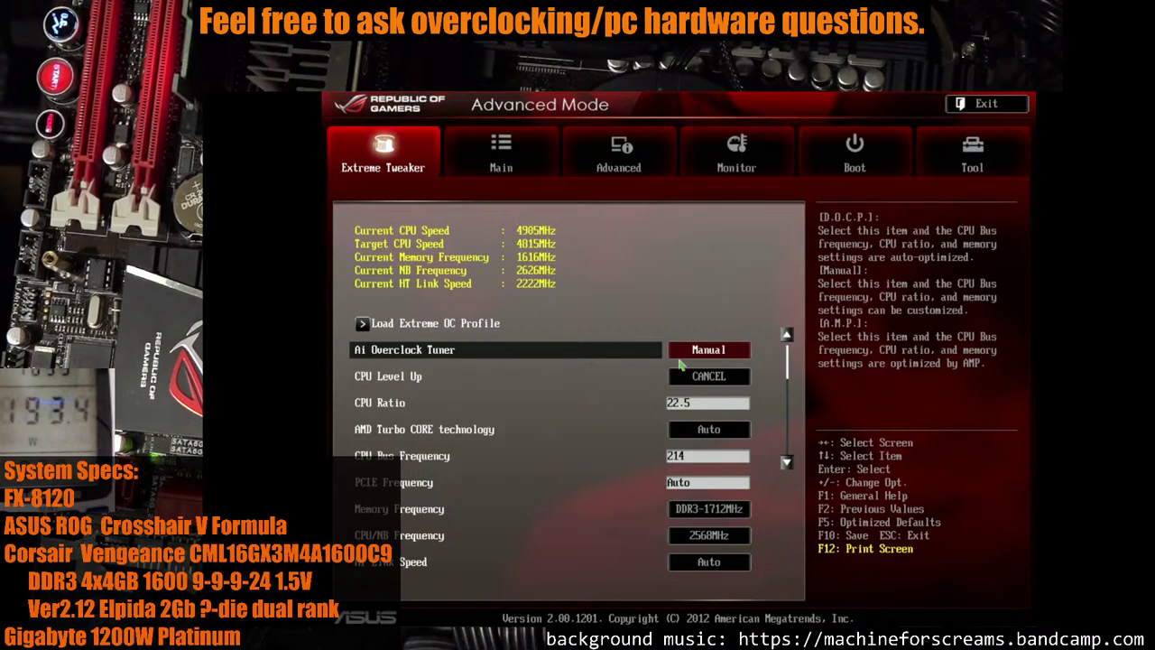
Set the CPU Bus Frequency to 215 in the Extreme Tweaker settings
key(Down)
key(Down)
key(Down)
key(Down)
key(Down)
key(Down)
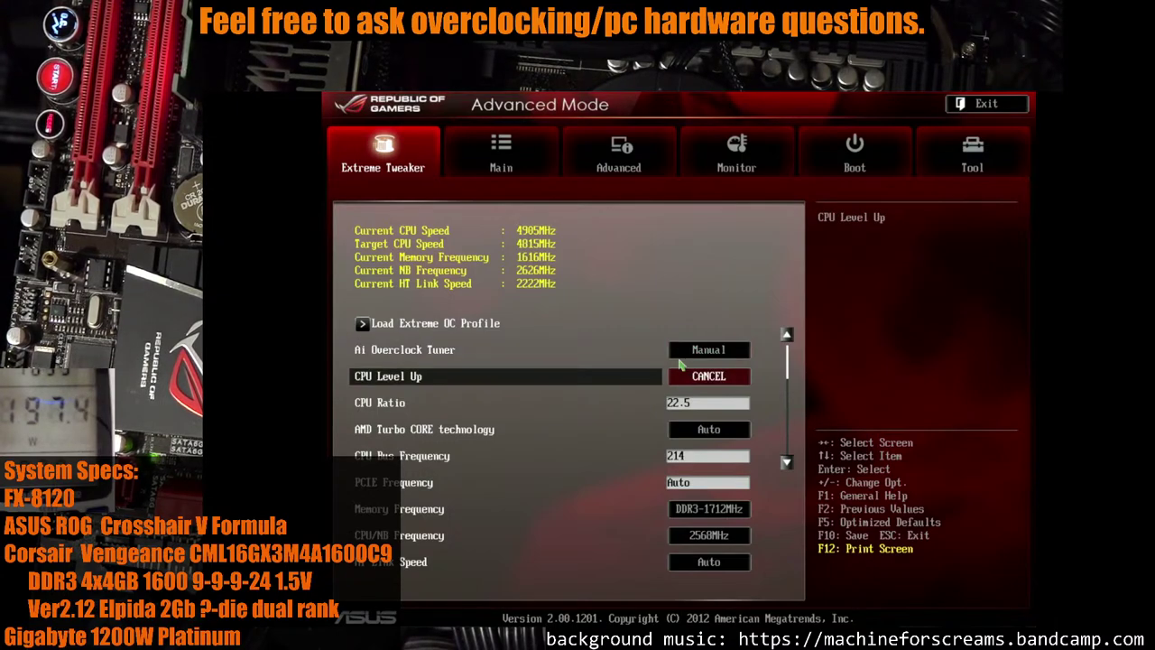
key(Up)
key(Up)
key(Up)
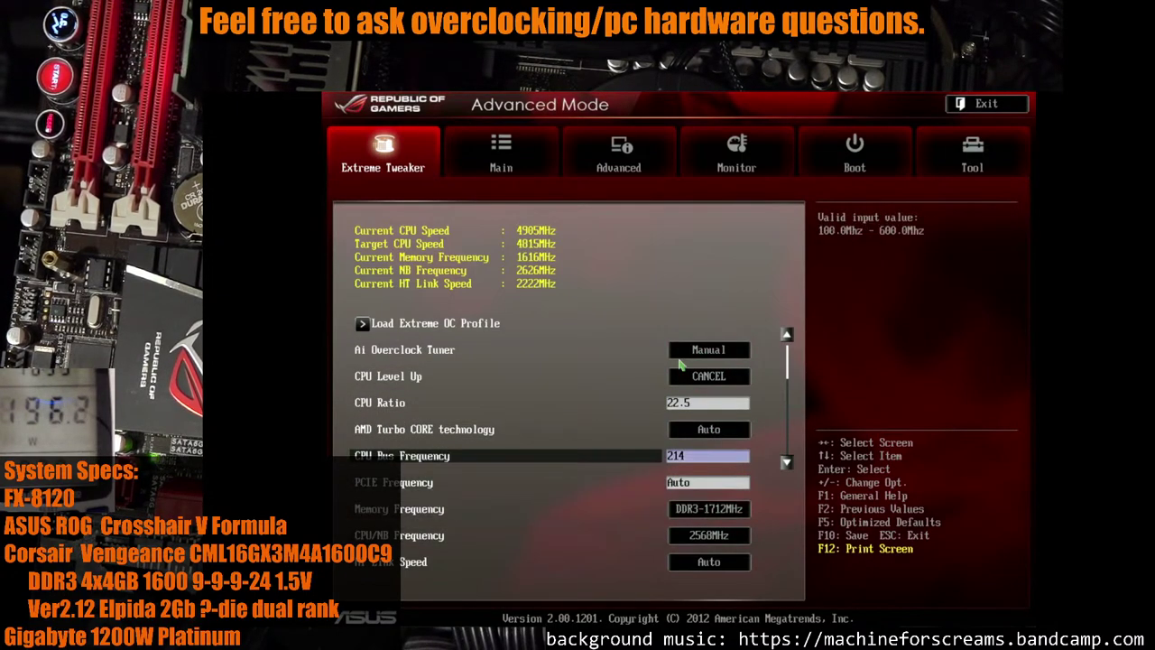
key(plus)
Examine the memory frequency, CPU/NB frequency and voltage settings down to DRAM Voltage
key(Down)
key(Down)
key(Down)
key(Down)
key(Down)
key(Down)
key(Down)
key(Down)
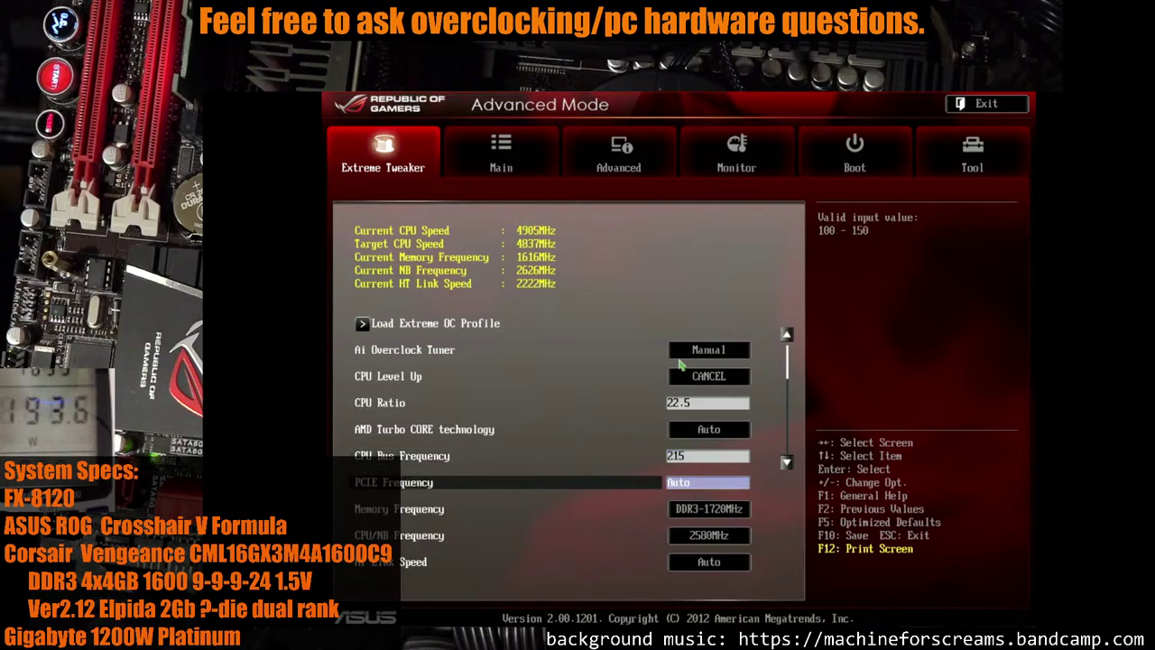
key(Down)
key(Down)
key(Down)
key(Down)
key(Down)
key(Down)
key(Down)
key(Down)
key(Down)
key(Down)
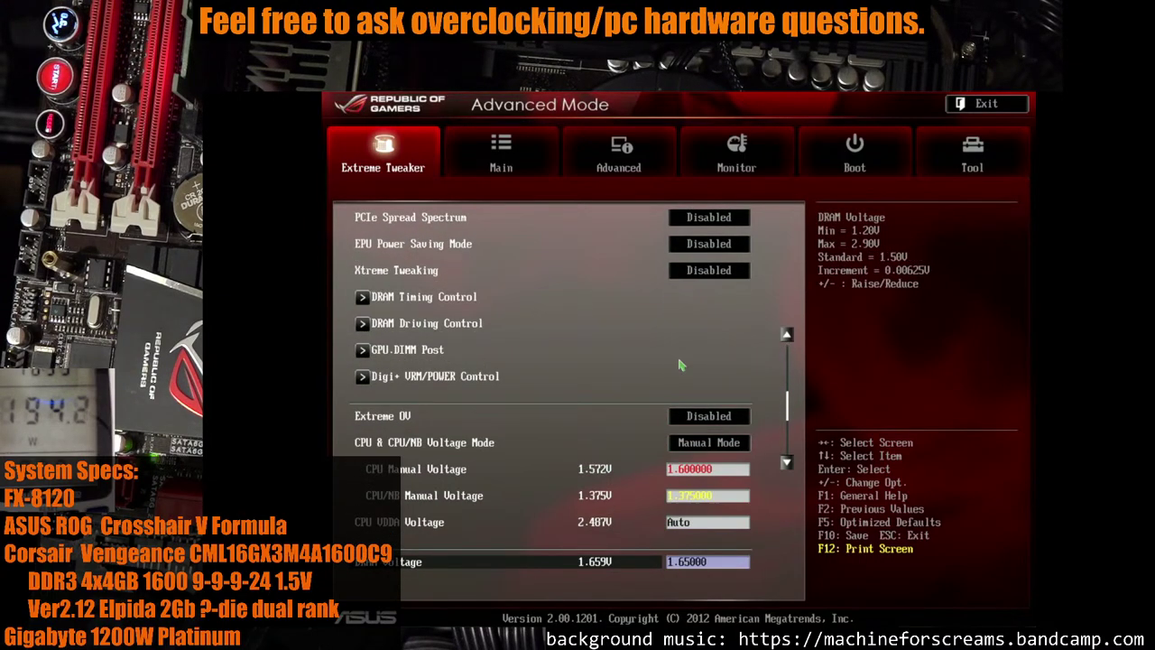
key(Down)
key(Up)
Save the configuration and reset, choosing to start Windows normally at the error recovery prompt
key(F10)
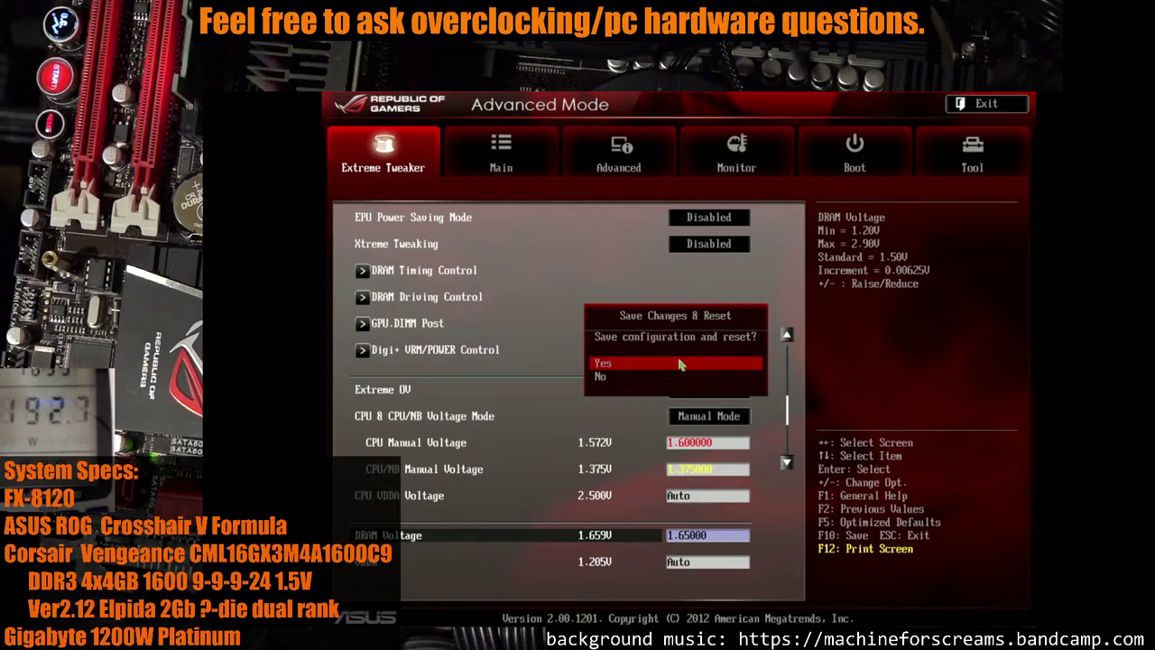
click(680, 364)
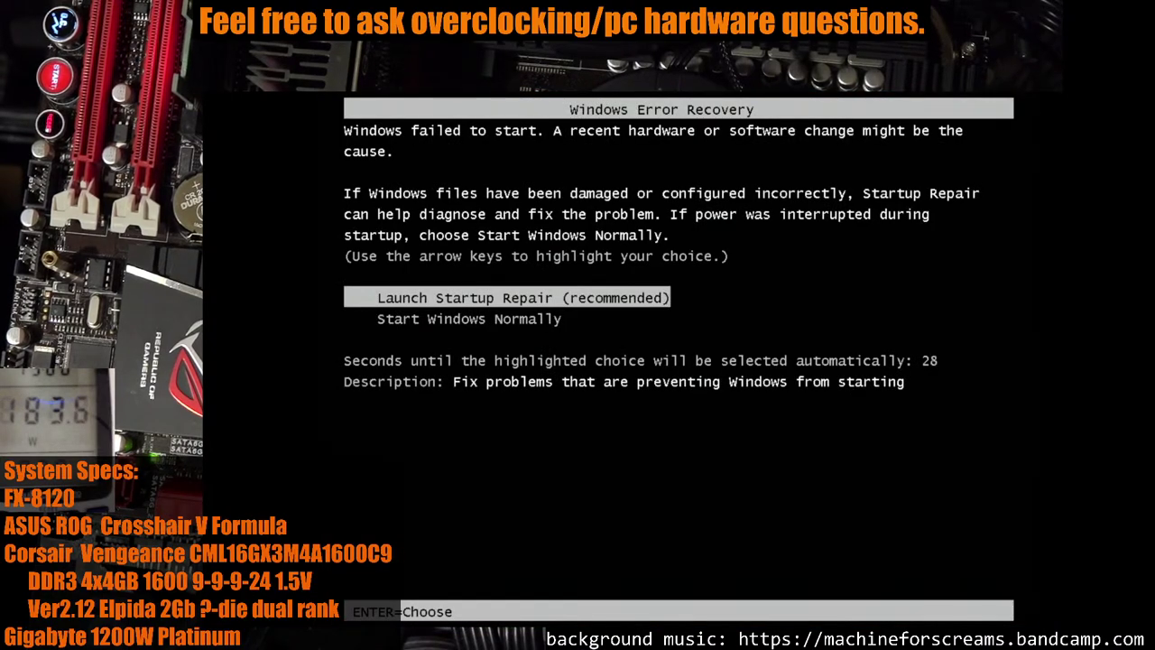
key(Down)
key(Return)
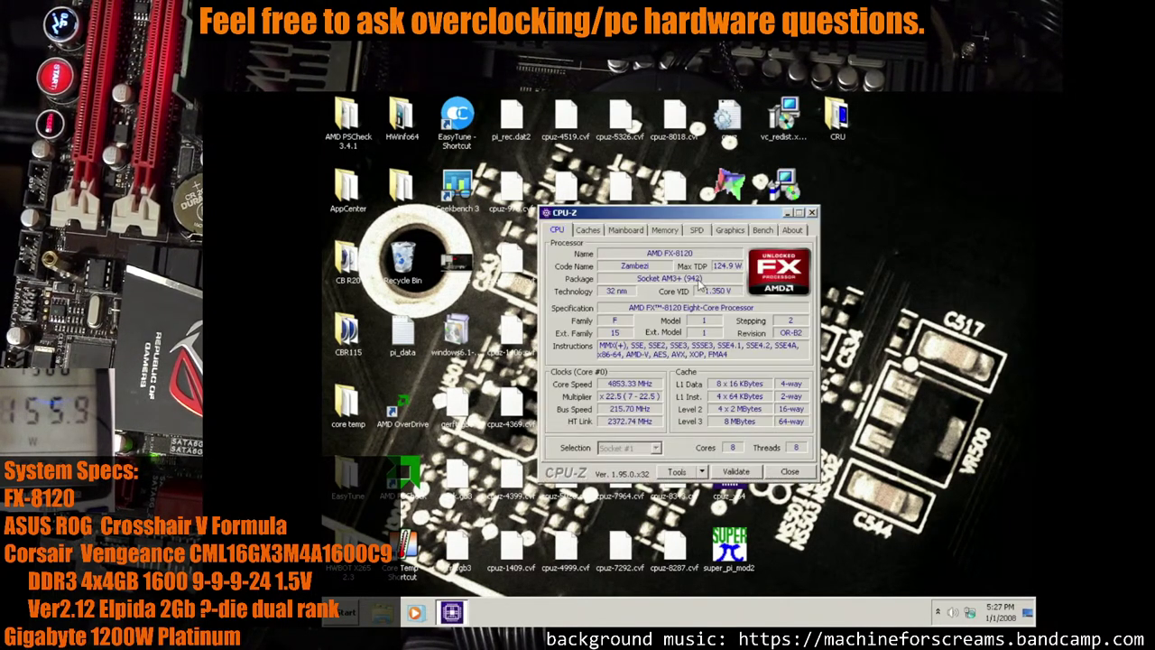
Check the memory timings in CPU-Z and close it, and run the 64-bit benchmarks in Geekbench 3
click(653, 230)
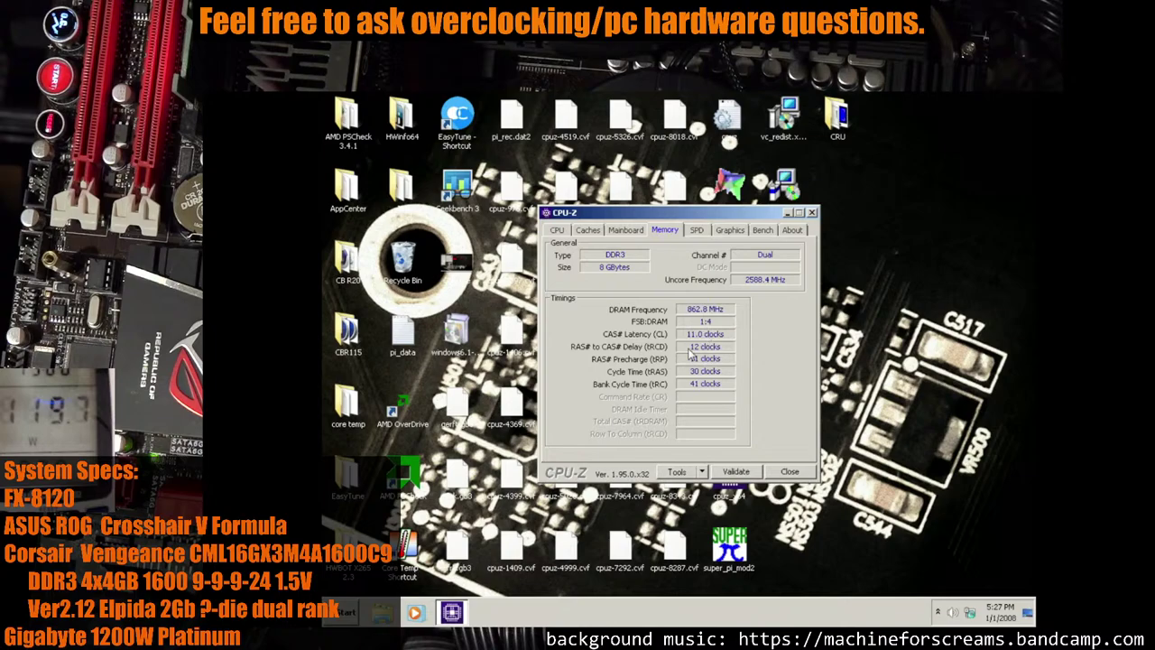
click(812, 213)
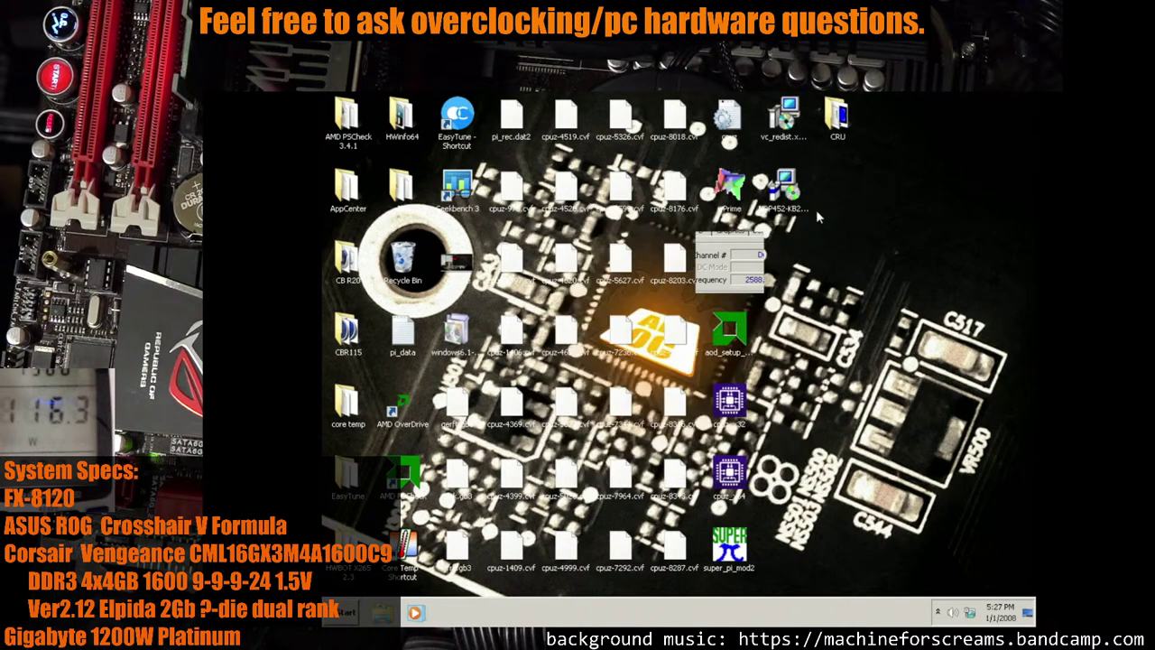
double_click(458, 187)
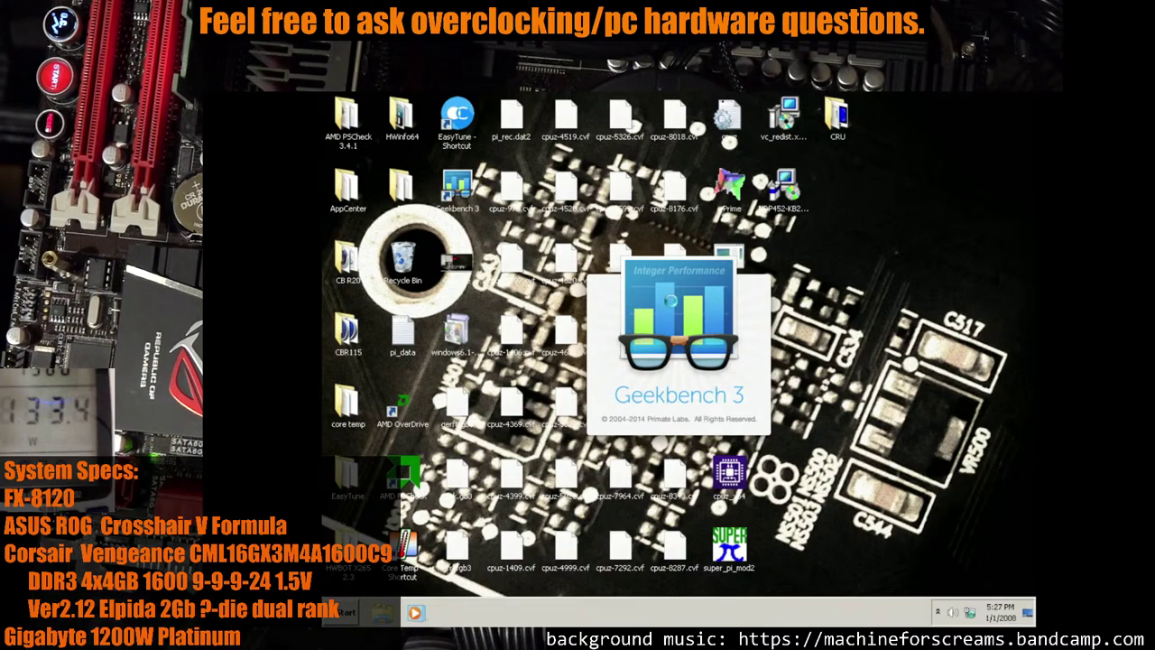
click(527, 380)
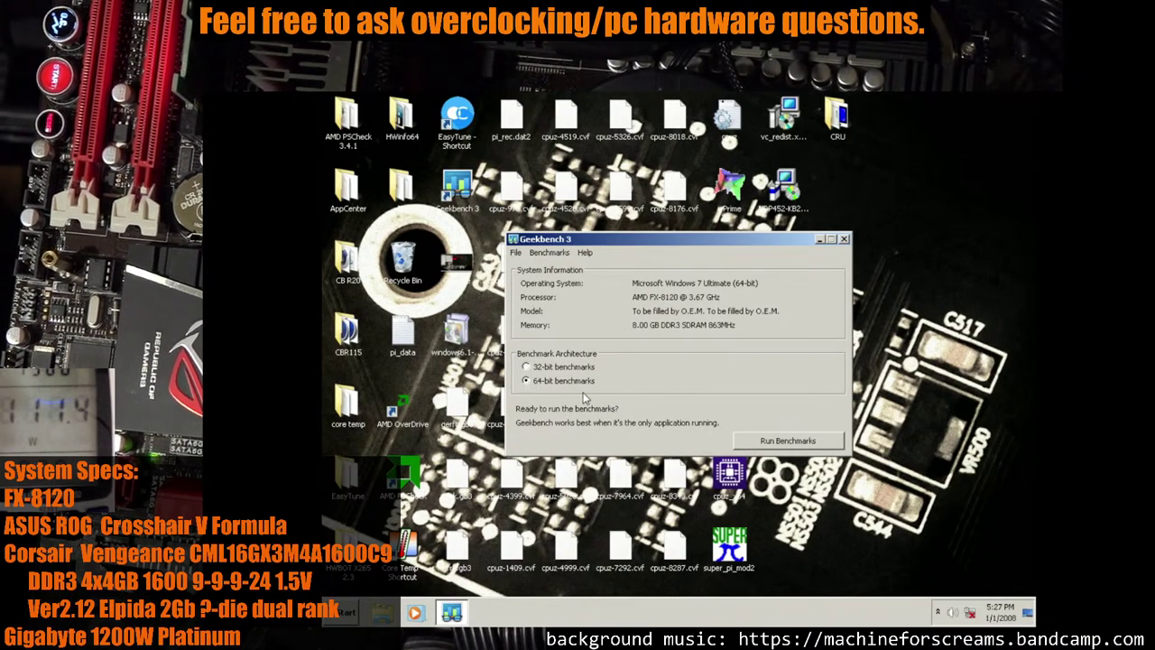
click(808, 446)
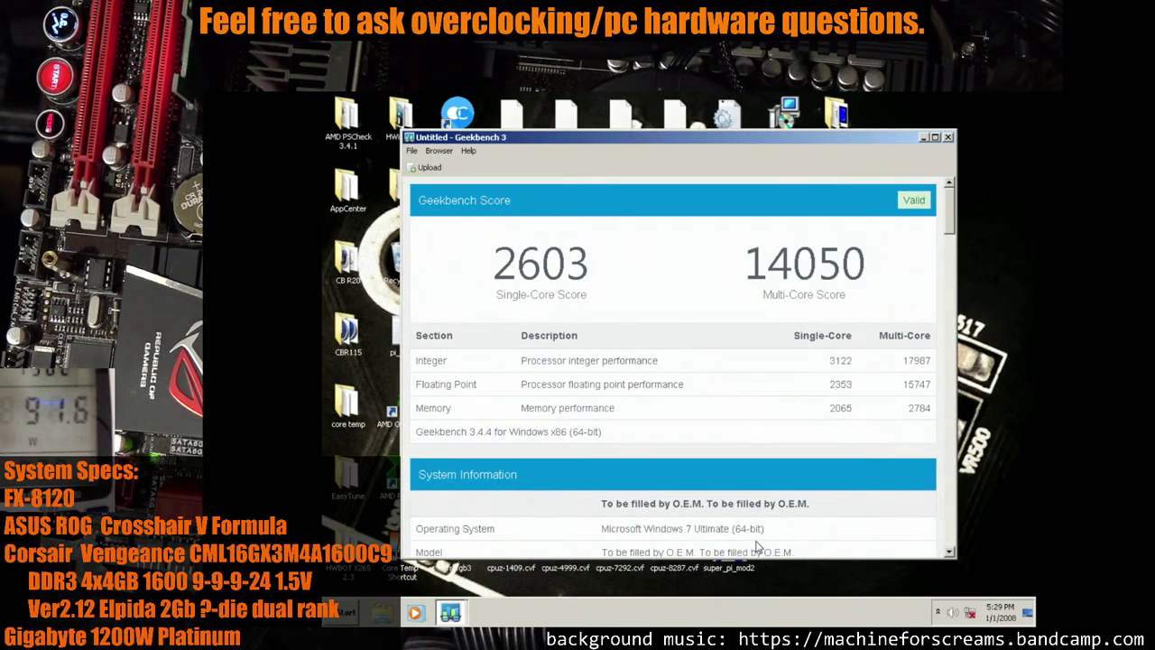
Close the Geekbench 3 result and main window, and restart the computer
click(947, 137)
click(844, 239)
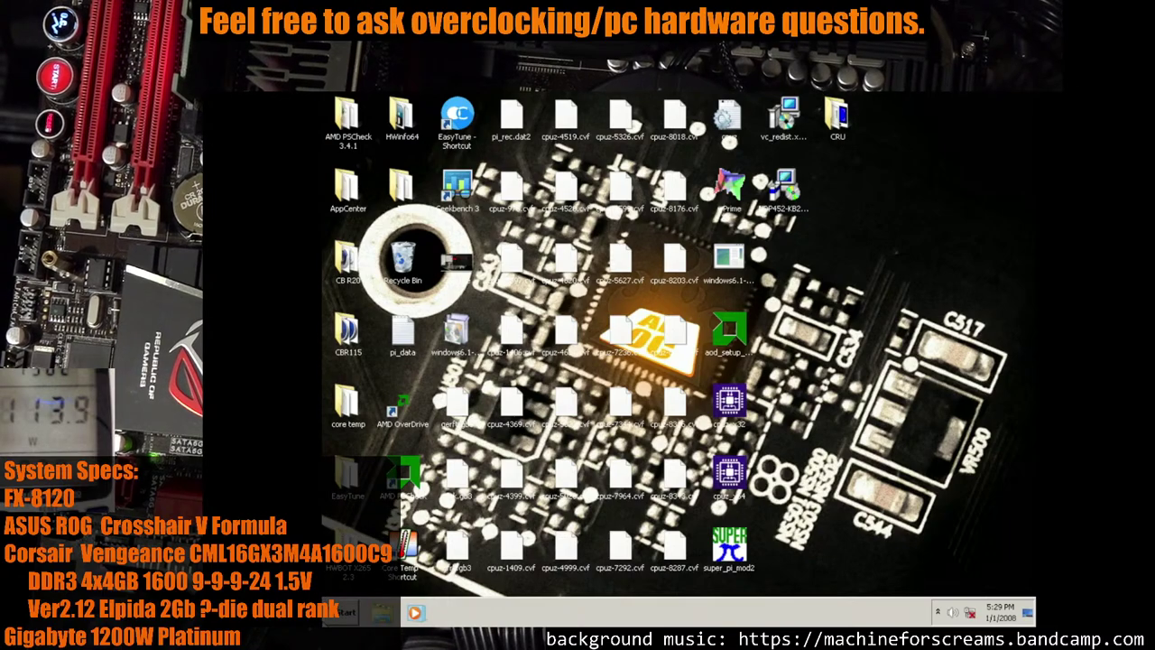
key(super)
click(556, 581)
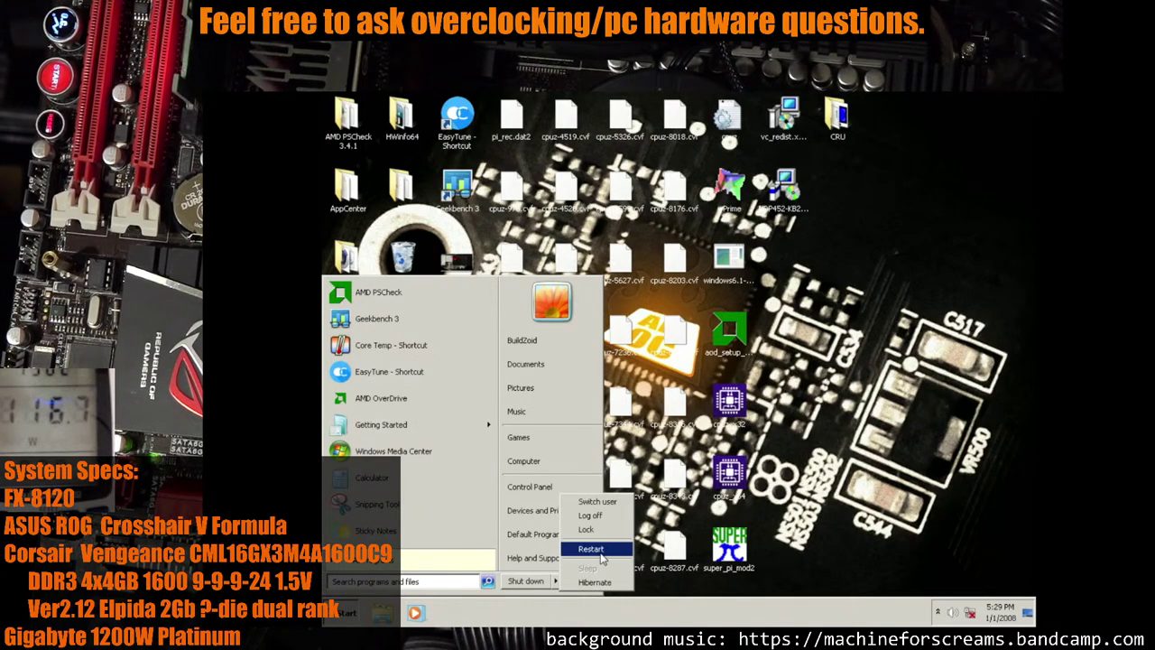
click(597, 547)
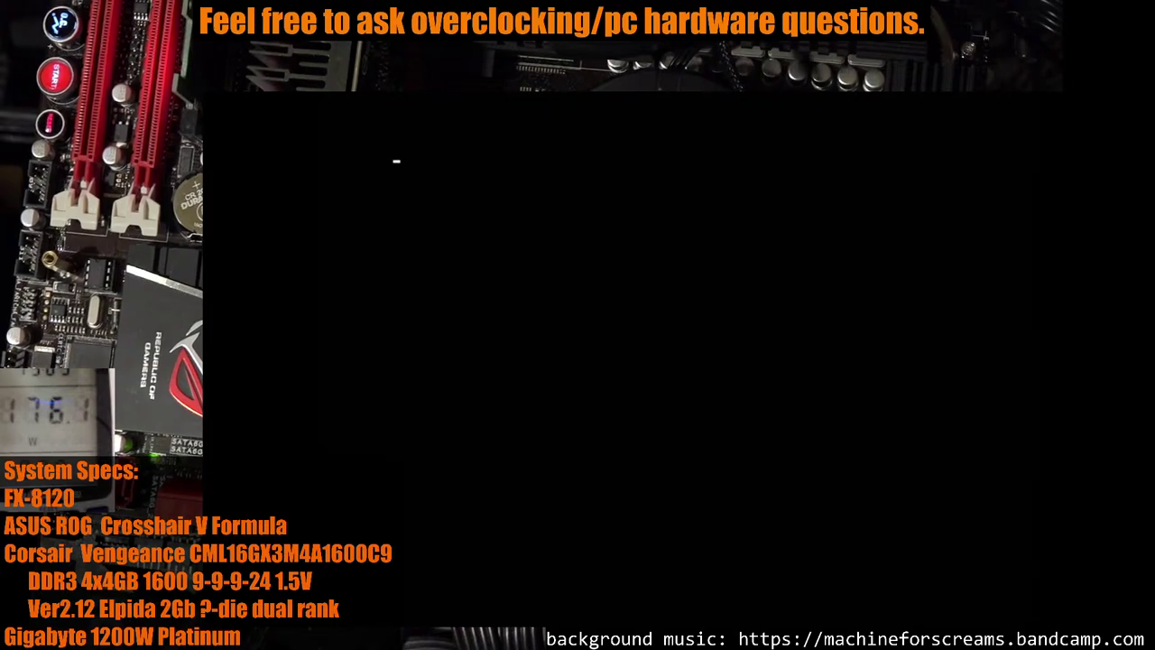
Open the DRAM Timing Control settings from Extreme Tweaker in the UEFI setup
key(Down)
key(Down)
key(Down)
key(Down)
key(Down)
key(Down)
key(Down)
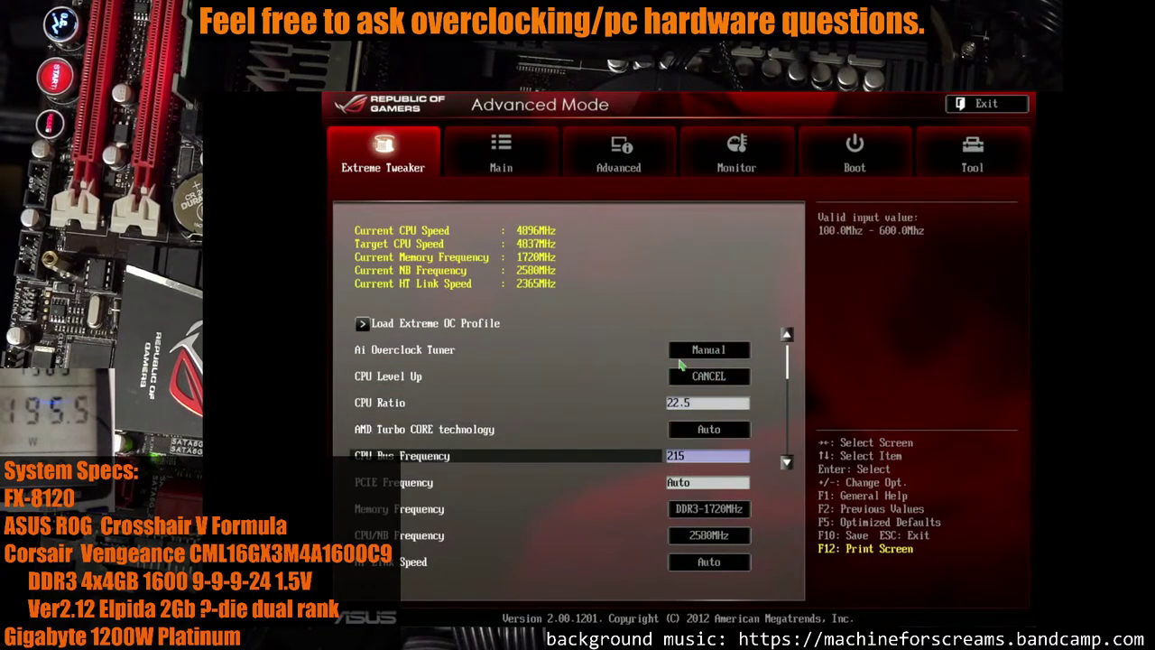
key(Up)
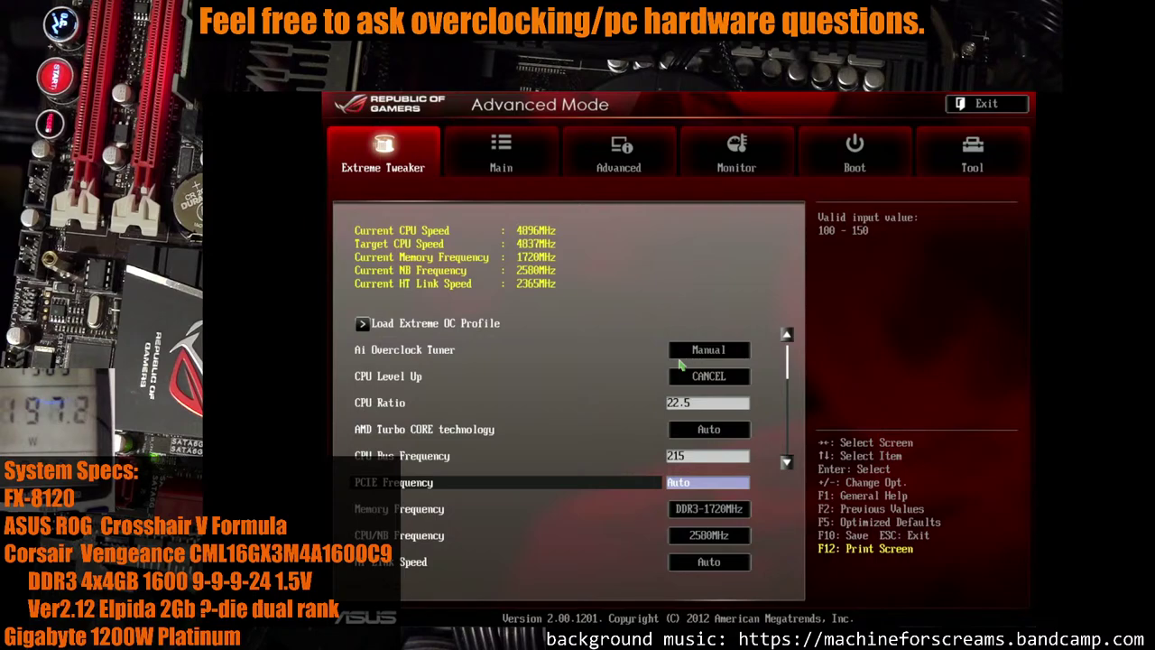
key(Down)
key(Down)
key(Down)
key(Down)
key(Down)
key(Down)
key(Down)
key(Down)
key(Down)
key(Down)
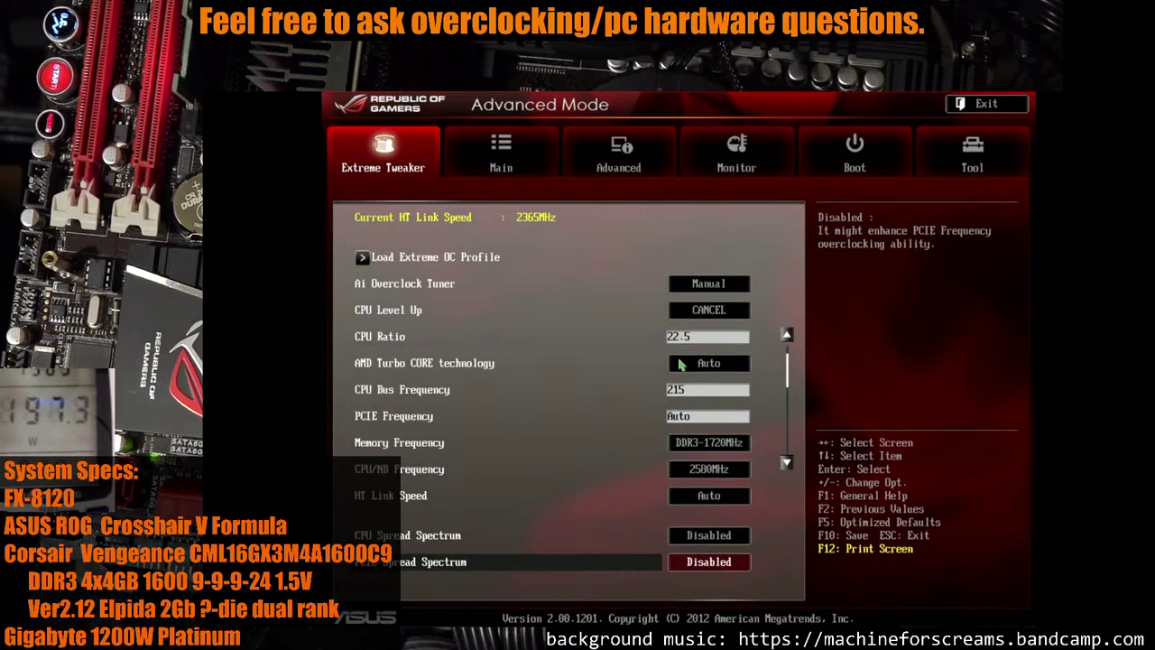
key(Up)
key(Up)
key(Up)
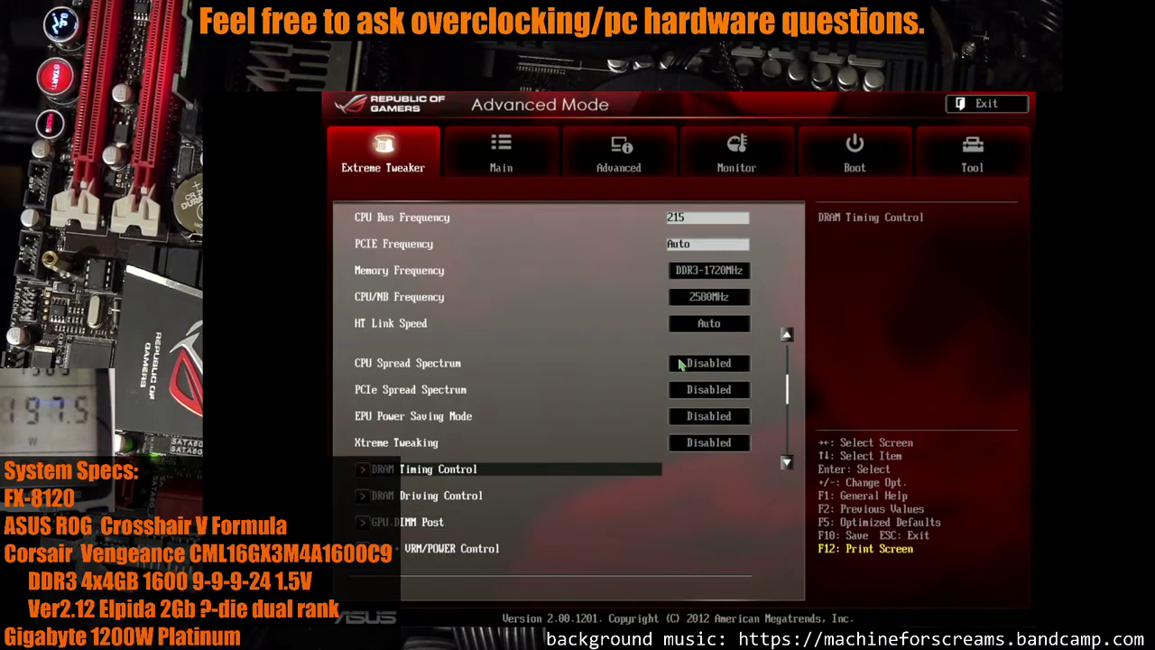
key(Return)
Set DRAM CAS# Latency to 9, RAS# to CAS# Delay to 10 and RAS# PRE Time to 10
key(Down)
key(Down)
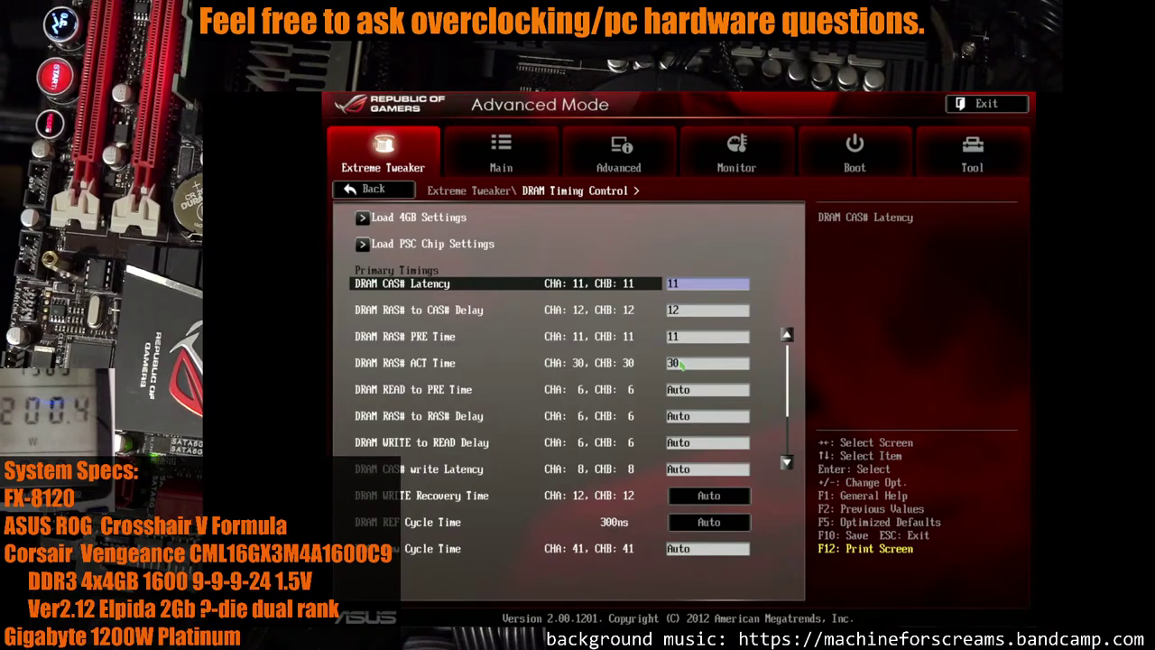
text(9)
key(Down)
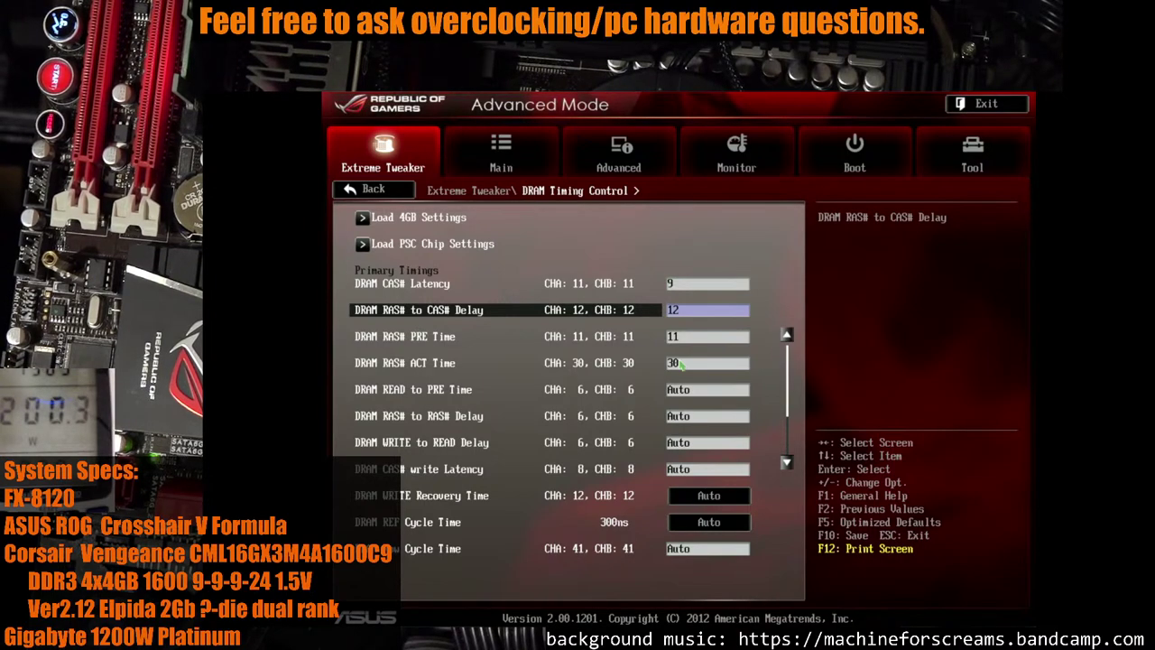
key(minus)
key(minus)
key(minus)
key(plus)
key(Down)
key(minus)
key(minus)
key(plus)
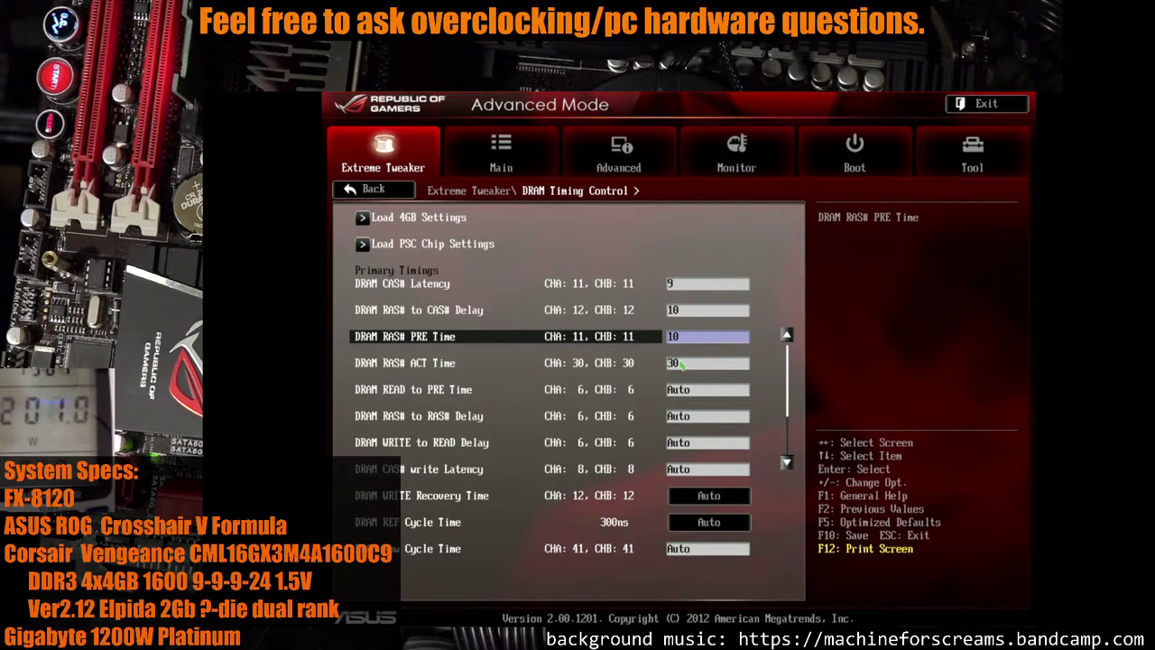
Save the new DRAM timing configuration and reset the system
key(F10)
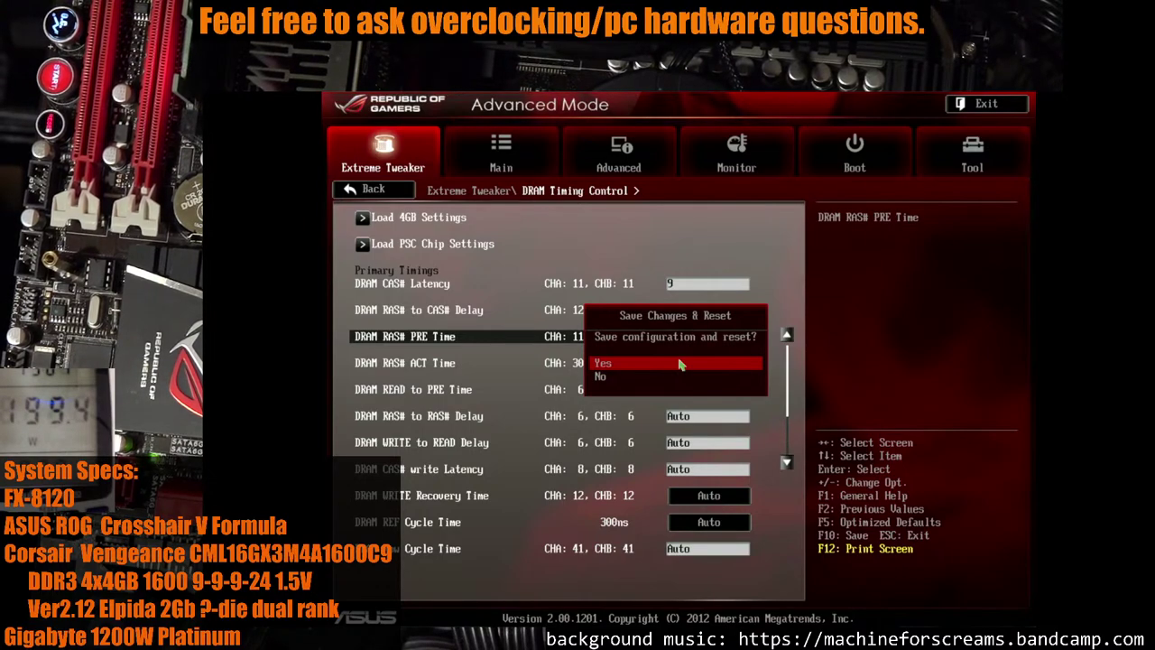
click(680, 363)
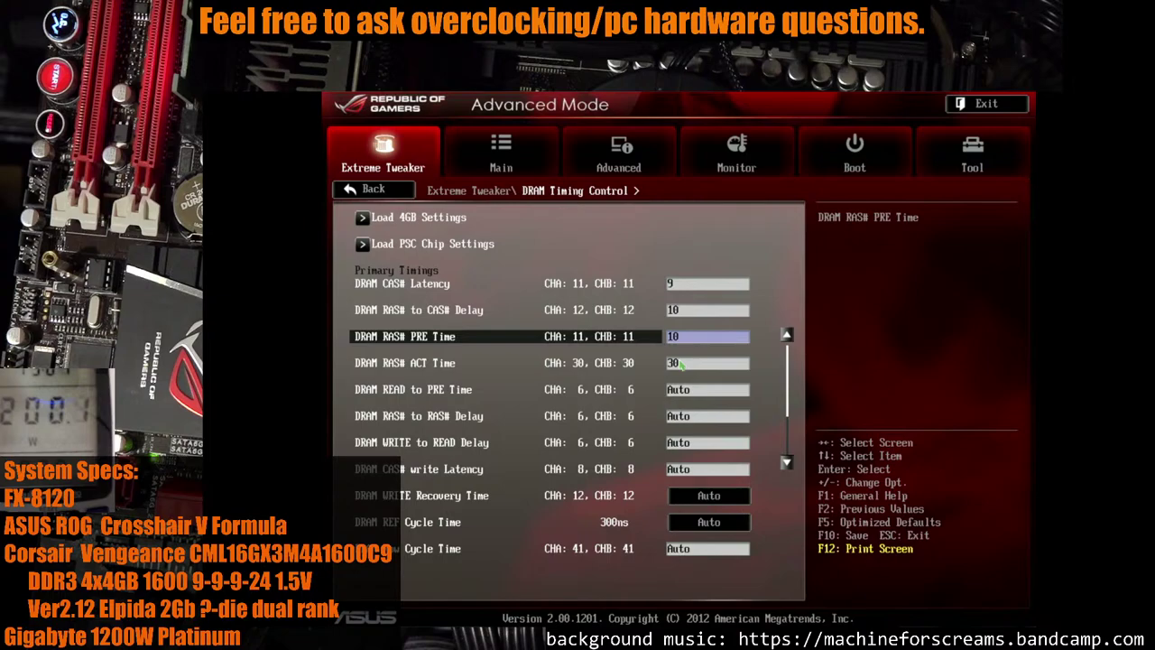
key(F10)
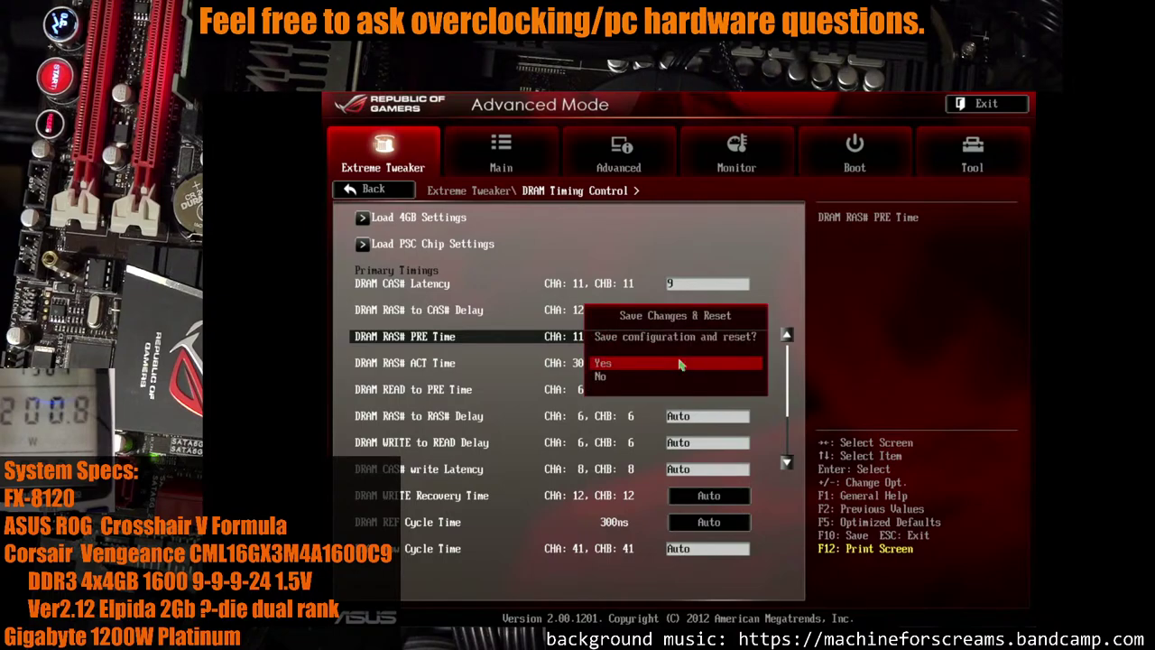
click(680, 364)
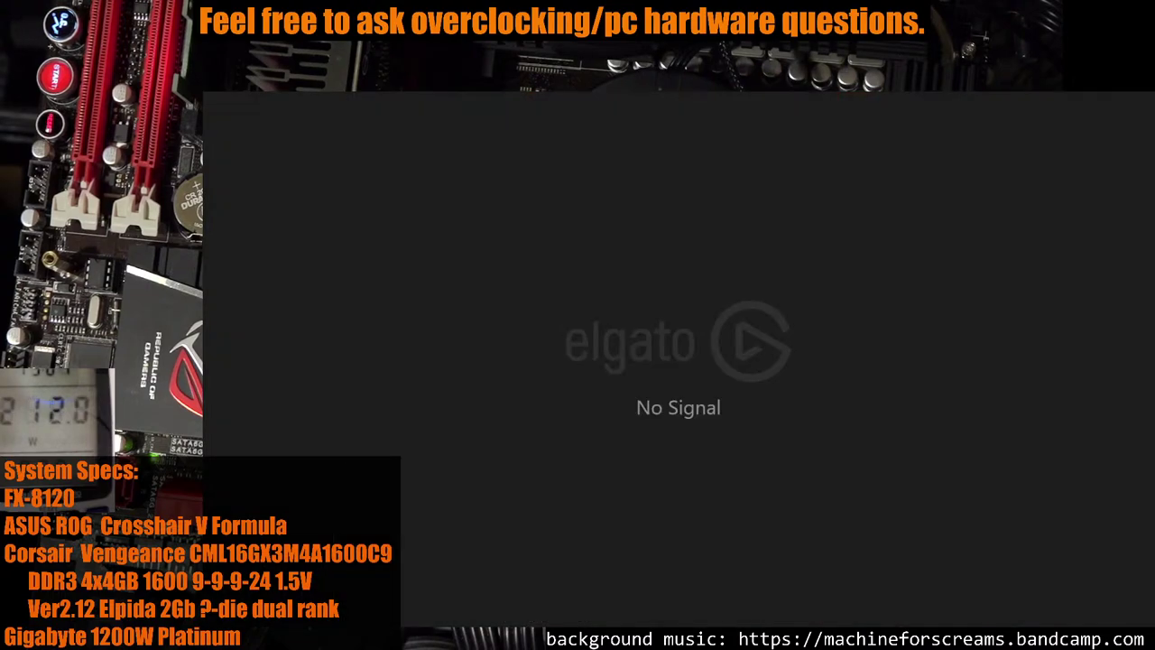
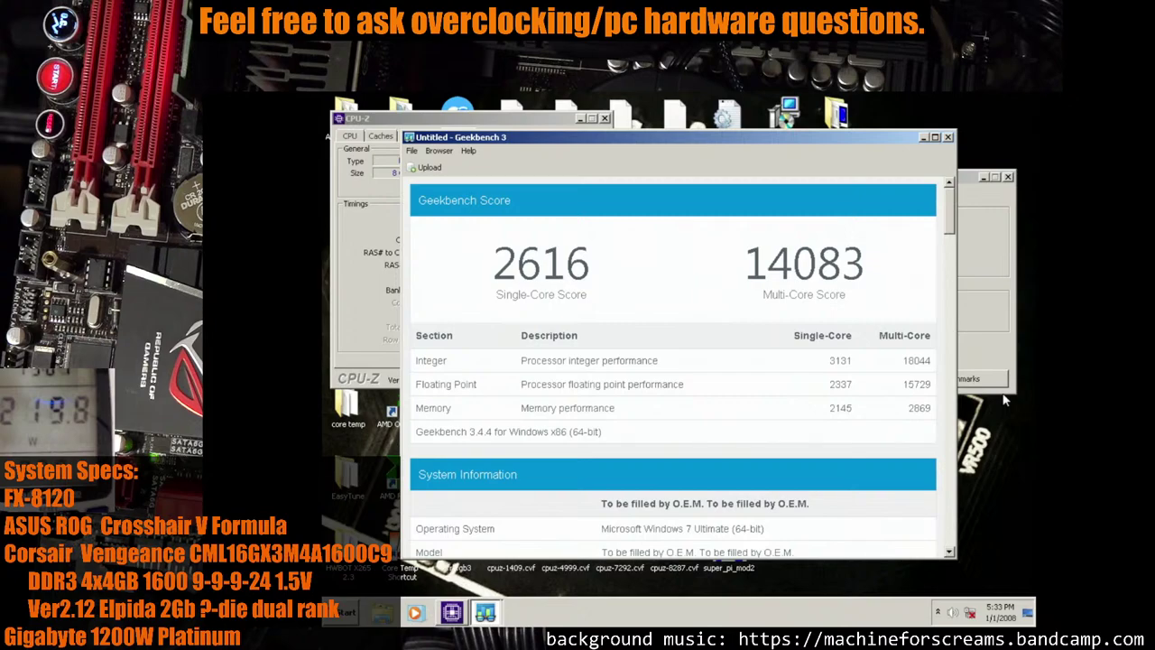
Highlight the multi-core memory score in the Geekbench result, and close all Geekbench and CPU-Z windows
drag(908, 420, 944, 415)
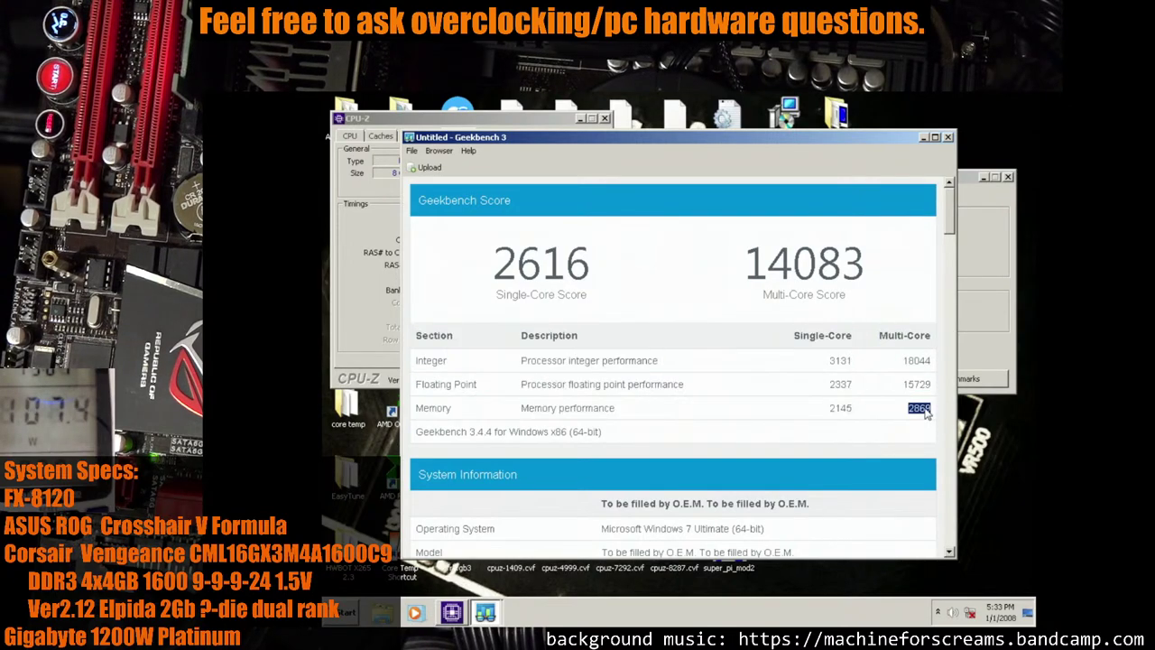
click(947, 138)
click(604, 119)
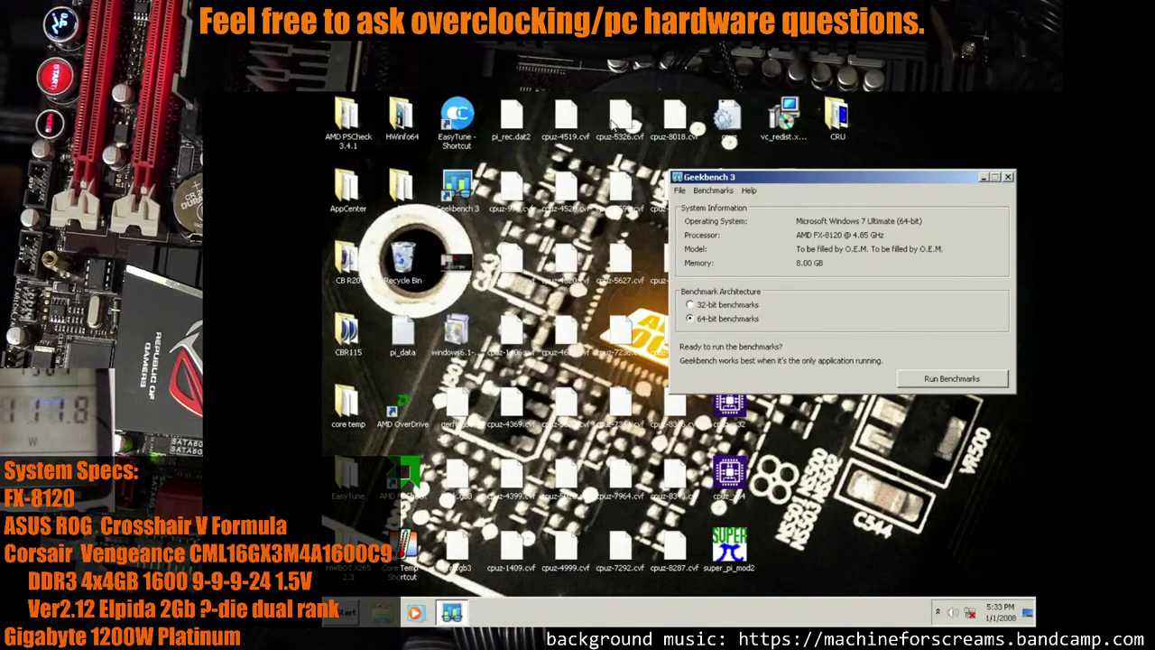
click(1008, 176)
Restart the computer from Windows to return to the UEFI setup
right_click(379, 614)
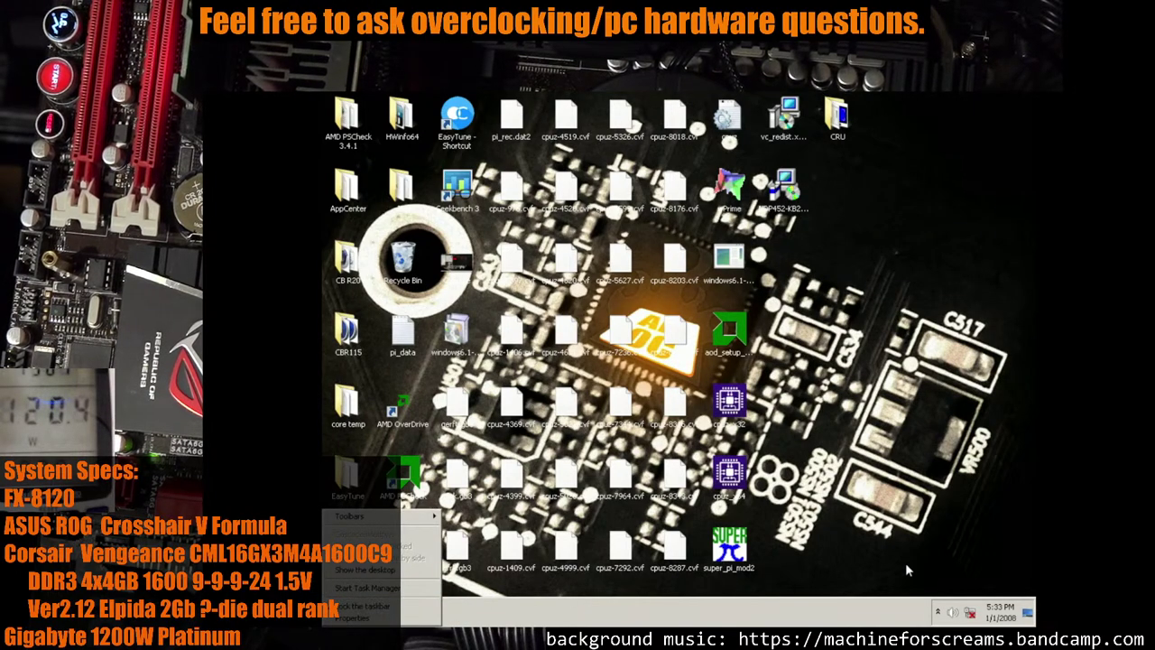
click(346, 613)
mouse_move(557, 580)
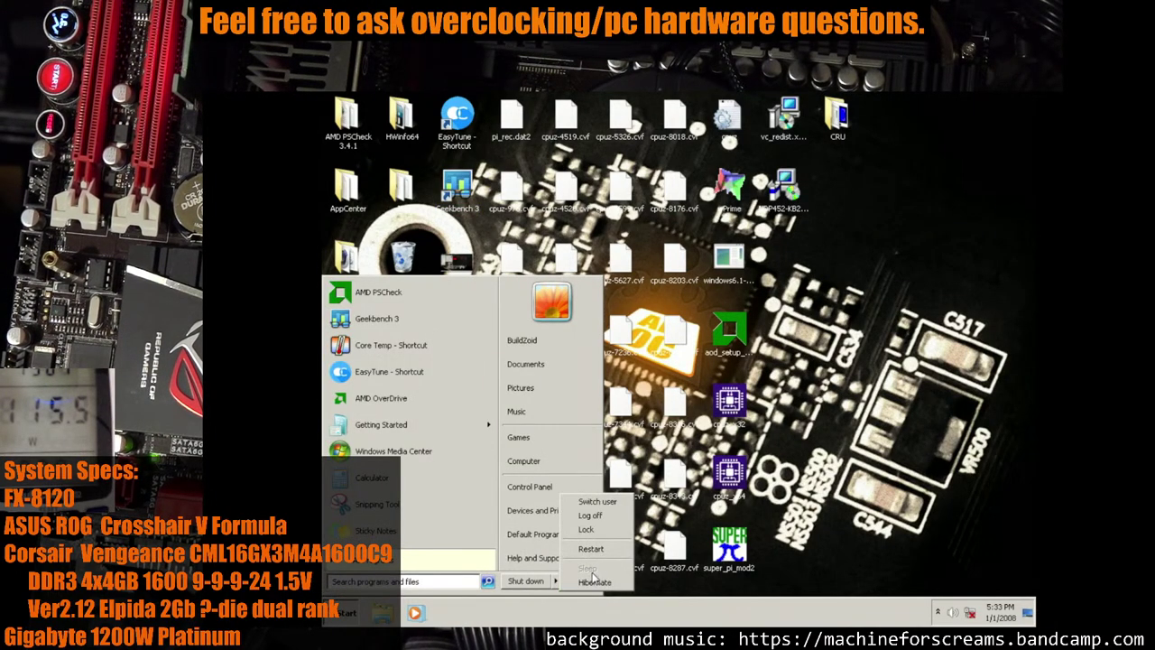
click(593, 580)
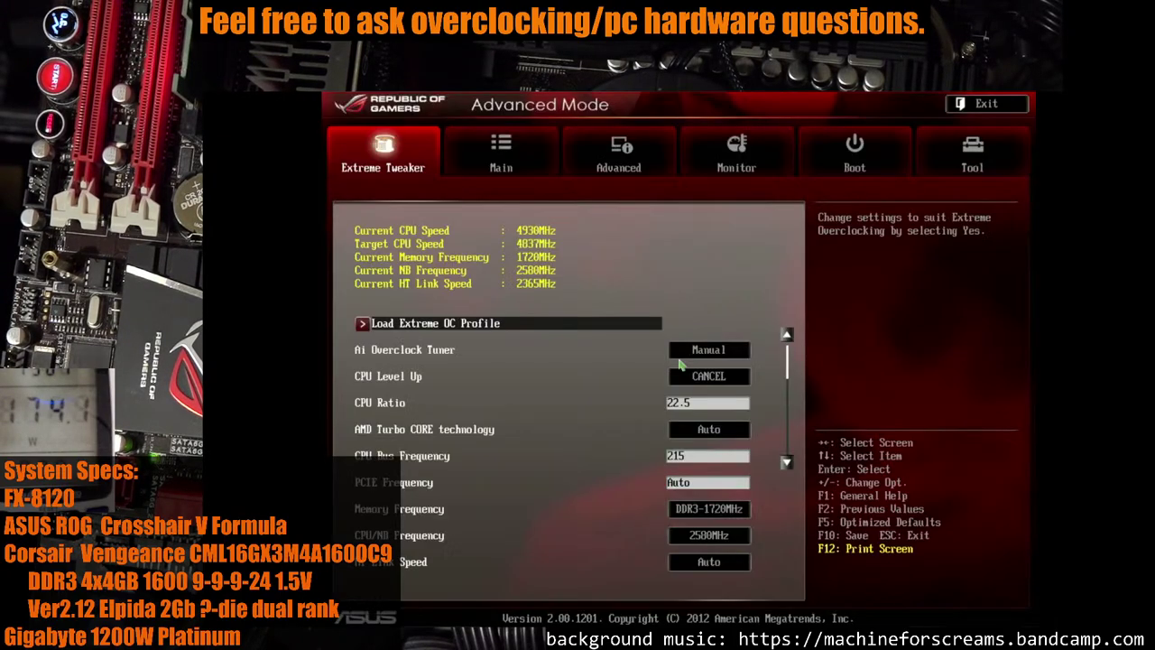
Raise the CPU Bus Frequency to 217 in the Extreme Tweaker settings
key(Down)
key(Down)
key(Down)
key(Down)
key(Down)
key(Down)
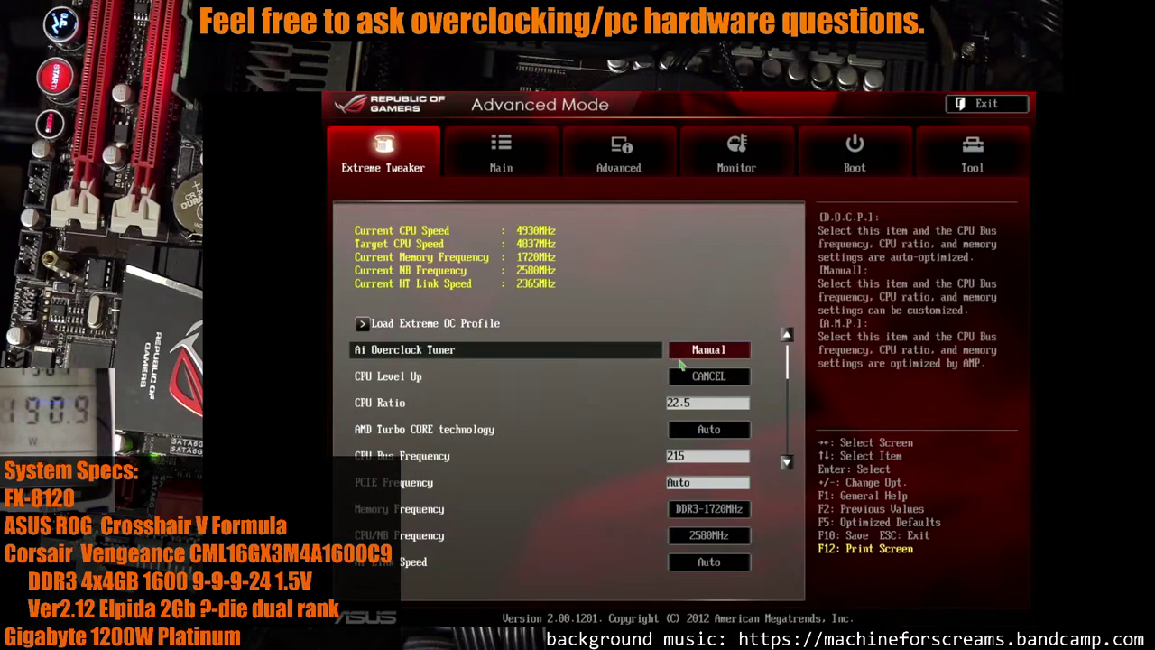
key(Up)
key(plus)
key(plus)
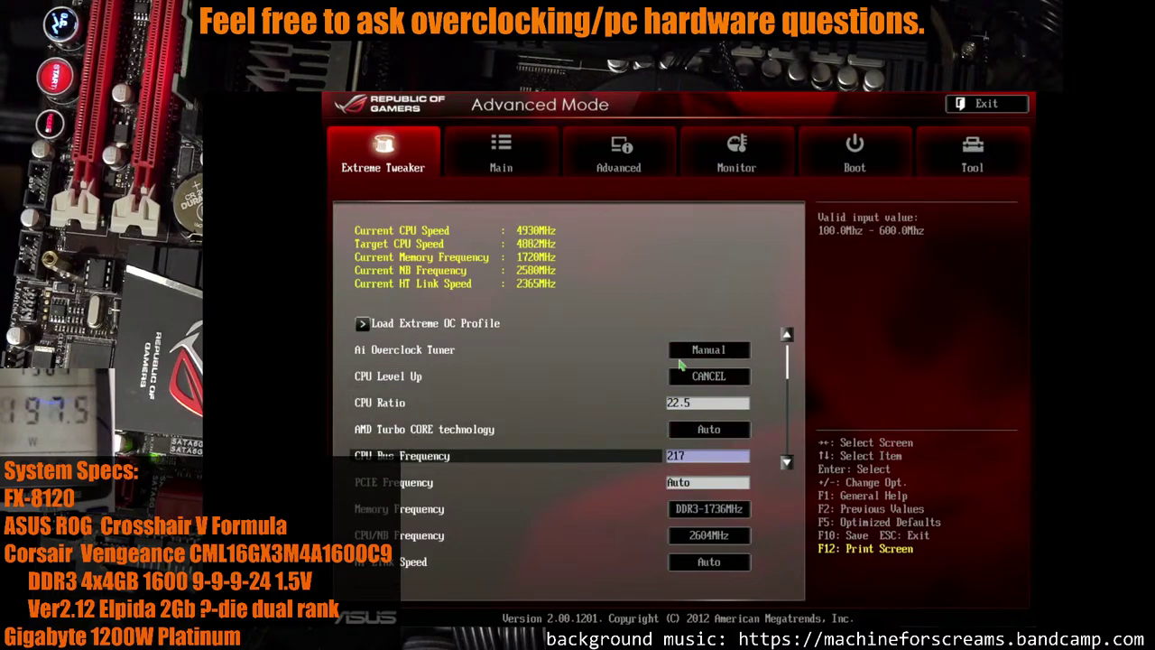
Set the CPU Bus Frequency to 220 and the CPU Ratio to 22.0, saving the configuration with a system reset
key(plus)
key(plus)
key(Up)
key(Up)
key(minus)
key(Down)
key(Down)
key(plus)
key(Up)
key(F10)
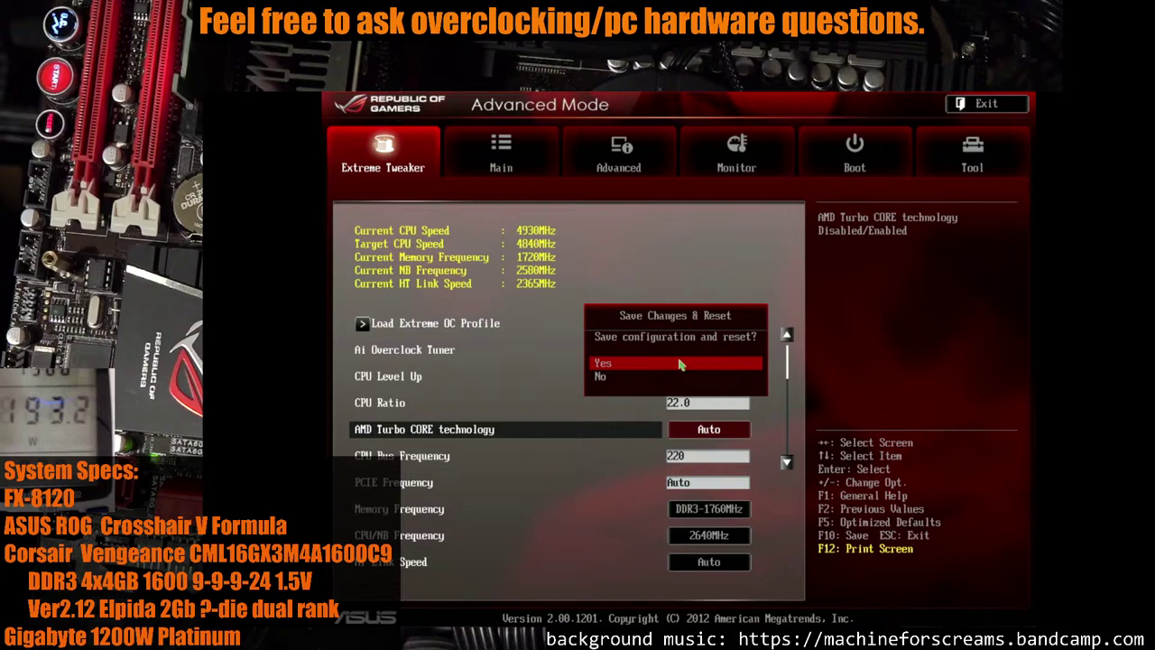
key(Return)
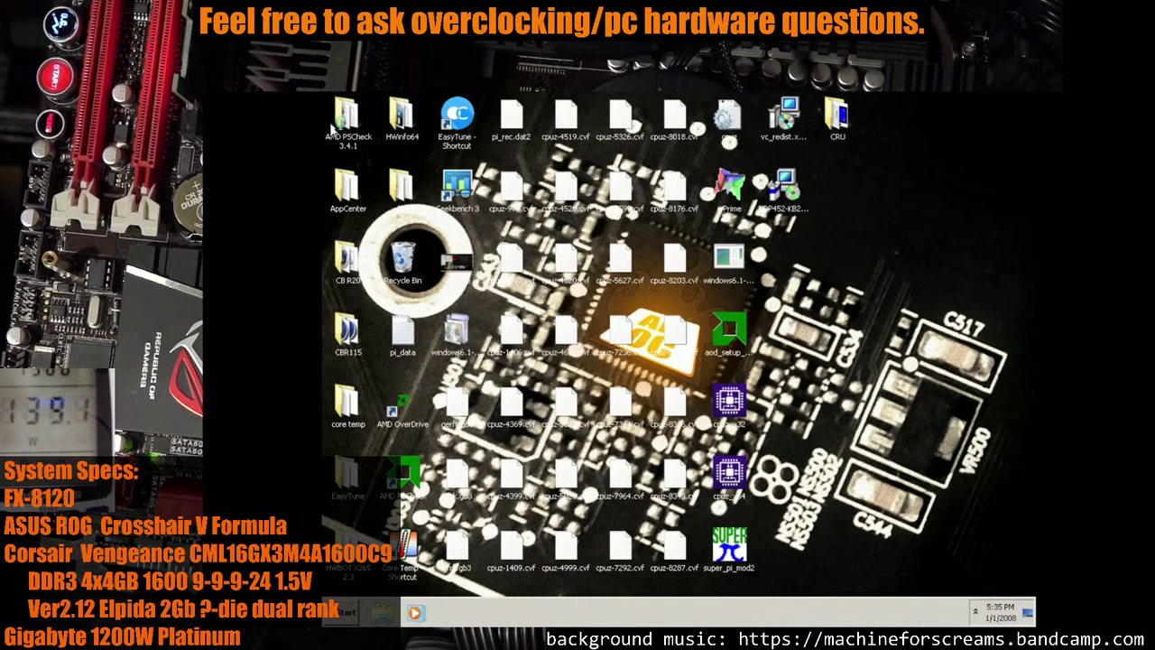
Launch Geekbench 3 in Windows and run the 64-bit benchmarks
double_click(458, 191)
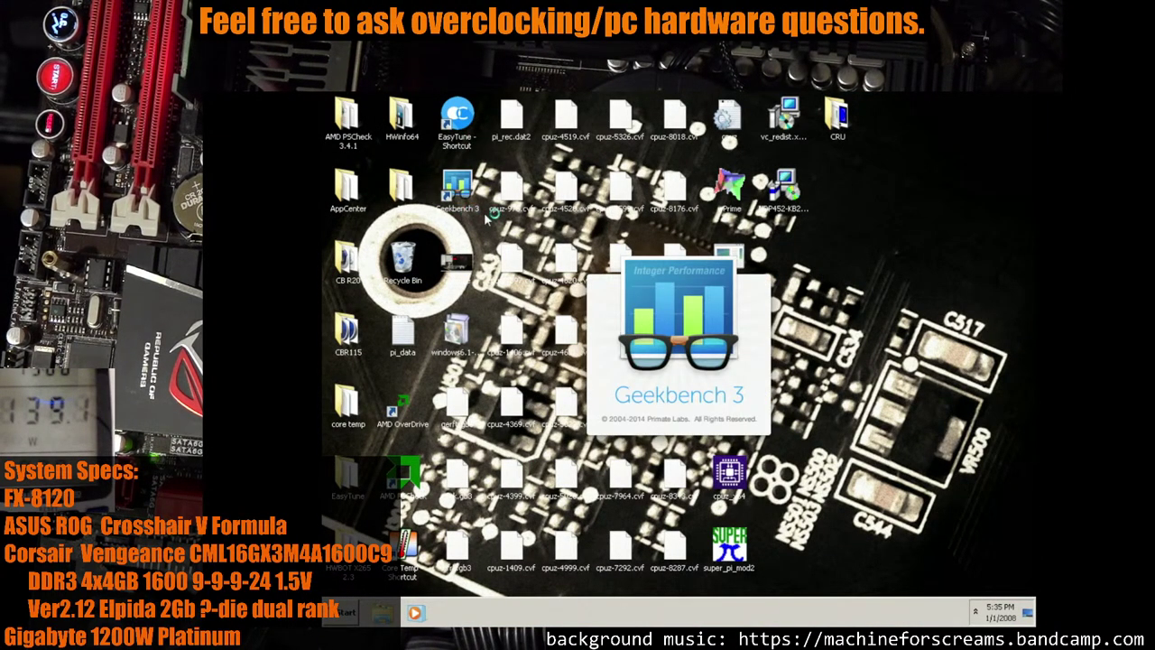
click(569, 381)
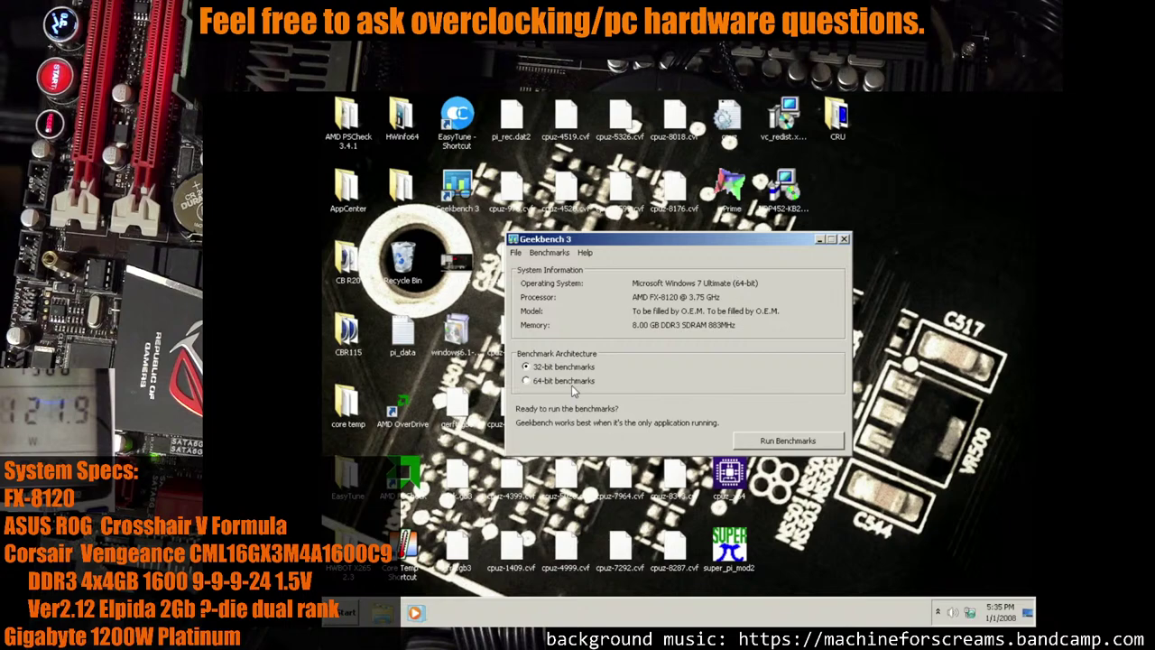
click(783, 442)
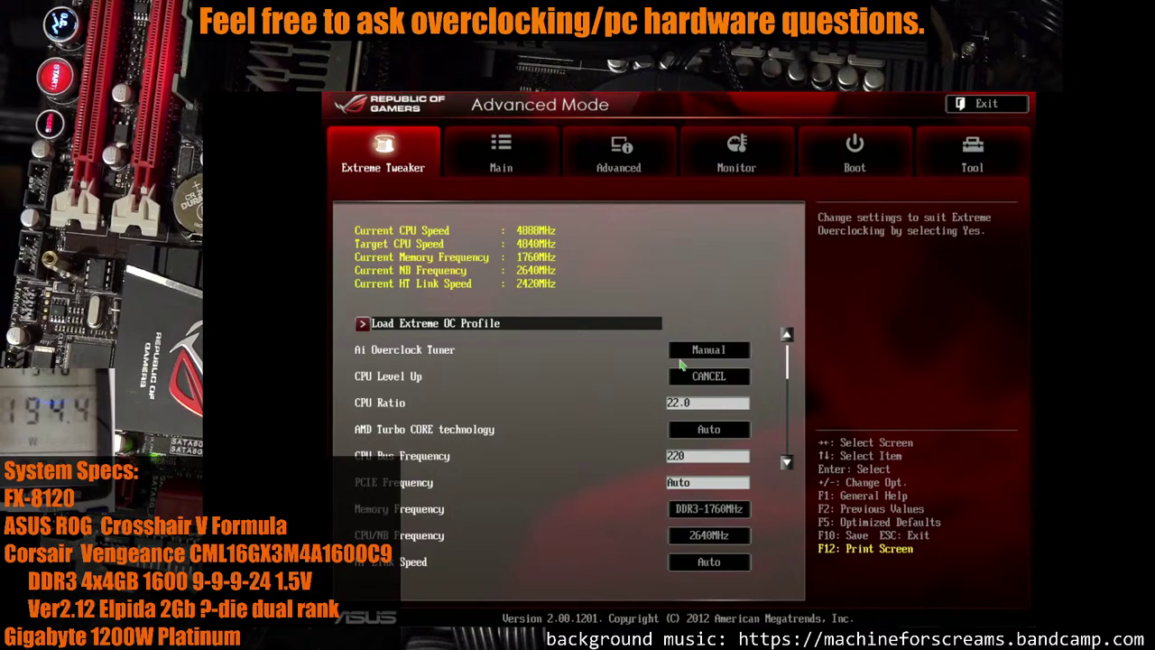
Lower the CPU Bus Frequency to 217 and set the CPU Ratio to 22.5 in the Extreme Tweaker settings
key(Down)
key(Down)
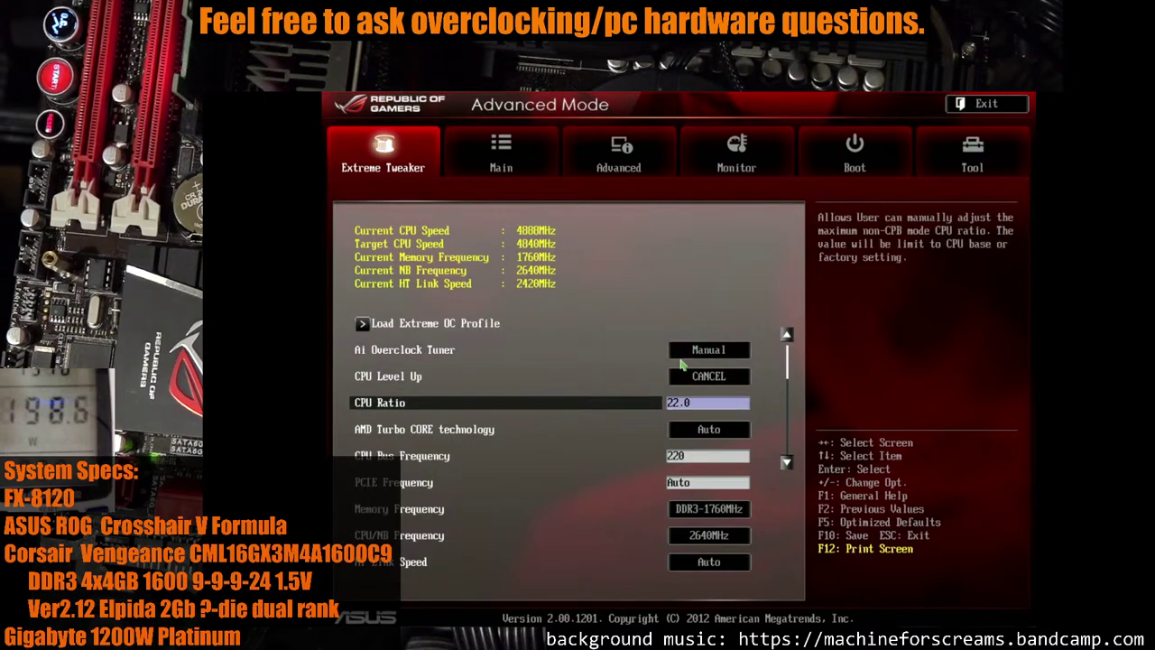
key(Down)
key(Down)
key(minus)
key(minus)
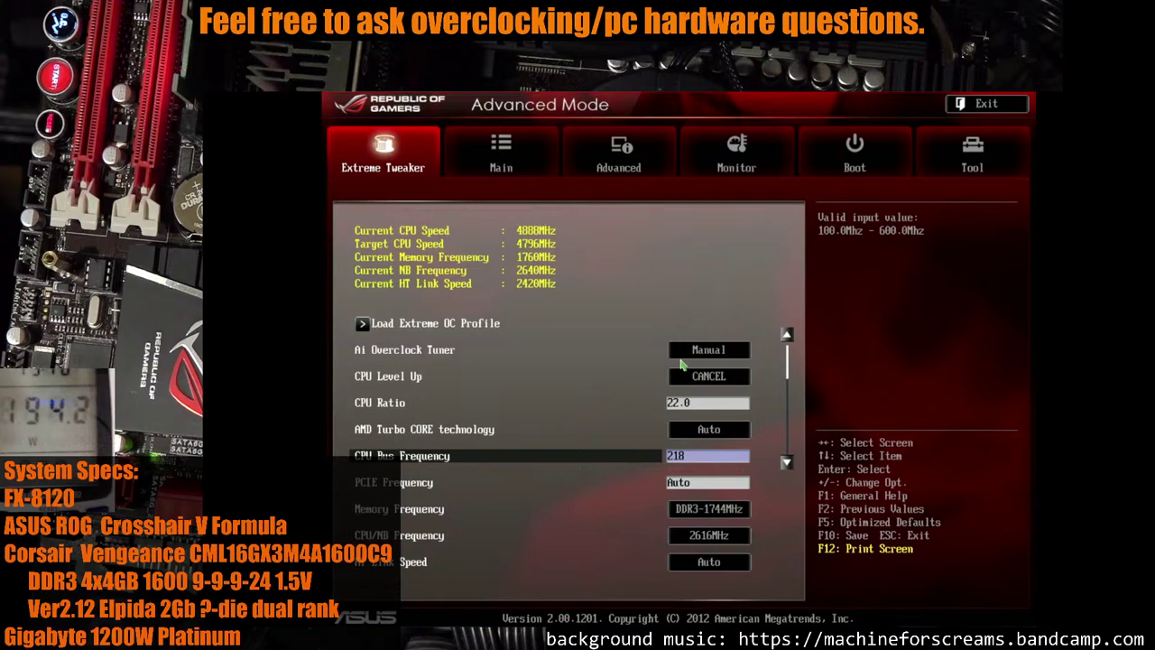
key(minus)
key(minus)
key(plus)
key(Up)
key(Up)
key(plus)
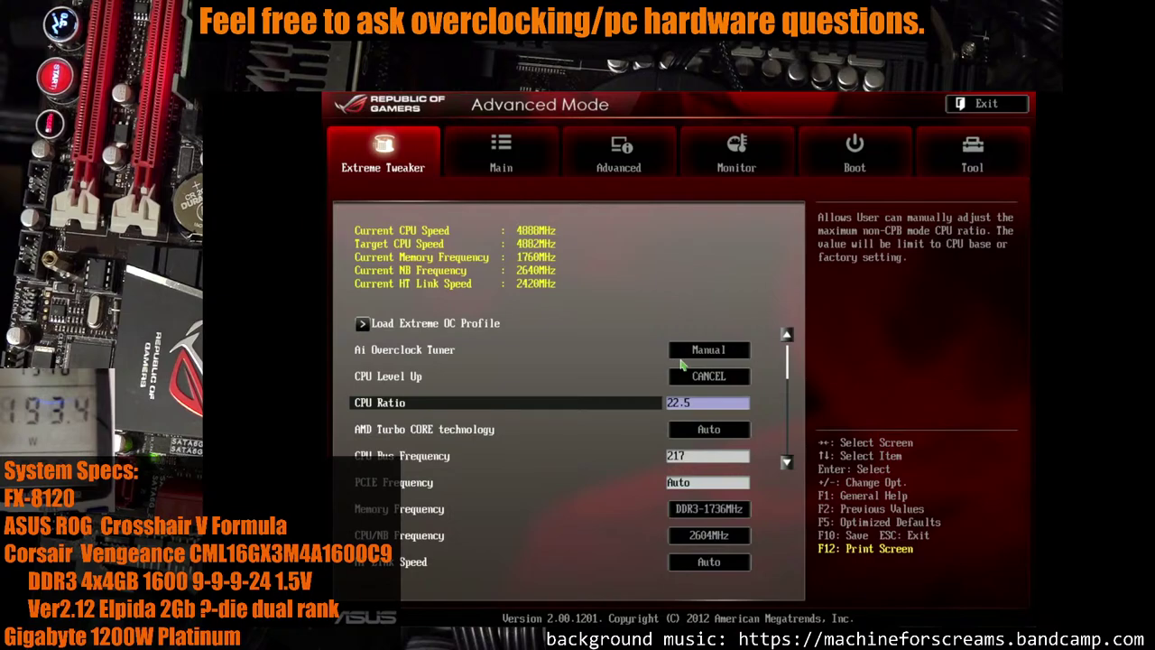
Lower the CPU Bus Frequency to 216, then save the configuration and reset the system
key(Down)
key(Down)
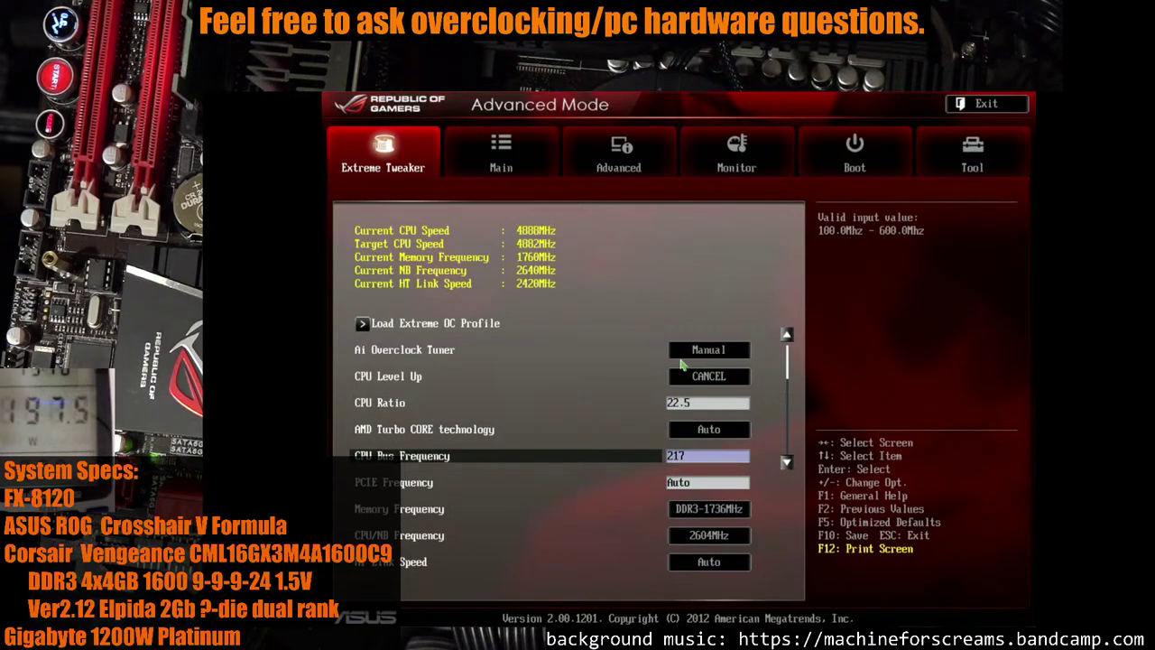
key(minus)
key(Down)
key(Down)
key(Down)
key(Down)
key(Down)
key(Up)
key(Up)
key(Up)
key(Up)
key(Up)
key(F10)
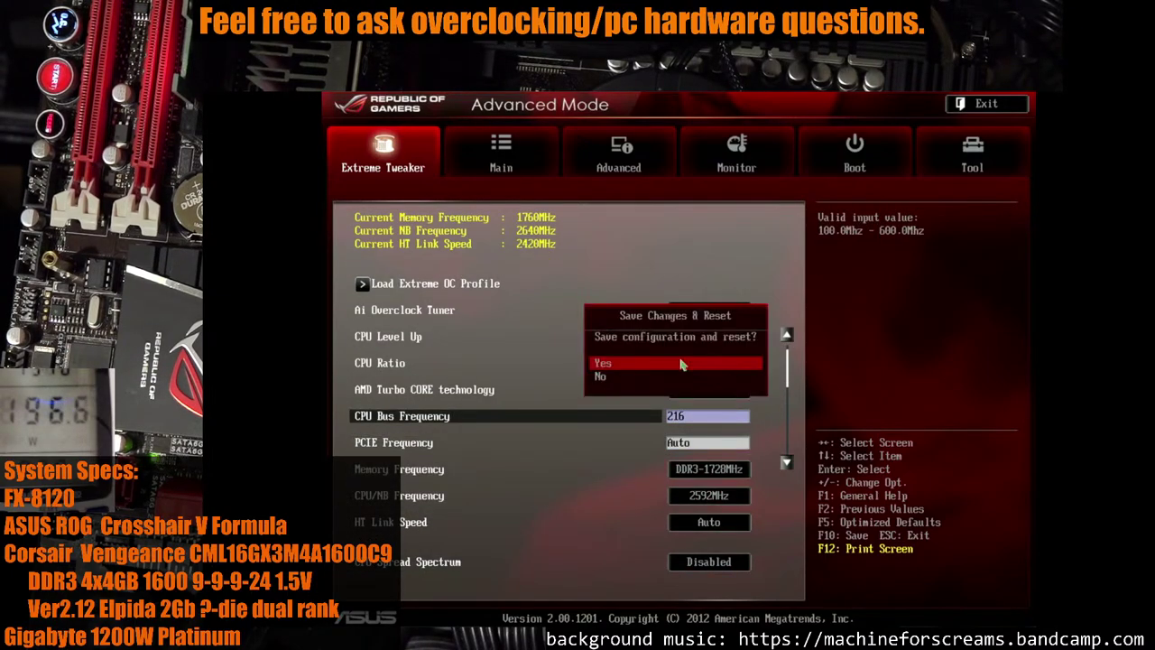
click(681, 364)
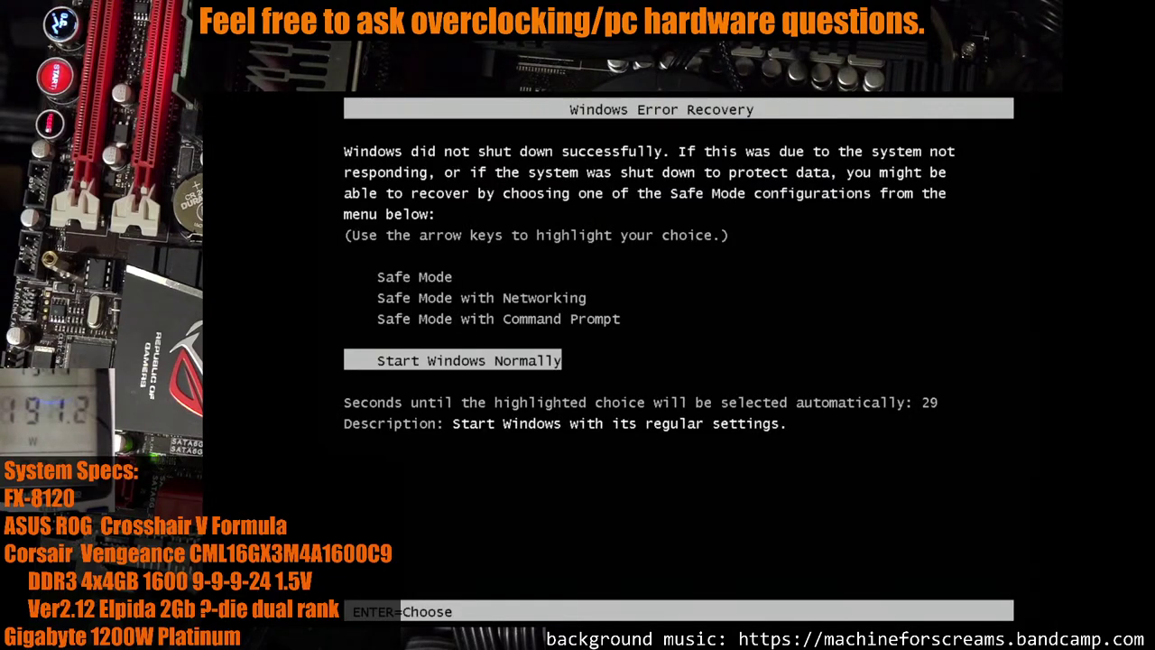
Start Windows normally and run the 64-bit benchmarks in Geekbench 3
key(Return)
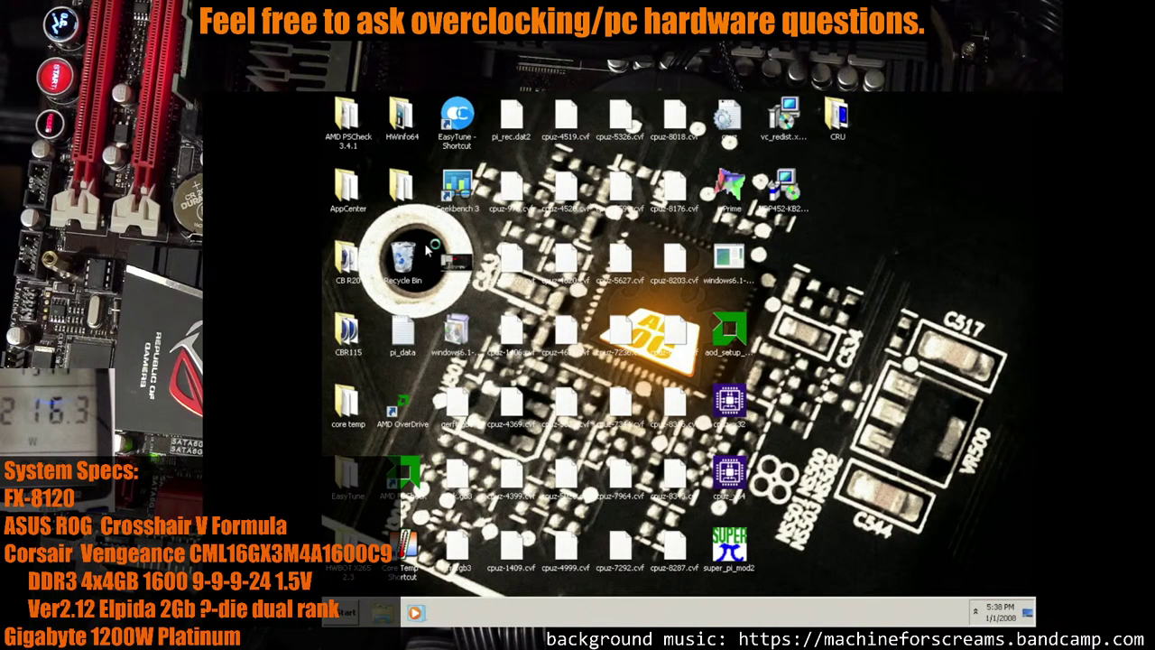
click(348, 330)
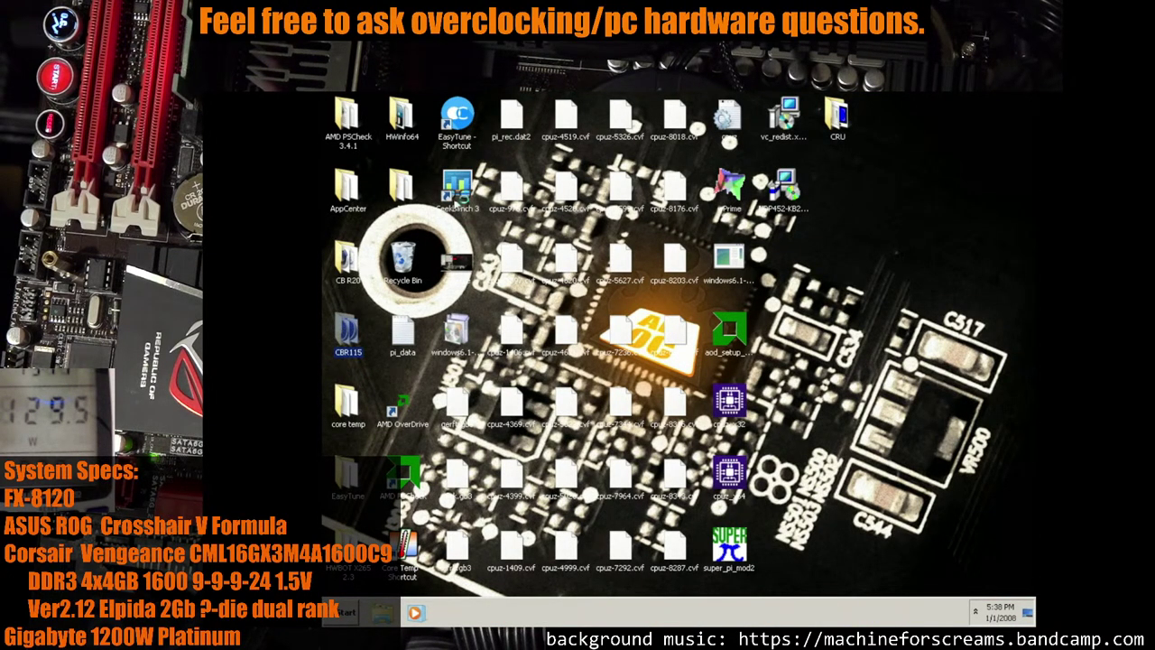
double_click(457, 207)
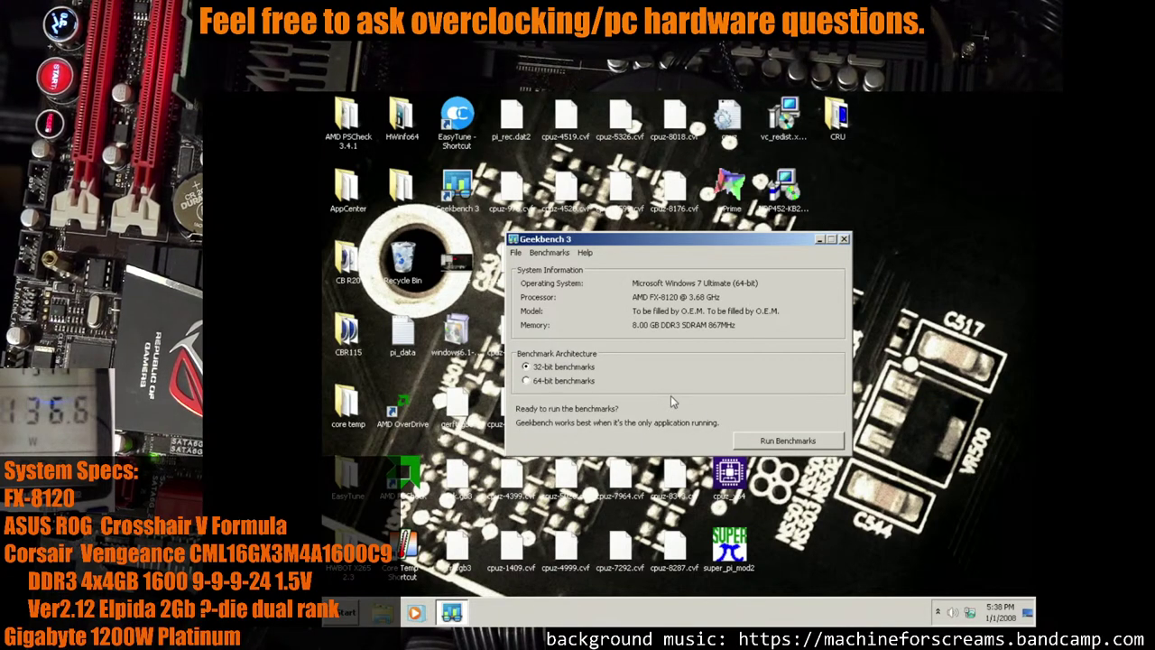
click(586, 382)
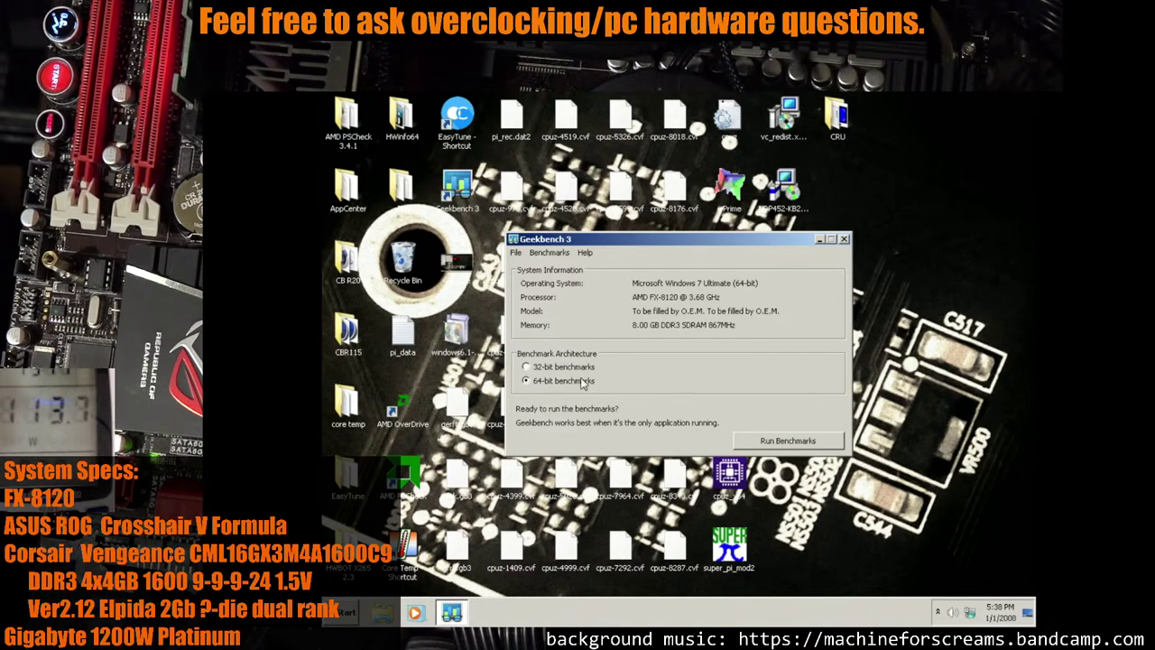
click(805, 448)
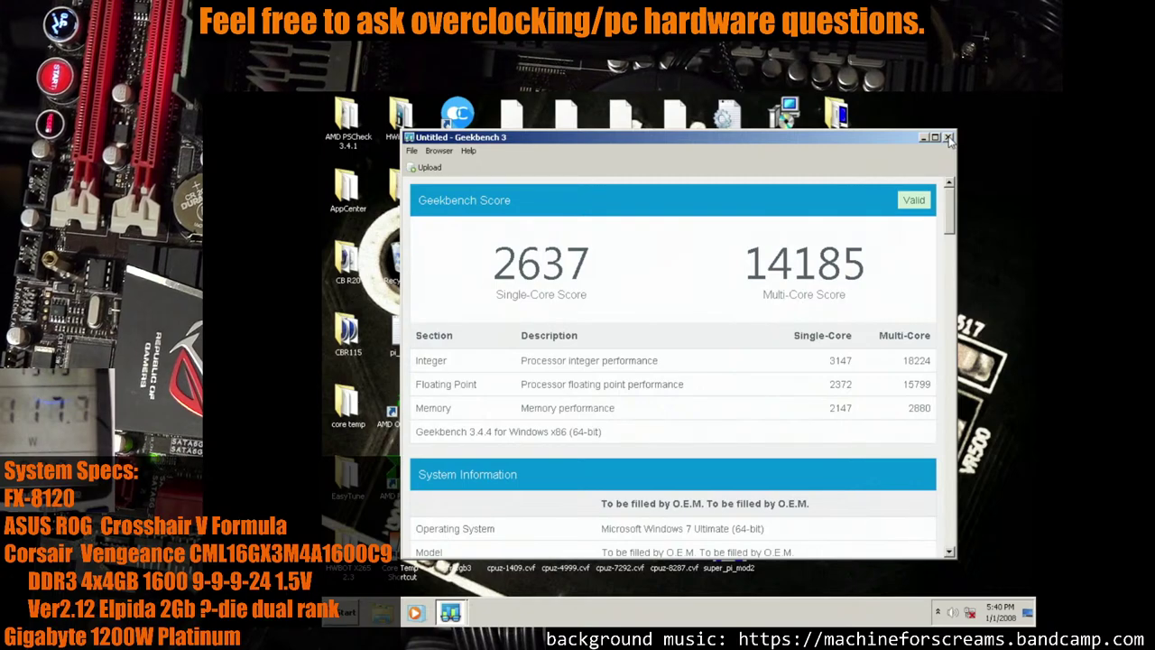
Close the Geekbench result and main windows, and restart the computer to return to the UEFI setup
click(948, 137)
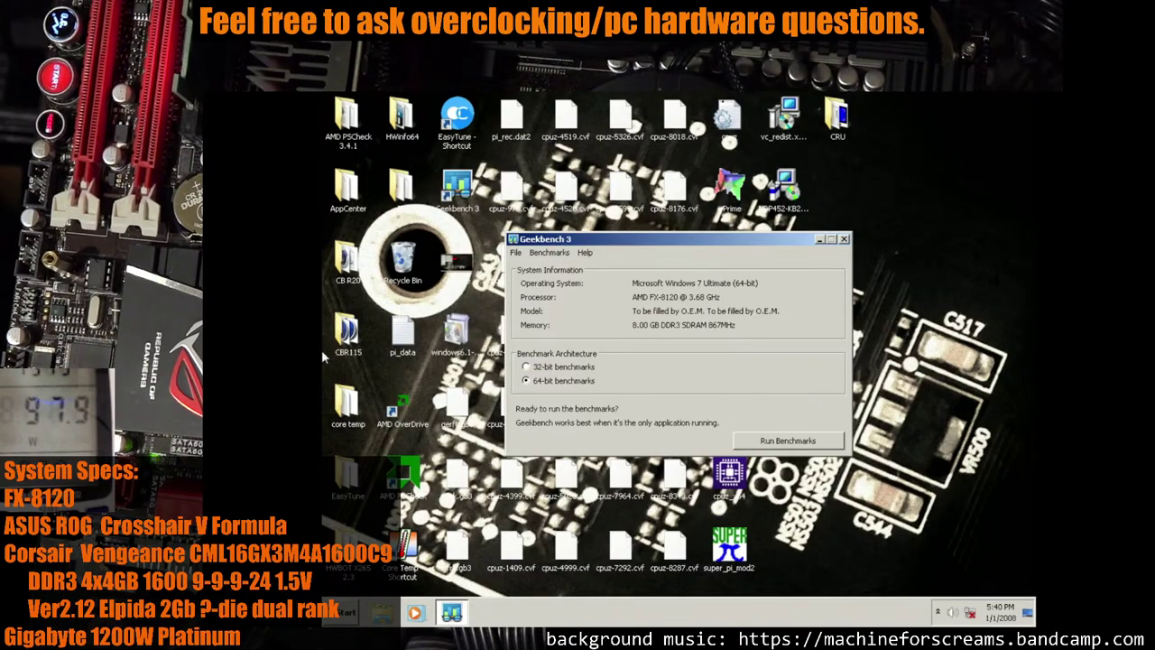
click(843, 239)
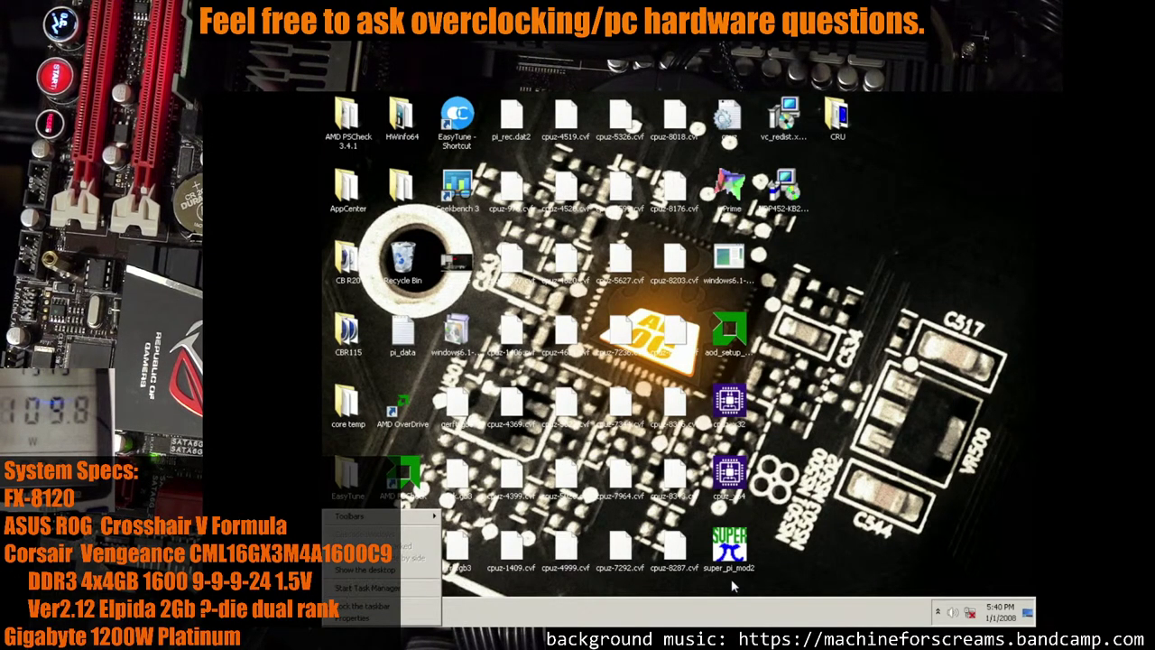
key(super)
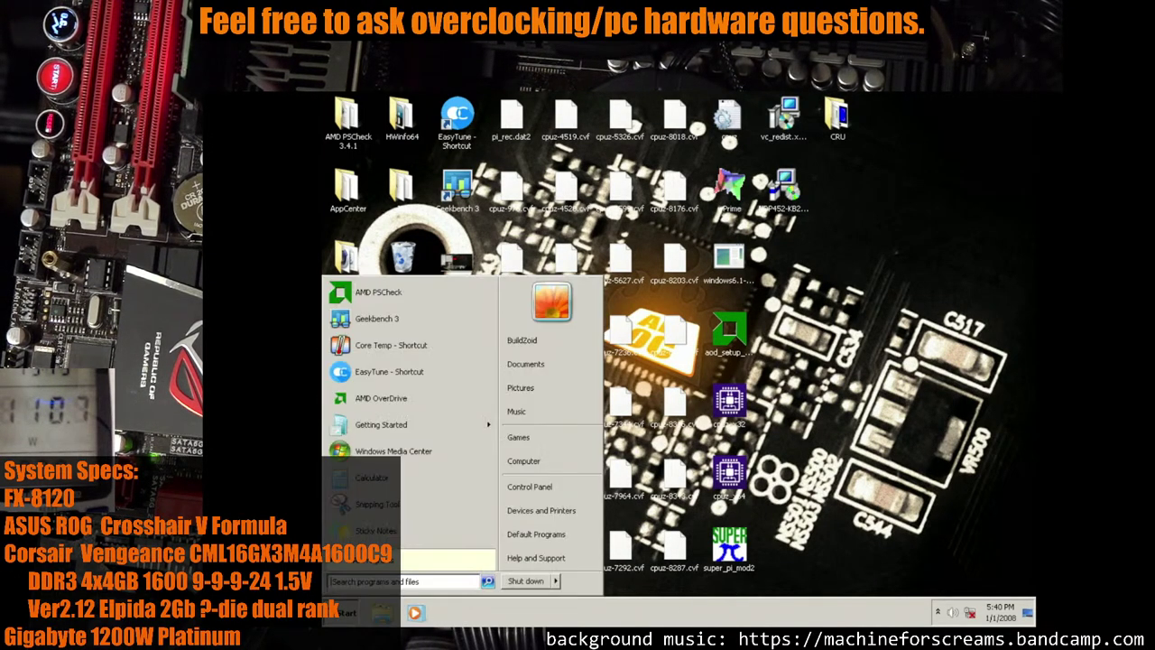
click(557, 581)
click(590, 549)
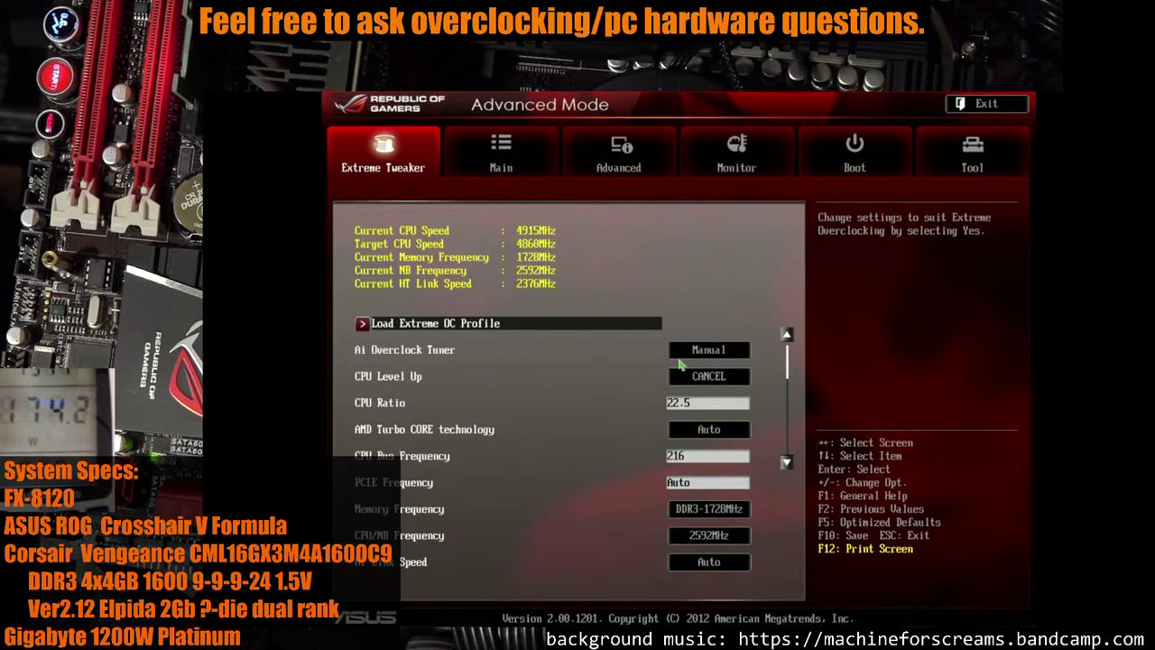
Review the Extreme Tweaker settings from the overclock tuner and frequencies down past the Digi+ VRM/POWER Control entry
key(Down)
key(Down)
key(Down)
key(Down)
key(Down)
key(Down)
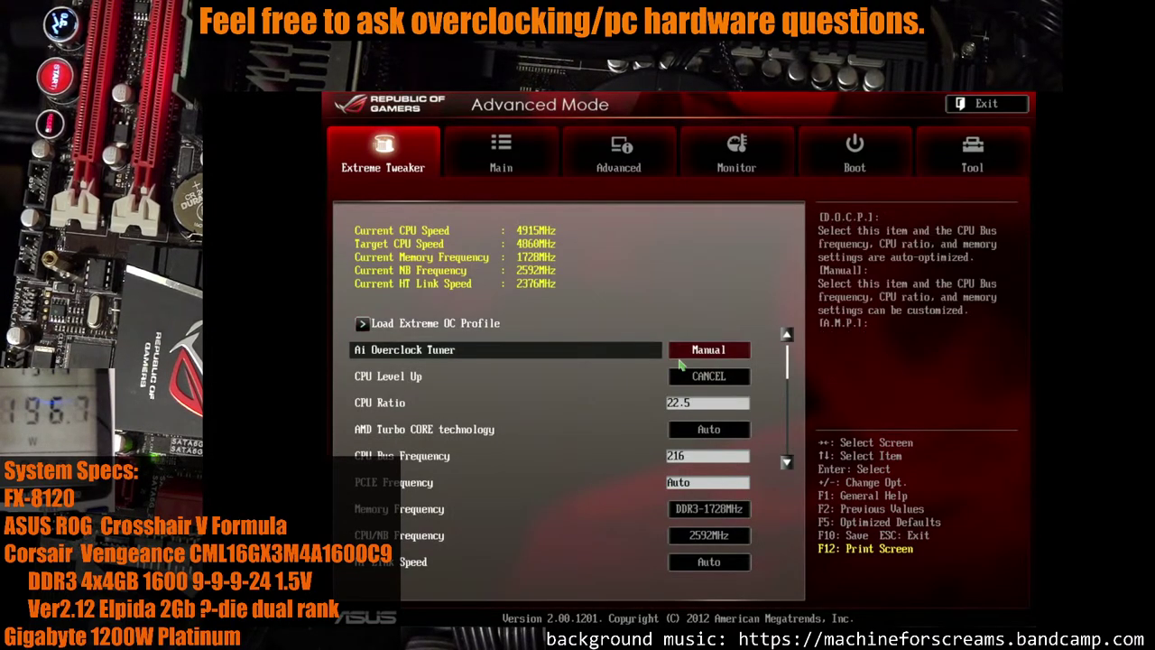
key(Down)
key(Down)
key(Down)
key(Down)
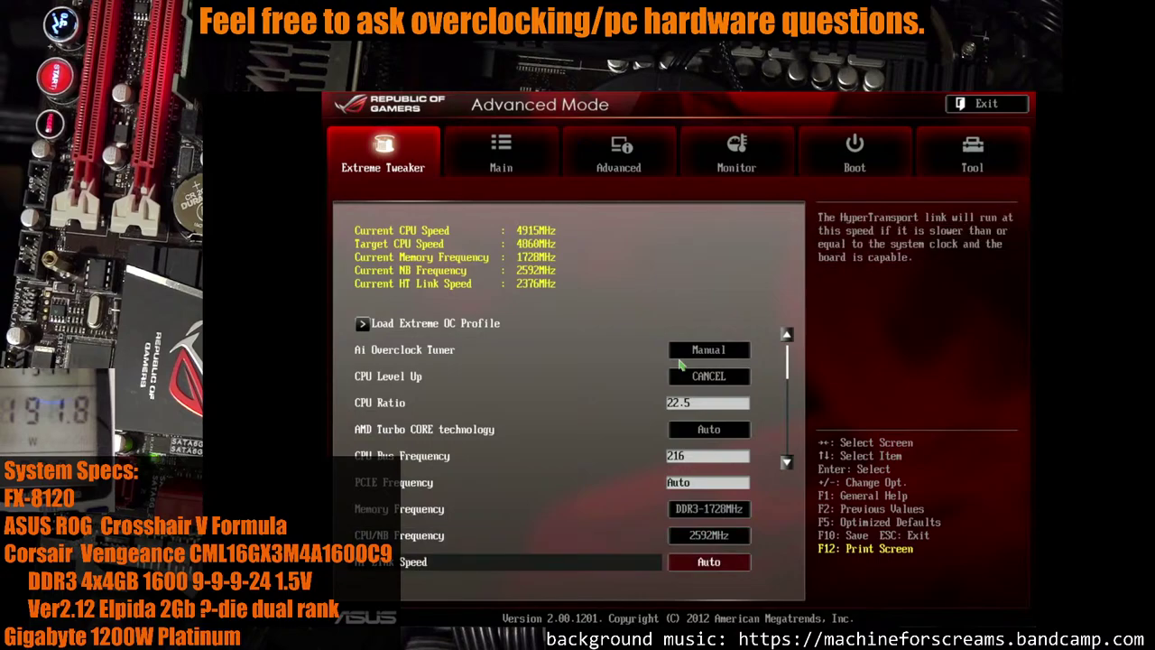
key(Down)
key(Down)
key(Down)
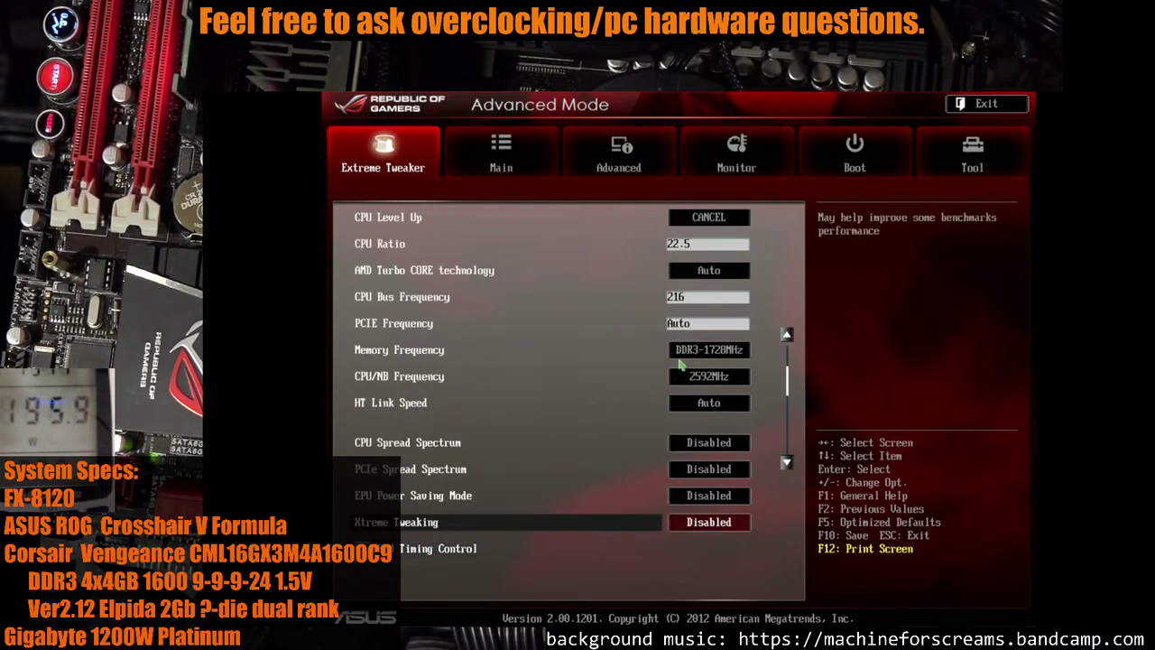
key(Up)
key(Up)
key(Up)
key(Up)
key(Up)
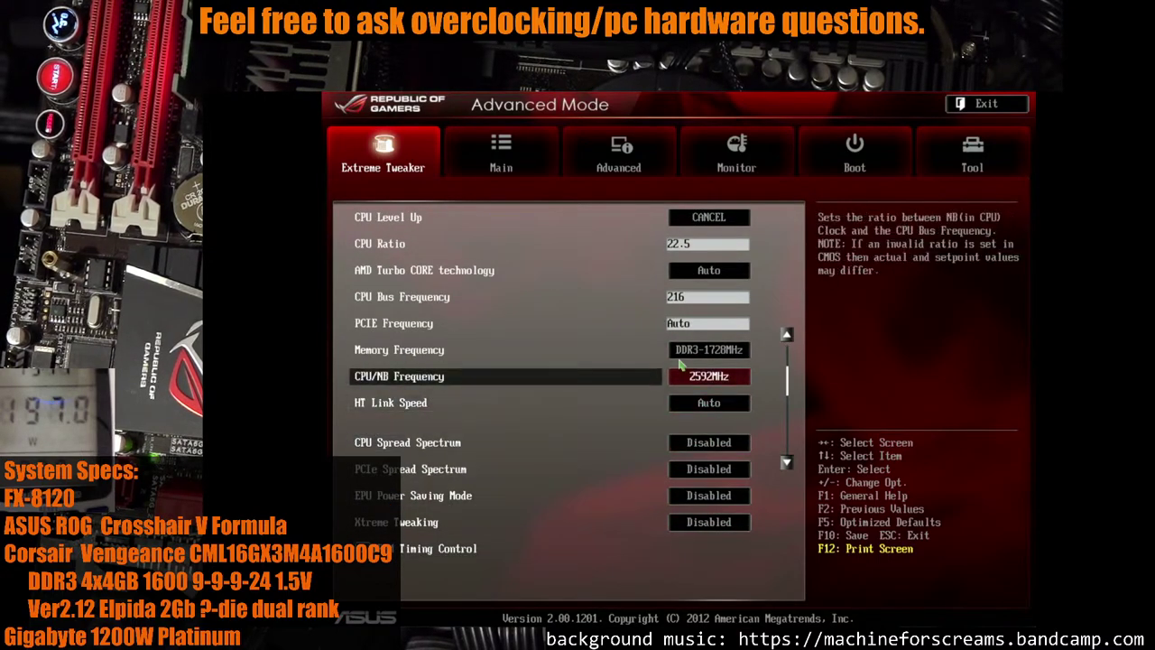
key(Down)
key(Up)
key(Down)
key(Down)
key(Down)
key(Down)
key(Down)
key(Down)
key(Down)
key(Down)
key(Down)
key(Down)
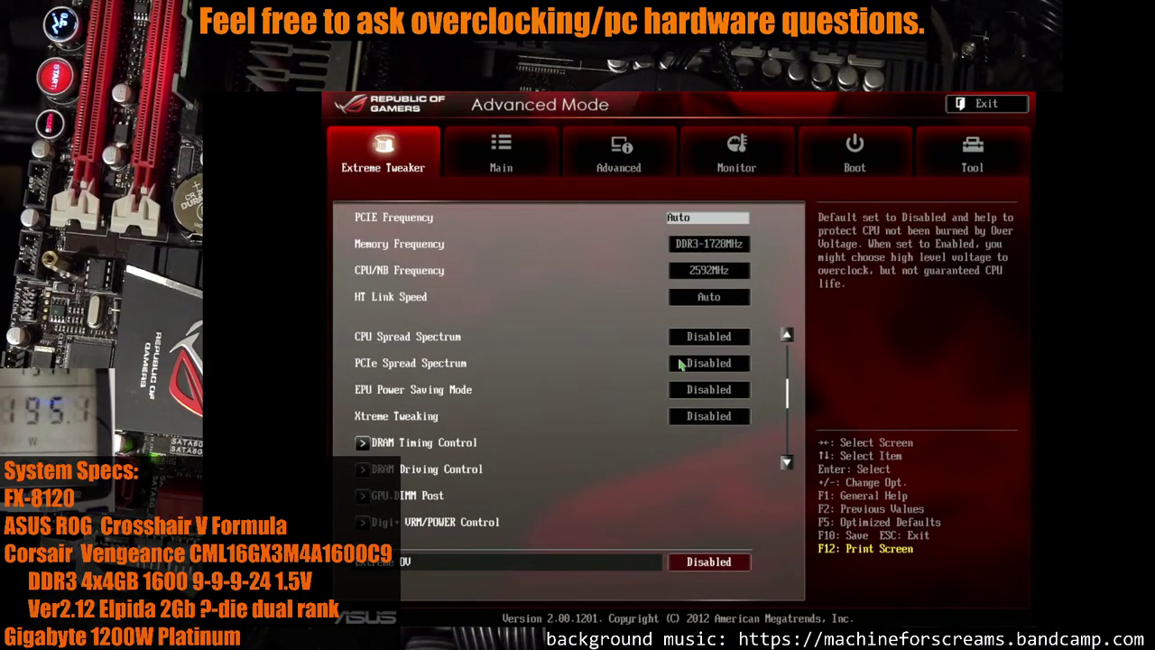
key(Up)
key(Up)
key(Up)
key(Up)
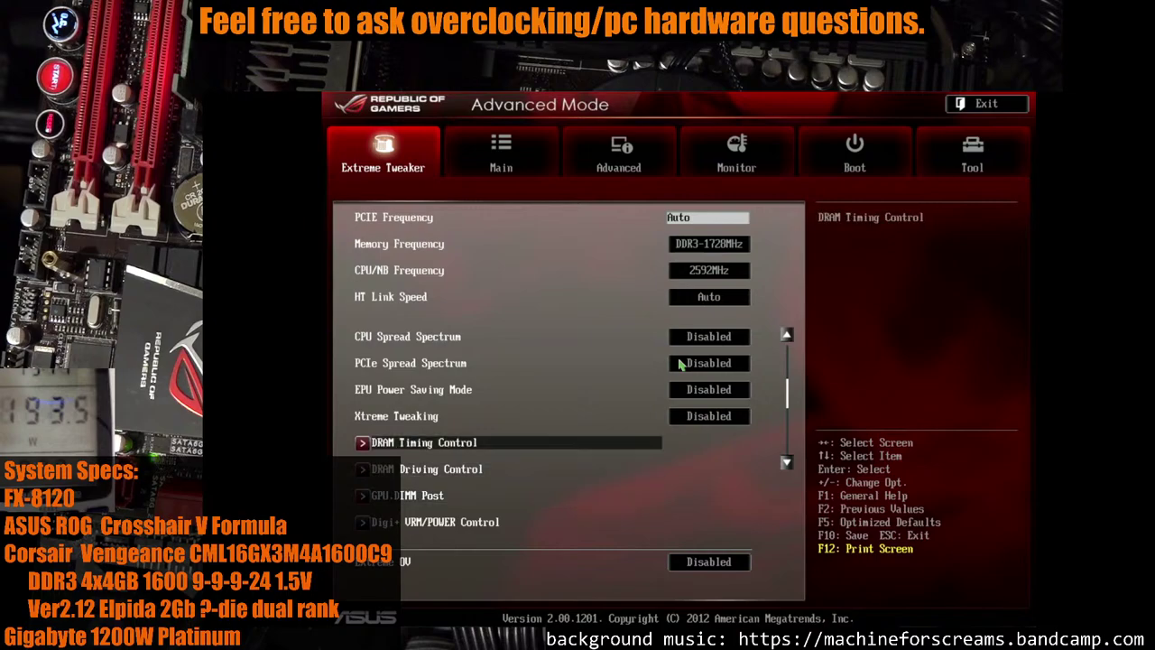
key(Down)
key(Up)
key(Up)
key(Up)
key(Up)
key(Up)
key(Up)
key(Up)
key(Up)
key(Up)
key(Up)
key(Up)
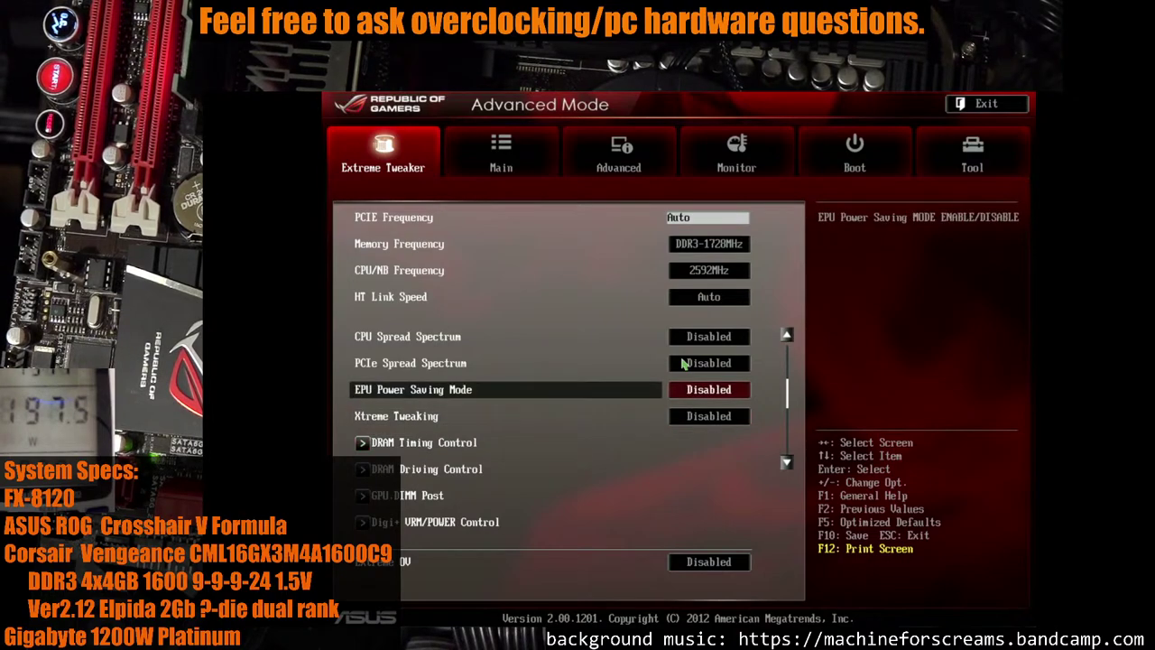
key(Up)
key(Up)
key(Up)
key(Up)
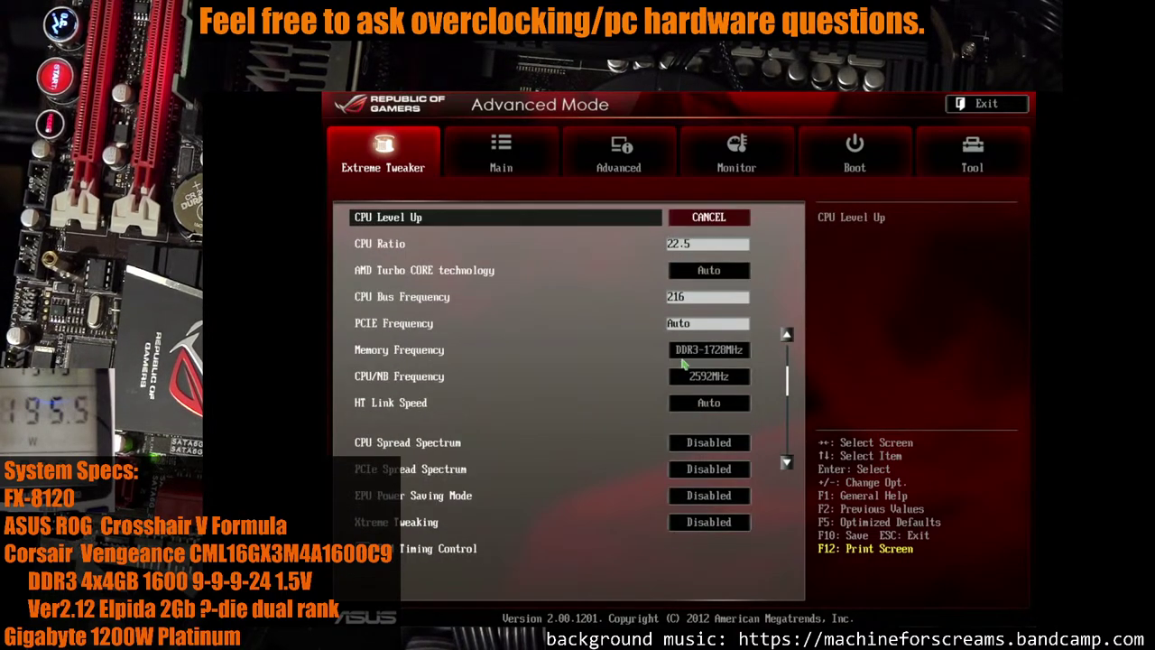
key(Down)
key(Down)
key(Down)
key(Down)
key(Down)
key(Down)
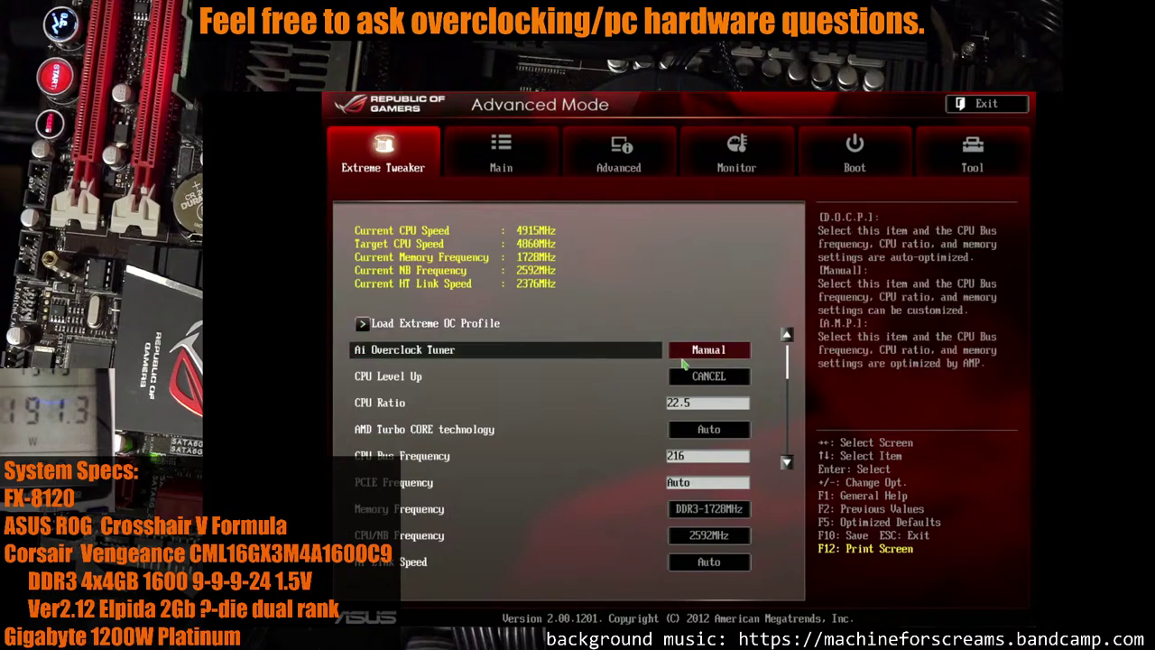
key(Down)
key(Down)
key(Down)
key(Down)
key(Down)
key(Down)
key(Down)
key(Down)
key(Down)
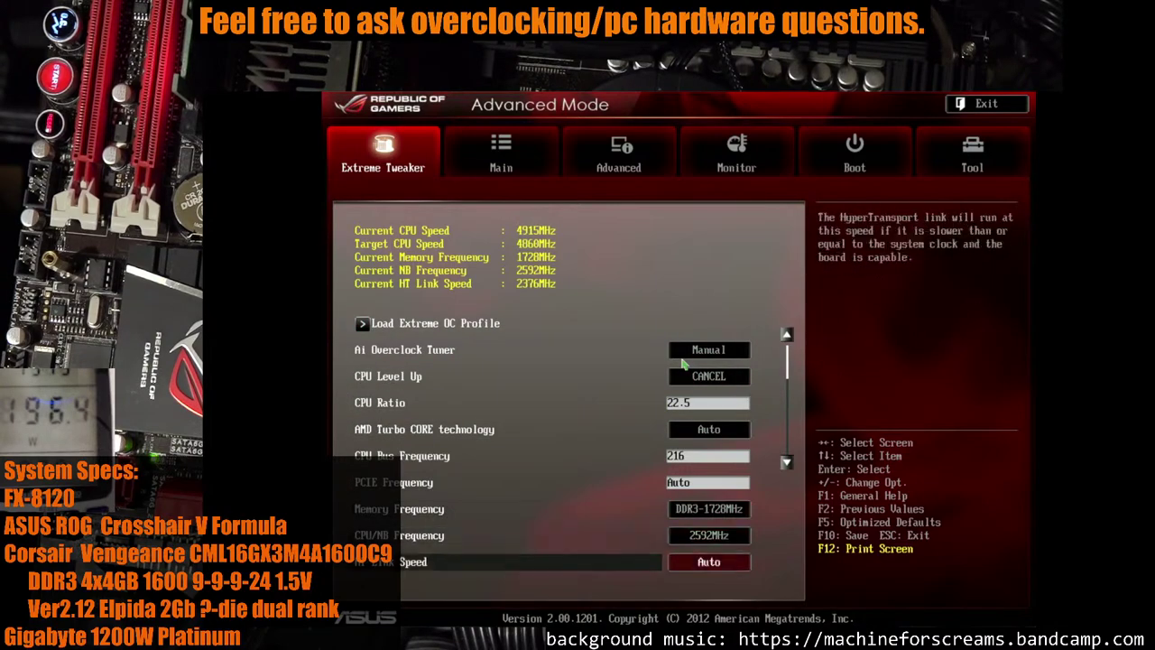
Open the DRAM Timing Control settings, check the primary timings, and return to the Extreme Tweaker settings
key(Down)
key(Down)
key(Up)
key(Up)
key(Up)
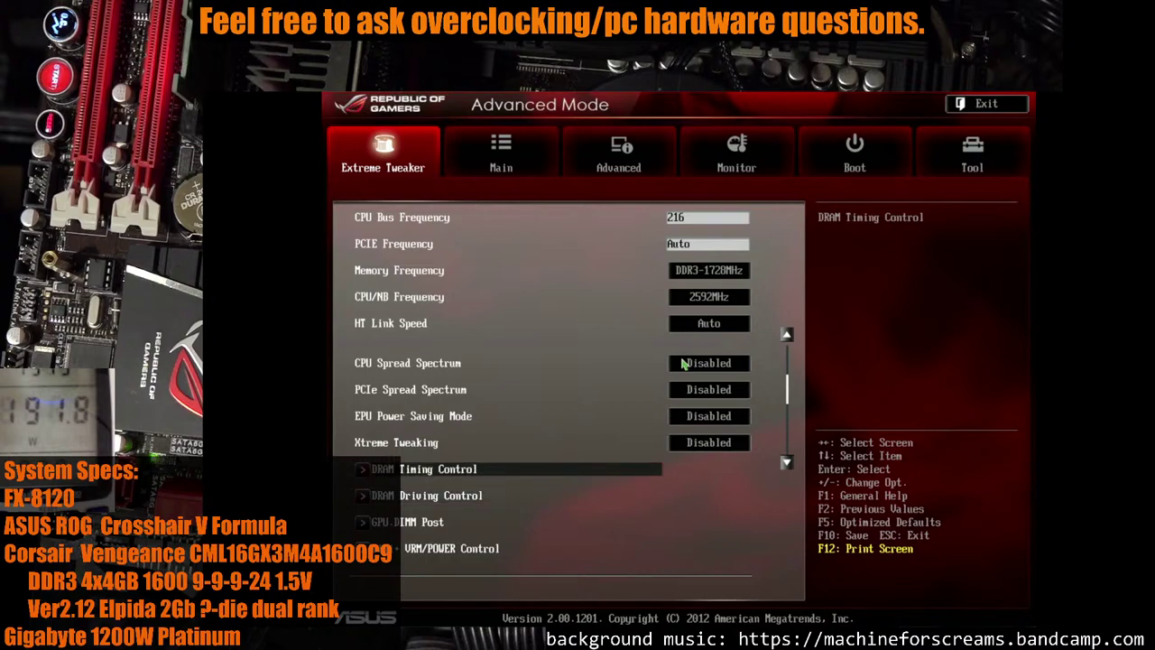
key(Return)
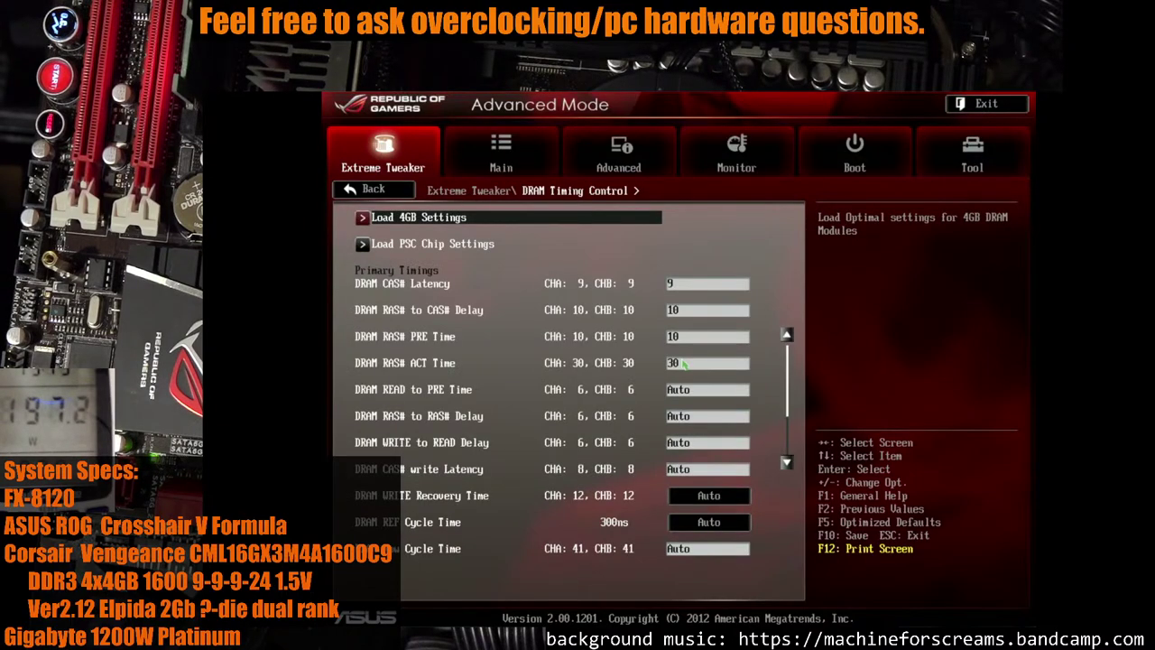
key(Down)
key(Down)
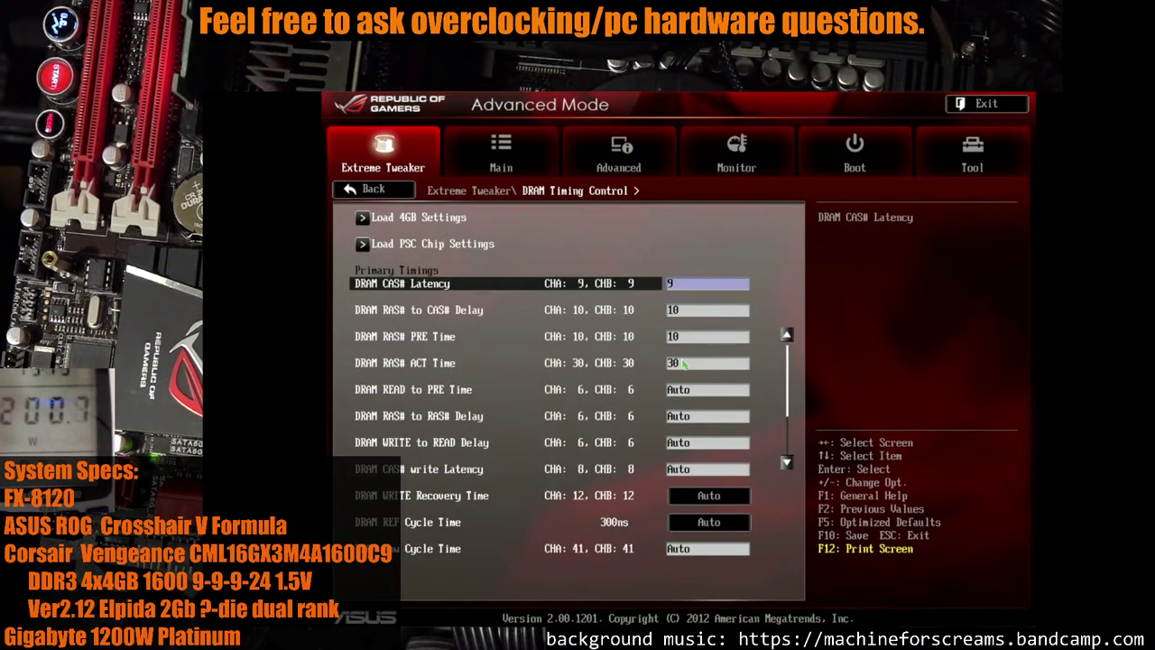
key(Down)
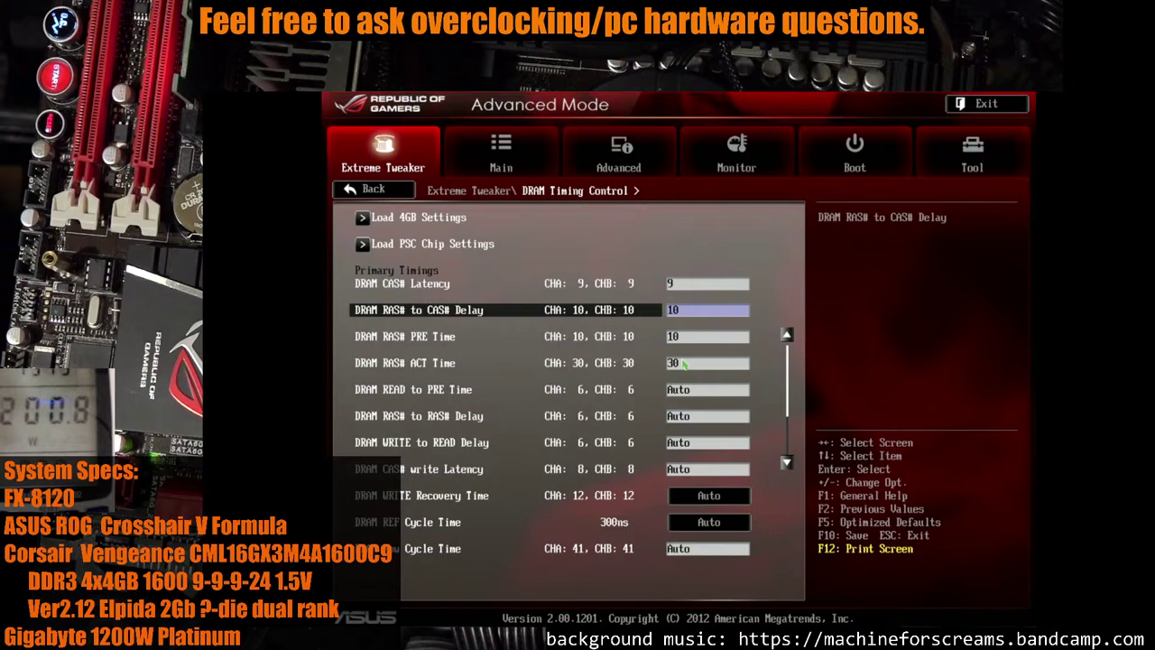
key(Escape)
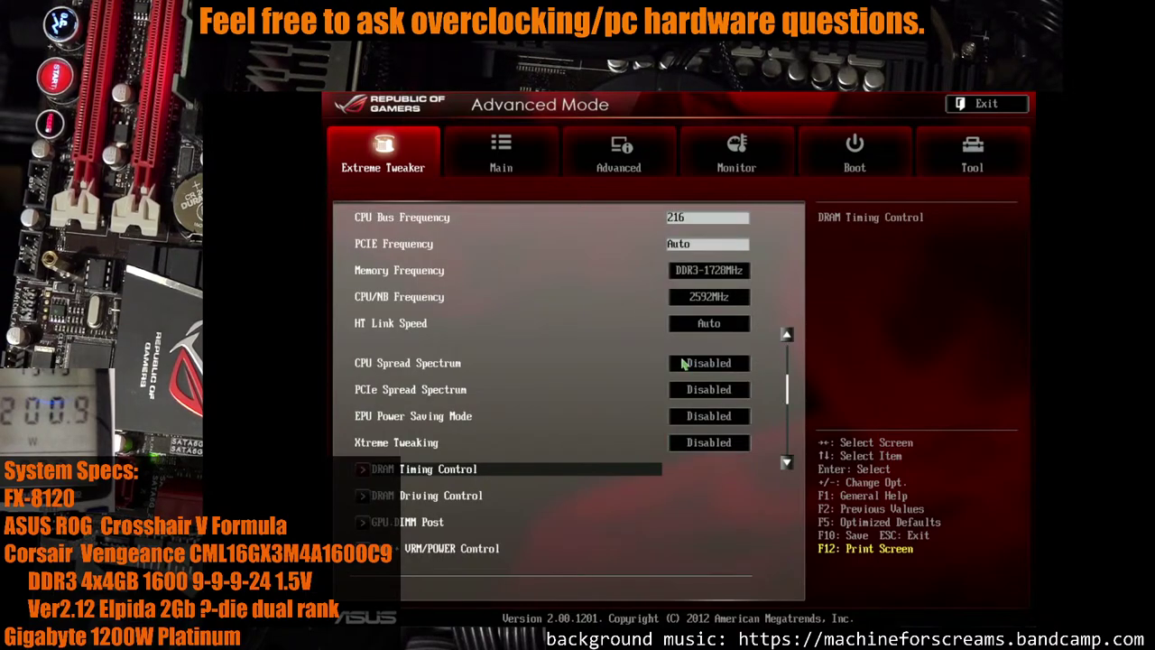
Review the Extreme Tweaker settings from the DRAM, NB and SB voltages back up to CPU Spread Spectrum
key(End)
key(Up)
key(Up)
key(Up)
key(Up)
key(Up)
key(Up)
key(Up)
key(Up)
key(Up)
key(Up)
key(Up)
key(Up)
key(Up)
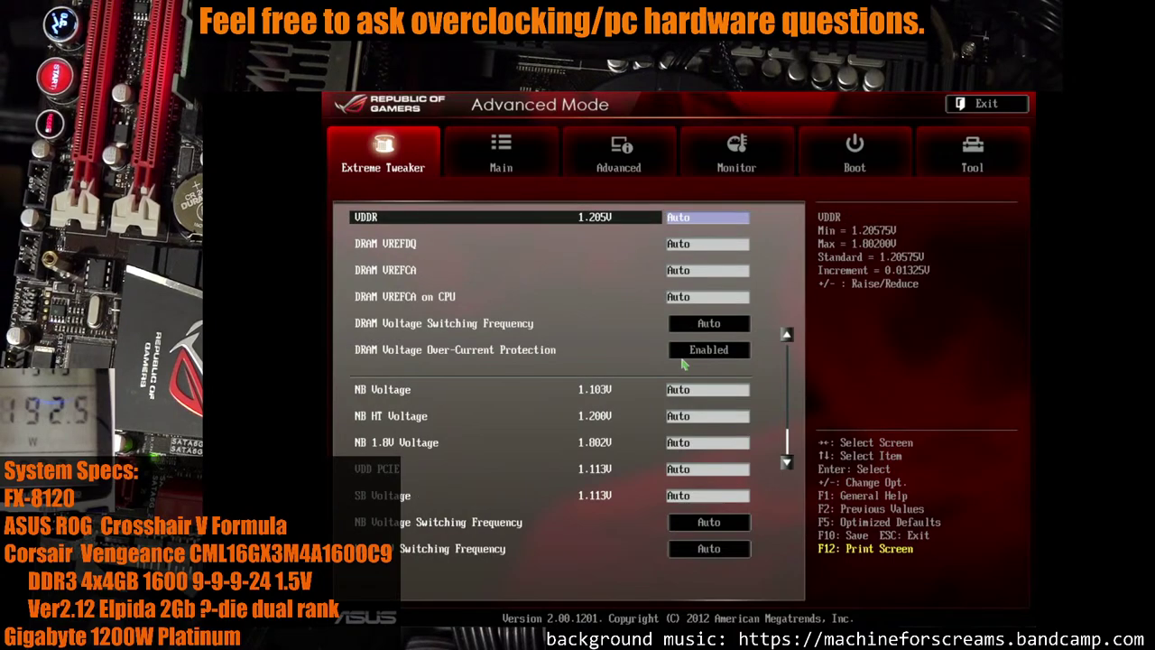
key(Up)
key(Up)
key(Up)
key(Up)
key(Up)
key(Up)
key(Up)
key(Up)
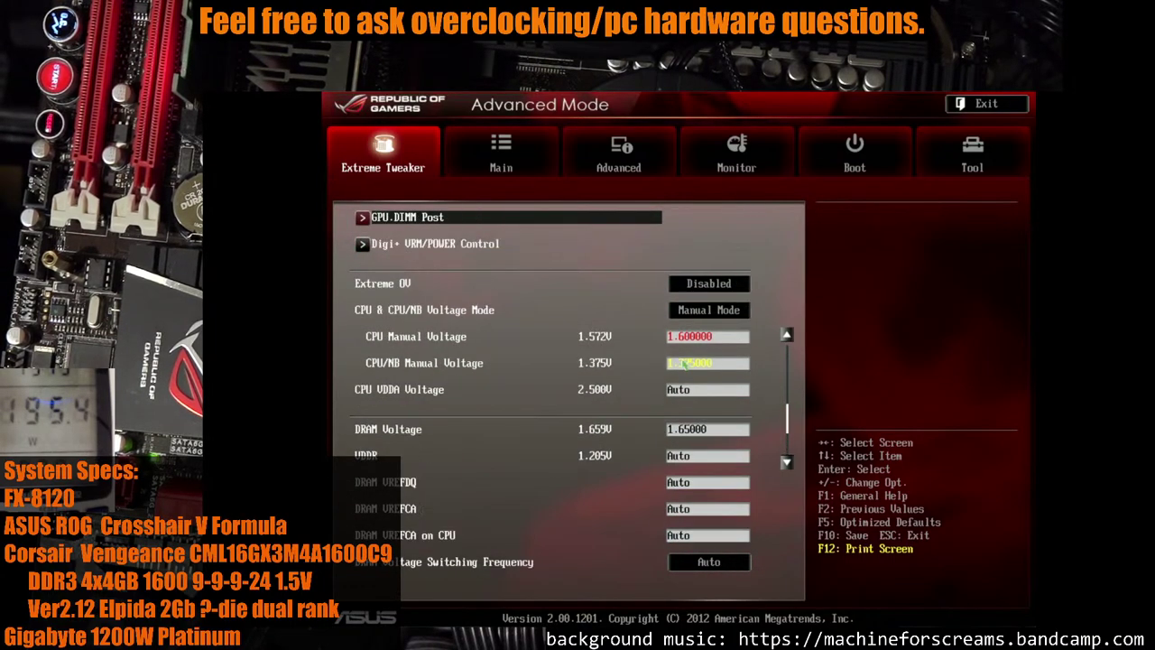
key(Up)
key(Up)
key(Up)
key(Up)
key(Up)
key(Up)
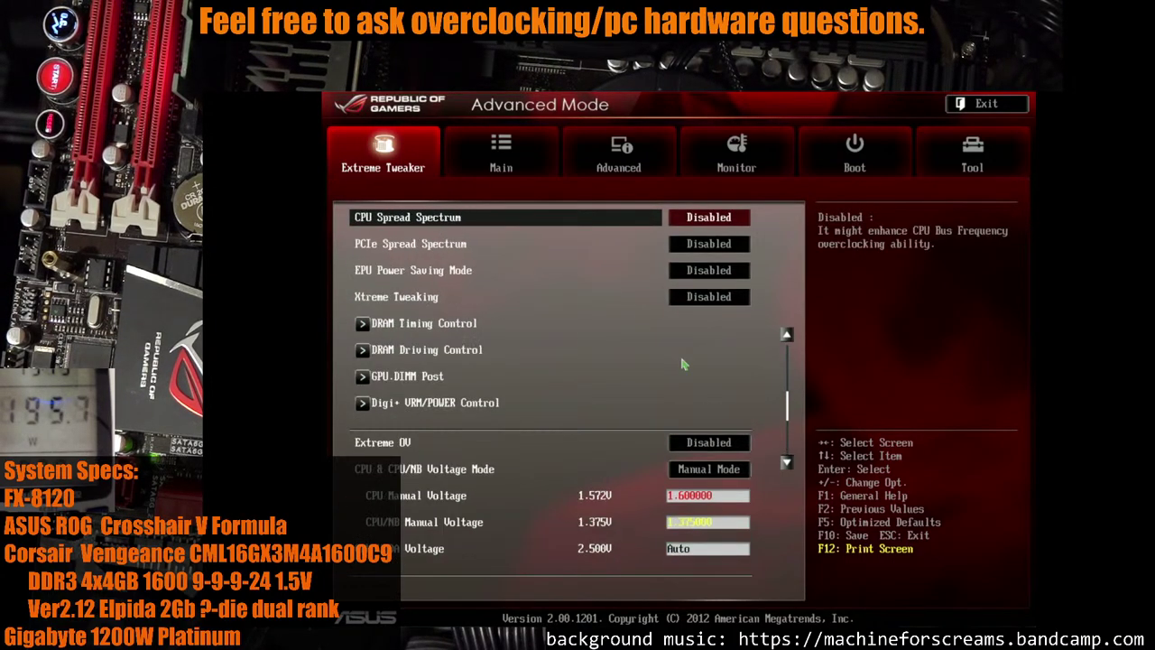
Open the DRAM Timing Control settings and set the DRAM CAS# Latency to 8
key(Down)
key(Down)
key(Down)
key(Down)
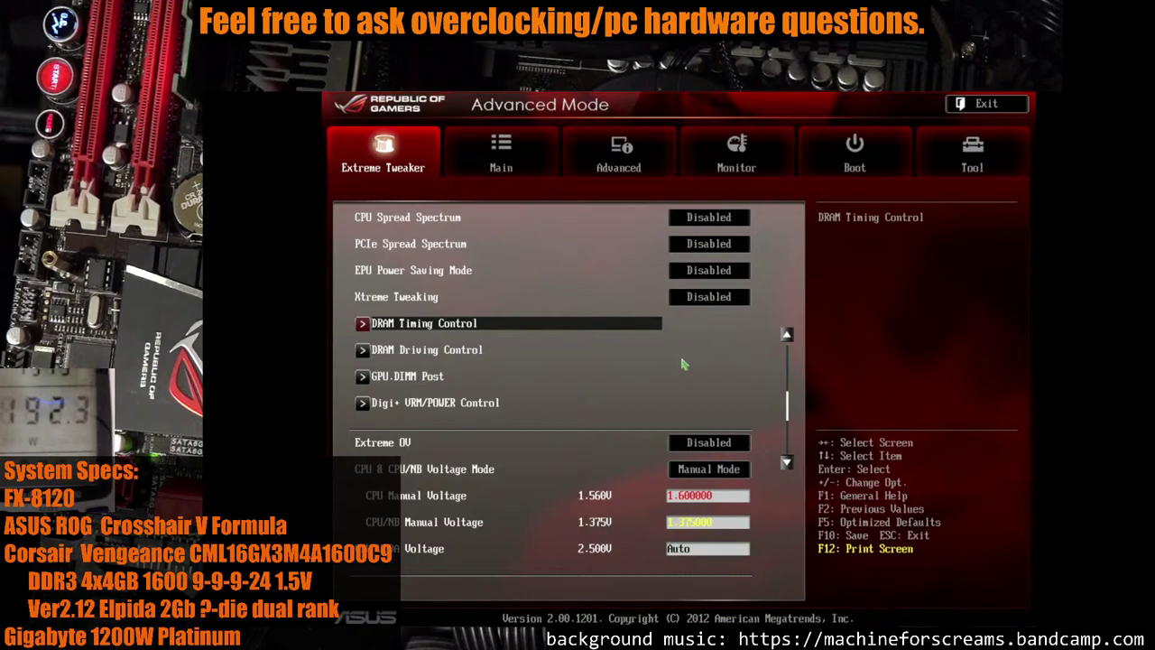
key(Return)
key(Down)
key(Down)
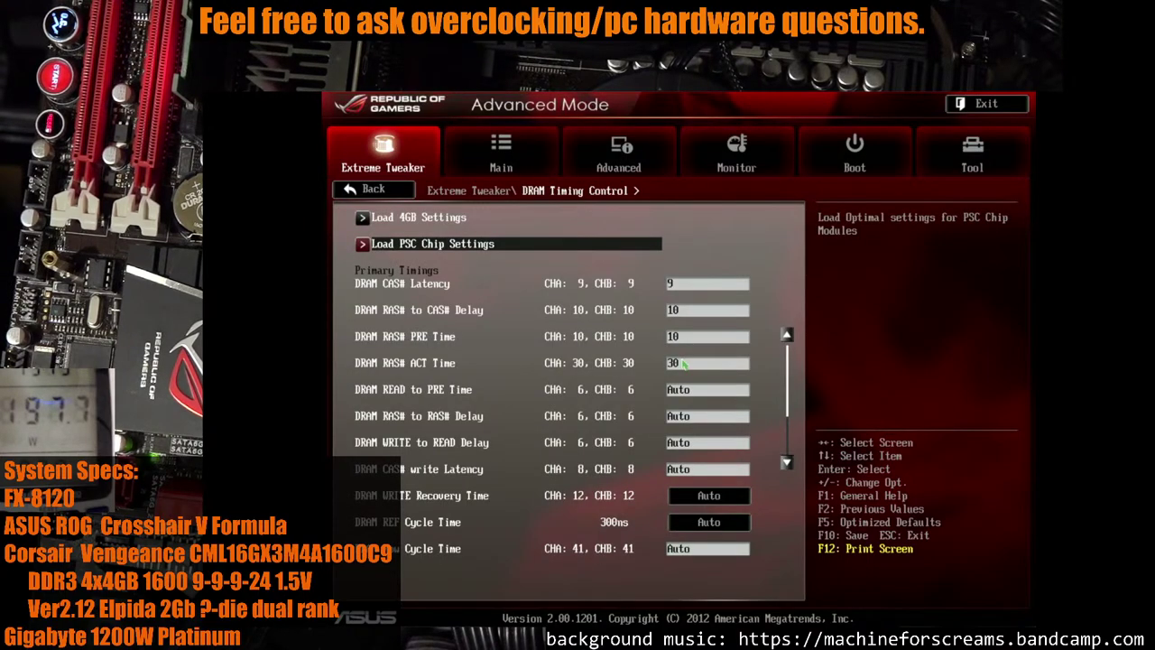
text(8)
Open the ASUS O.C. Profile tool and choose profile 2 as the slot to save to
key(Right)
key(Right)
key(Right)
key(Right)
key(Right)
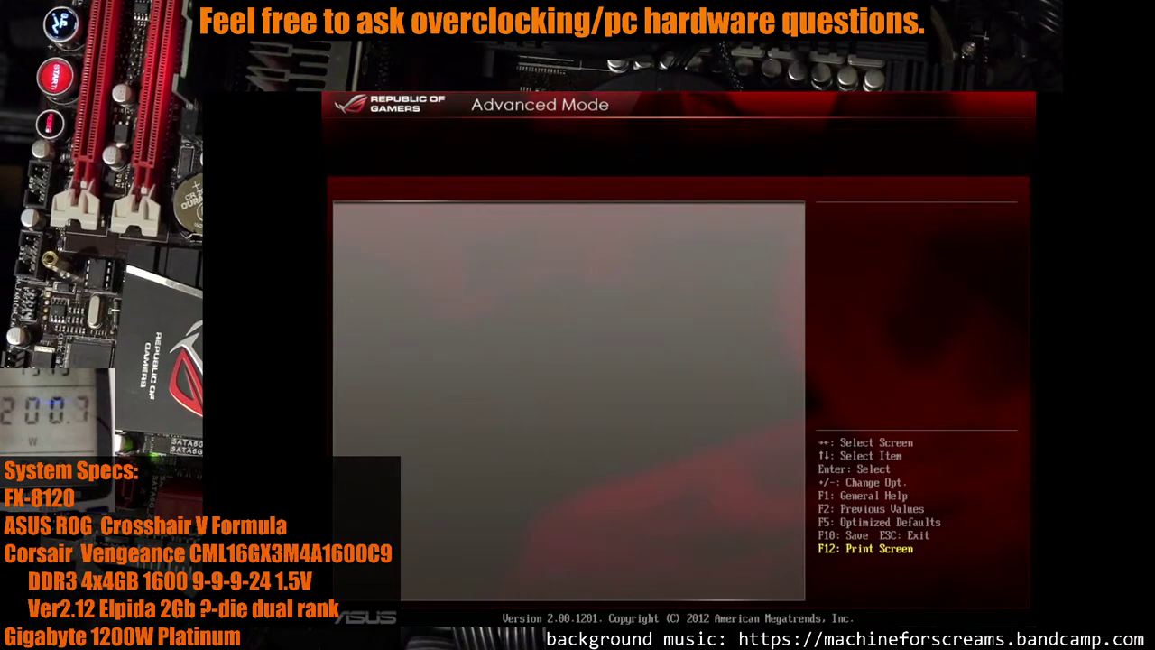
key(Down)
key(Down)
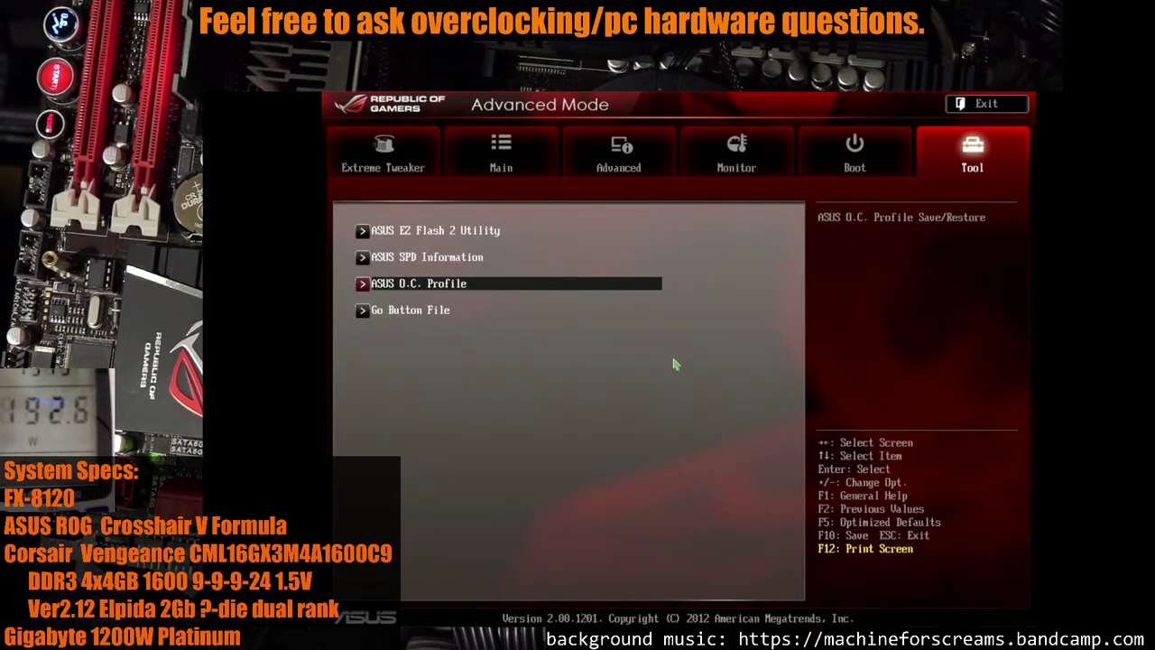
key(Return)
key(Down)
key(plus)
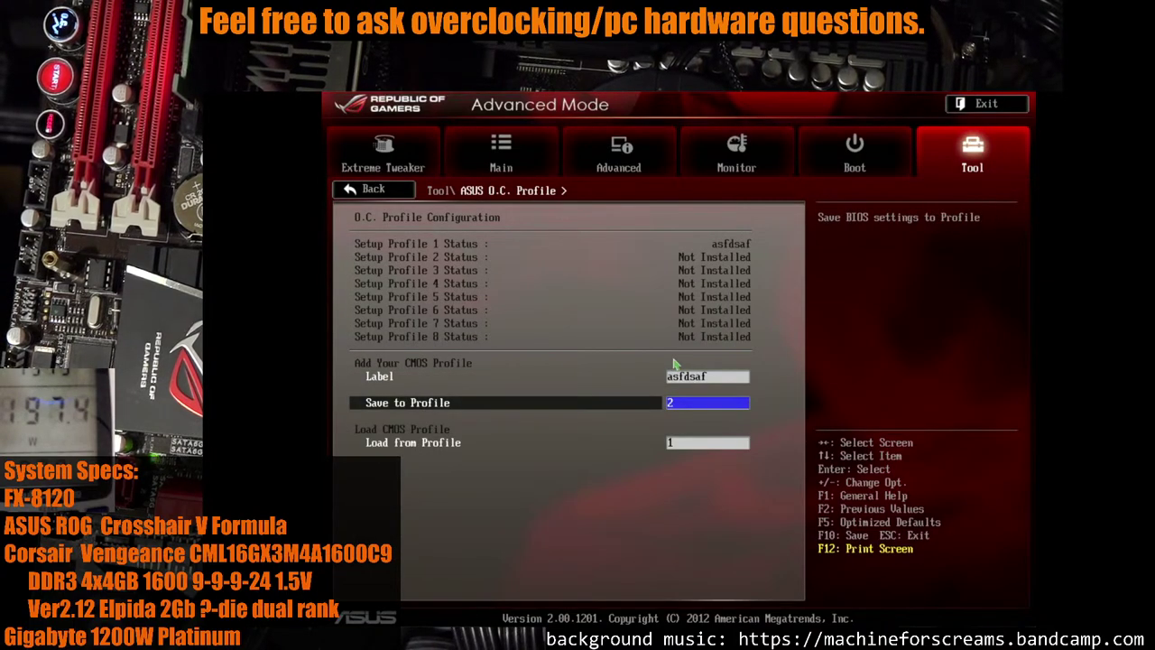
Label the CMOS profile dfgdgfhdfgh and save the BIOS settings to profile 2
key(Return)
key(Return)
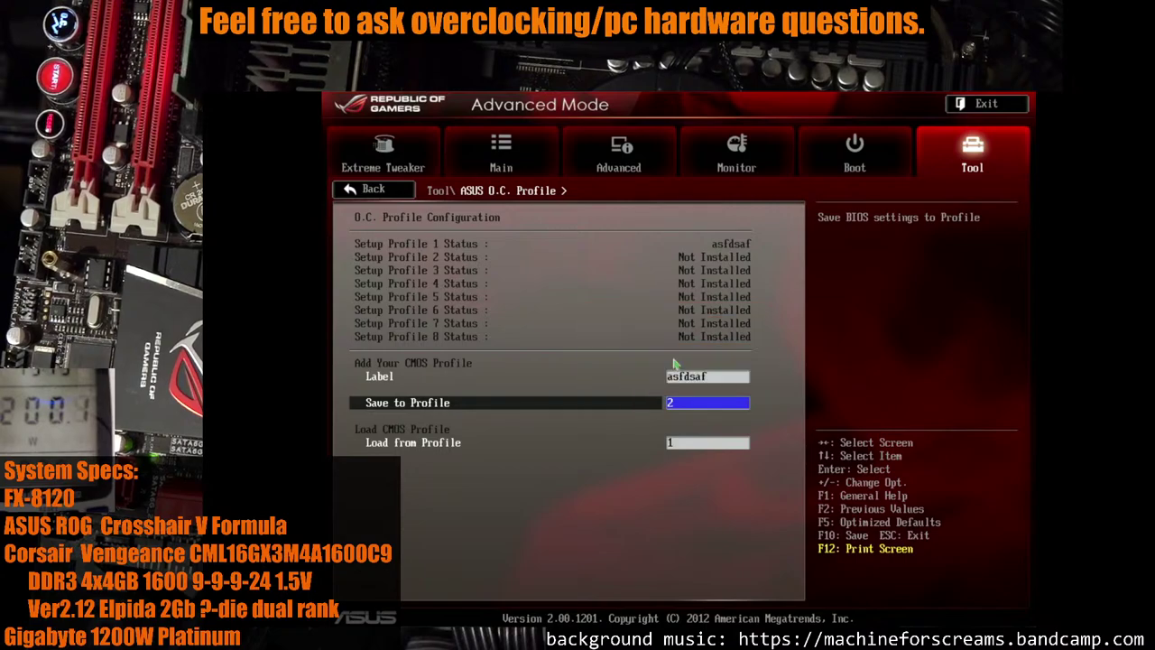
key(Up)
text(dfgdgfhdfgh)
key(Down)
key(Return)
key(Return)
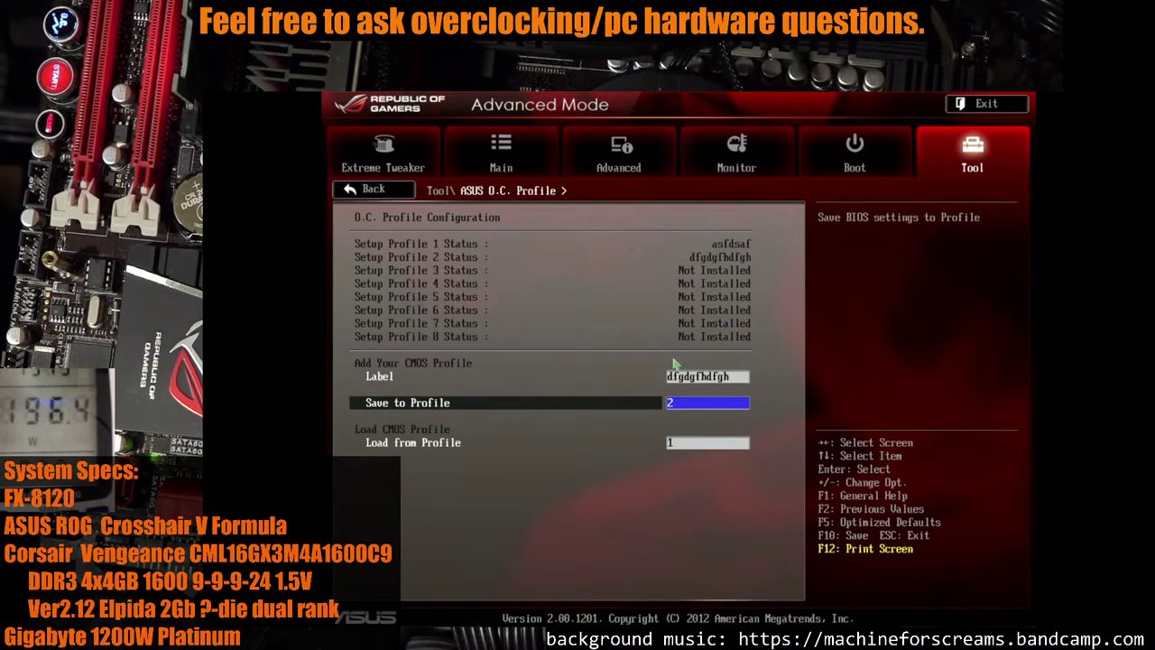
Save the BIOS changes, restart to test the tighter CAS latency, and enter the UEFI setup again
key(F10)
key(Return)
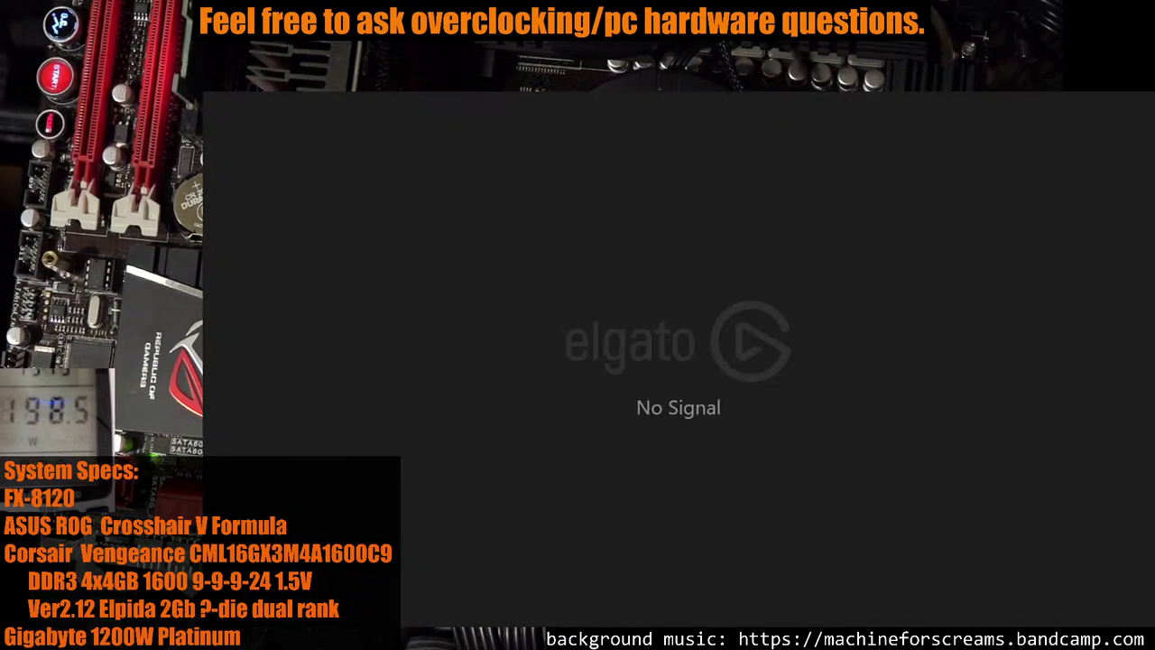
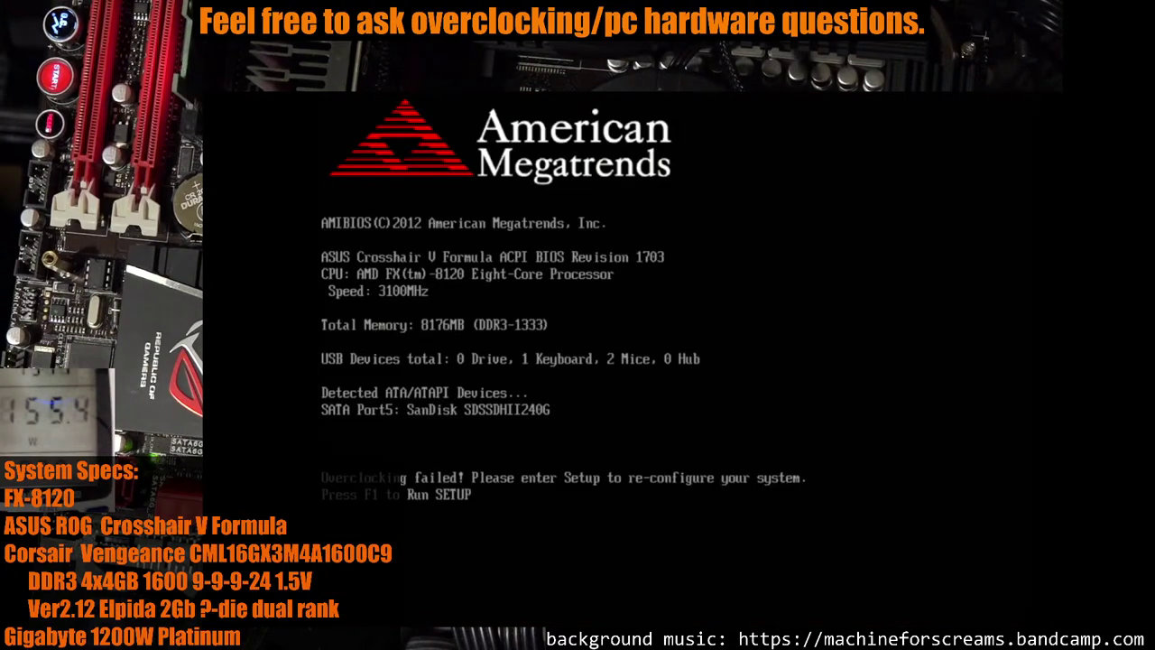
key(F1)
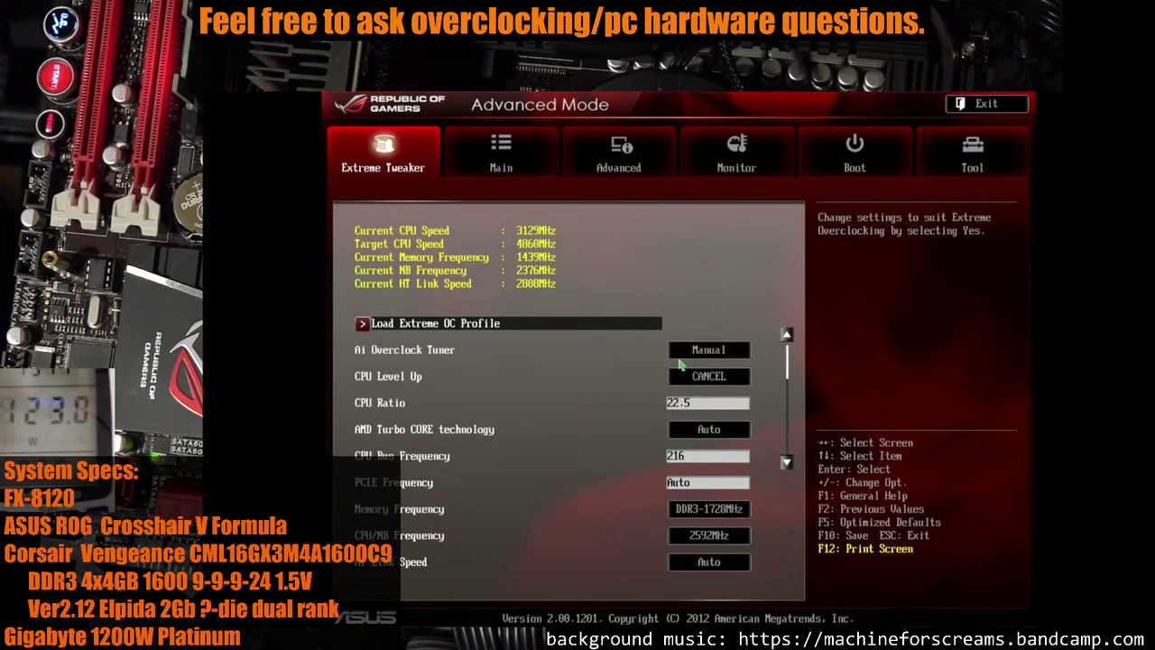
Check the Extreme Tweaker settings from the CPU ratio and frequencies down to the DRAM submenus and Extreme OV
key(Down)
key(Down)
key(Down)
key(Down)
key(Down)
key(Down)
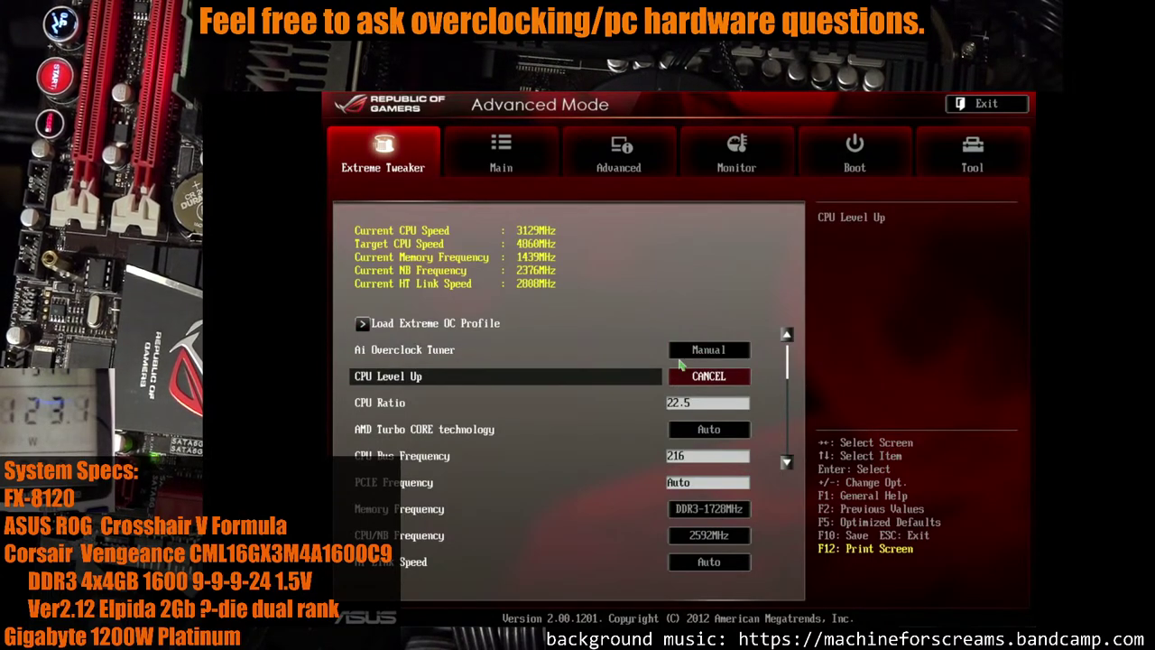
key(Down)
key(Down)
key(Down)
key(Down)
key(Down)
key(Down)
key(Down)
key(Down)
key(Down)
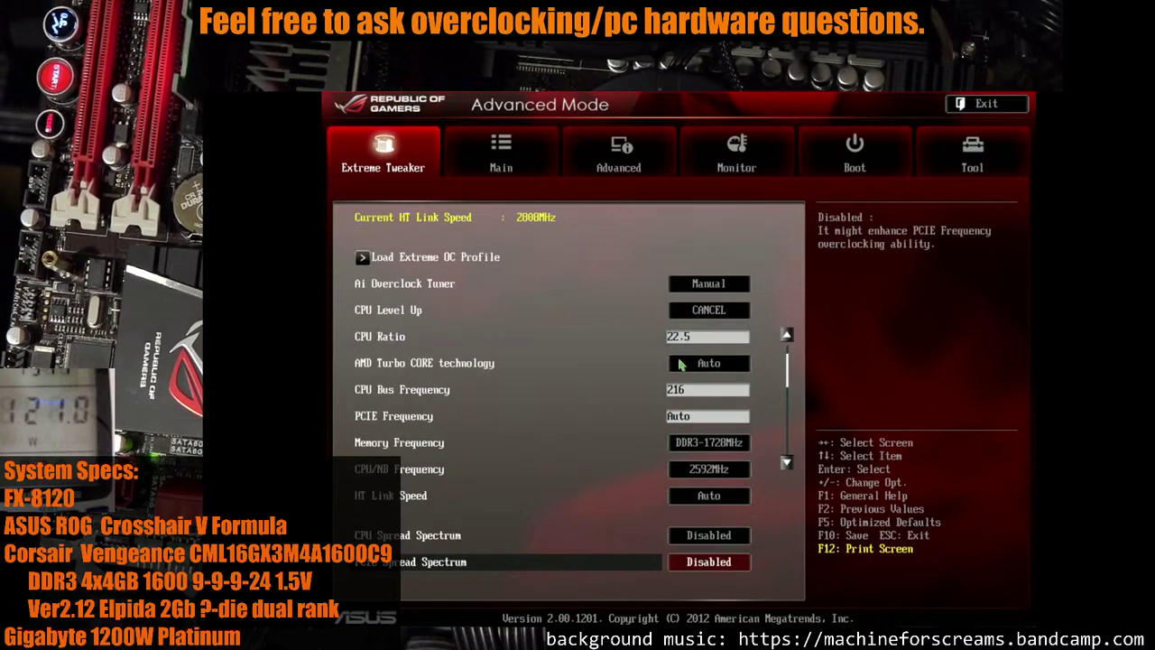
key(Down)
key(Down)
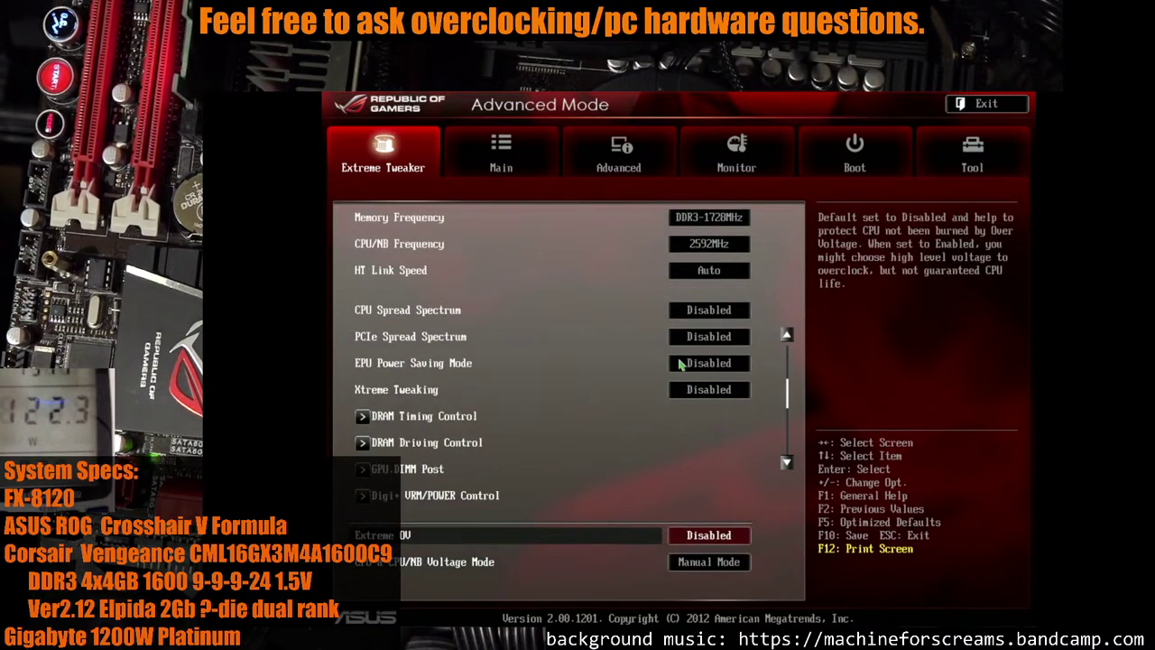
key(Up)
key(Up)
key(Up)
key(Up)
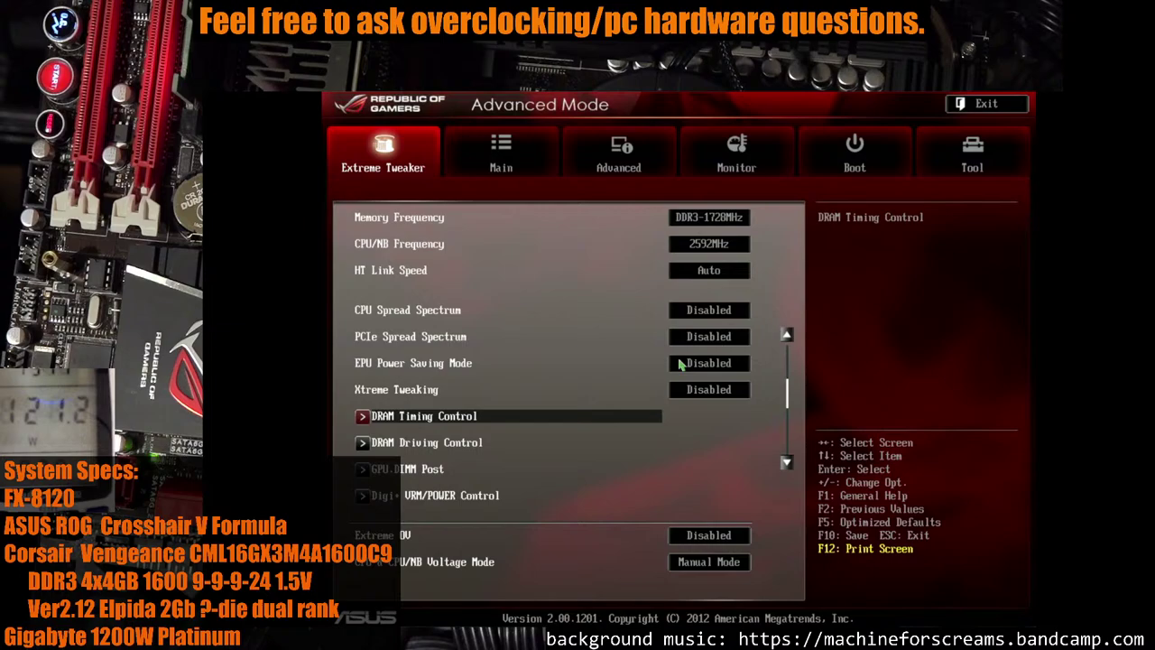
key(Down)
key(Down)
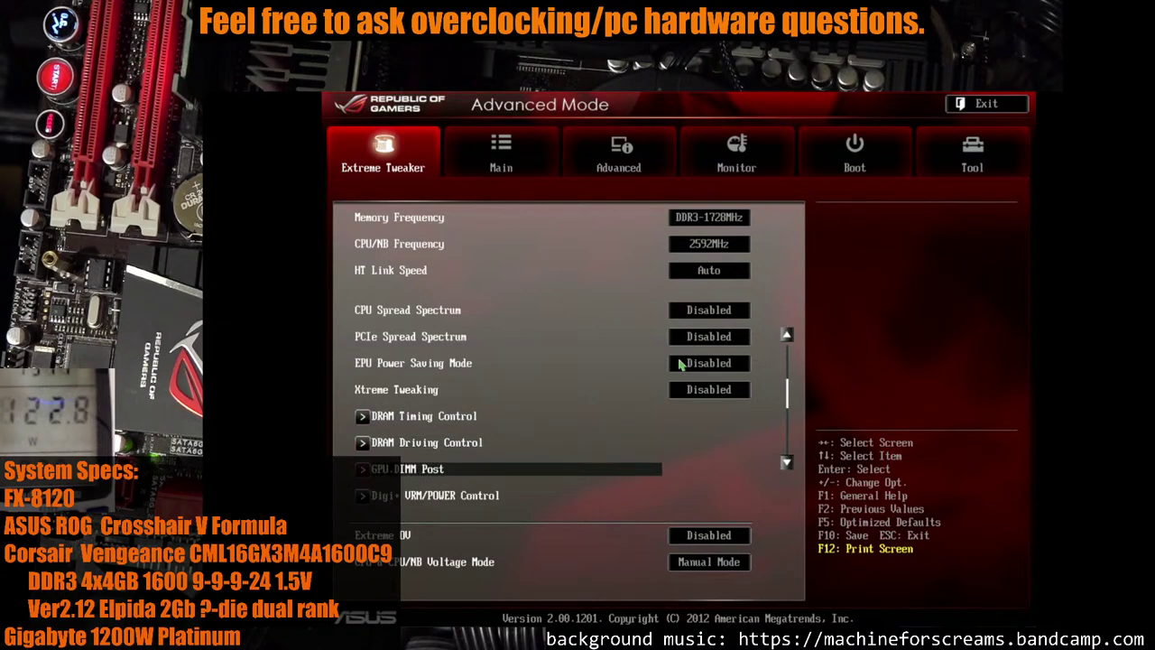
key(Up)
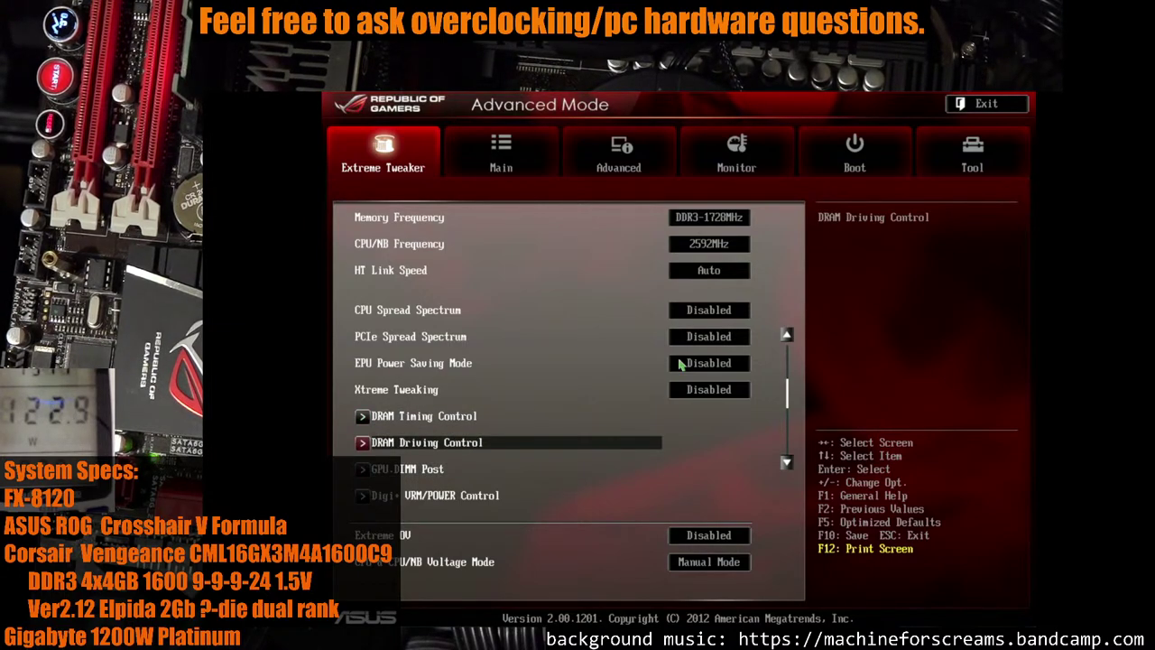
Raise the DRAM Voltage in small increments to just above 1.73750 V
key(Down)
key(Down)
key(Down)
key(Down)
key(Down)
key(Down)
key(Down)
key(Down)
key(Down)
key(Down)
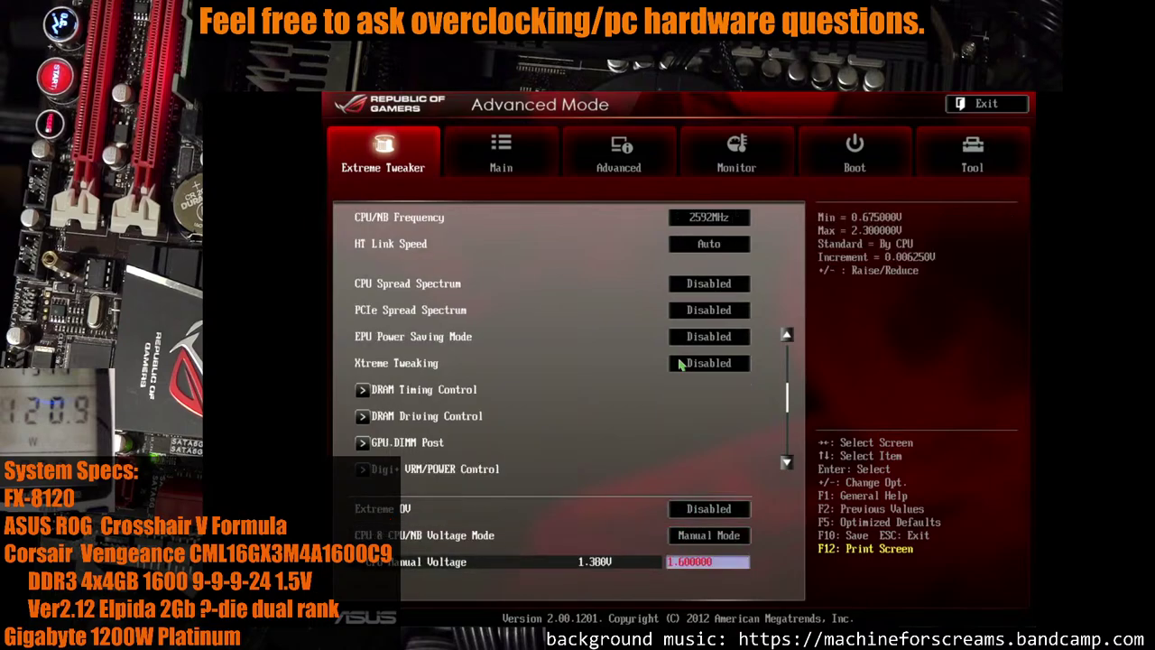
key(Down)
key(Up)
key(Up)
key(Up)
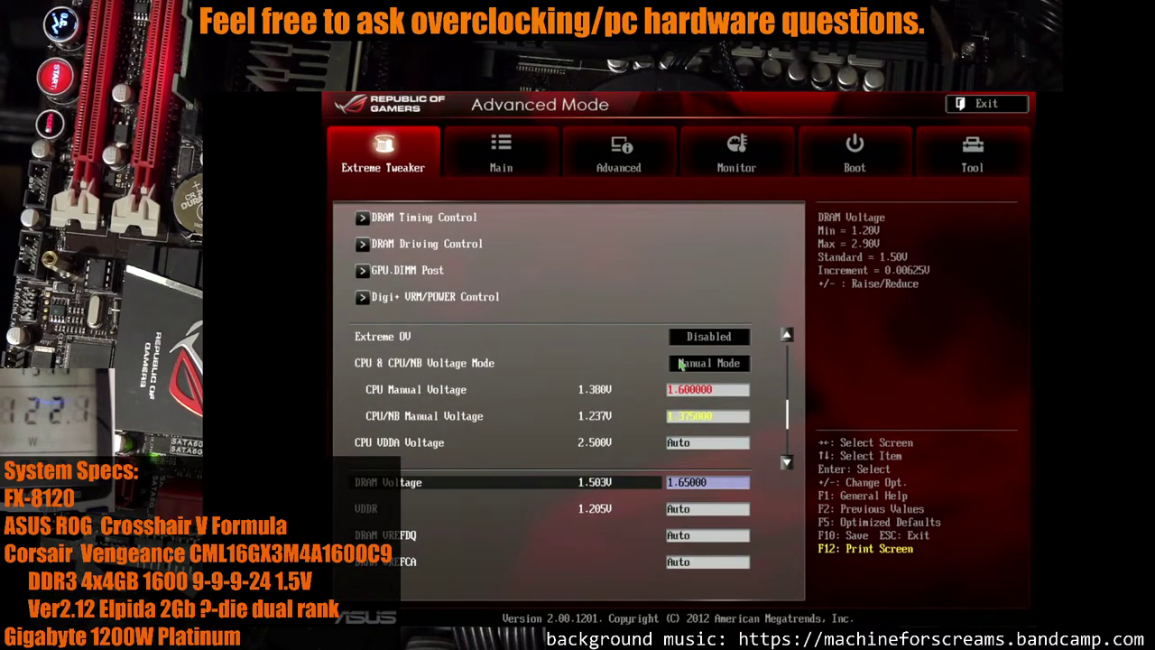
key(plus)
key(plus)
key(plus)
key(plus)
key(plus)
key(plus)
key(plus)
key(plus)
key(plus)
key(plus)
key(plus)
key(plus)
key(plus)
key(plus)
key(plus)
key(plus)
key(plus)
key(plus)
key(plus)
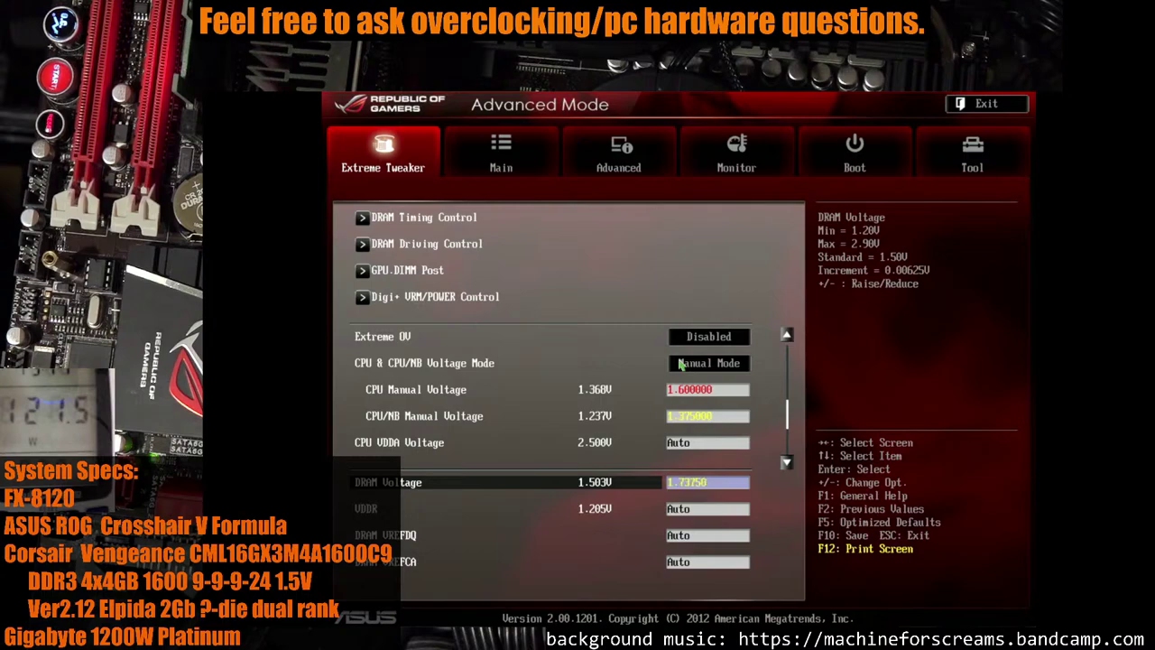
key(plus)
key(plus)
key(plus)
key(plus)
key(plus)
Save the raised DRAM voltage, restart to test it, and enter the UEFI setup again
key(F10)
key(Return)
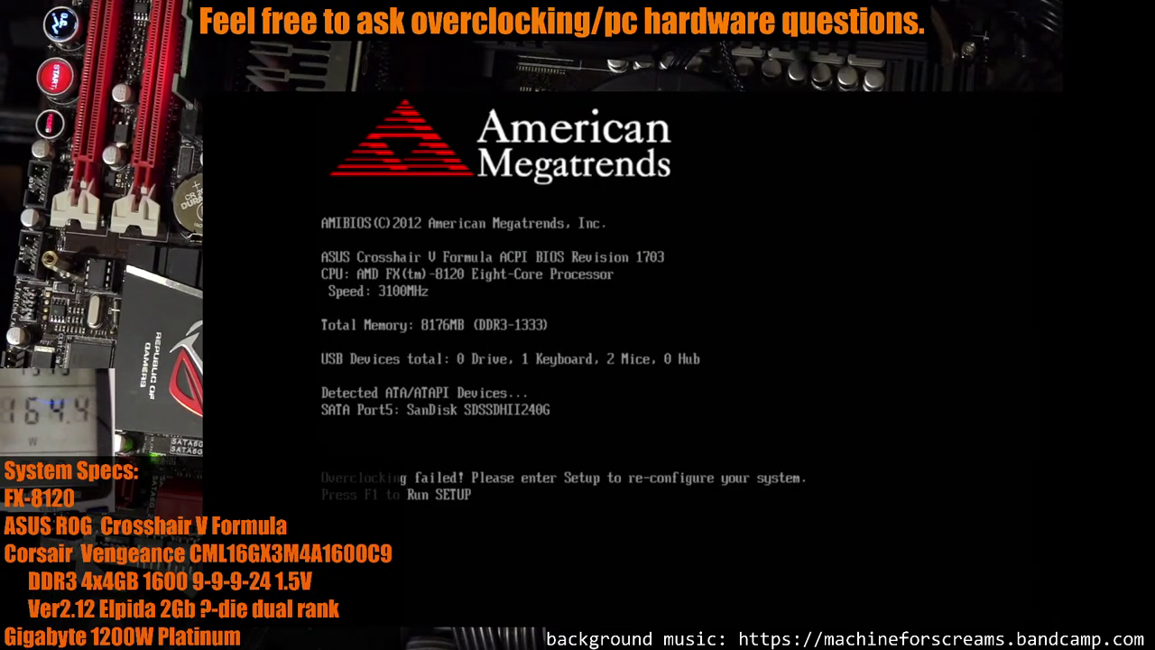
key(F1)
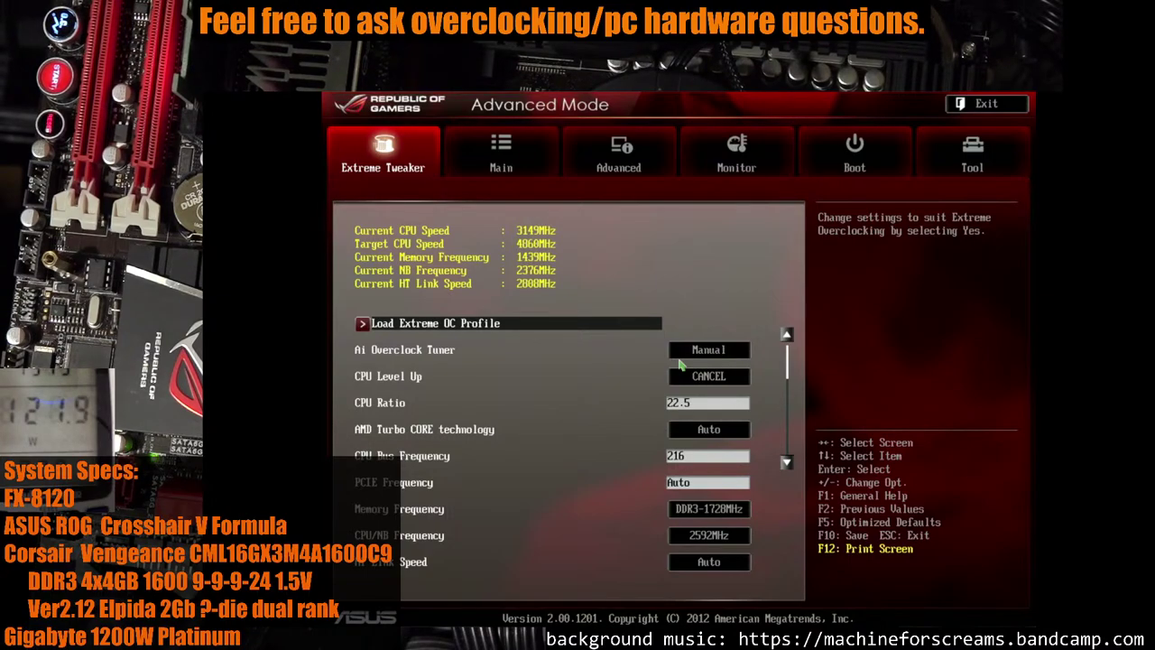
Review the Extreme Tweaker settings down past Xtreme Tweaking and return to the Load Extreme OC Profile entry
key(Down)
key(Down)
key(Down)
key(Down)
key(Down)
key(Down)
key(Down)
key(Down)
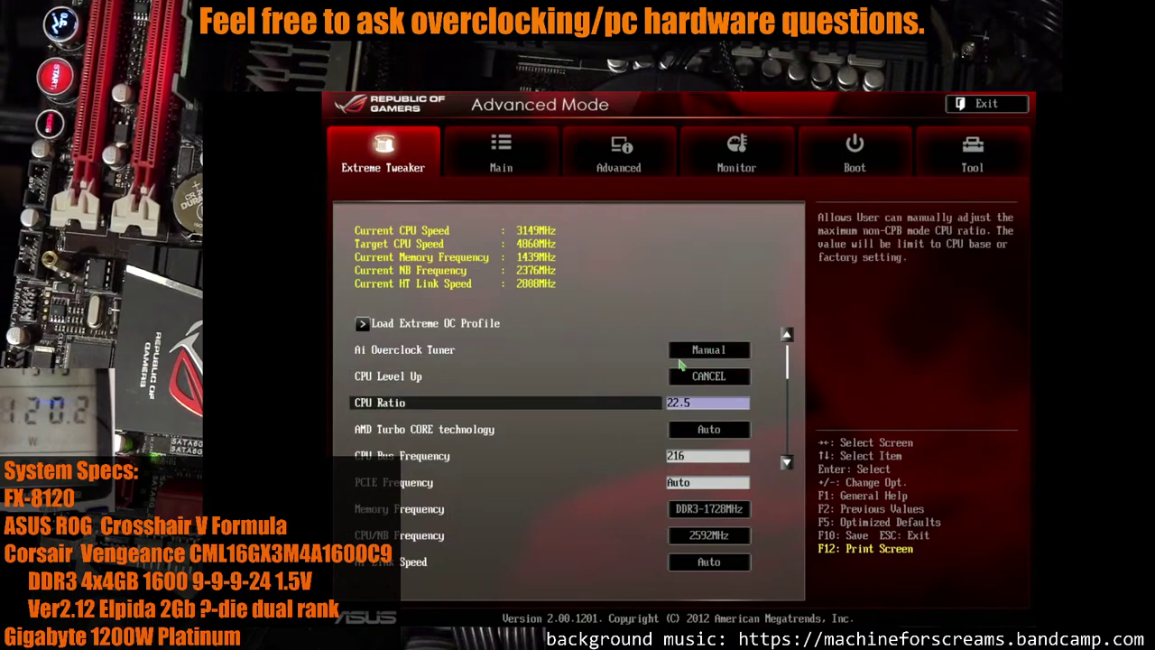
key(Down)
key(Down)
key(Down)
key(Down)
key(Down)
key(Down)
key(Down)
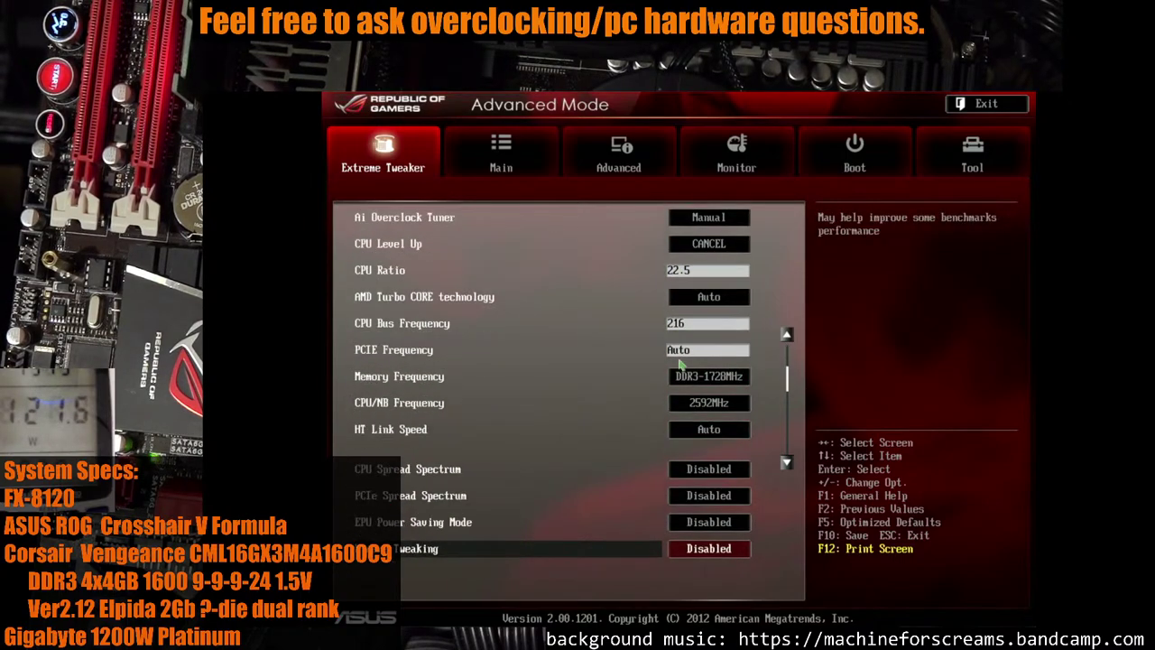
key(Up)
key(Up)
key(Up)
key(Up)
key(Up)
key(Up)
key(Up)
key(Up)
key(Up)
key(Up)
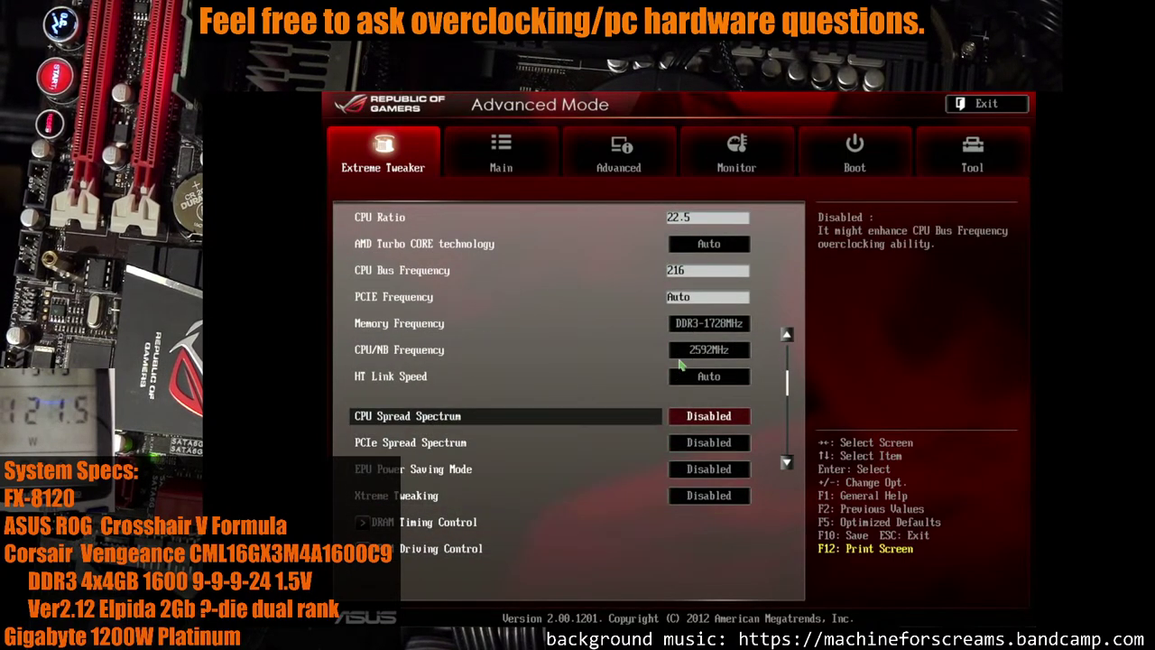
key(Up)
key(Up)
key(Up)
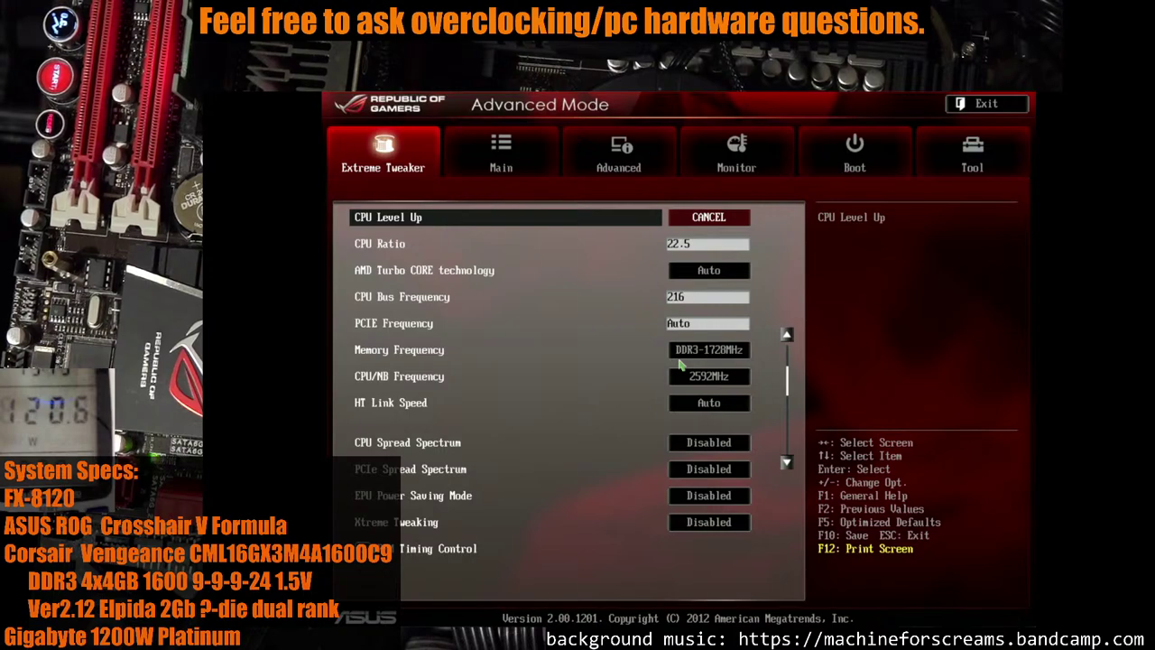
key(Down)
key(Up)
key(Up)
key(Up)
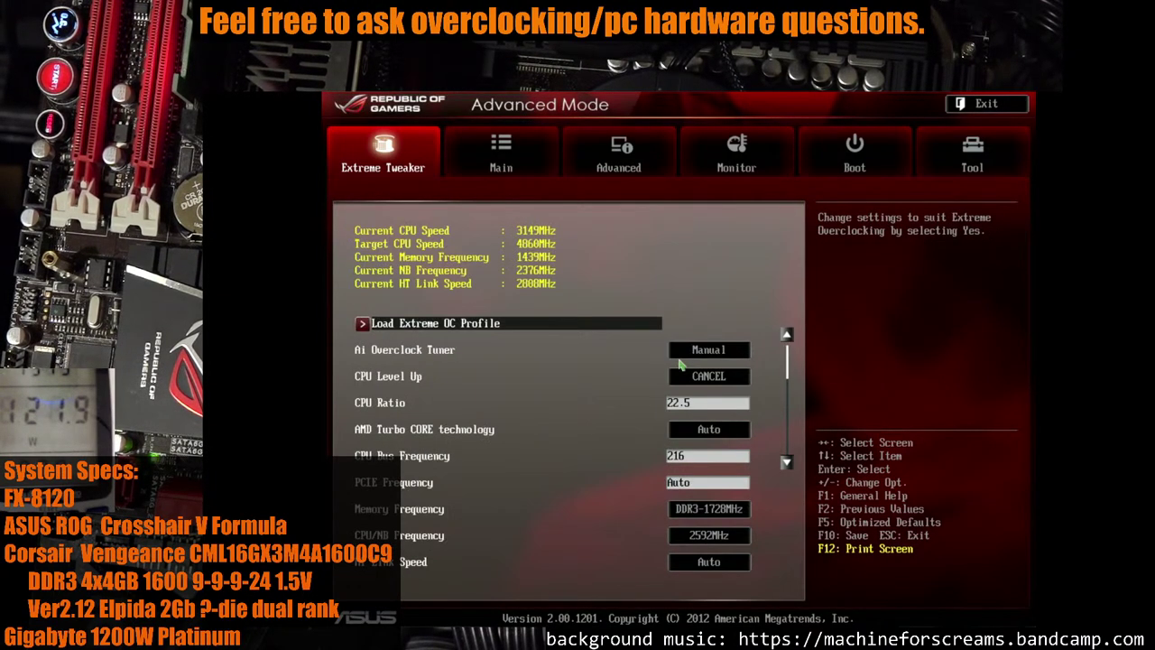
Check the CPU ratio, Turbo CORE, bus, PCIE, memory and CPU/NB frequency settings in Extreme Tweaker
key(Down)
key(Down)
key(Down)
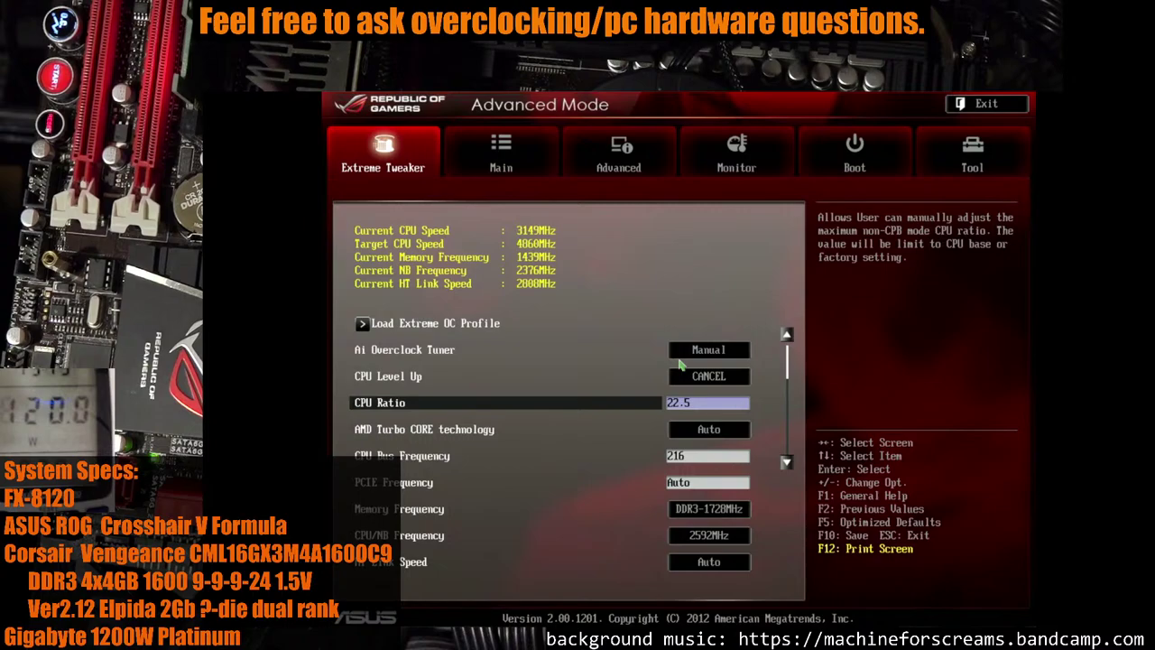
key(Down)
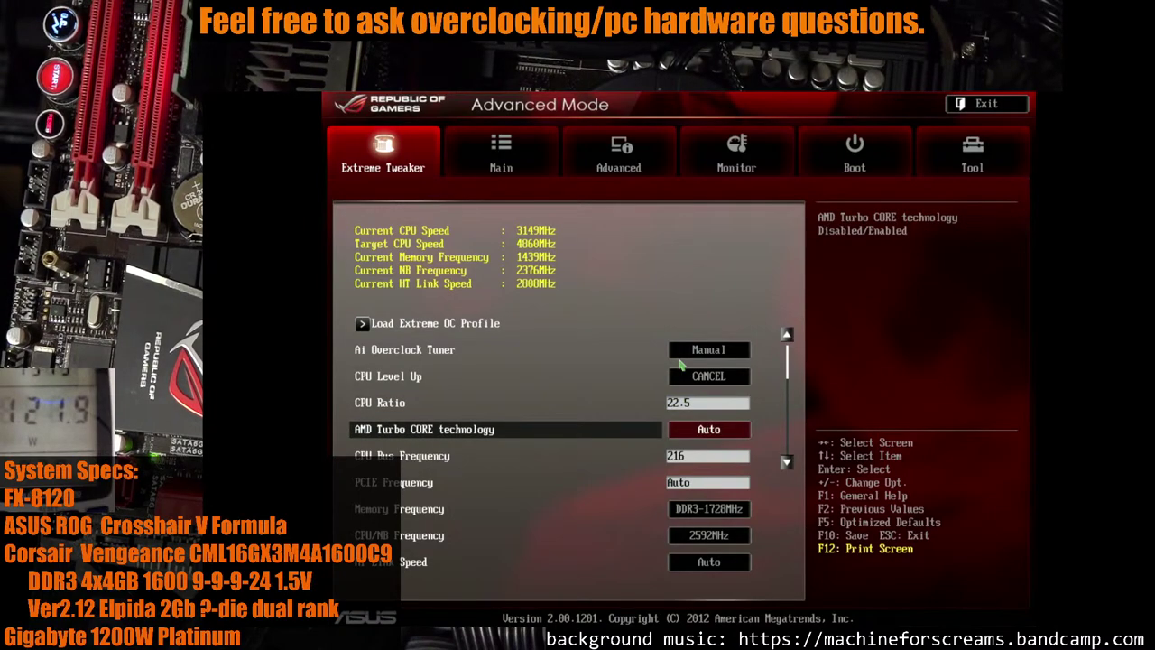
key(Down)
key(Down)
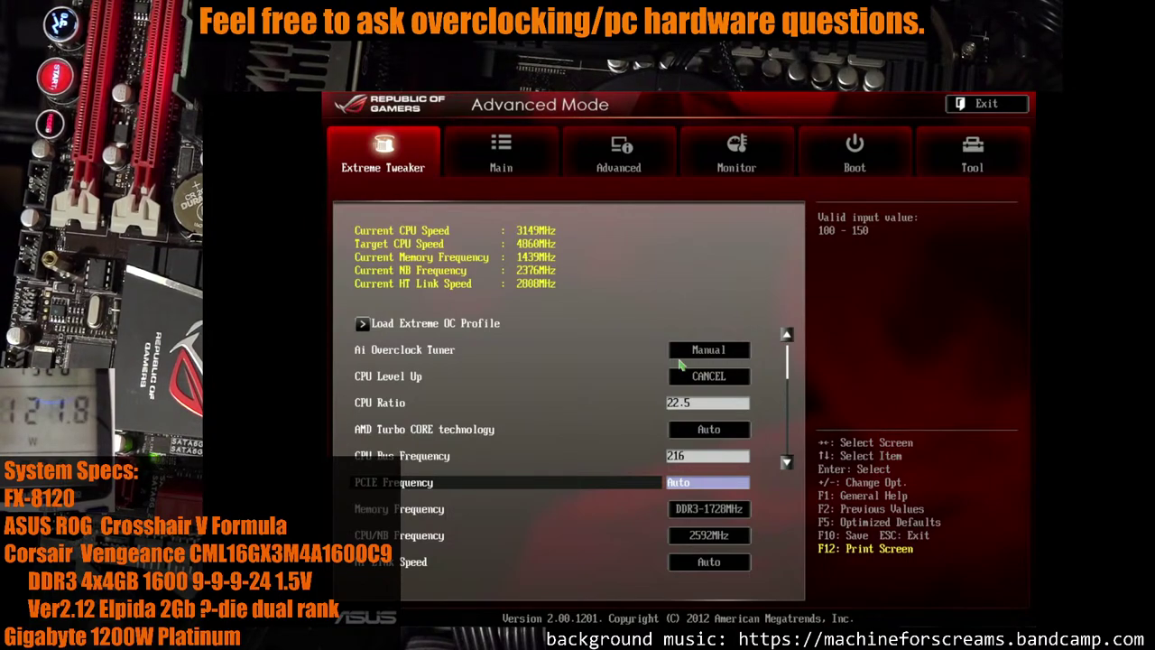
key(Down)
key(Down)
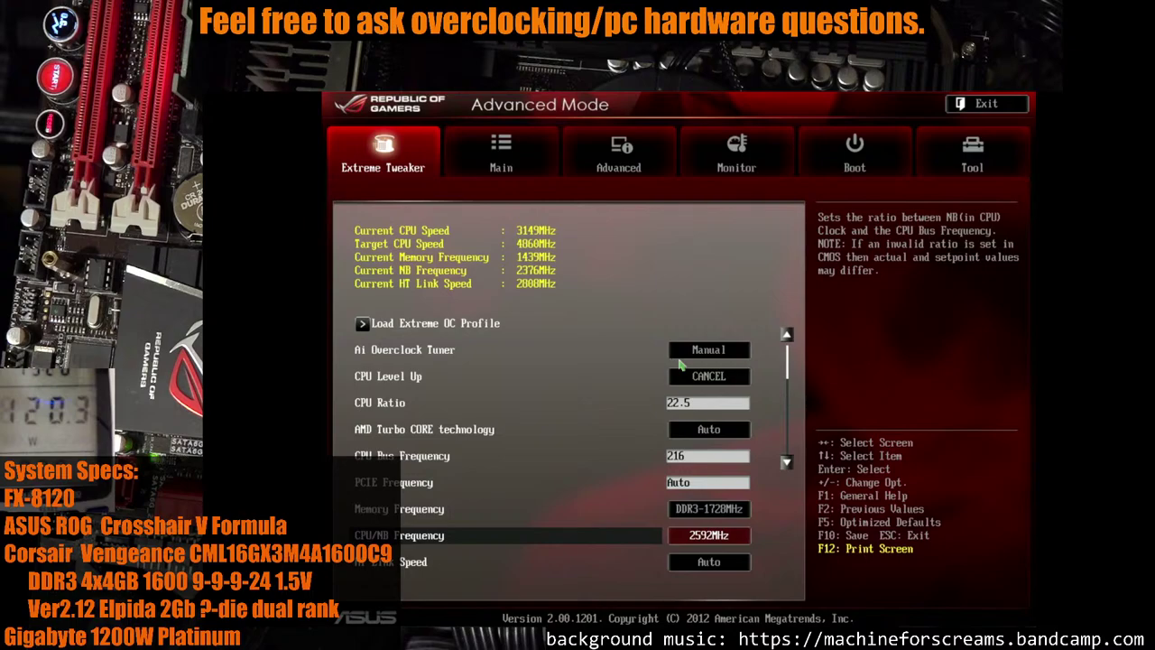
Lower the DRAM Voltage to 1.65000 V
key(Down)
key(Down)
key(Down)
key(Down)
key(Down)
key(Down)
key(Down)
key(Down)
key(Down)
key(Down)
key(Down)
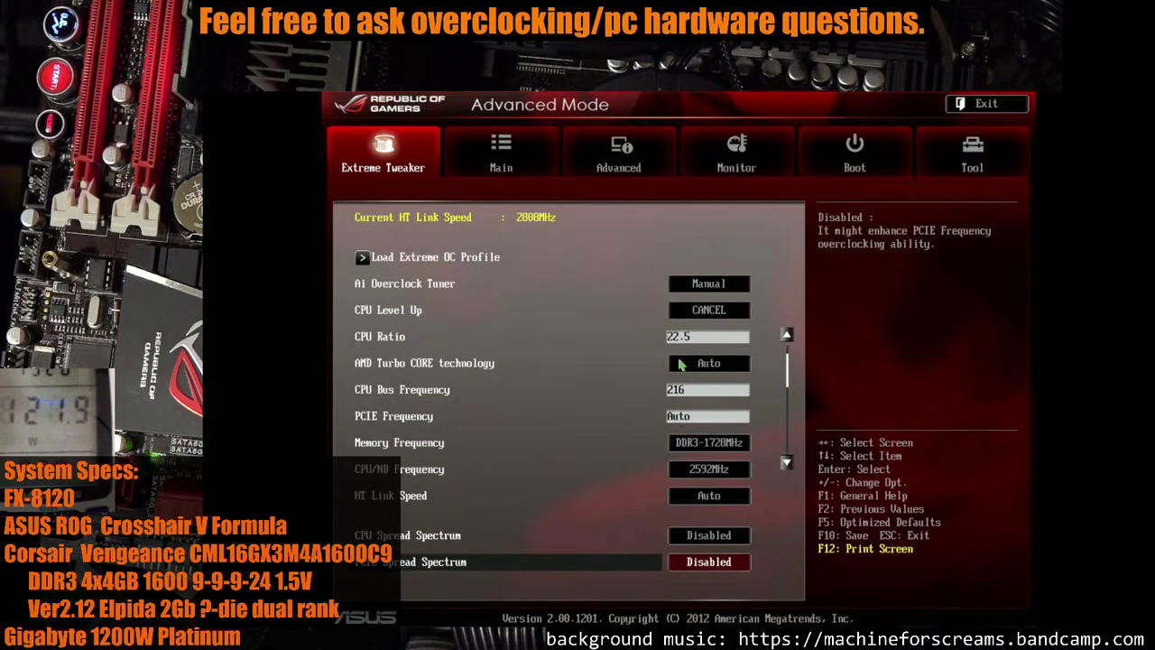
key(Down)
key(Down)
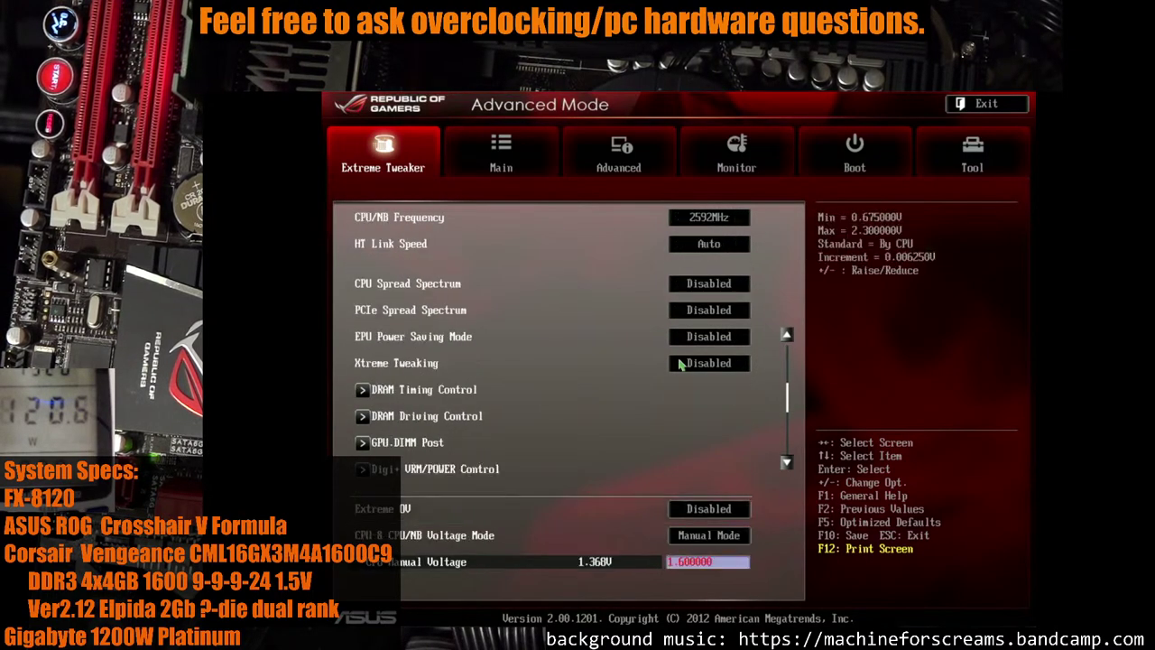
key(Up)
key(Down)
key(Down)
key(Down)
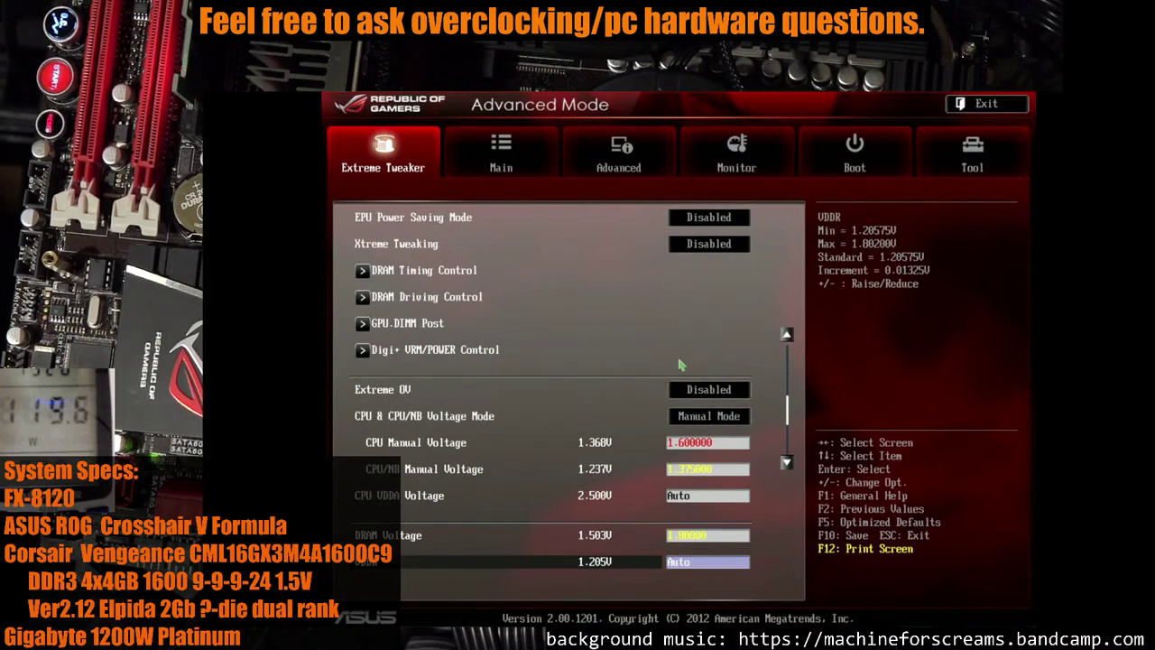
key(minus)
key(minus)
key(minus)
key(minus)
key(minus)
key(minus)
key(minus)
key(minus)
key(minus)
key(minus)
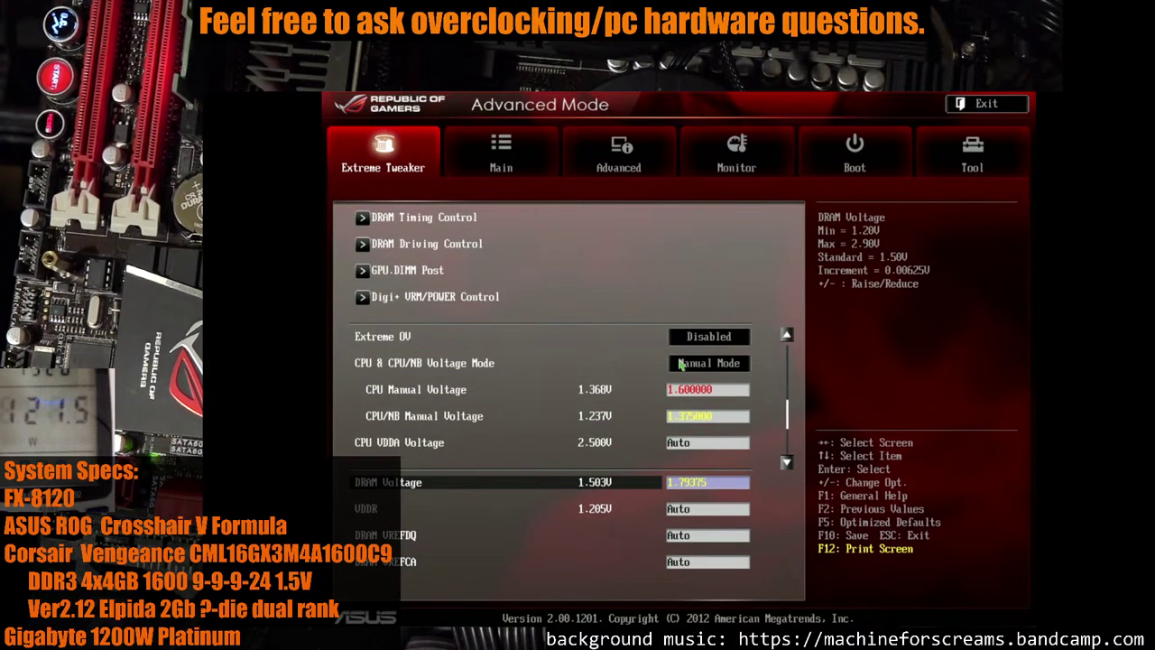
key(minus)
key(minus)
key(minus)
key(minus)
key(minus)
key(minus)
key(minus)
key(minus)
key(minus)
key(minus)
key(minus)
key(minus)
key(minus)
key(minus)
Set DRAM CAS# Latency, RAS# to CAS# Delay and RAS# PRE Time to 9, and save the settings with a restart
key(Up)
key(Up)
key(Up)
key(Up)
key(Up)
key(Up)
key(Up)
key(Up)
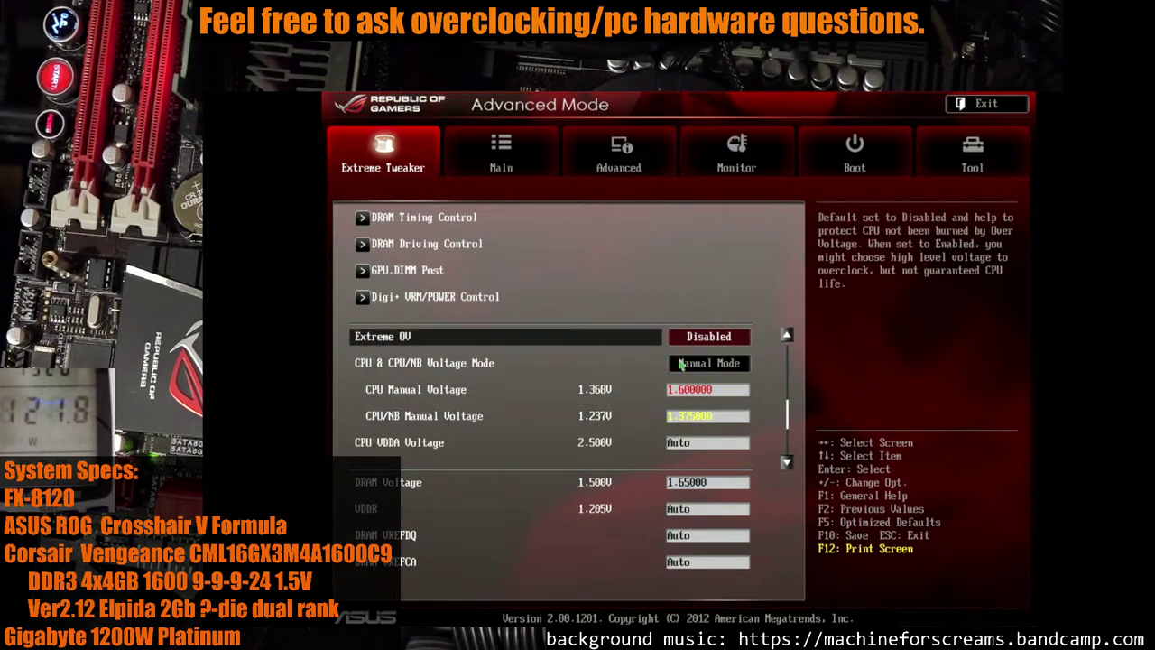
key(Down)
key(Return)
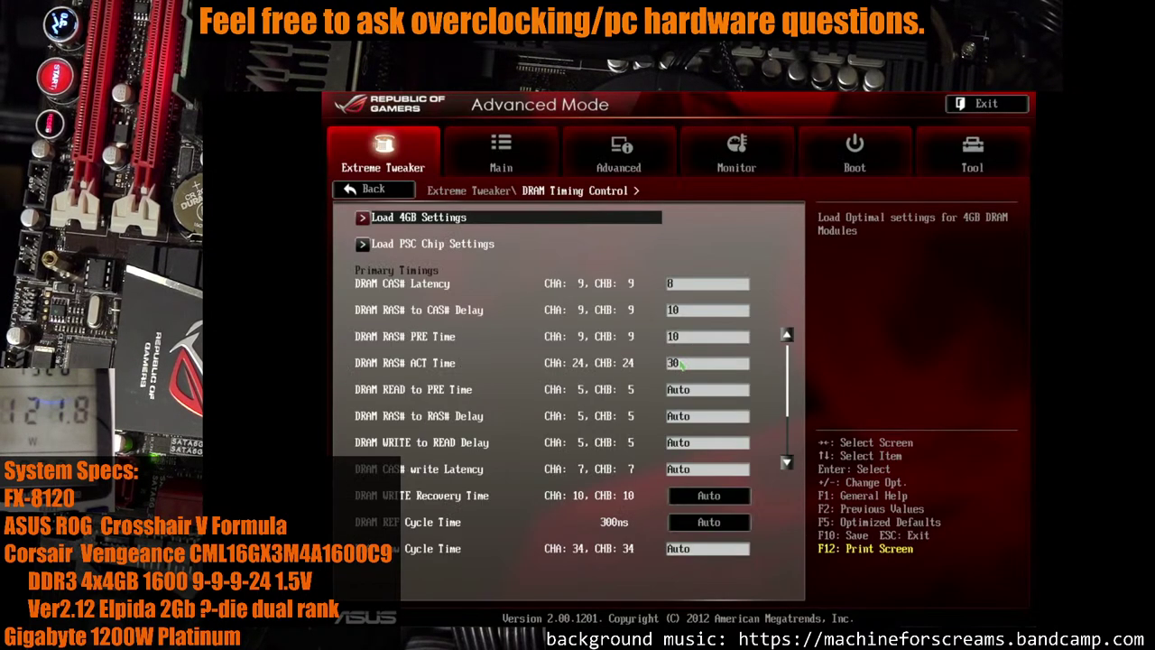
key(Down)
key(Down)
key(Down)
text(9)
key(Down)
text(9)
key(Up)
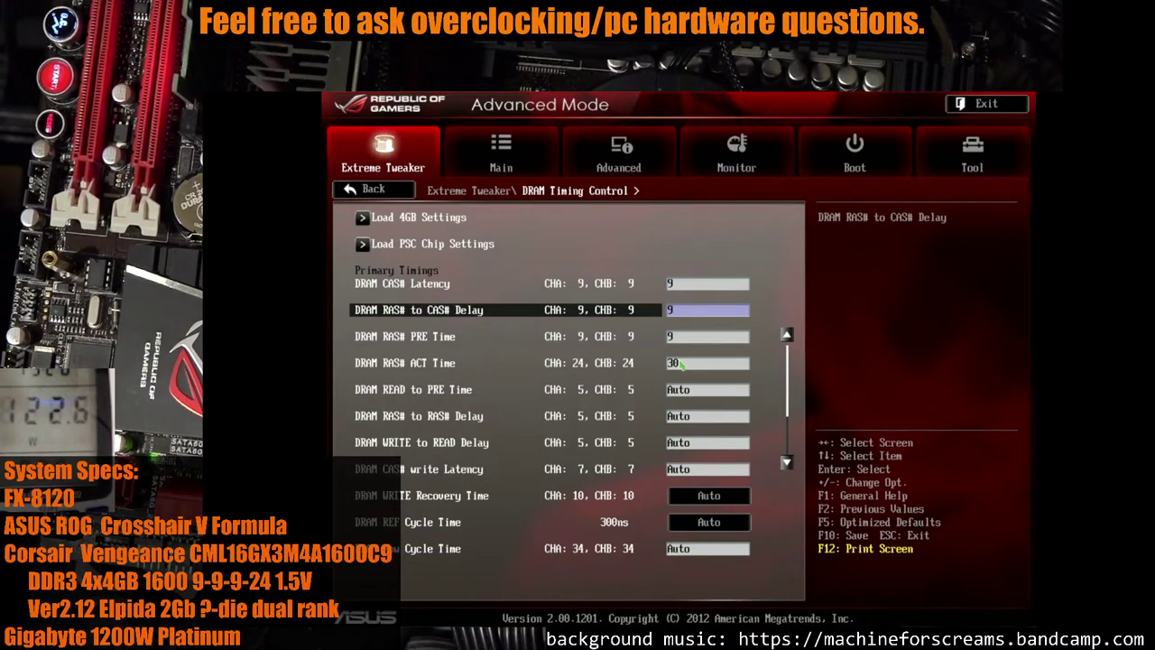
key(F10)
key(Return)
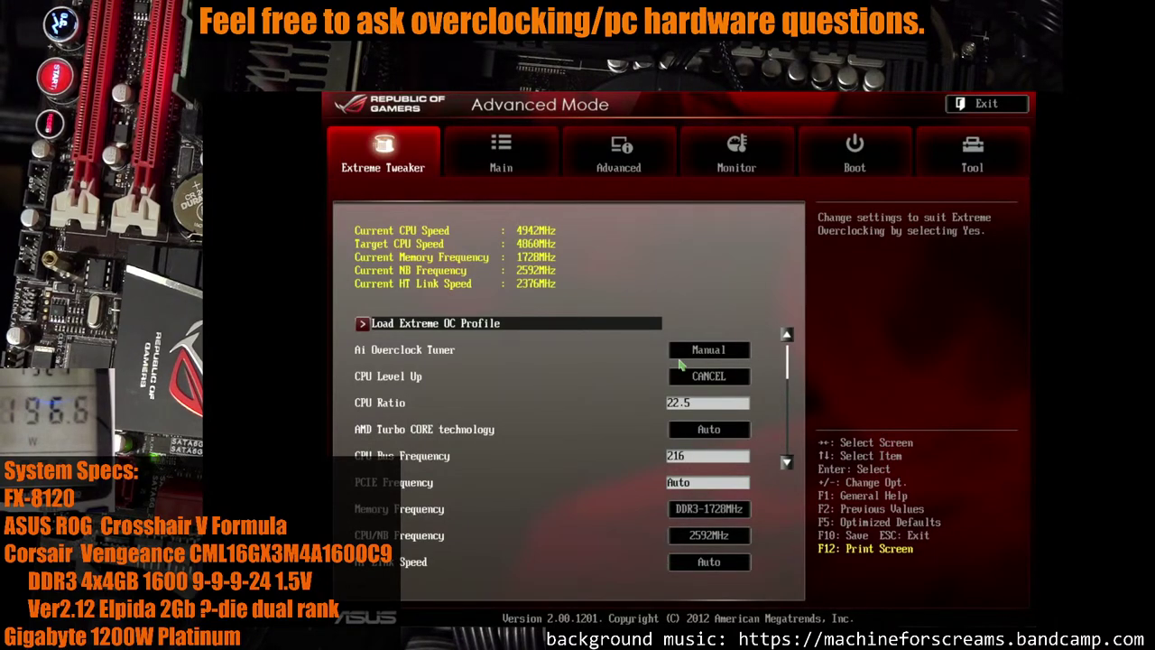
Review the Extreme Tweaker settings from the frequencies through the CPU and DRAM voltages to DRAM Voltage Switching Frequency
key(Down)
key(Down)
key(Down)
key(Down)
key(Down)
key(Down)
key(Down)
key(Down)
key(Down)
key(Down)
key(Down)
key(Down)
key(Down)
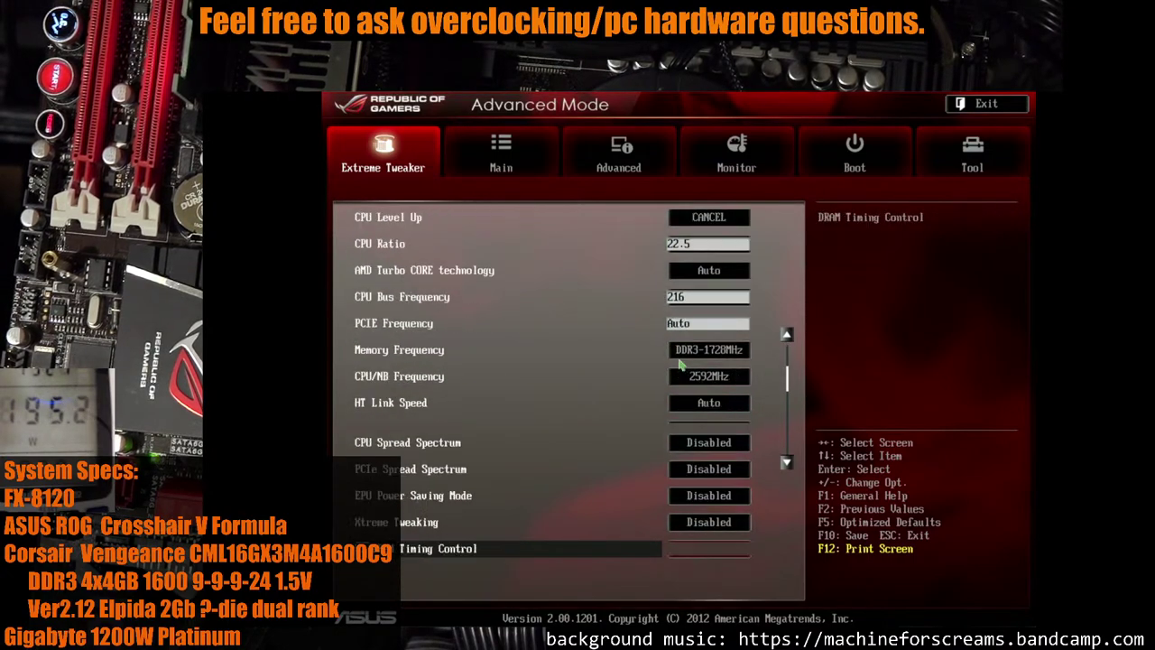
key(Down)
key(Down)
key(Down)
key(Down)
key(Down)
key(Down)
key(Down)
key(Down)
key(Down)
key(Down)
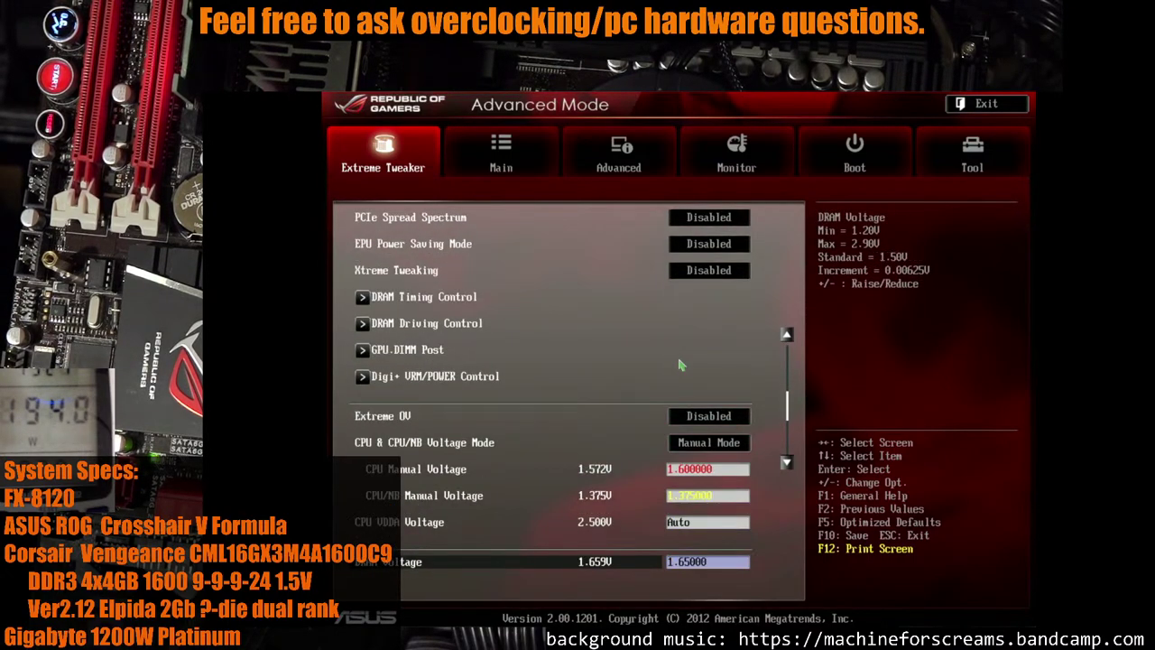
key(Down)
key(Down)
key(Down)
key(Down)
key(Down)
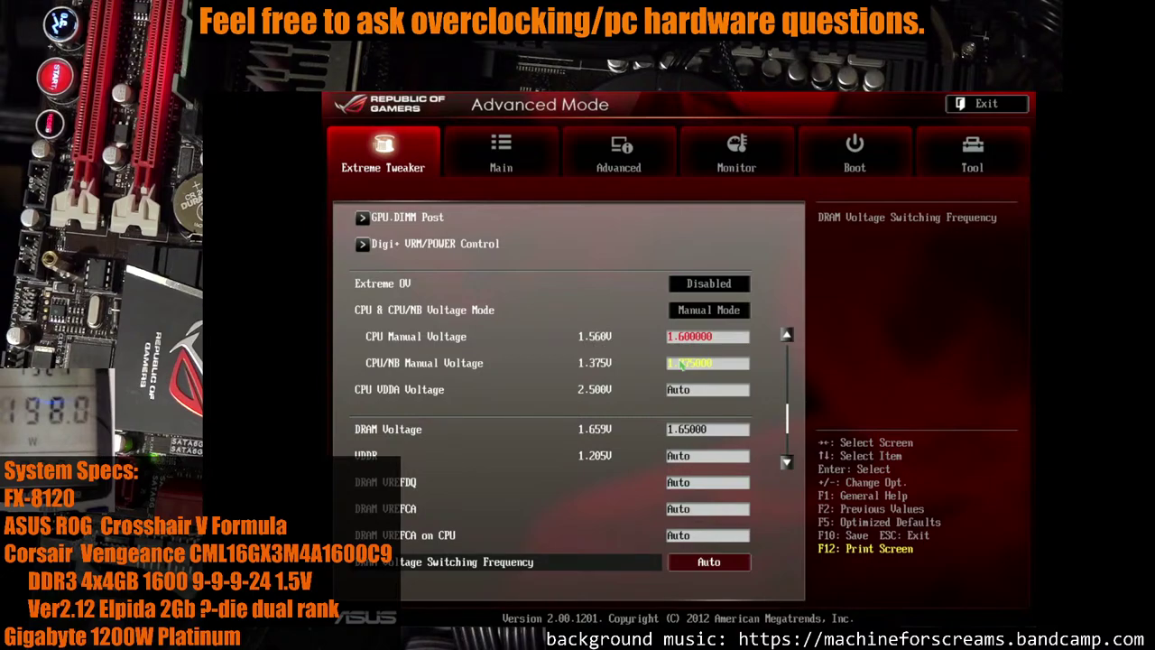
Recheck the settings from the DRAM voltages back up through DRAM Timing Control to AMD Turbo CORE technology
key(Up)
key(Up)
key(Up)
key(Up)
key(Up)
key(Up)
key(Up)
key(Up)
key(Up)
key(Up)
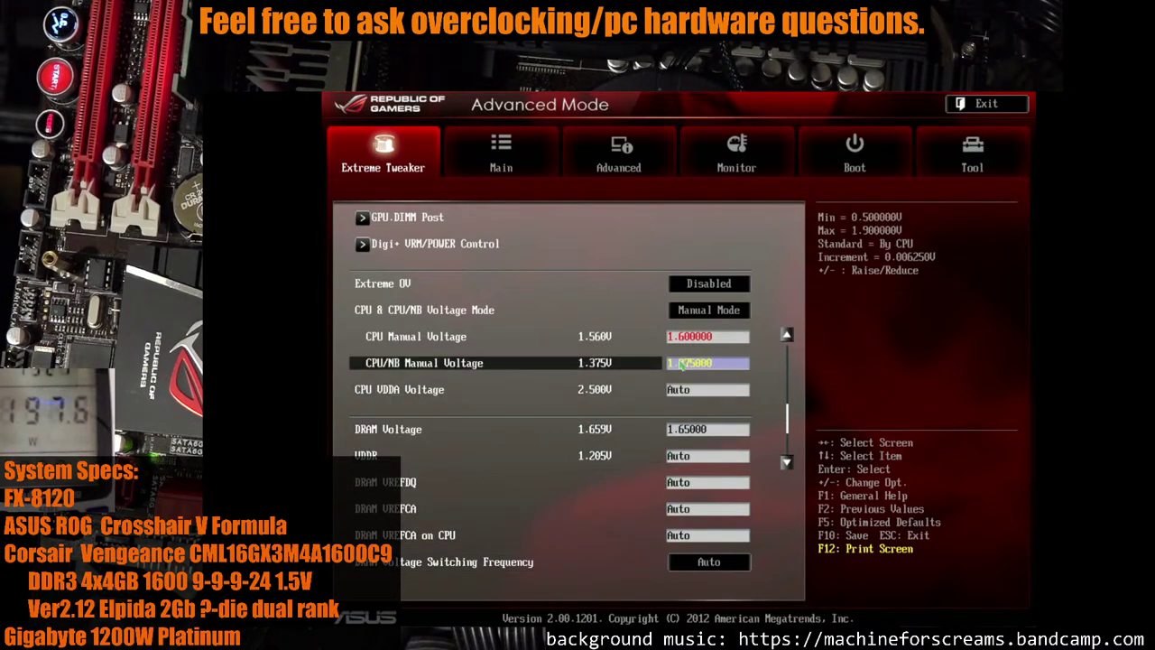
key(Up)
key(Up)
key(Up)
key(Up)
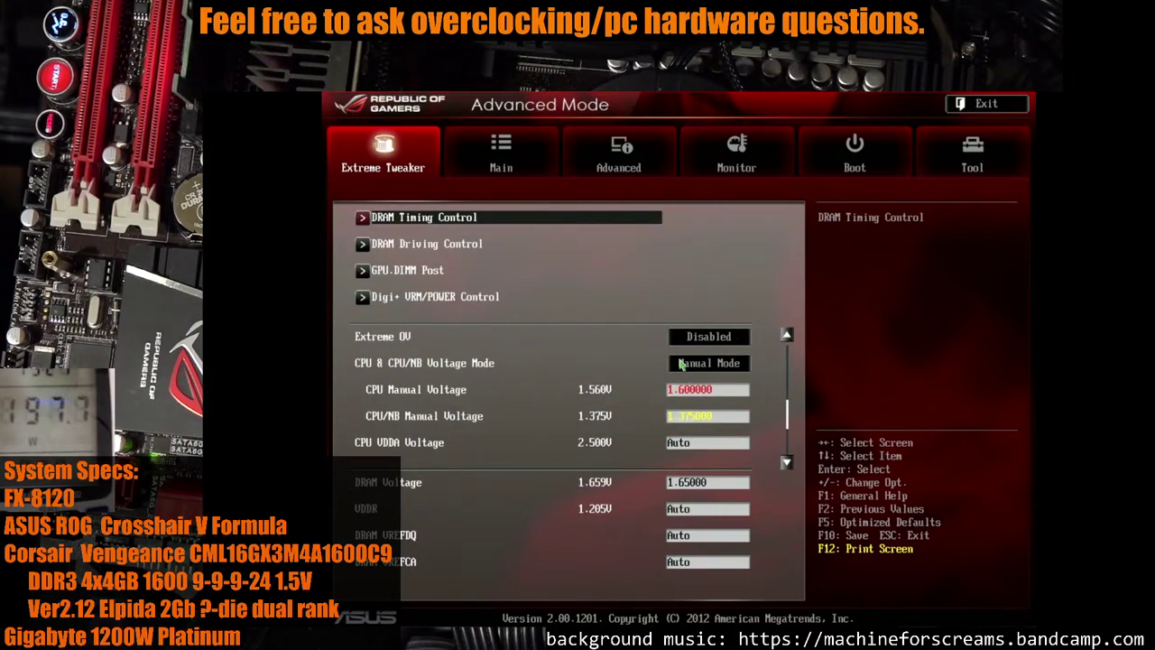
key(Up)
key(Up)
key(Up)
key(Up)
key(Up)
key(Up)
key(Up)
key(Up)
key(Up)
key(Up)
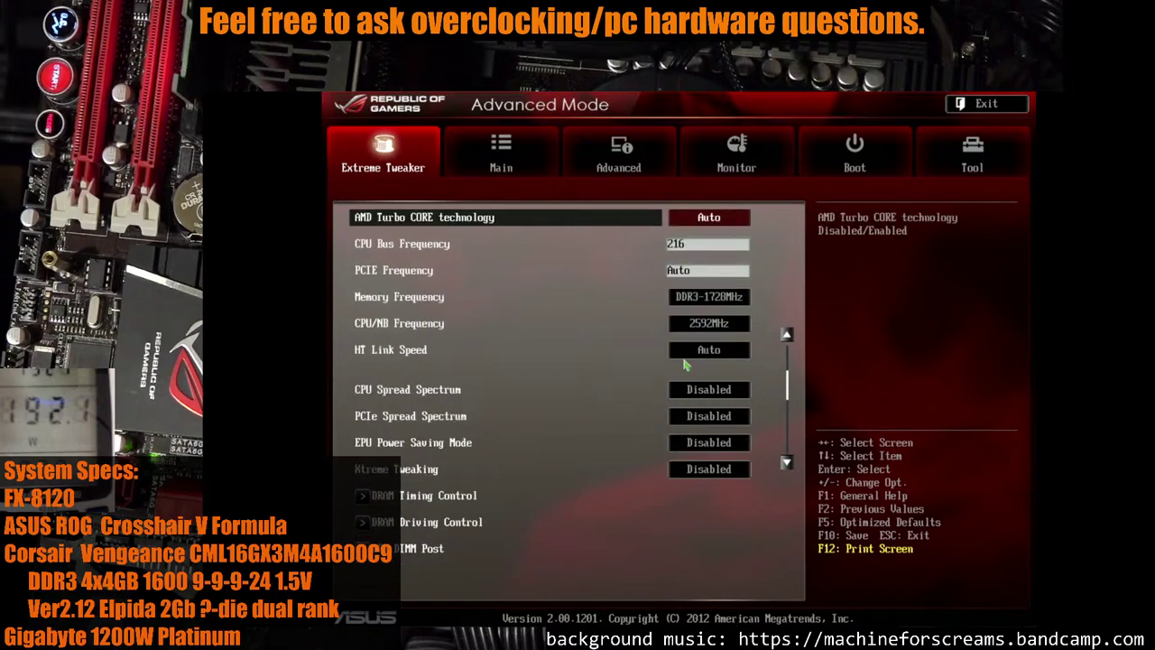
Examine the frequency, spread spectrum and Xtreme Tweaking settings down to GPU.DIMM Post
key(Down)
key(Down)
key(Down)
key(Down)
key(Down)
key(Down)
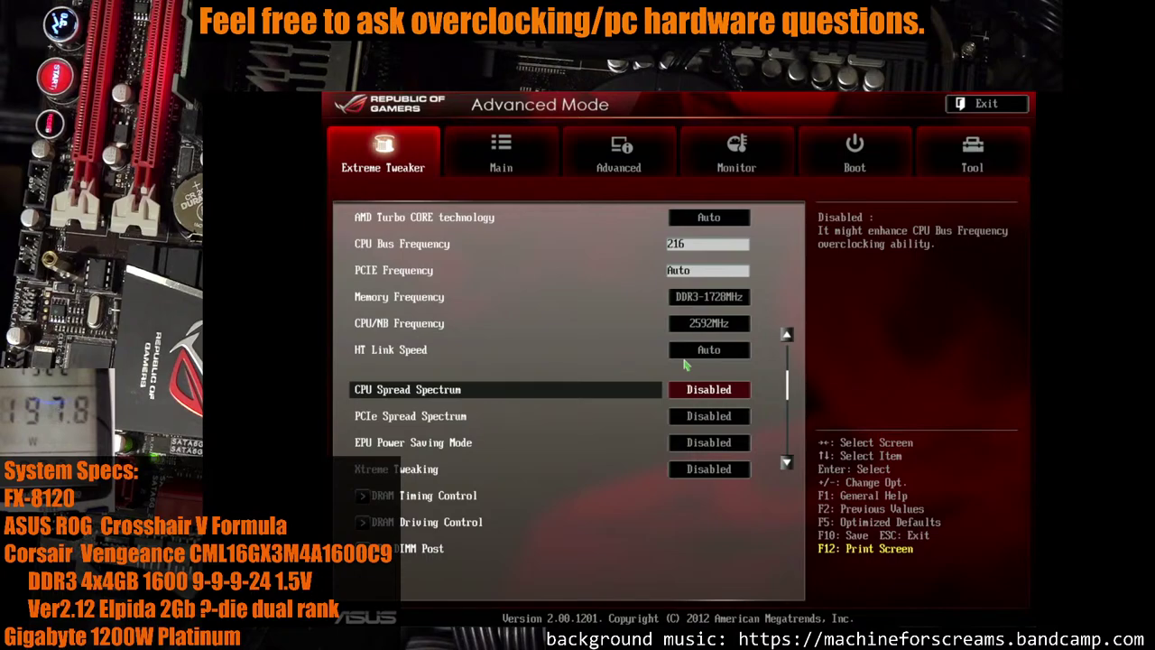
key(Down)
key(Down)
key(Down)
key(Down)
key(Down)
key(Down)
key(Up)
key(Up)
key(Up)
key(Down)
key(Down)
key(Down)
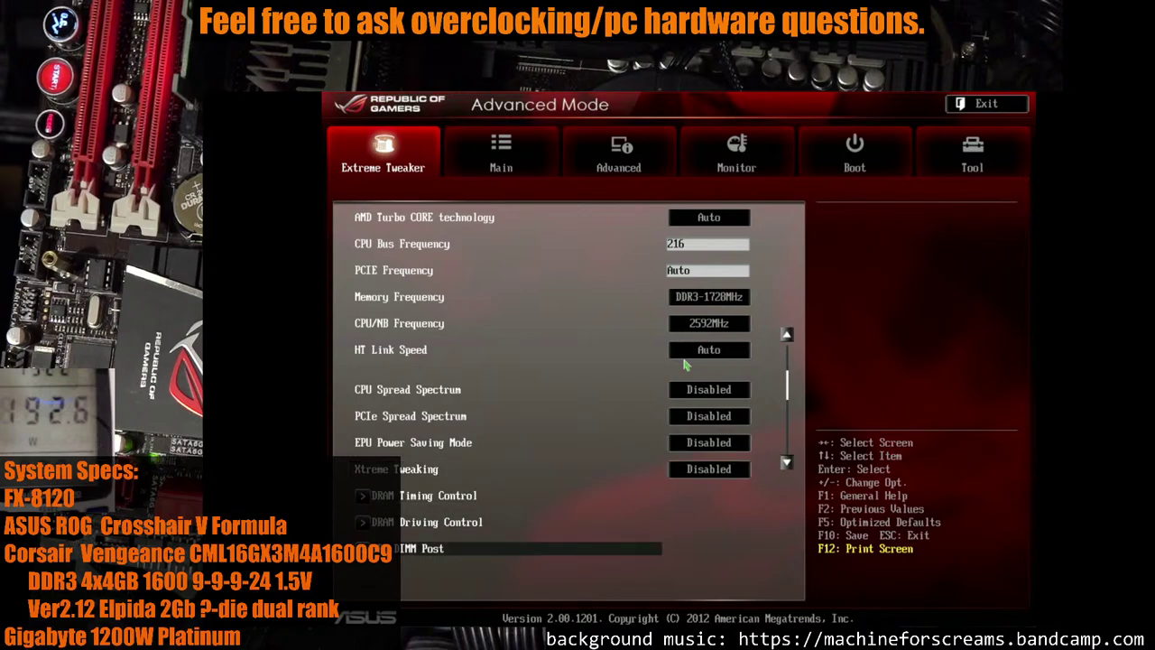
Examine the CPU, CPU/NB and VDDR voltage settings and select the DRAM Voltage entry
key(Down)
key(Down)
key(Down)
key(Down)
key(Down)
key(Down)
key(Down)
key(Down)
key(Down)
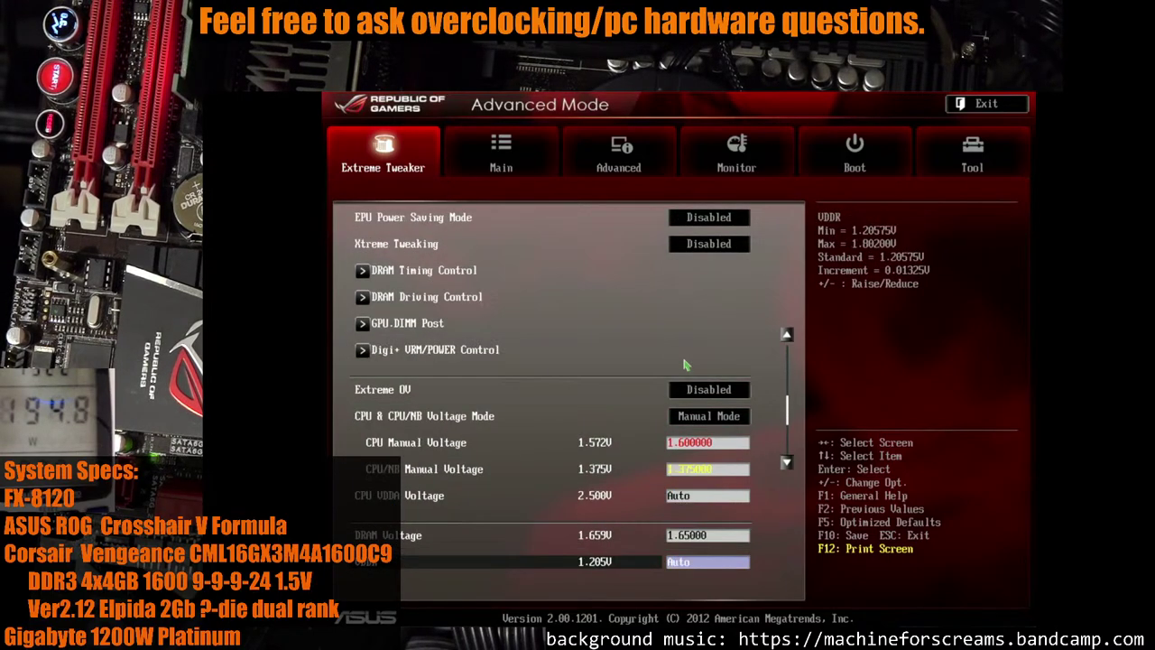
key(Down)
key(Up)
key(Up)
key(Up)
key(Down)
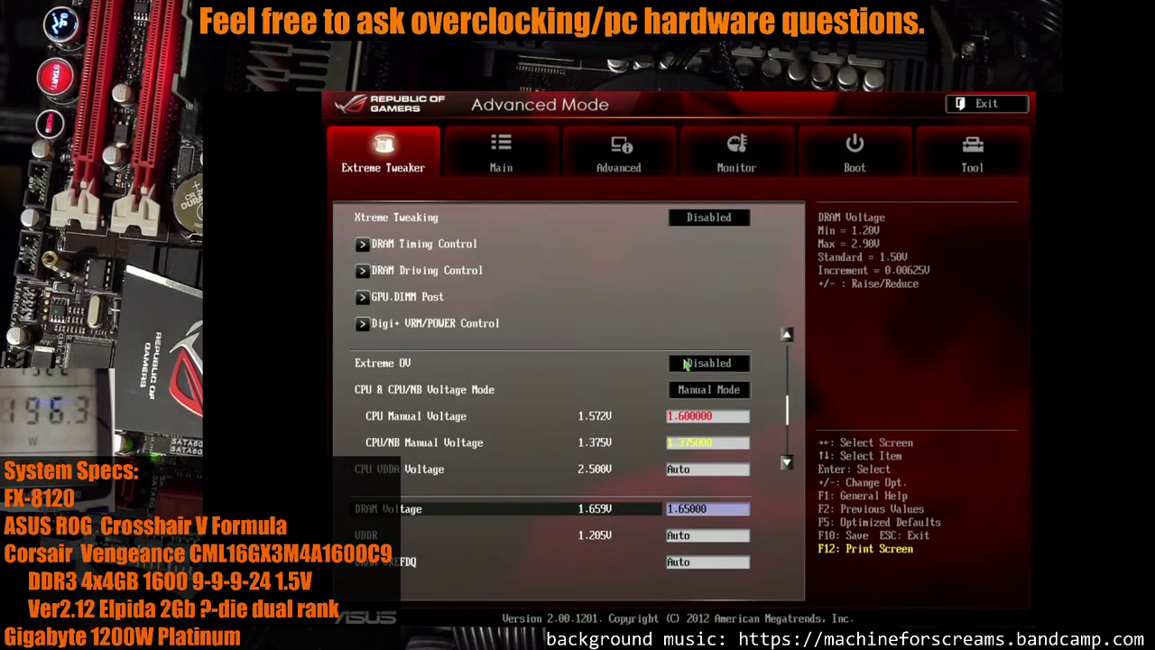
Try a DRAM RAS# to CAS# Delay of 8 in DRAM Timing Control, saving the change and rebooting
key(Up)
key(Up)
key(Up)
key(Up)
key(Up)
key(Up)
key(Up)
key(Up)
key(Up)
key(Up)
key(Down)
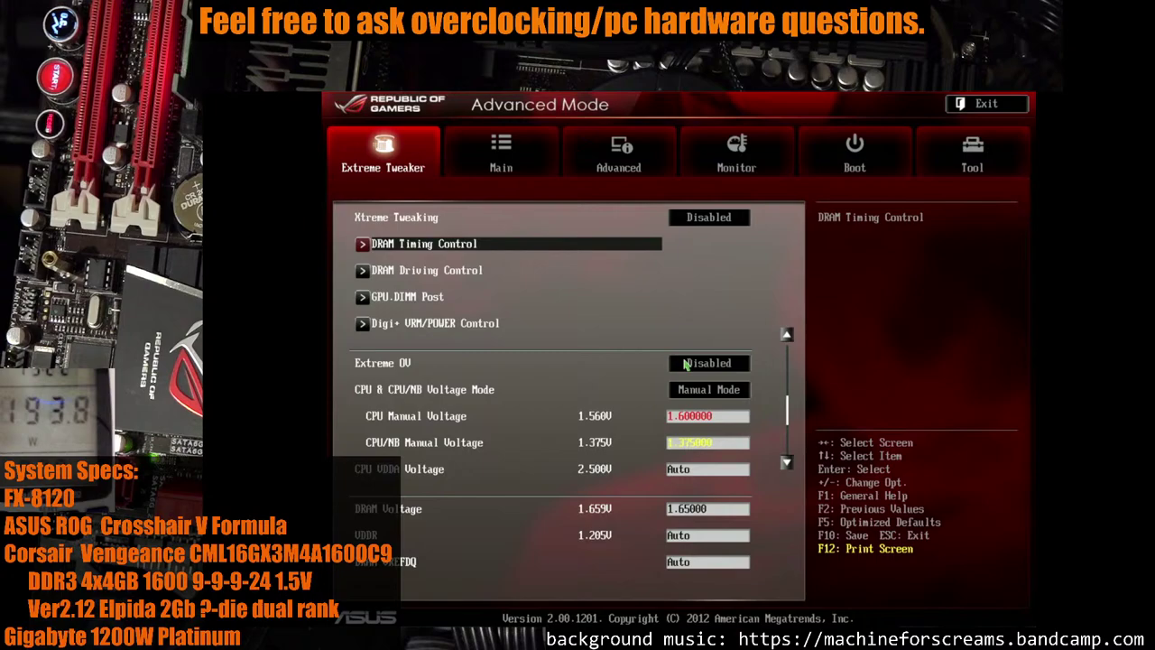
key(Return)
key(Down)
key(Down)
key(Down)
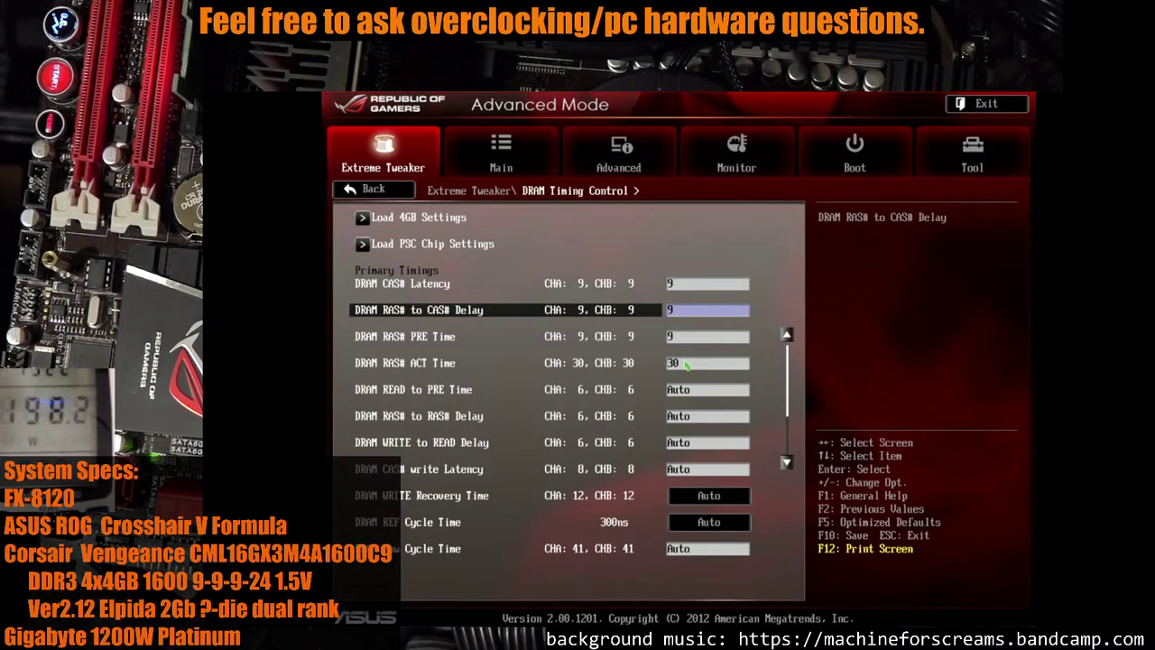
text(8)
key(Up)
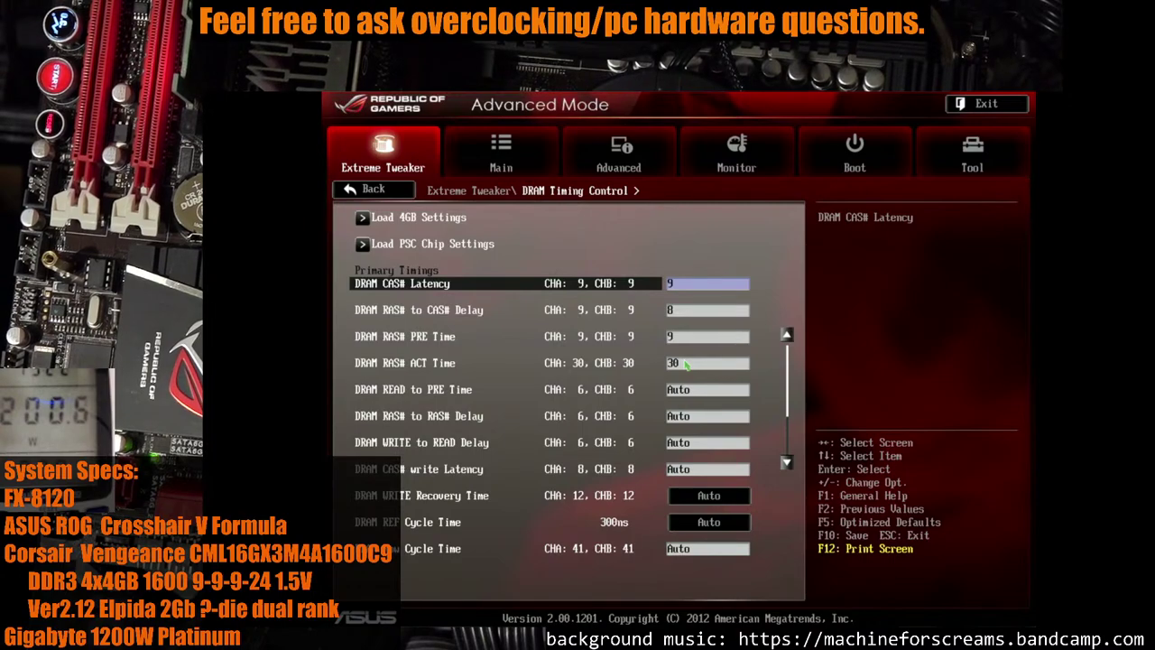
key(F10)
click(684, 364)
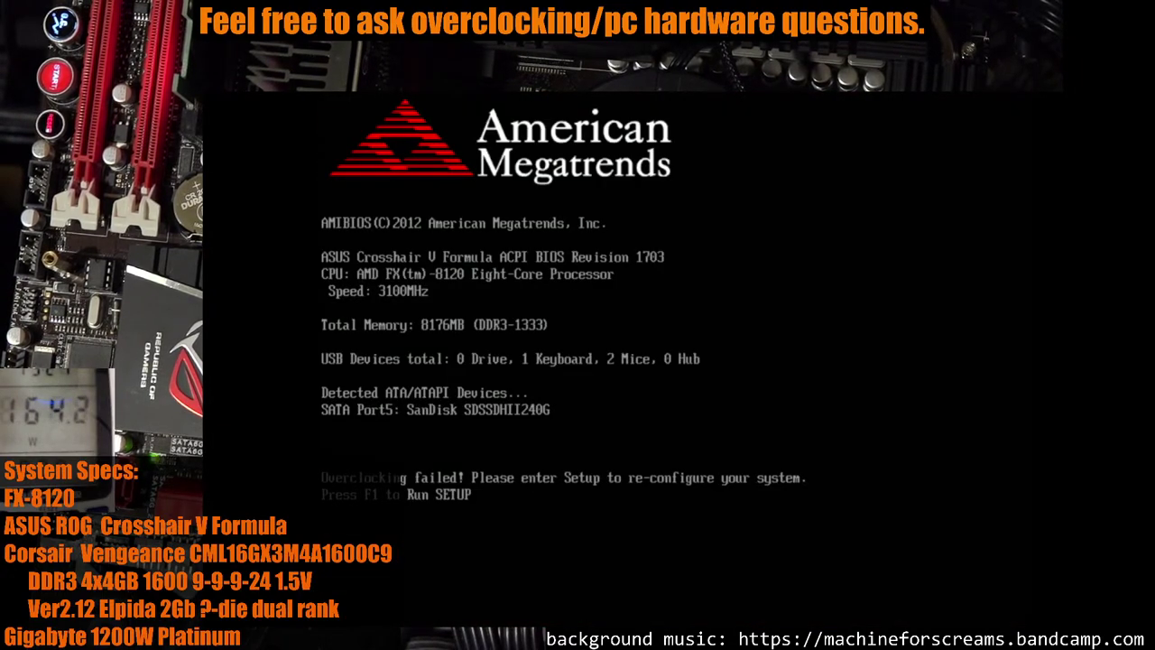
Re-enter the BIOS setup and open DRAM Timing Control
key(F1)
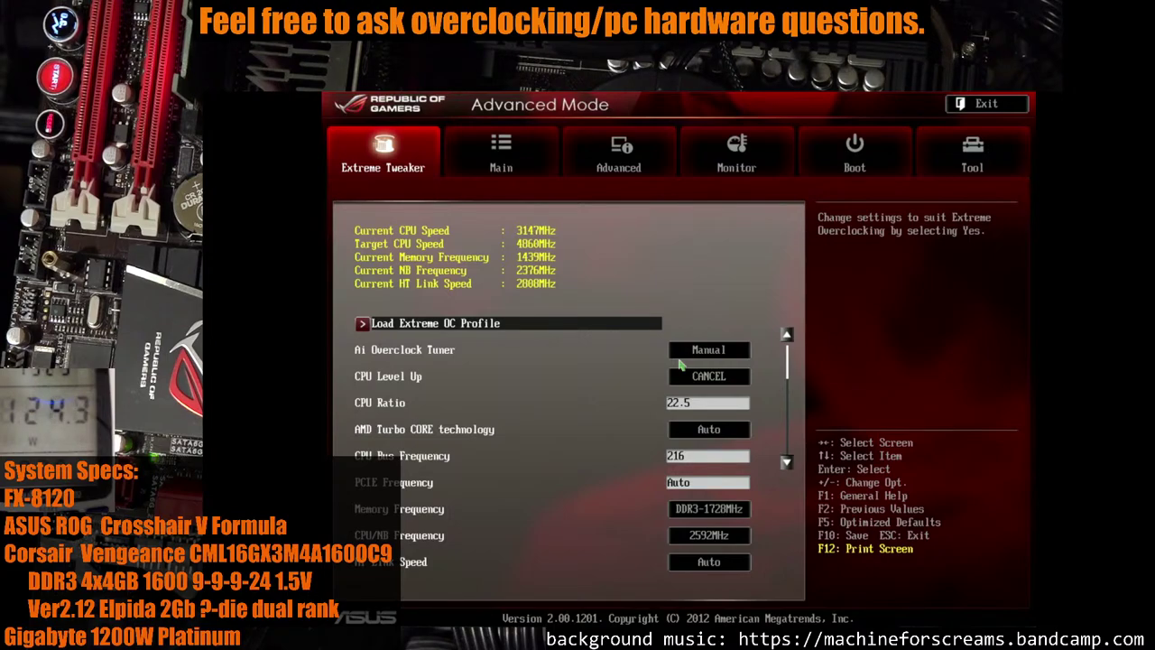
key(Down)
key(Down)
key(Down)
key(Down)
key(Down)
key(Down)
key(Down)
key(Down)
key(Down)
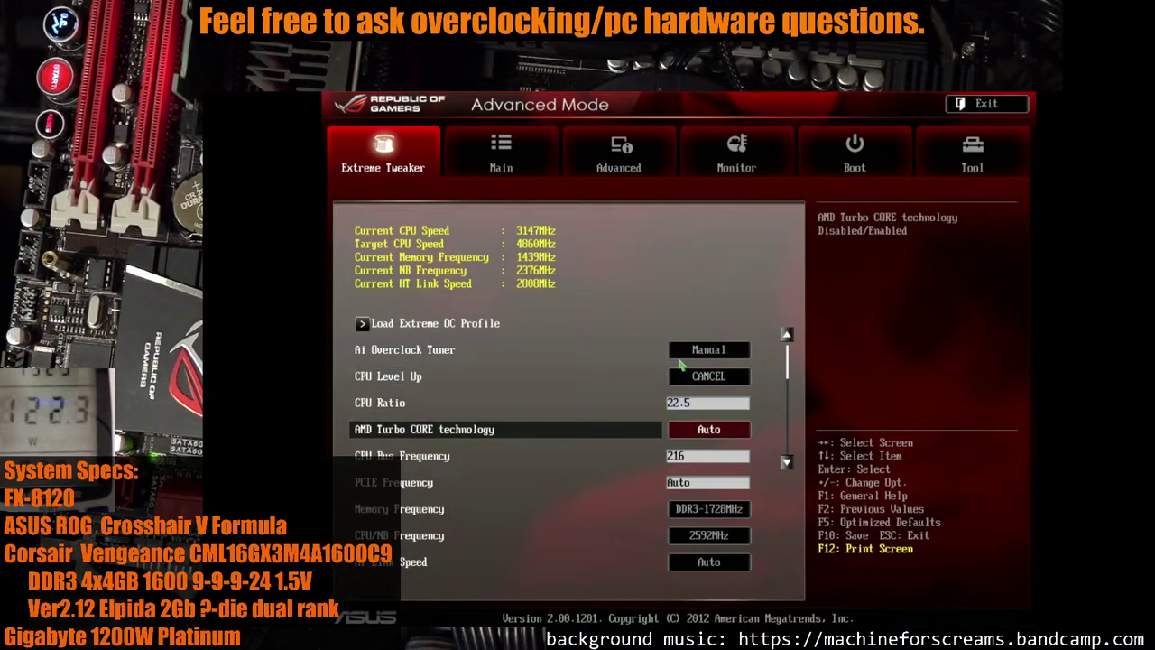
key(Down)
key(Down)
key(Down)
key(Down)
key(Down)
key(Down)
key(Down)
key(Down)
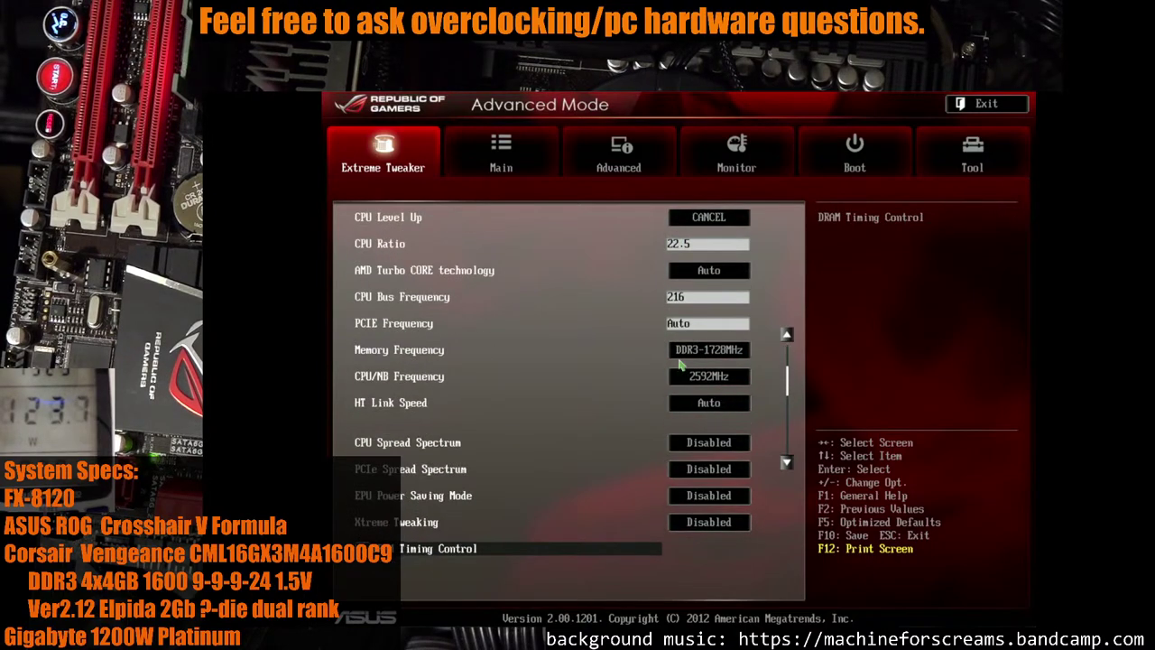
key(Up)
key(Up)
key(Up)
key(Return)
Set DRAM RAS# to CAS# Delay to 9 and DRAM RAS# PRE Time to 8, saving the changes and rebooting
key(Down)
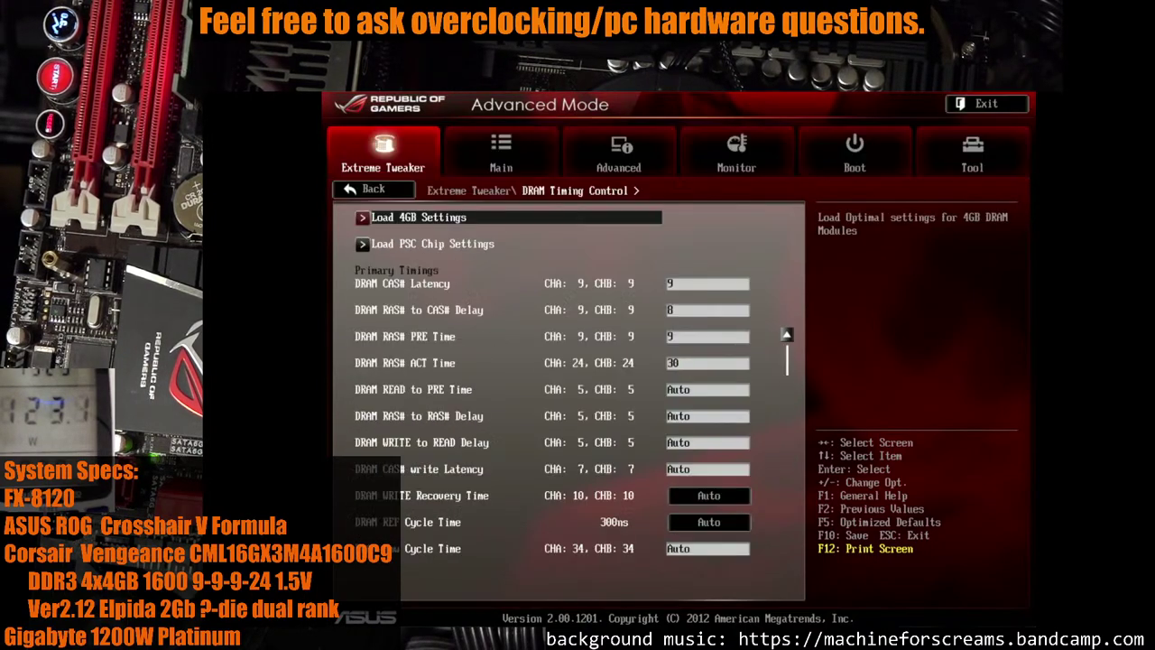
key(Down)
key(Down)
text(9)
key(Down)
text(8)
key(Up)
key(F10)
key(Return)
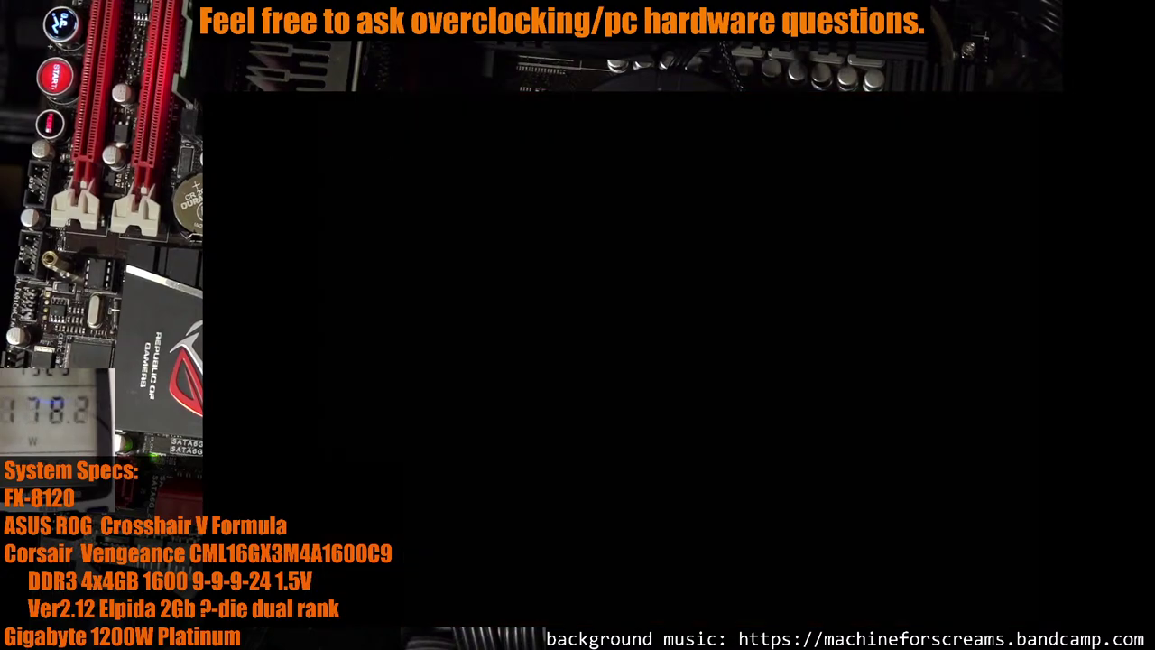
Check the DRAM primary timings in DRAM Timing Control down to DRAM RAS# to CAS# Delay
key(Down)
key(Down)
key(Down)
key(Down)
key(Down)
key(Down)
key(Down)
key(Down)
key(Down)
key(Down)
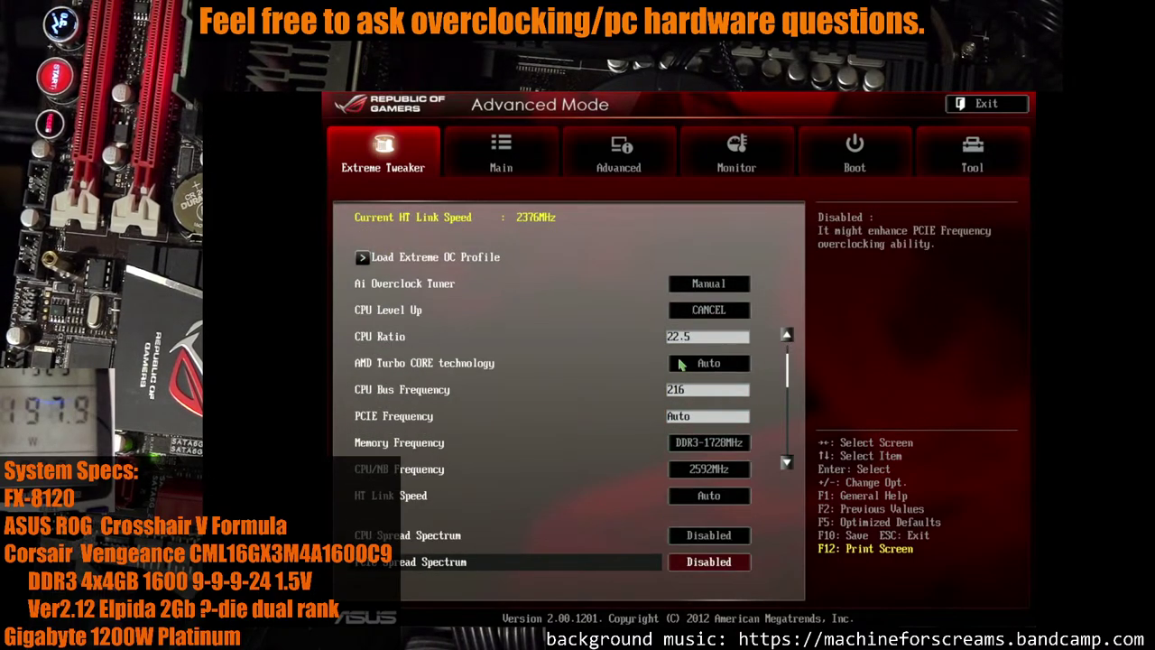
key(Down)
key(Down)
key(Down)
key(Down)
key(Down)
key(Down)
key(Up)
key(Up)
key(Up)
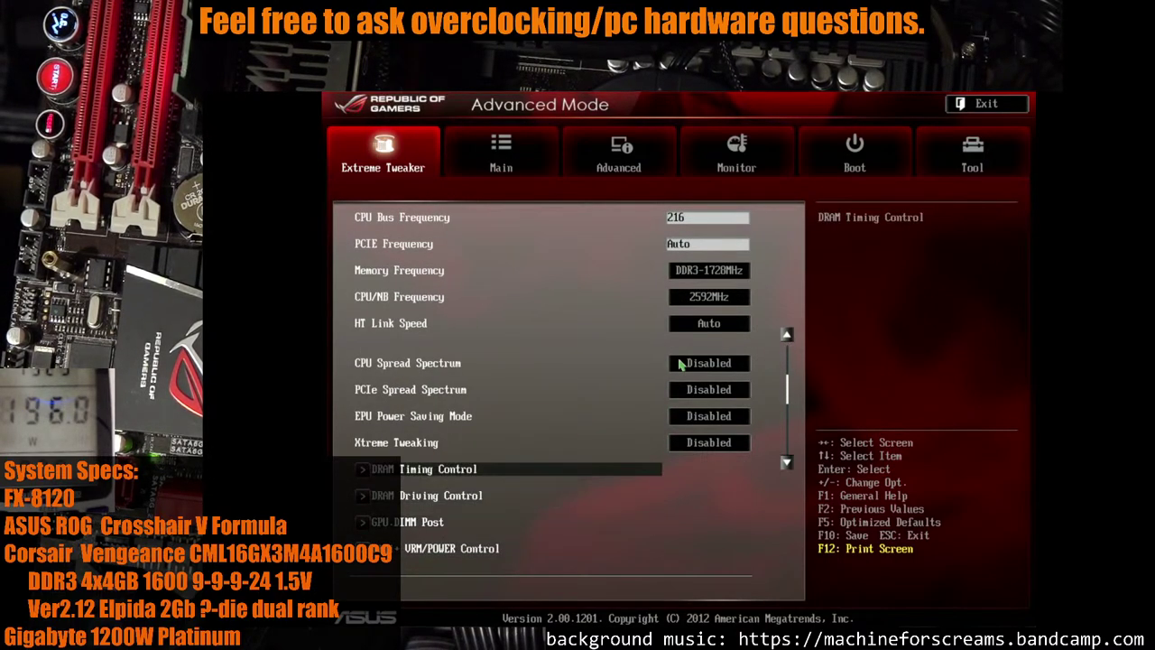
key(Return)
key(Down)
key(Down)
key(Down)
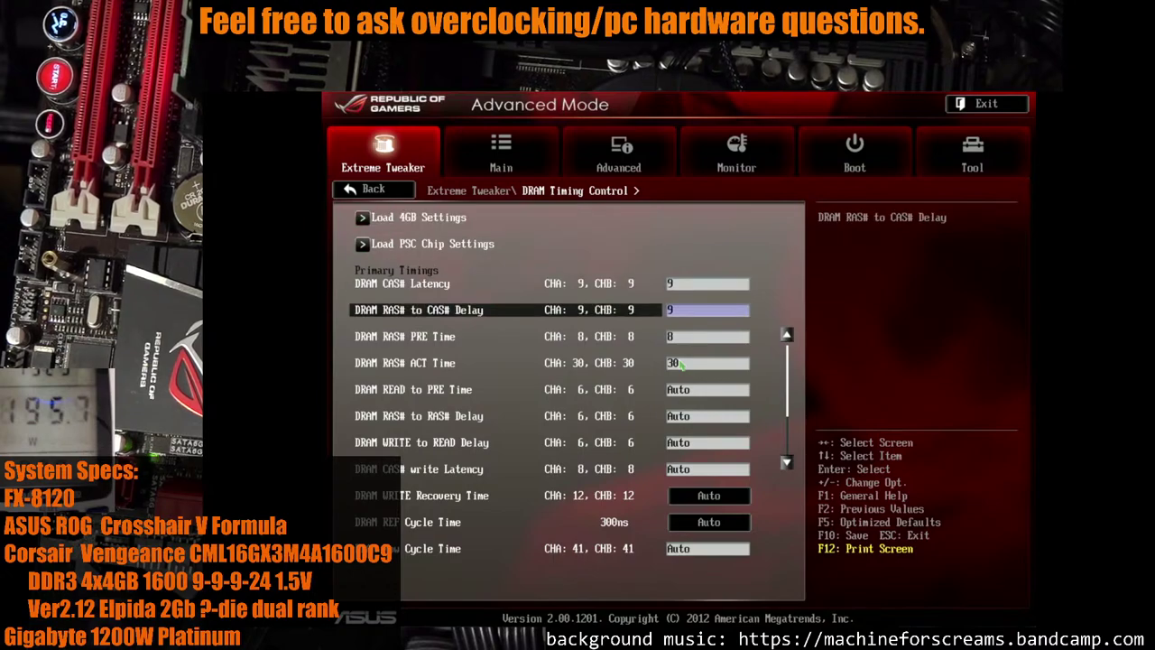
Save the BIOS settings and reboot into Windows
key(Down)
key(F10)
key(Return)
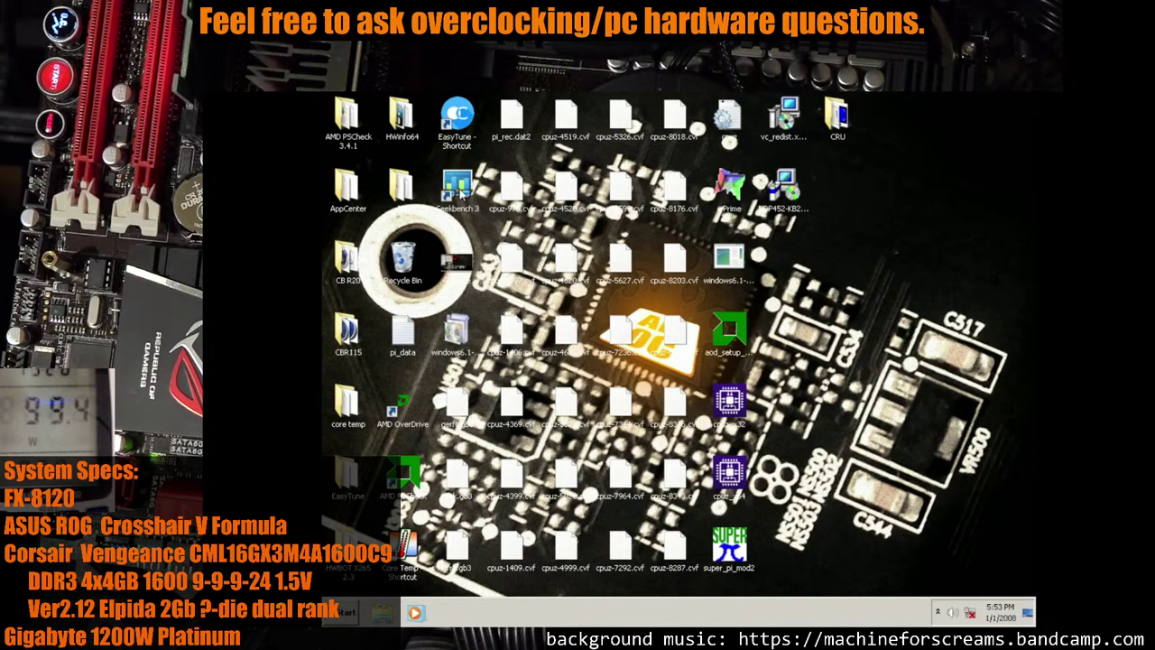
Run the 64-bit Geekbench 3 benchmarks, review the section scores and put the program away
double_click(459, 189)
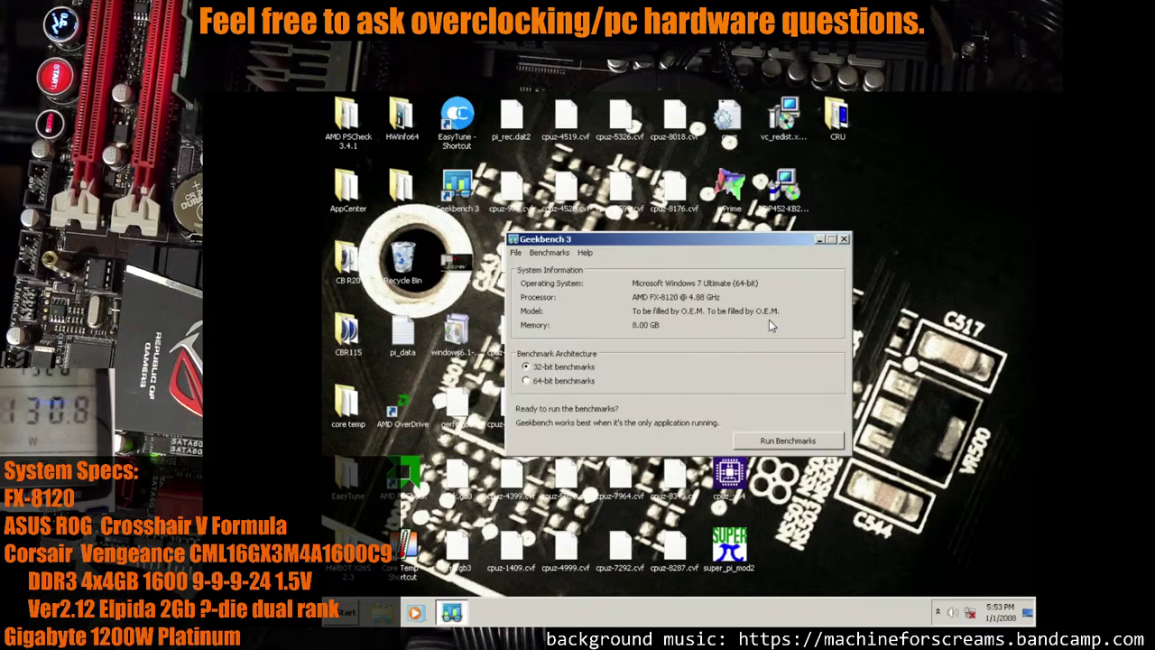
click(526, 379)
click(757, 442)
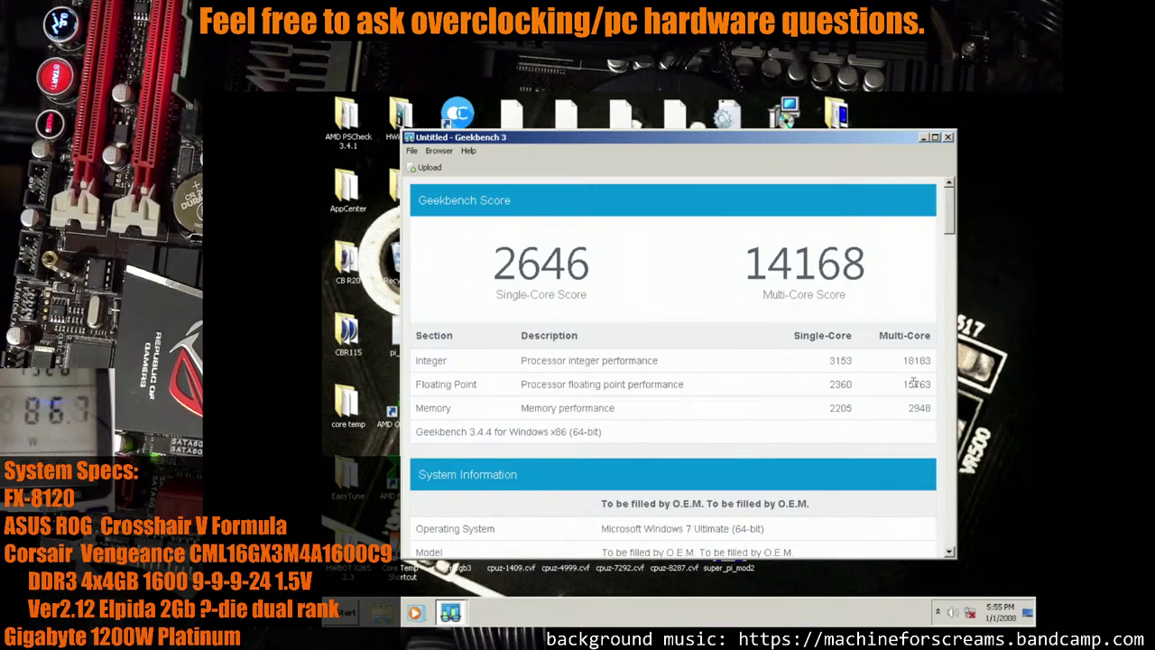
drag(909, 432, 413, 332)
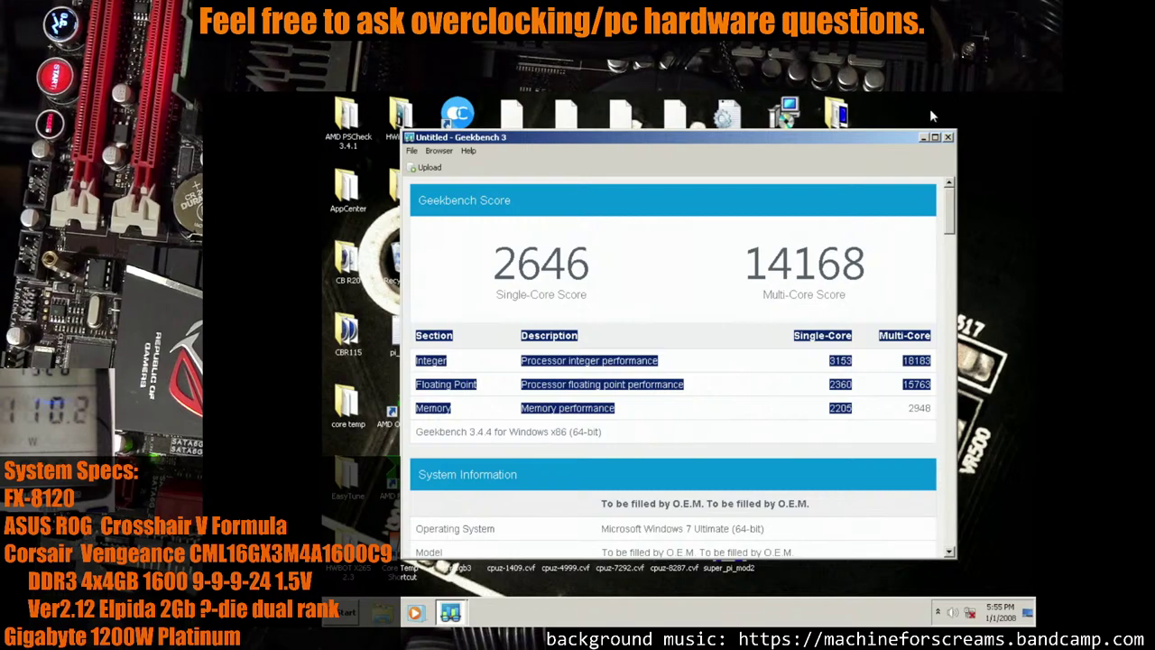
click(948, 137)
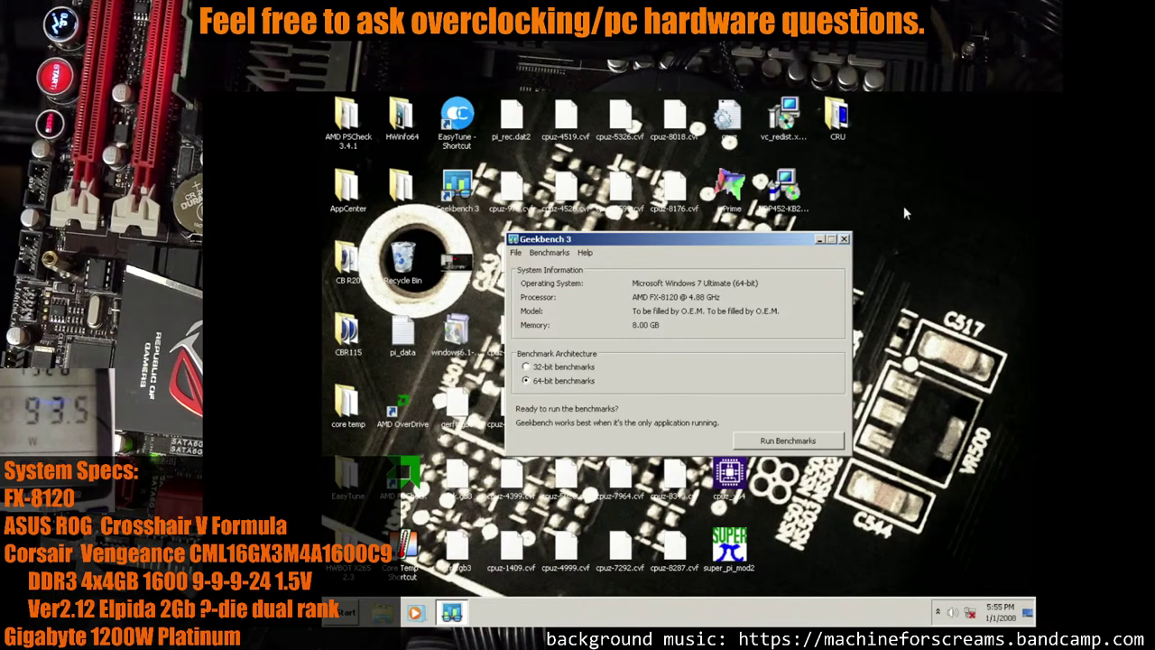
click(819, 229)
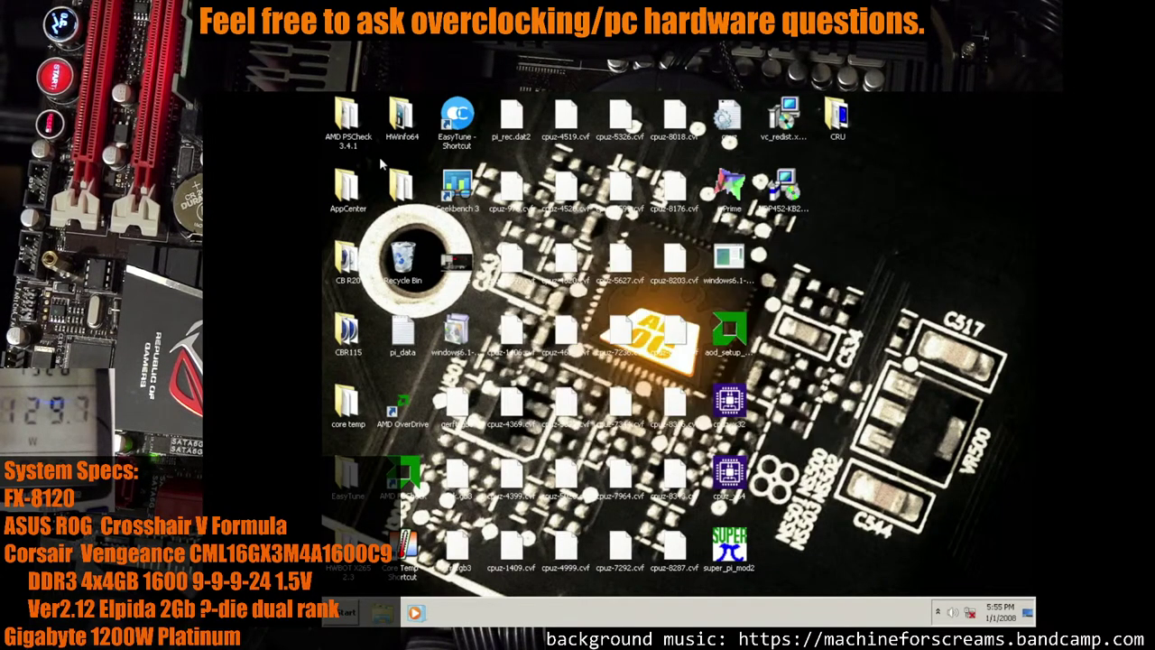
Launch the 64-bit Cinebench R11.5 from the CBR115 folder and check the processor clocks in CPU-Z
click(351, 335)
double_click(351, 336)
double_click(658, 324)
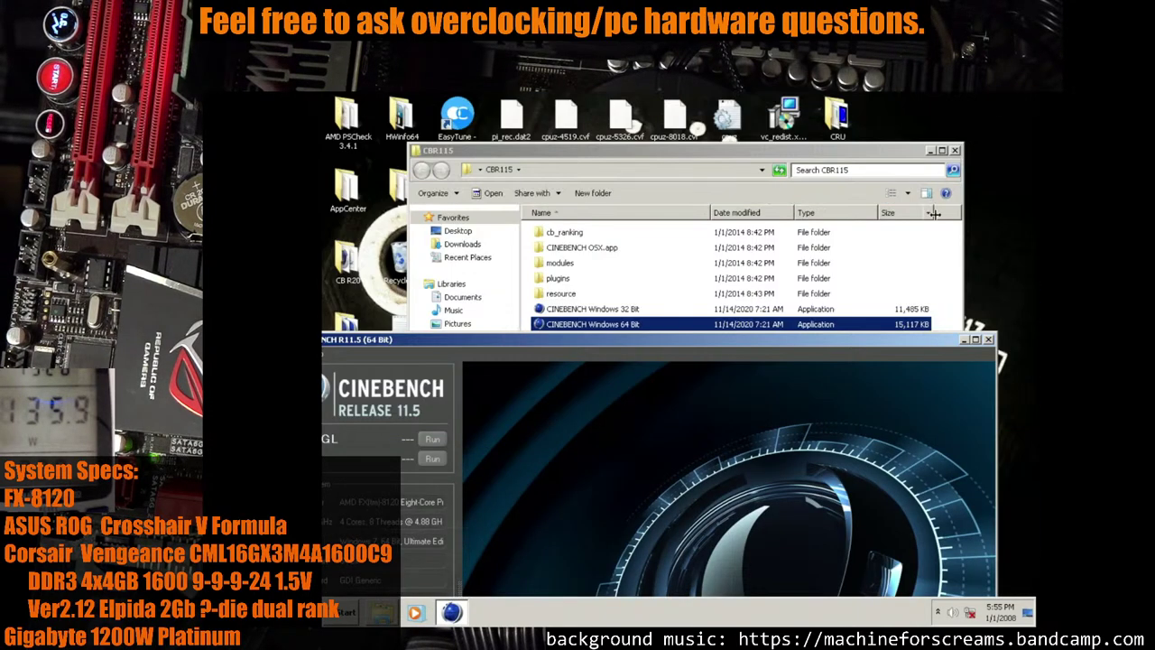
click(954, 151)
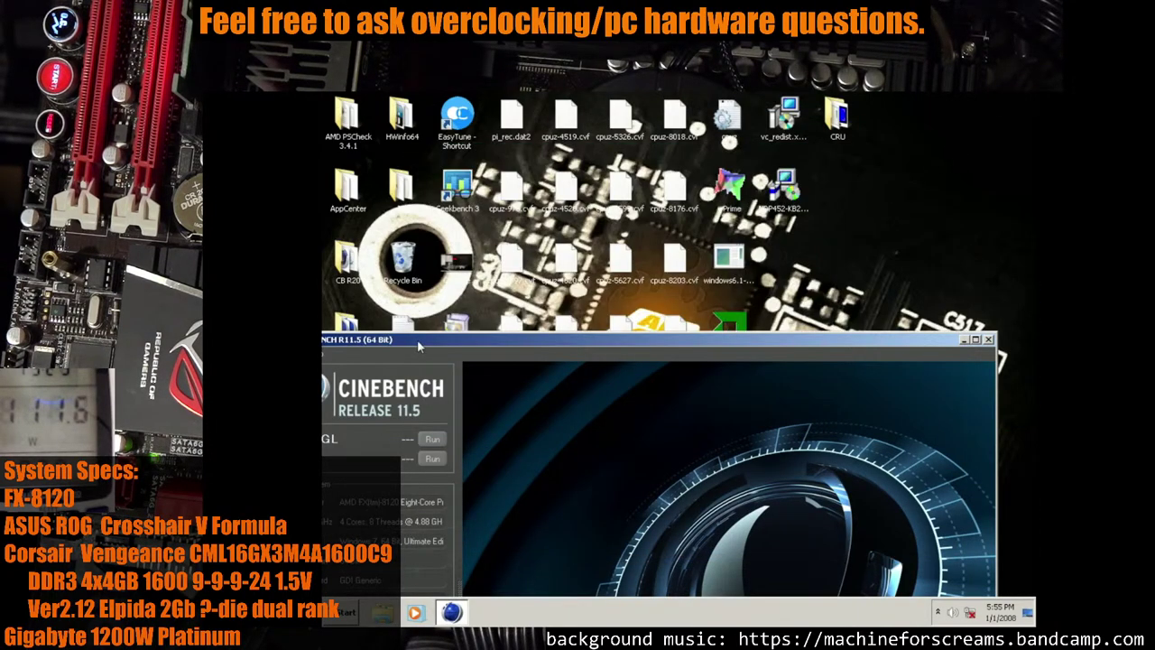
drag(417, 340, 961, 340)
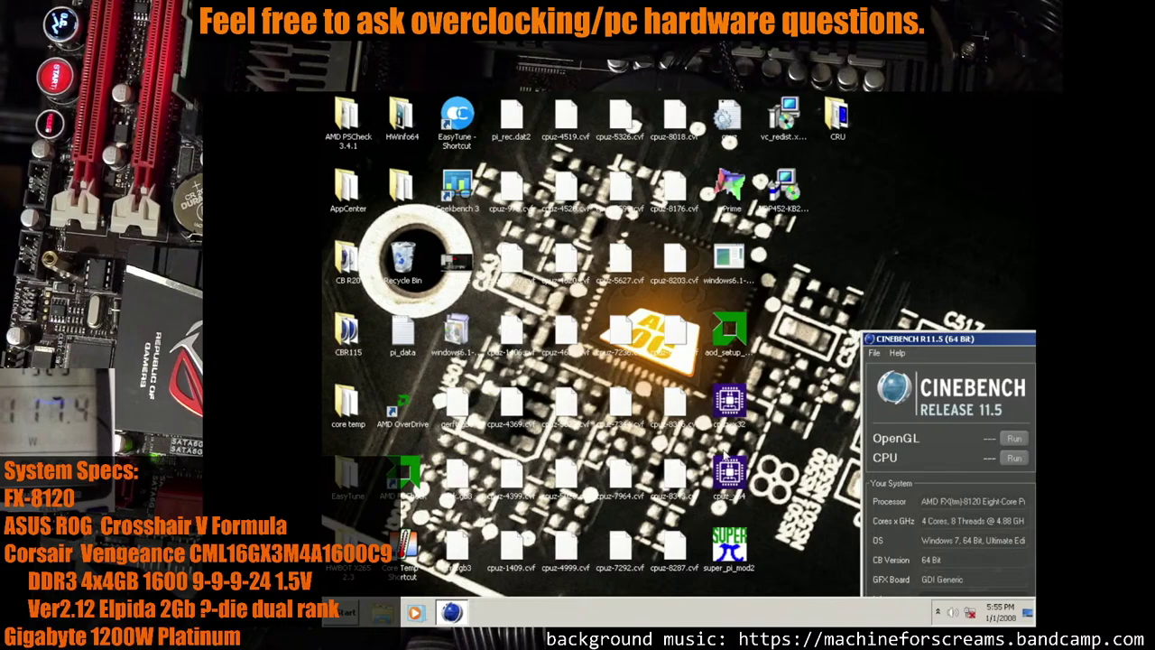
double_click(731, 403)
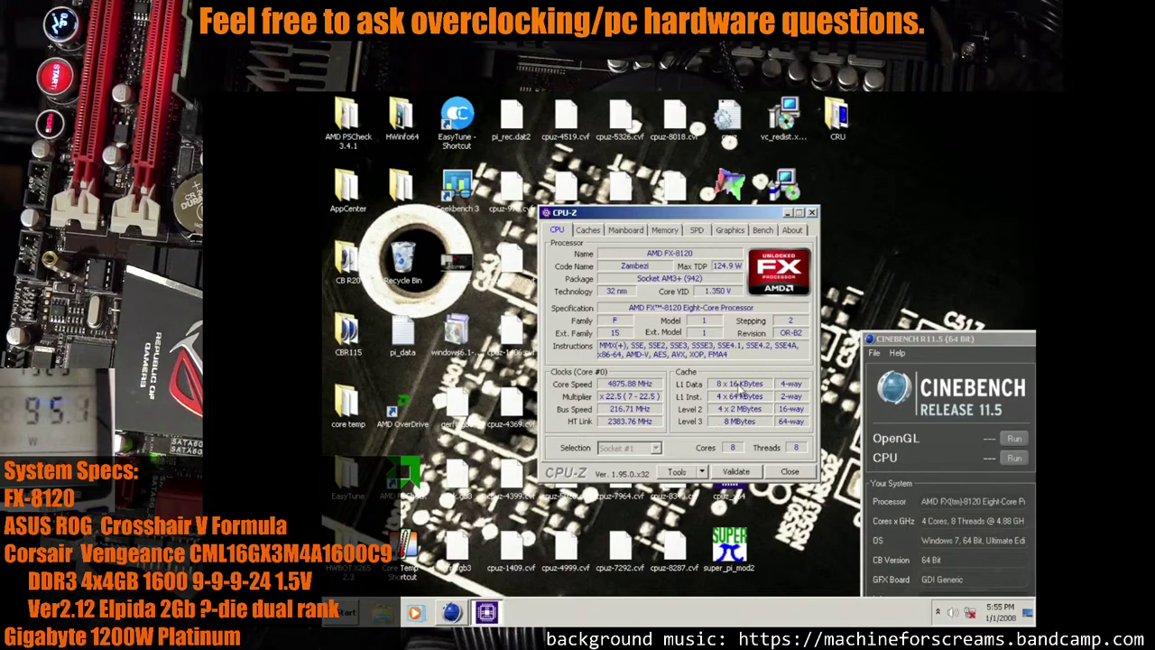
click(812, 213)
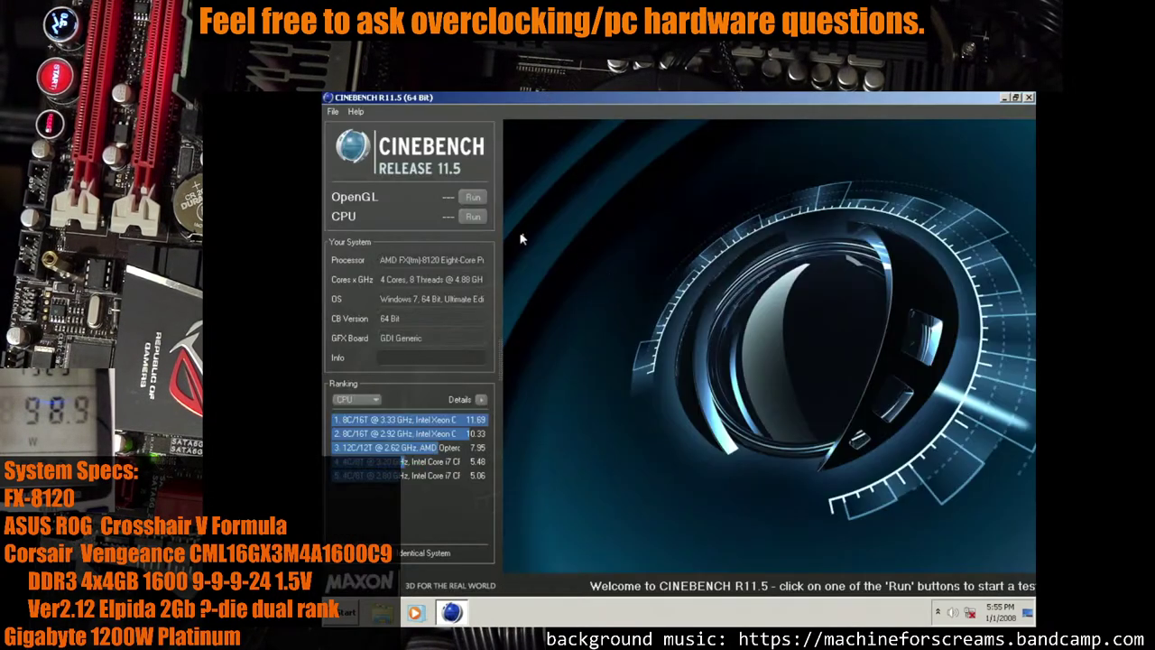
Run the Cinebench R11.5 CPU test and quit without saving the benchmark score
click(472, 216)
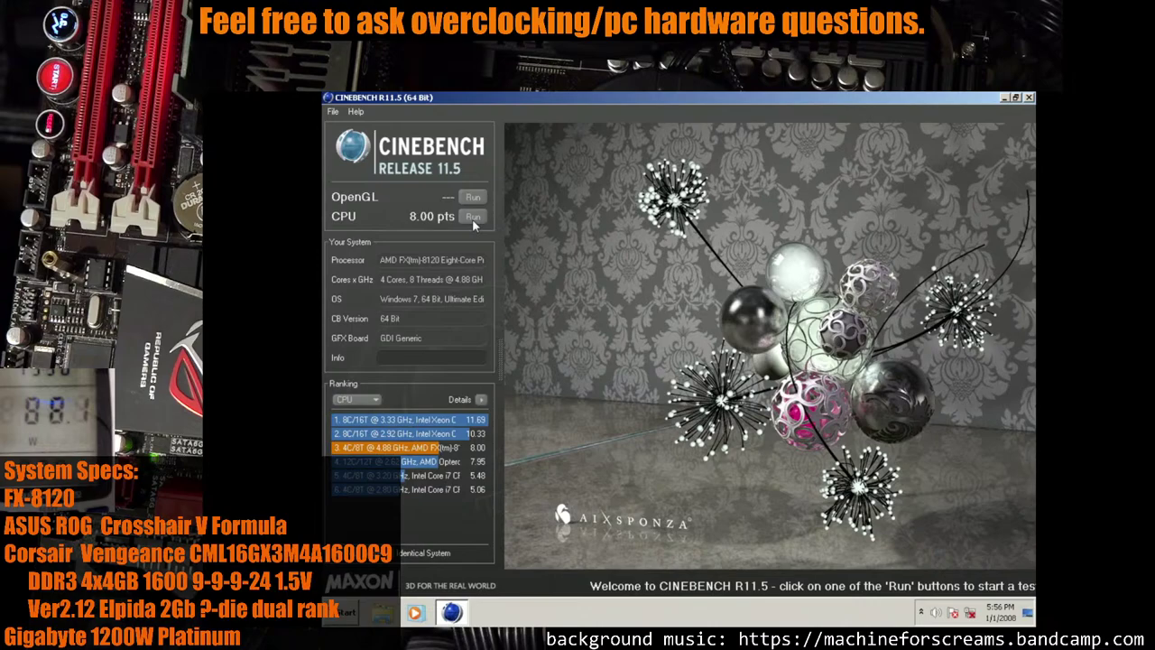
click(1029, 97)
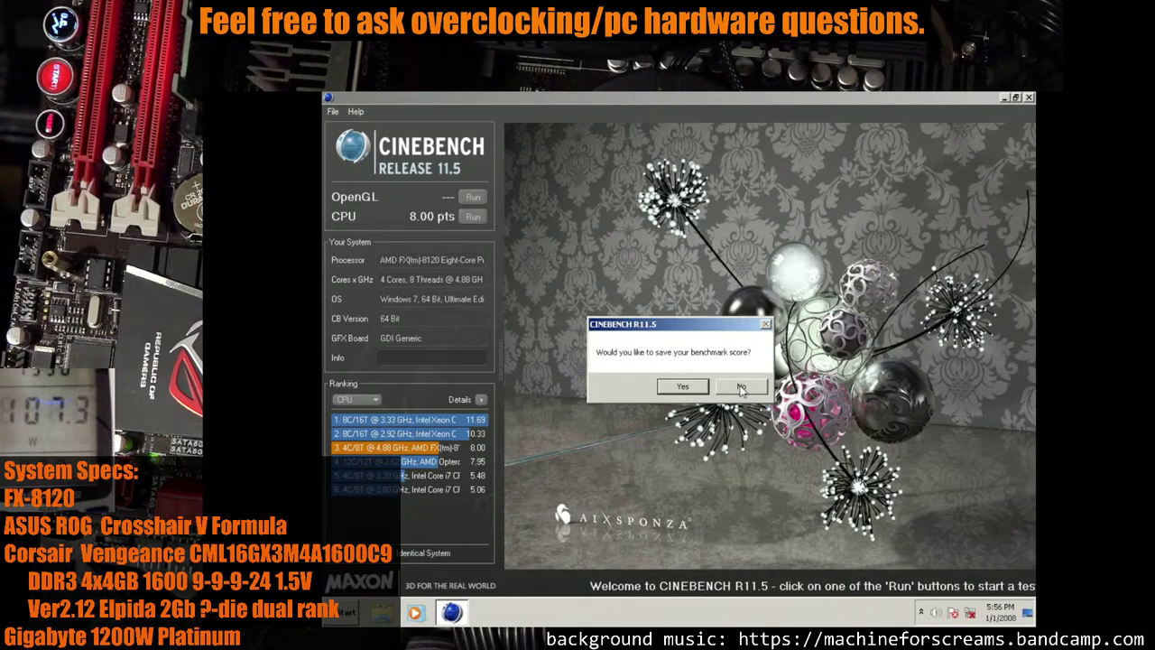
click(707, 392)
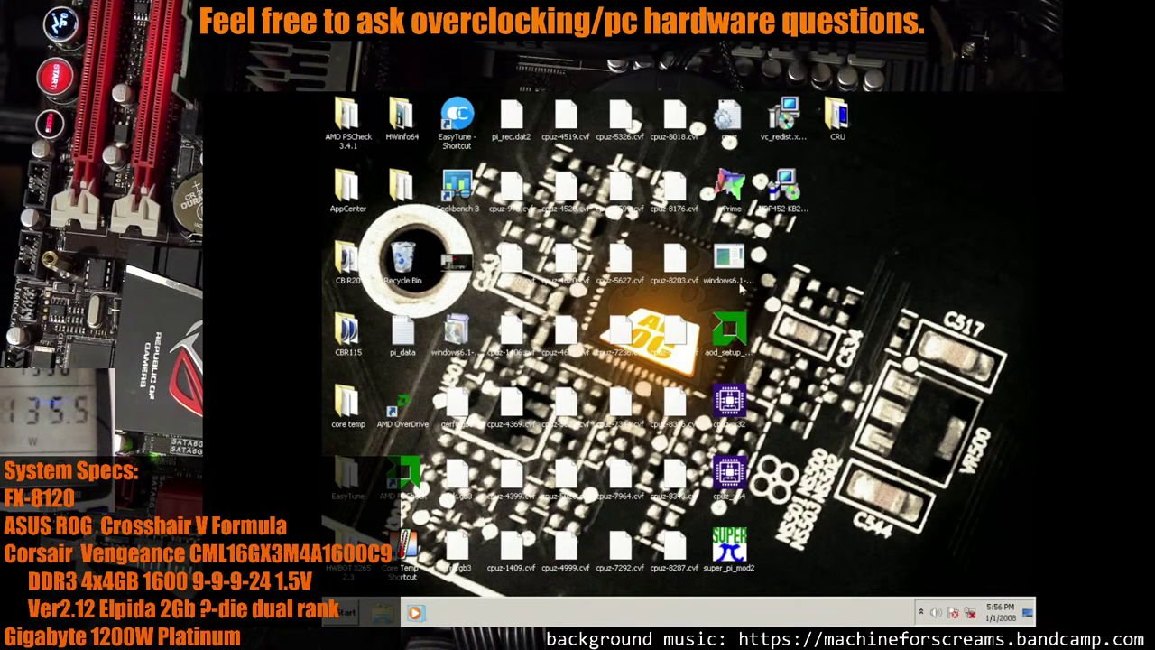
Restart Windows and enter the BIOS setup
click(346, 611)
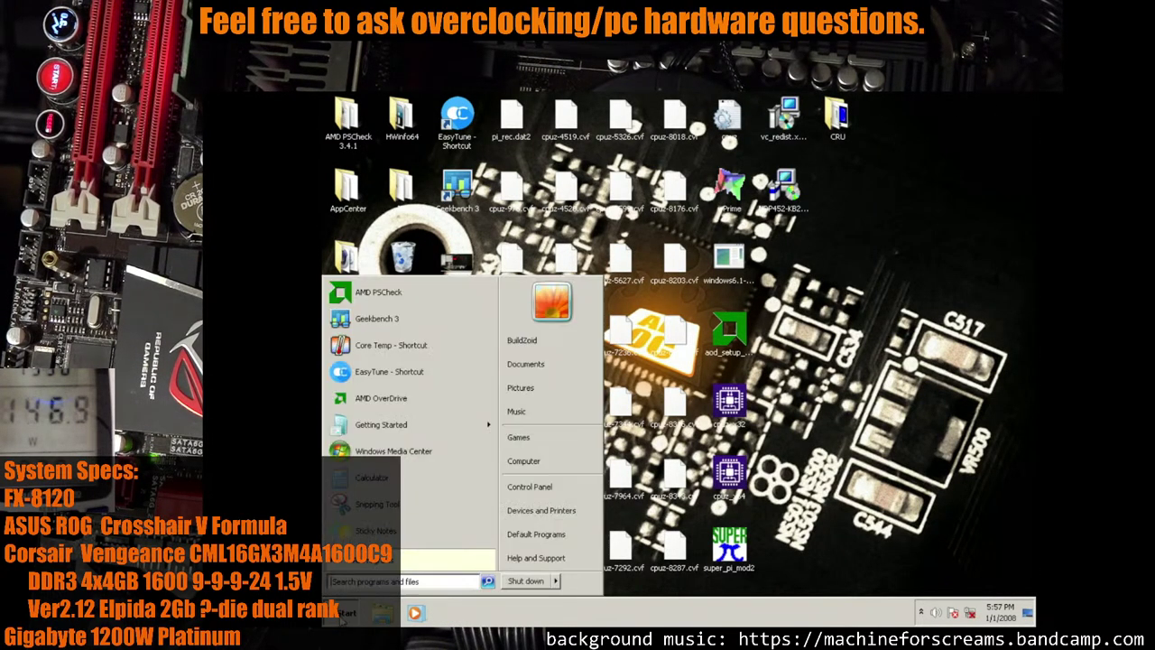
click(559, 581)
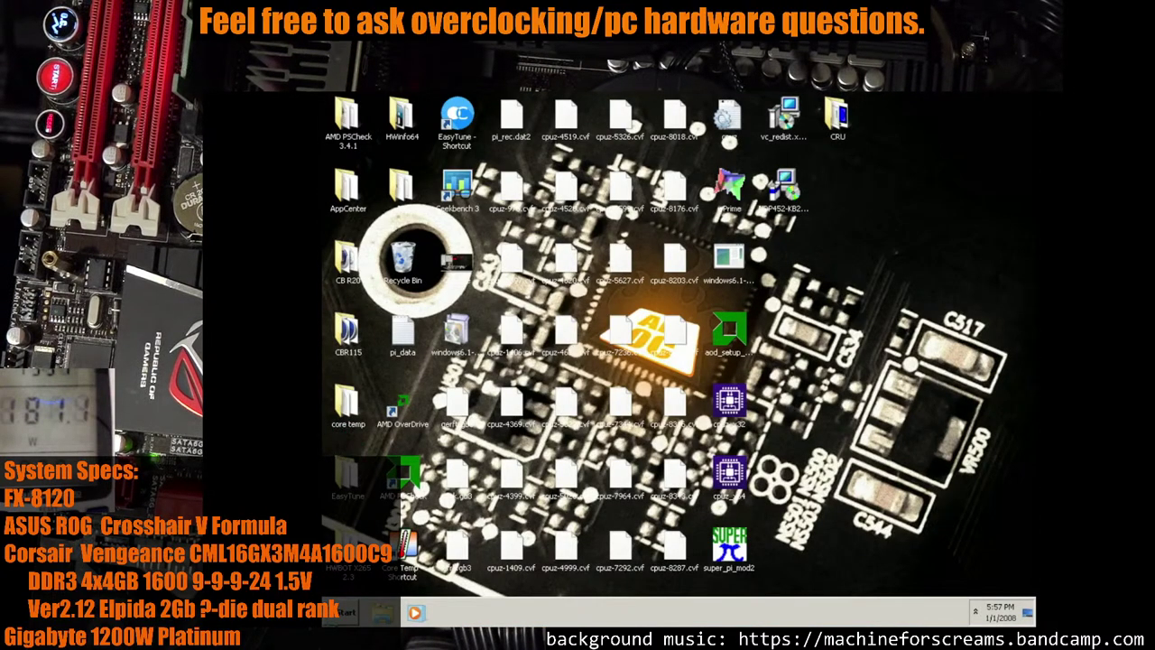
right_click(352, 601)
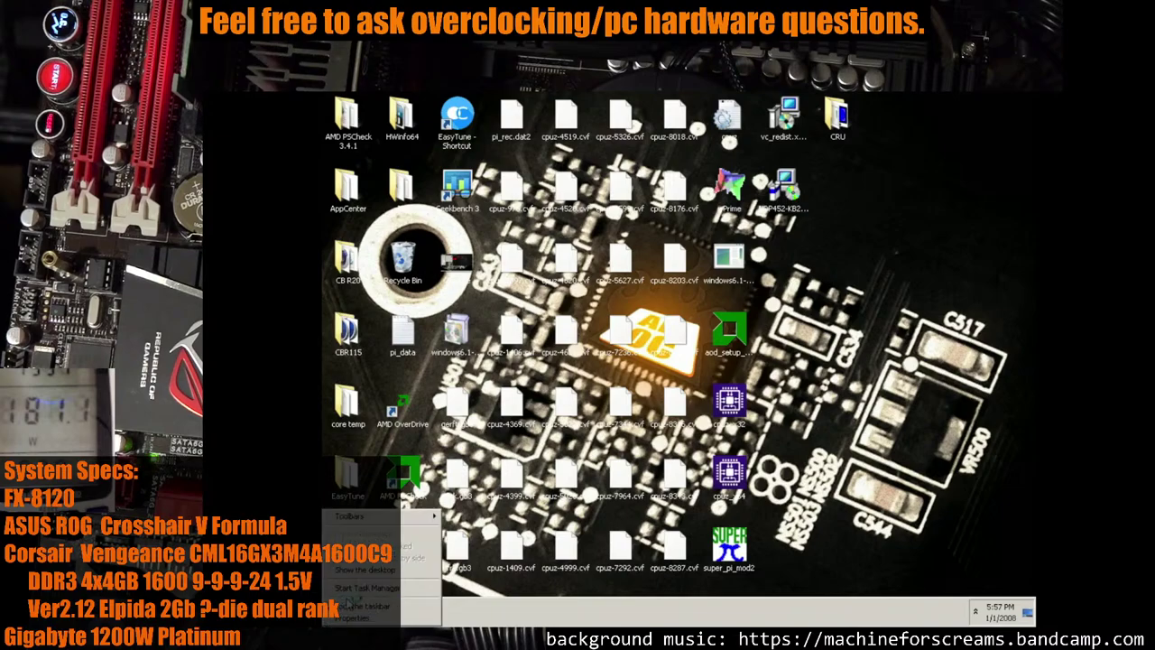
click(349, 604)
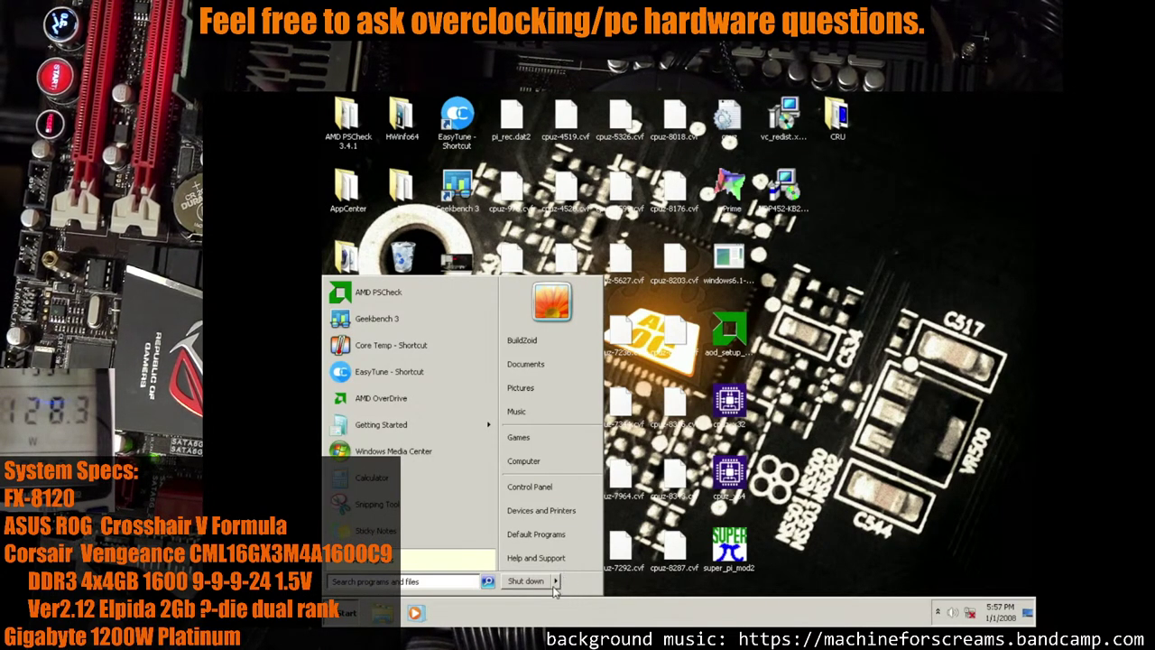
click(556, 582)
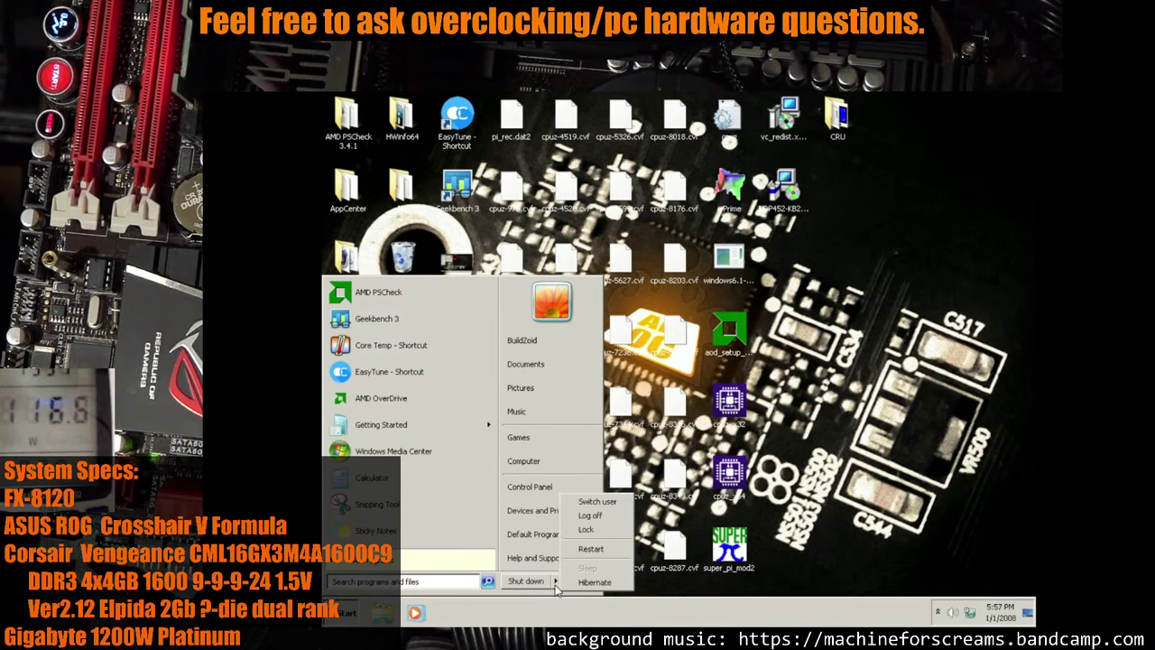
click(592, 550)
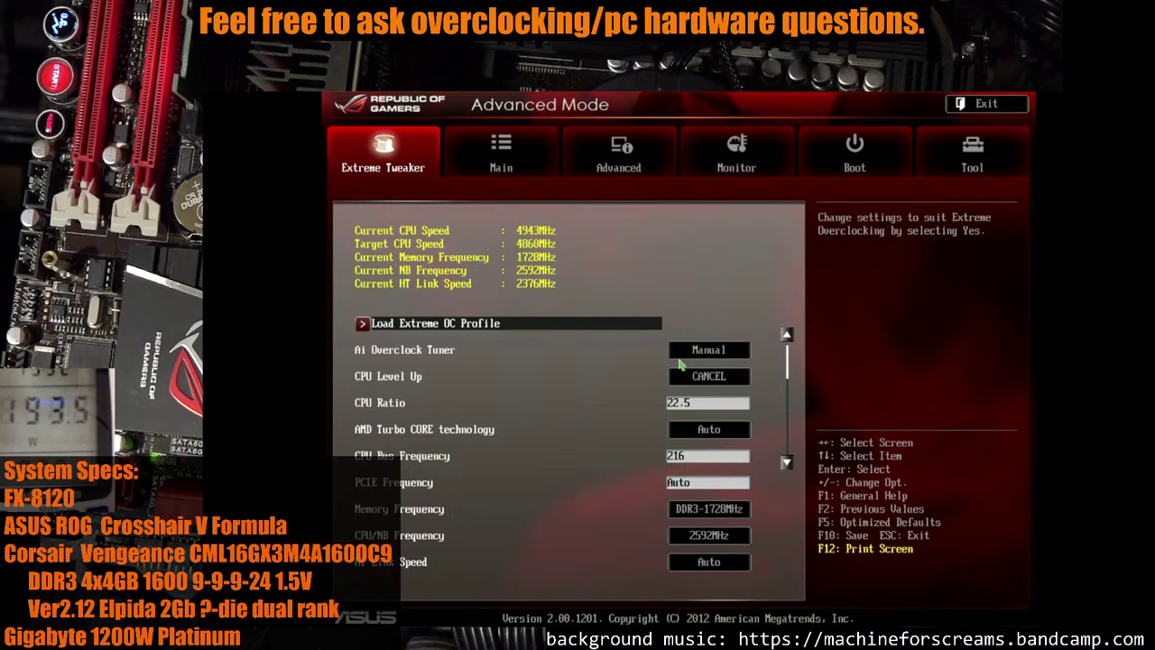
Examine the Extreme Tweaker settings from Ai Overclock Tuner through the frequencies and spread spectrum options to Digi+ VRM/POWER Control
key(Down)
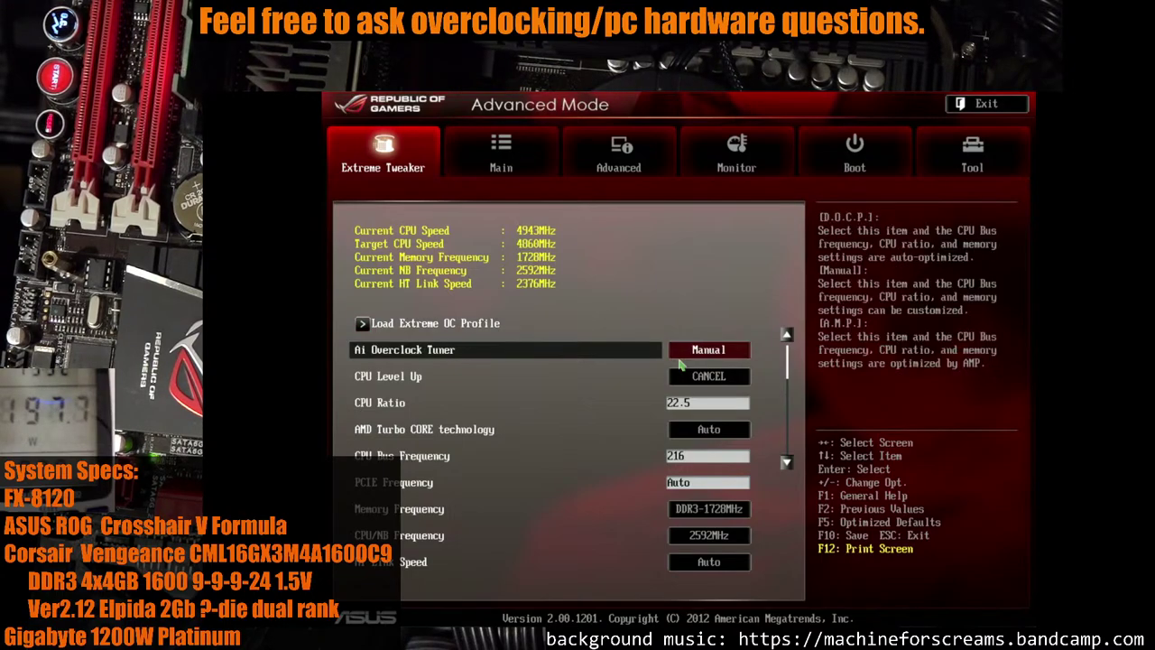
key(Down)
key(Down)
key(Down)
key(Down)
key(Down)
key(Down)
key(Down)
key(Down)
key(Down)
key(Down)
key(Down)
key(Down)
key(Down)
key(Down)
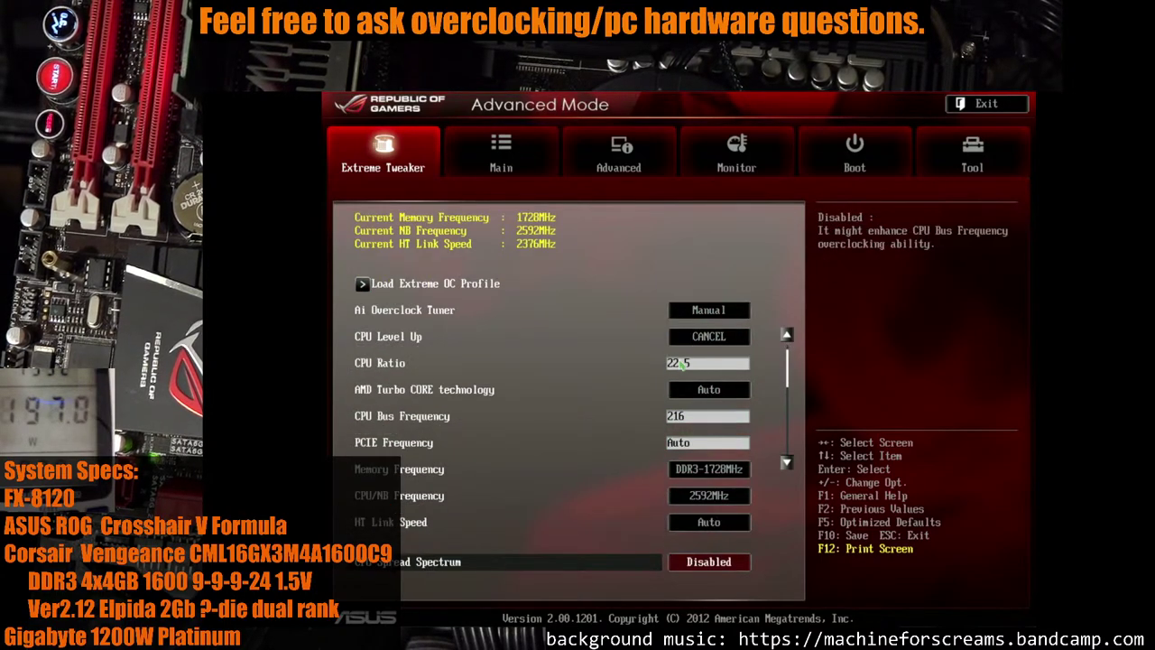
key(Down)
key(Down)
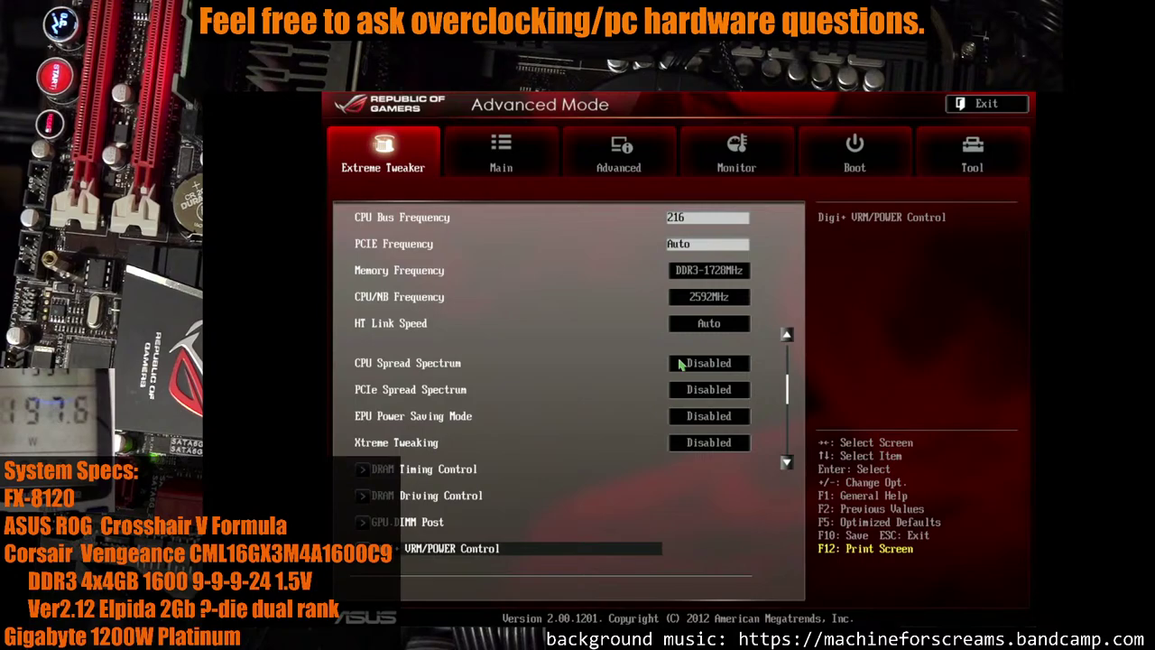
Examine the voltage settings from Extreme OV through the CPU and CPU/NB manual voltages to DRAM VREFCA
key(Down)
key(Down)
key(Down)
key(Down)
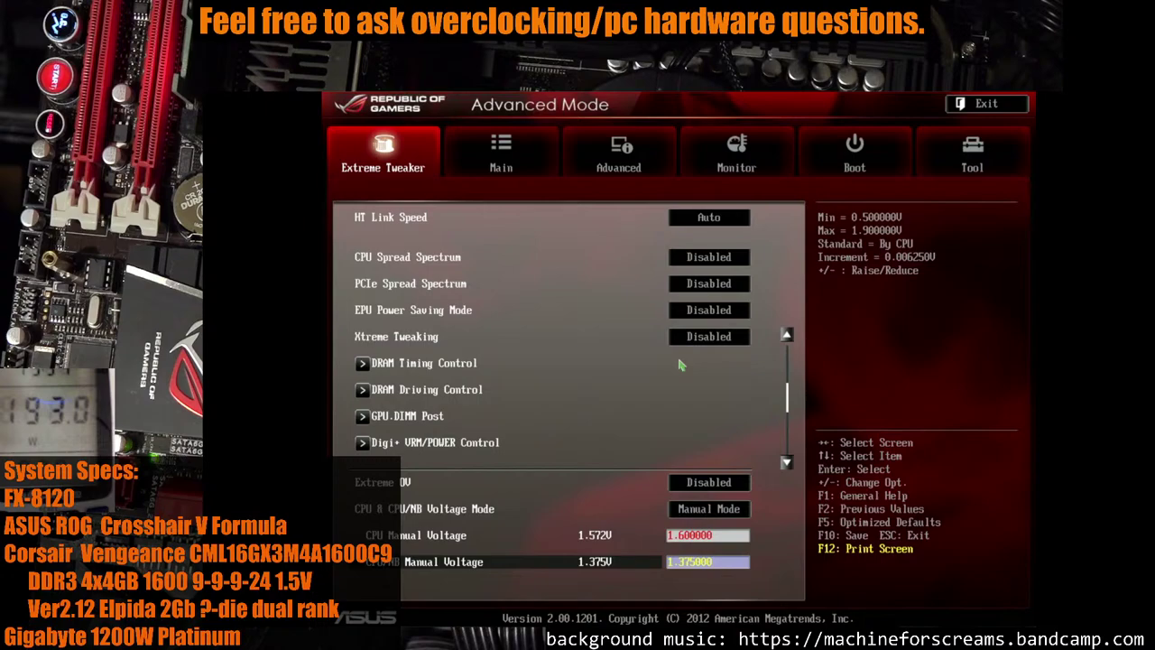
key(Up)
key(Up)
key(Up)
key(Down)
key(Down)
key(Down)
key(Down)
key(Down)
key(Down)
key(Down)
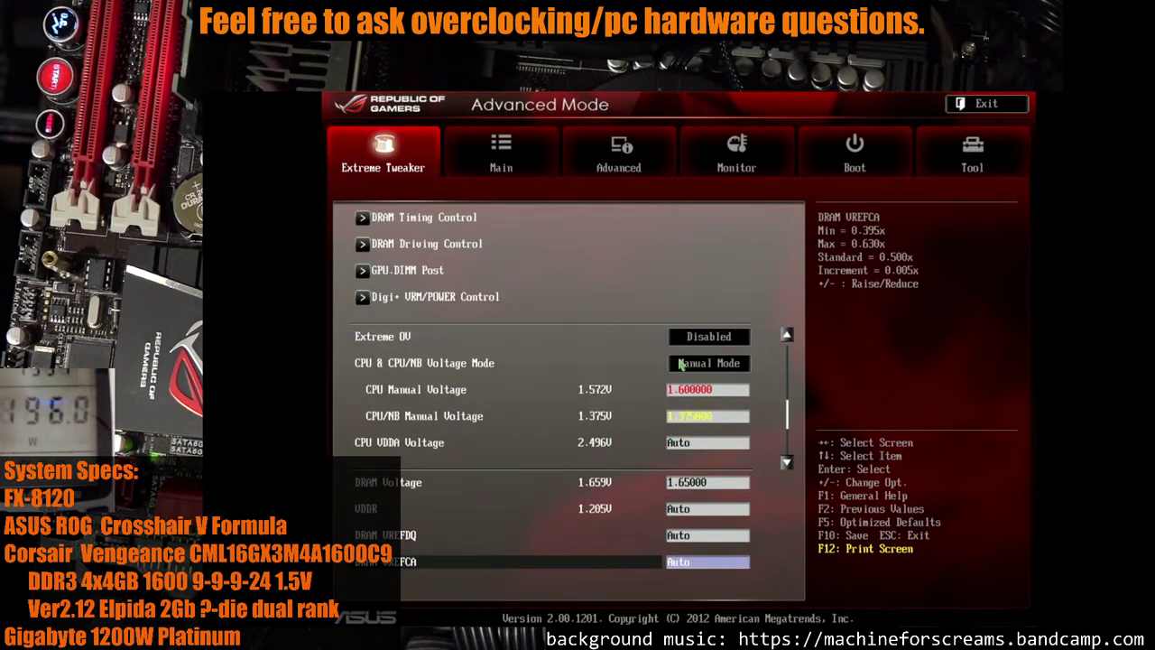
key(Up)
key(Up)
key(Up)
key(Up)
key(Up)
key(Up)
key(Up)
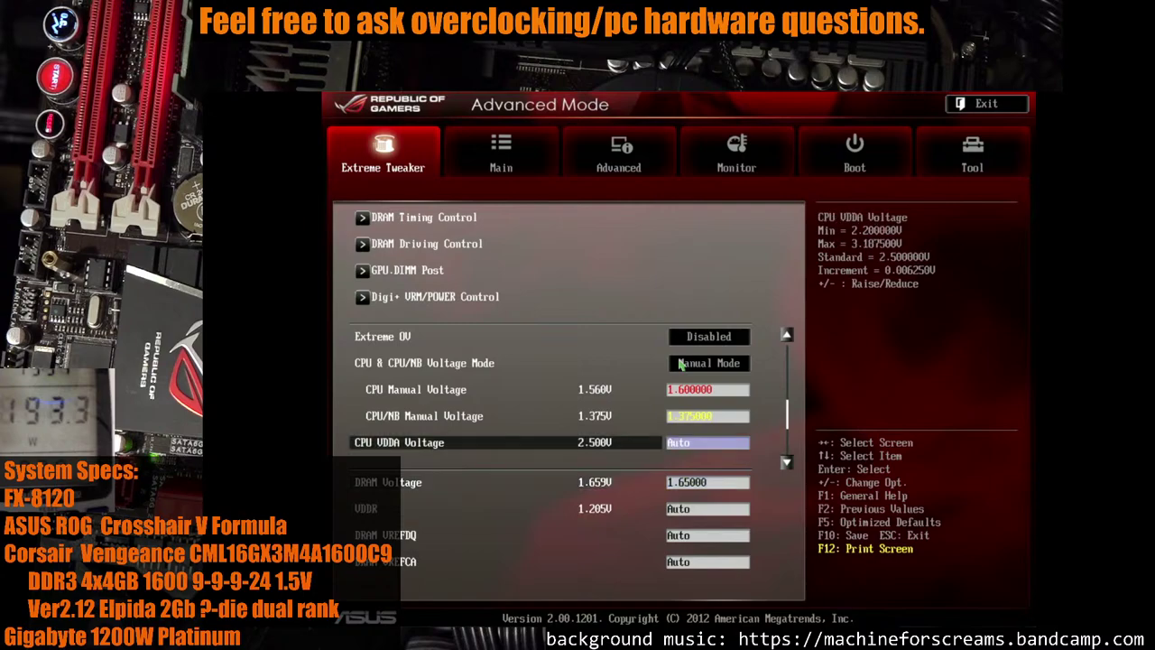
Review the CPU ratio, bus, memory and CPU/NB frequency settings along with the spread spectrum options
key(Up)
key(Up)
key(Up)
key(Up)
key(Up)
key(Up)
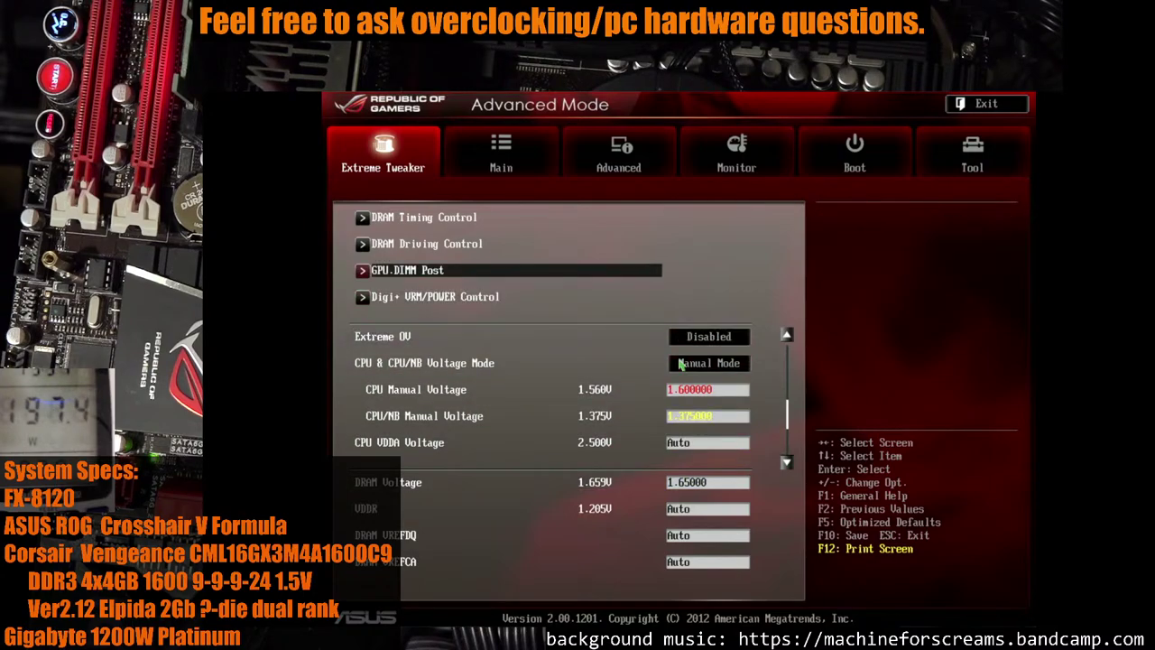
key(Up)
key(Down)
key(Up)
key(Up)
key(Up)
key(Up)
key(Up)
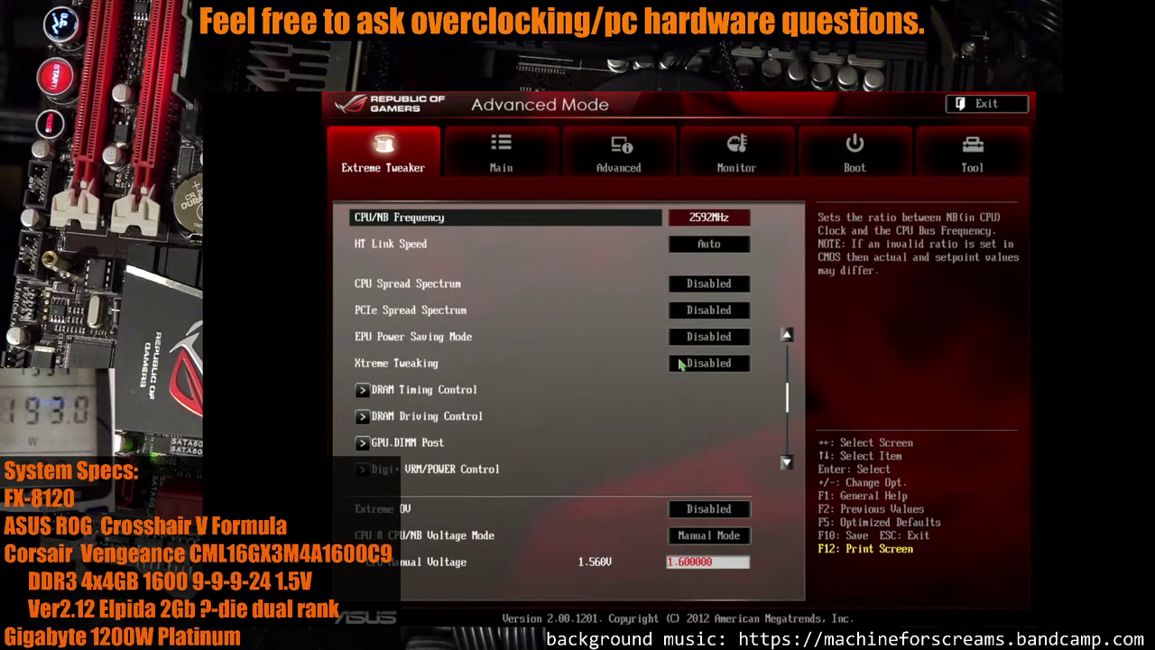
key(Up)
key(Up)
key(Up)
key(Up)
key(Up)
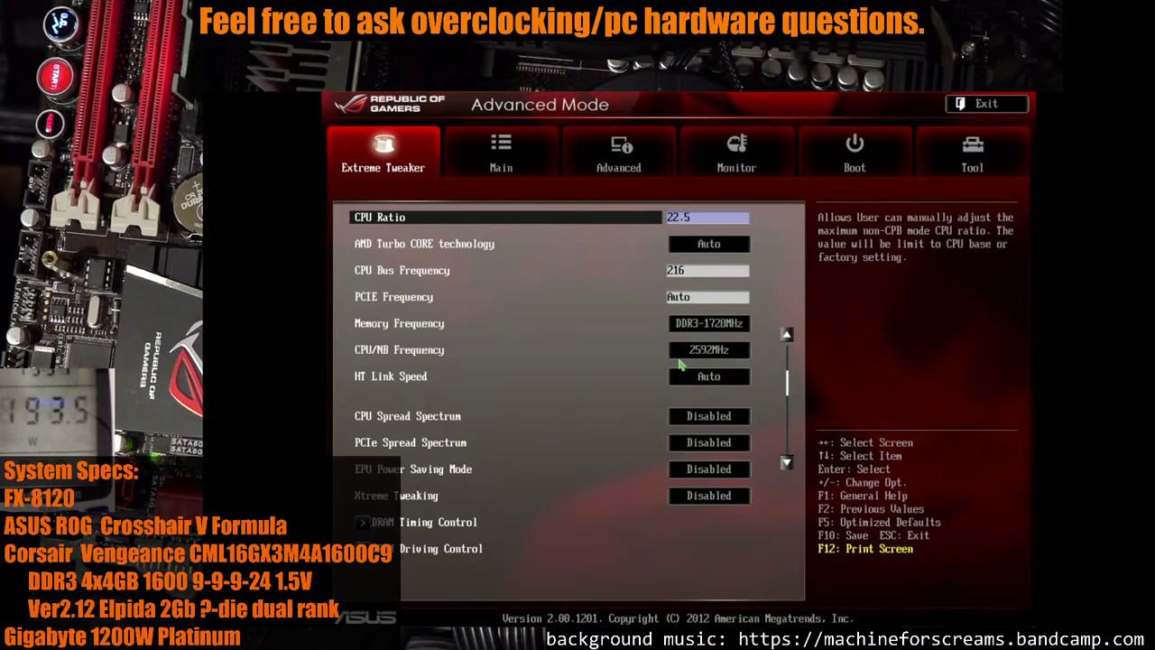
key(Down)
key(Down)
key(Down)
key(Down)
key(Down)
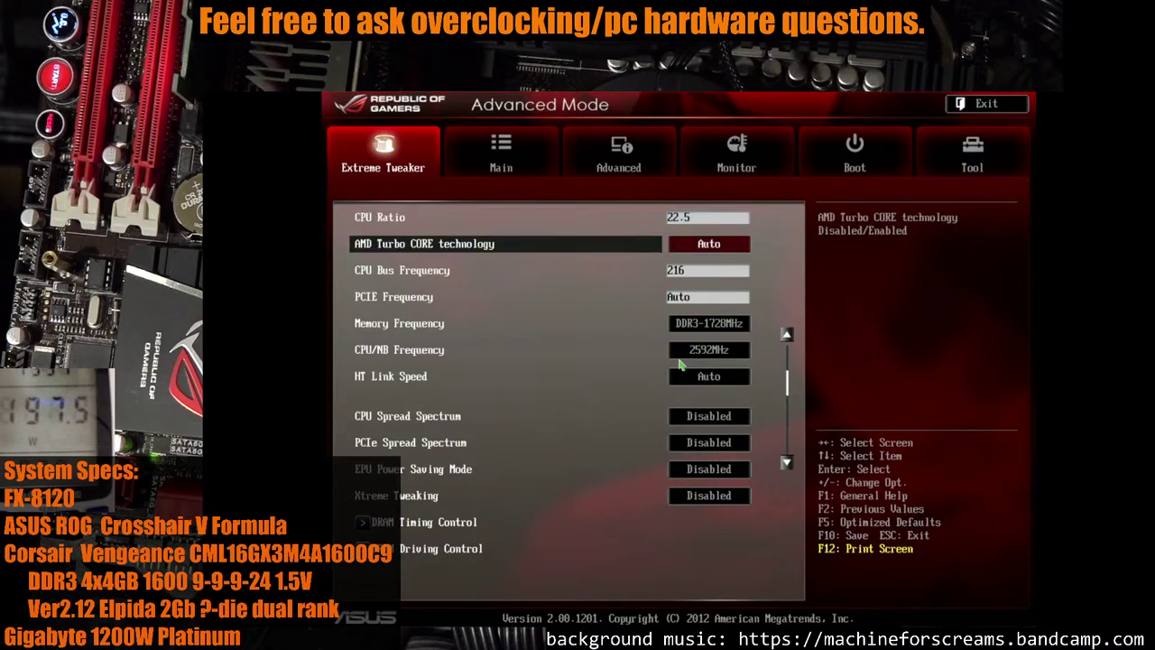
key(Up)
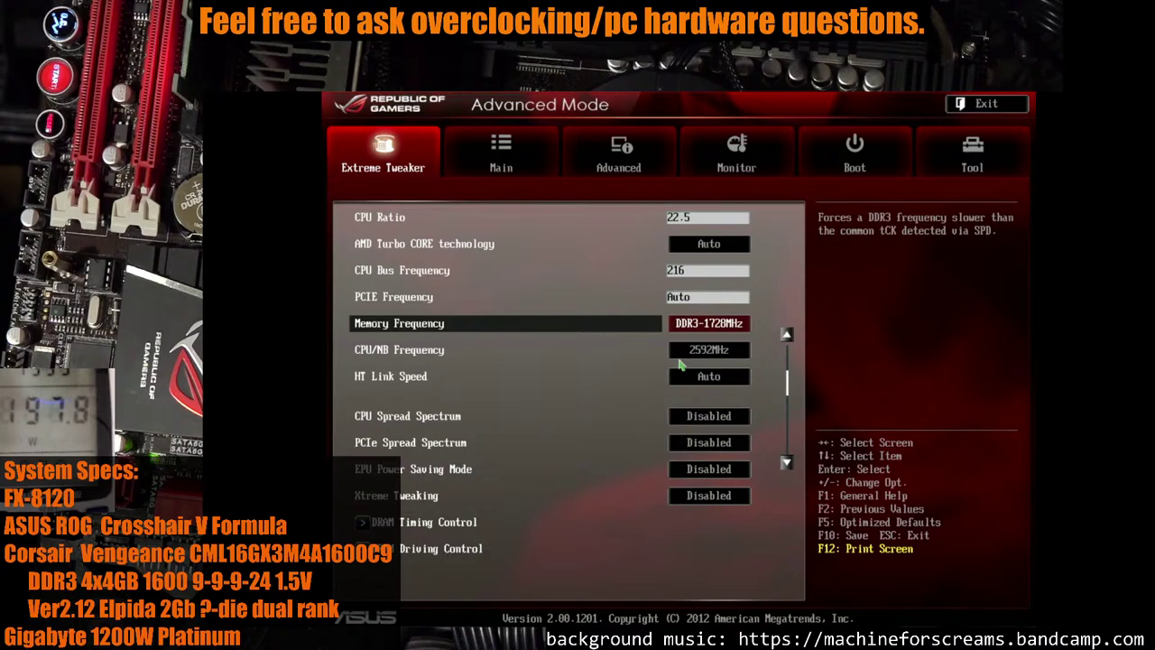
key(Down)
key(Down)
key(Down)
key(Down)
key(Down)
key(Down)
key(Up)
key(Up)
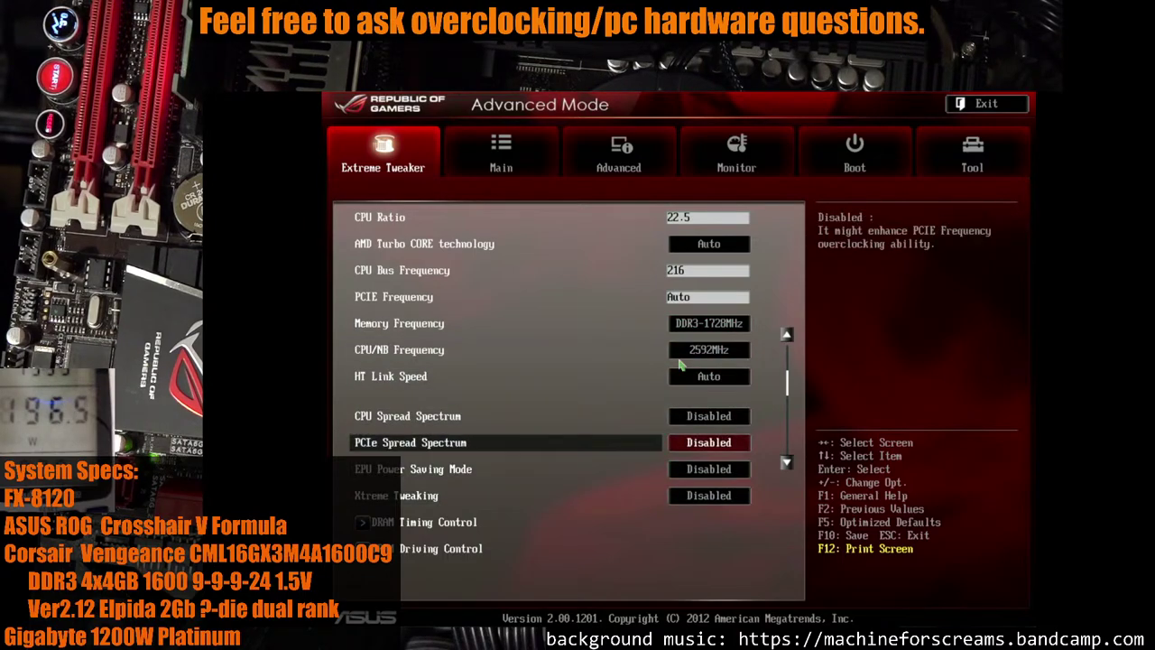
key(Up)
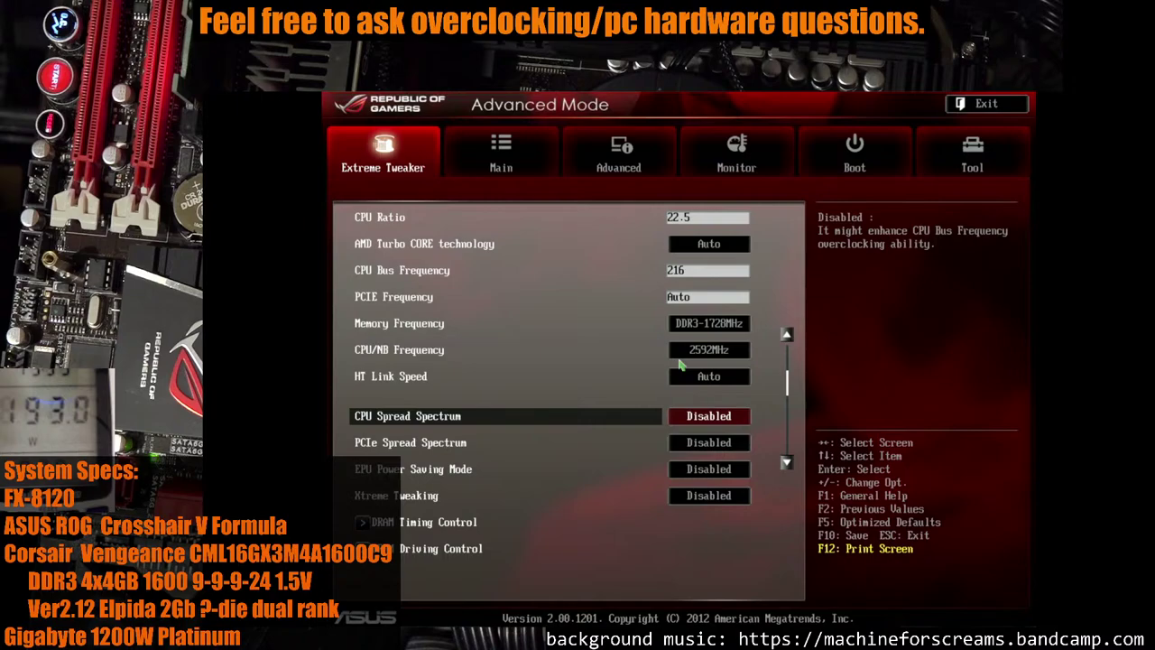
Set DRAM RAS# PRE Time to 6 in DRAM Timing Control, save the configuration and reset
key(Down)
key(Down)
key(Down)
key(Down)
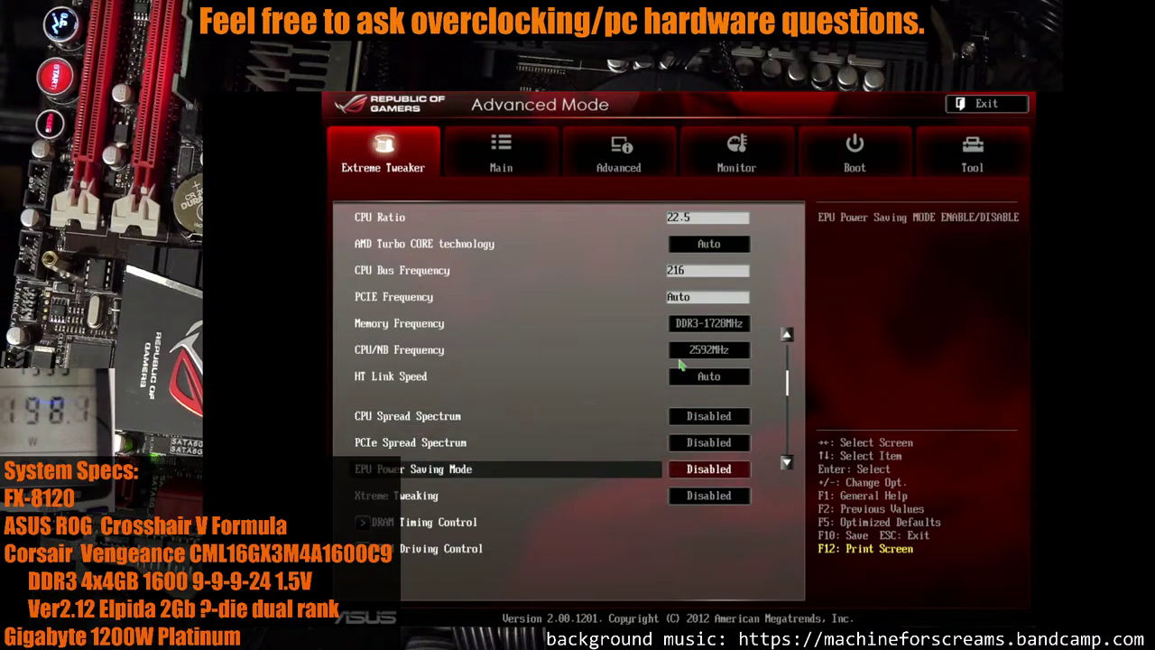
key(Return)
key(Down)
key(Down)
key(Down)
key(Down)
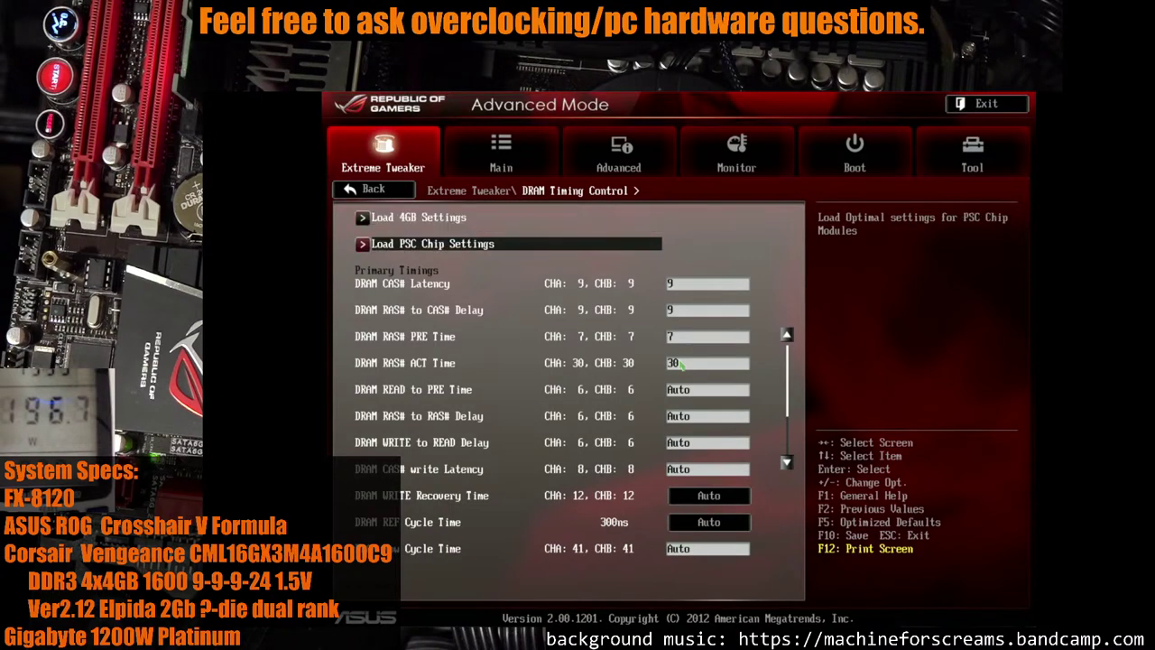
key(minus)
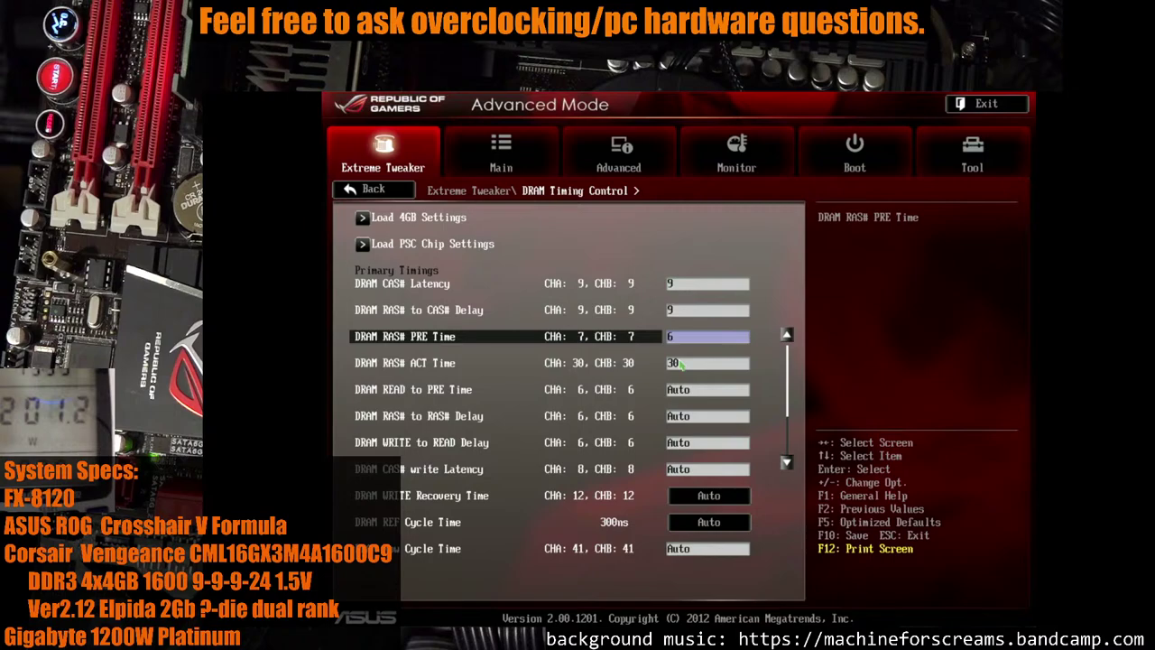
key(F10)
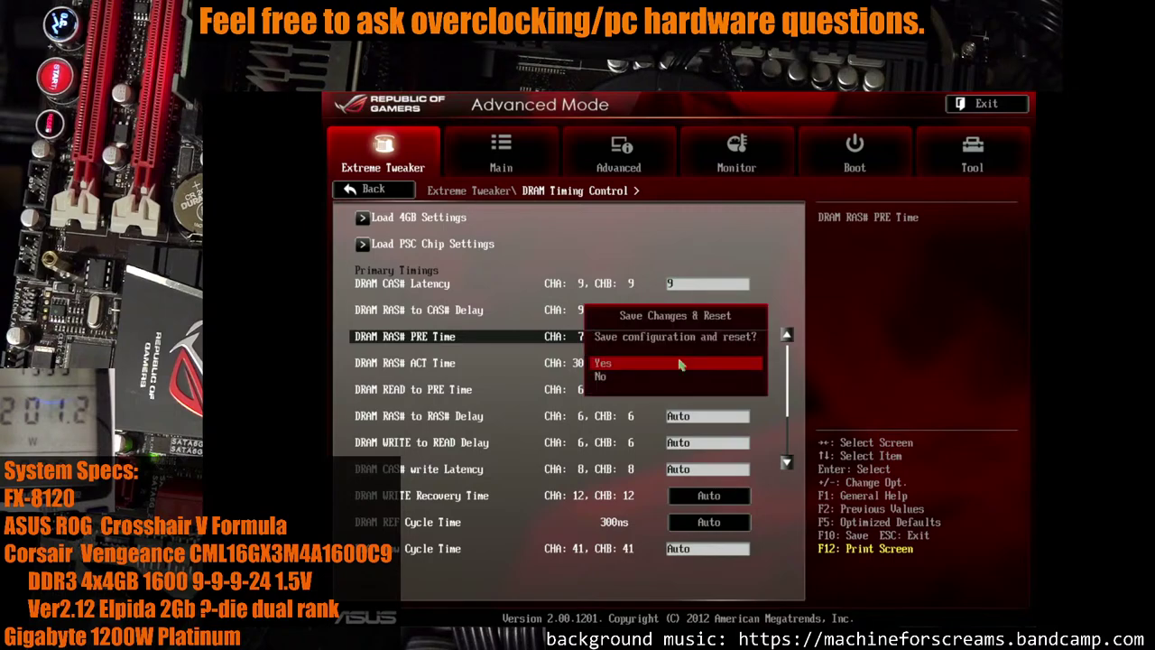
click(680, 364)
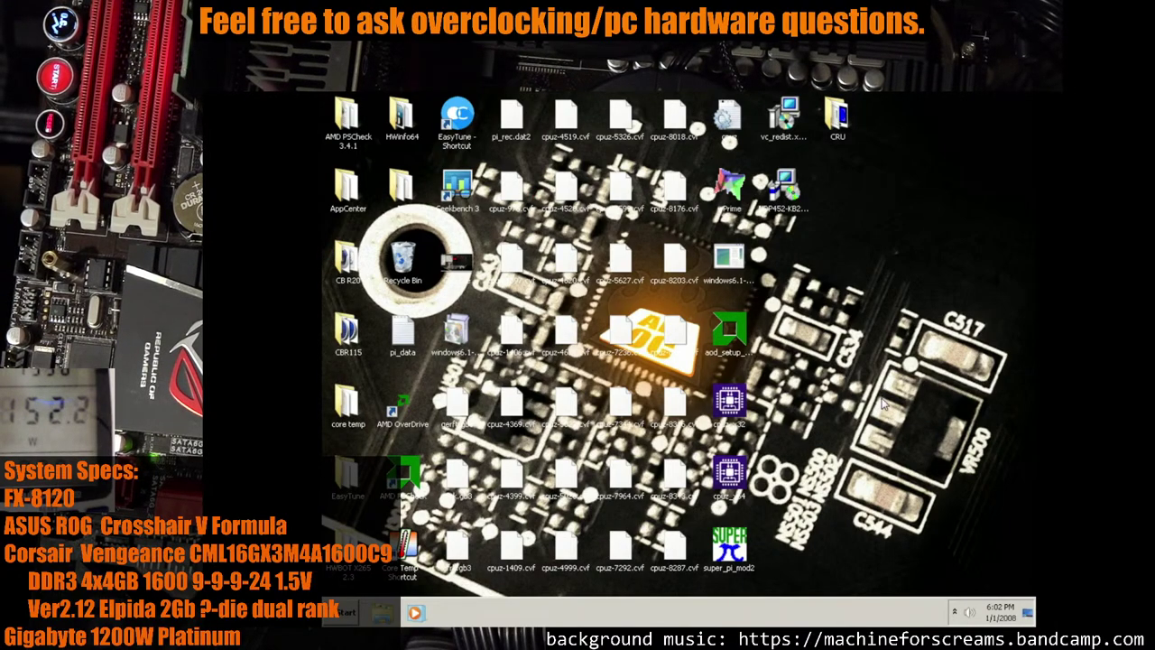
Check the processor clocks and the memory timings in CPU-Z and close it
double_click(729, 401)
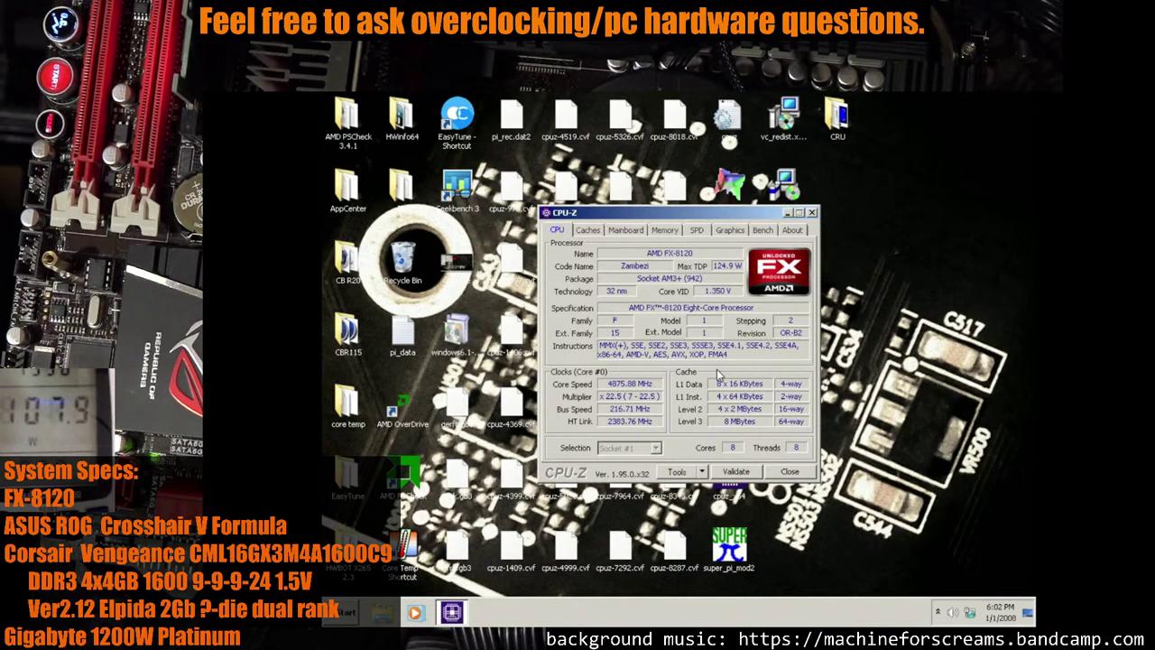
click(664, 230)
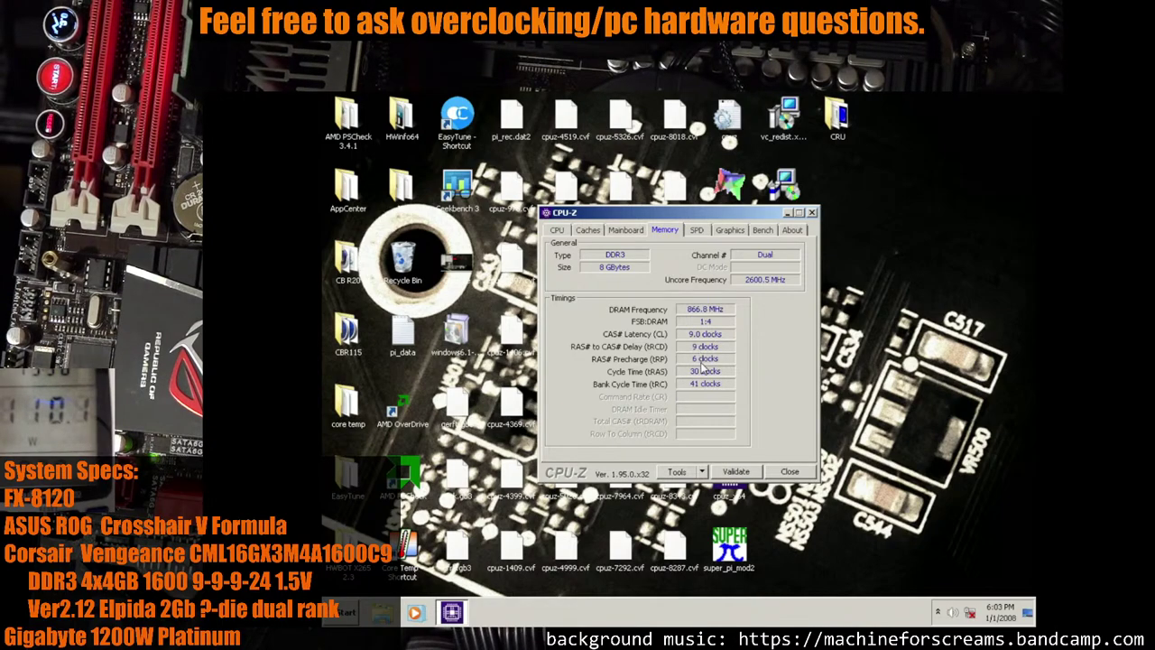
click(812, 212)
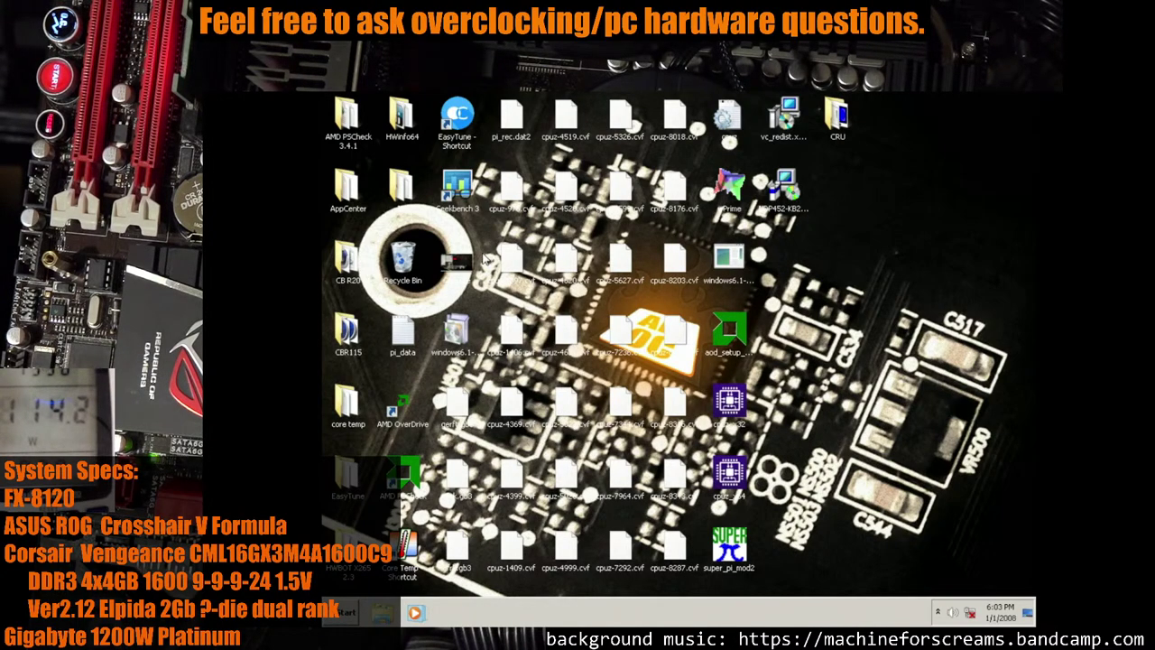
double_click(358, 343)
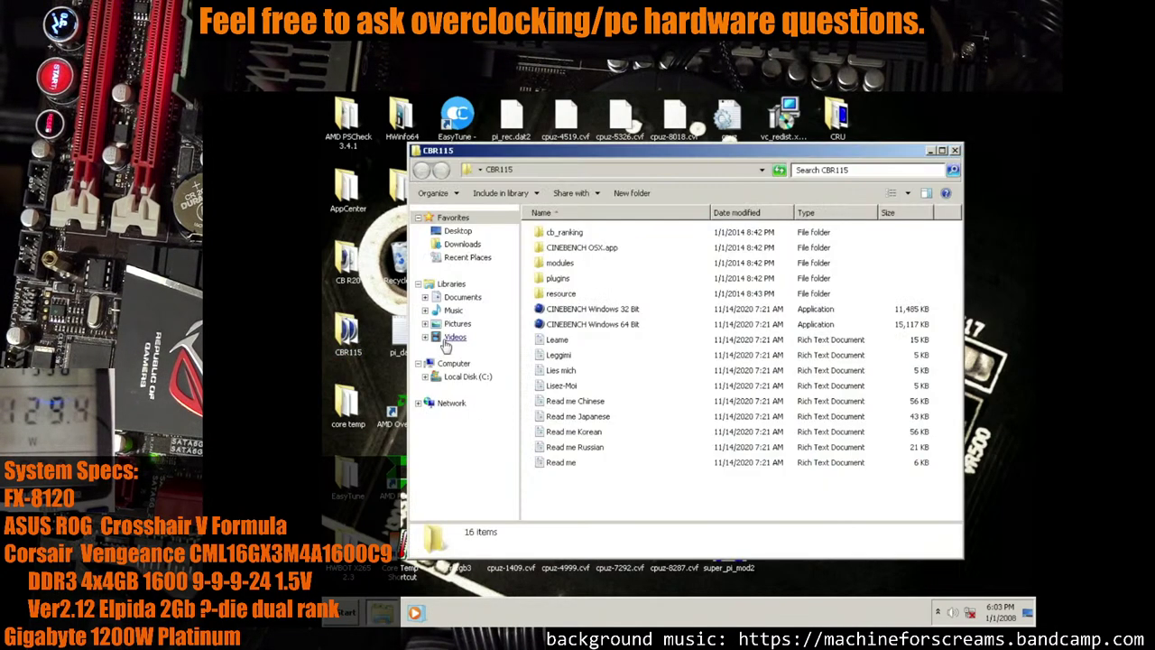
double_click(581, 324)
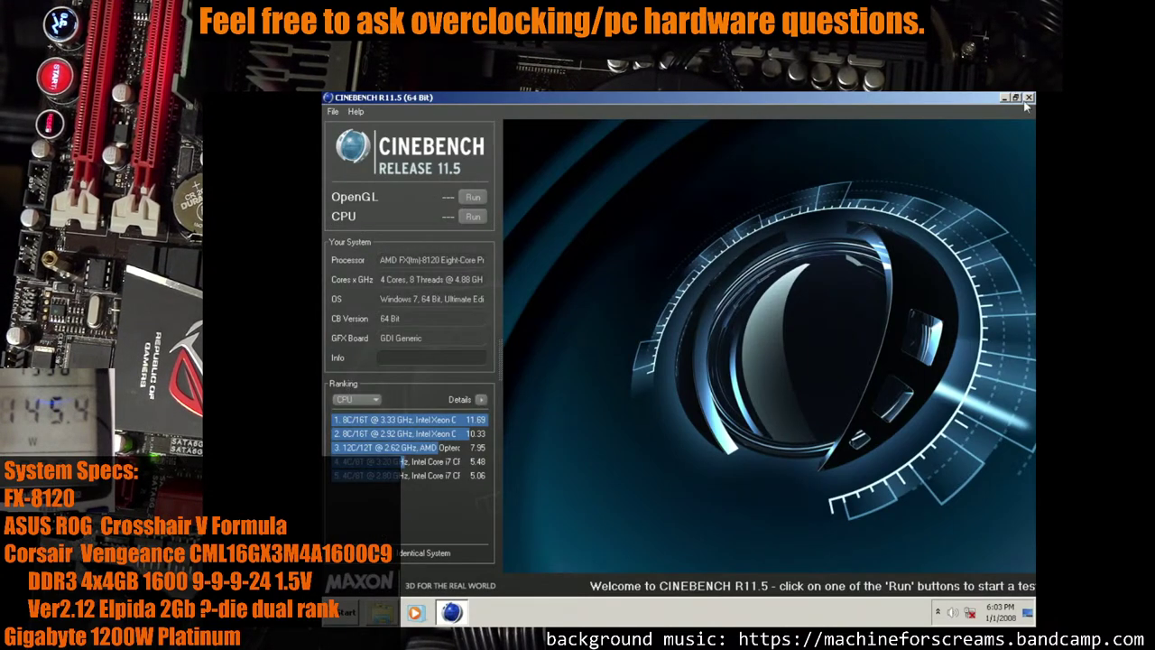
click(1029, 97)
key(alt+F4)
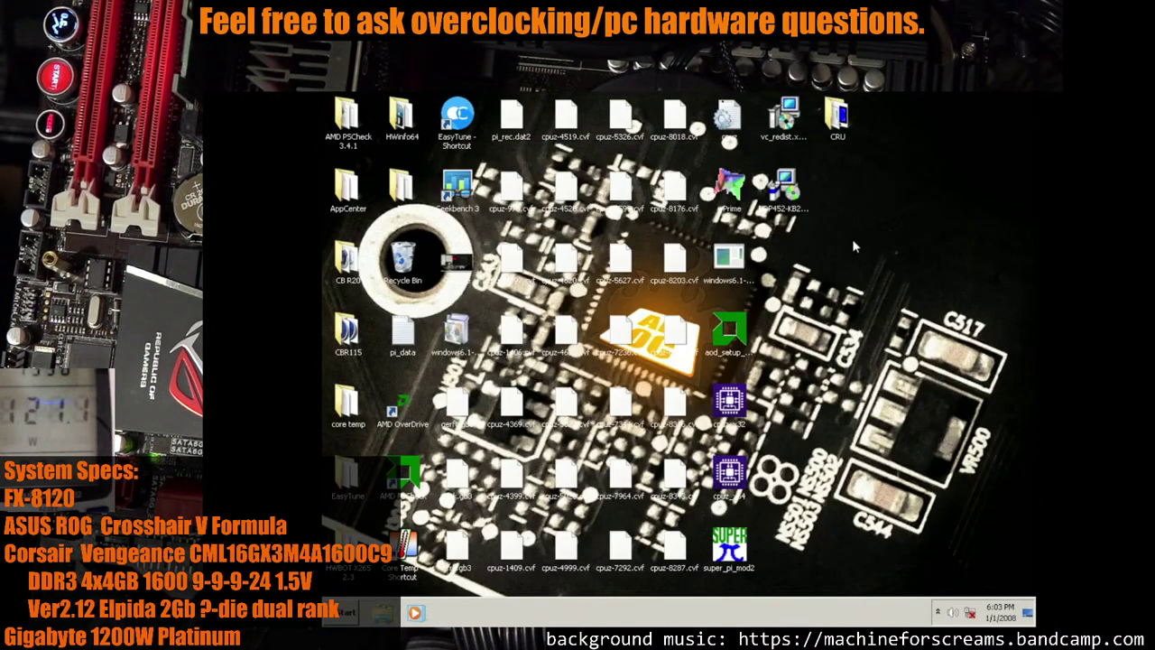
Run the 64-bit benchmarks in Geekbench 3 and close the program
double_click(455, 185)
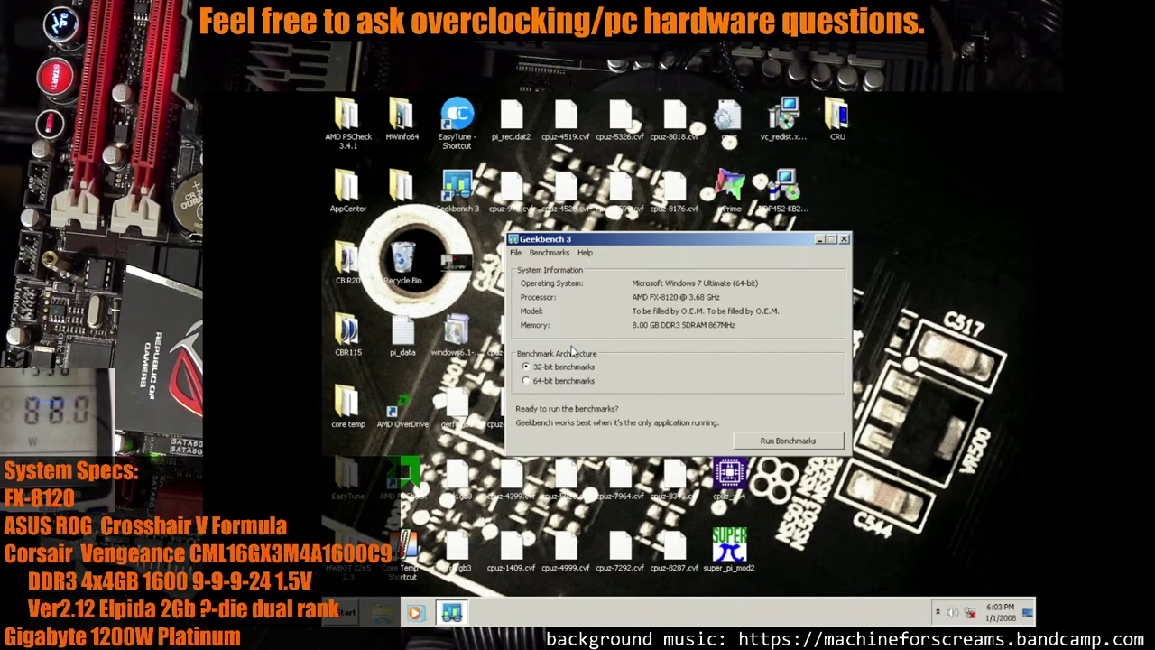
click(552, 382)
click(756, 444)
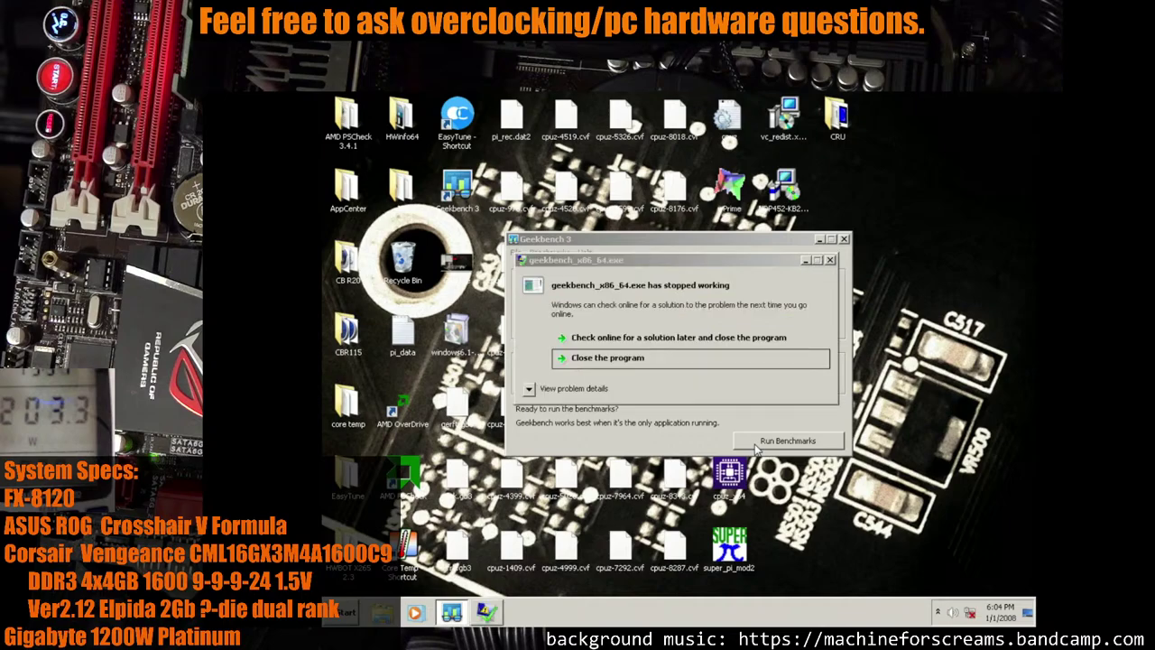
click(745, 359)
click(843, 239)
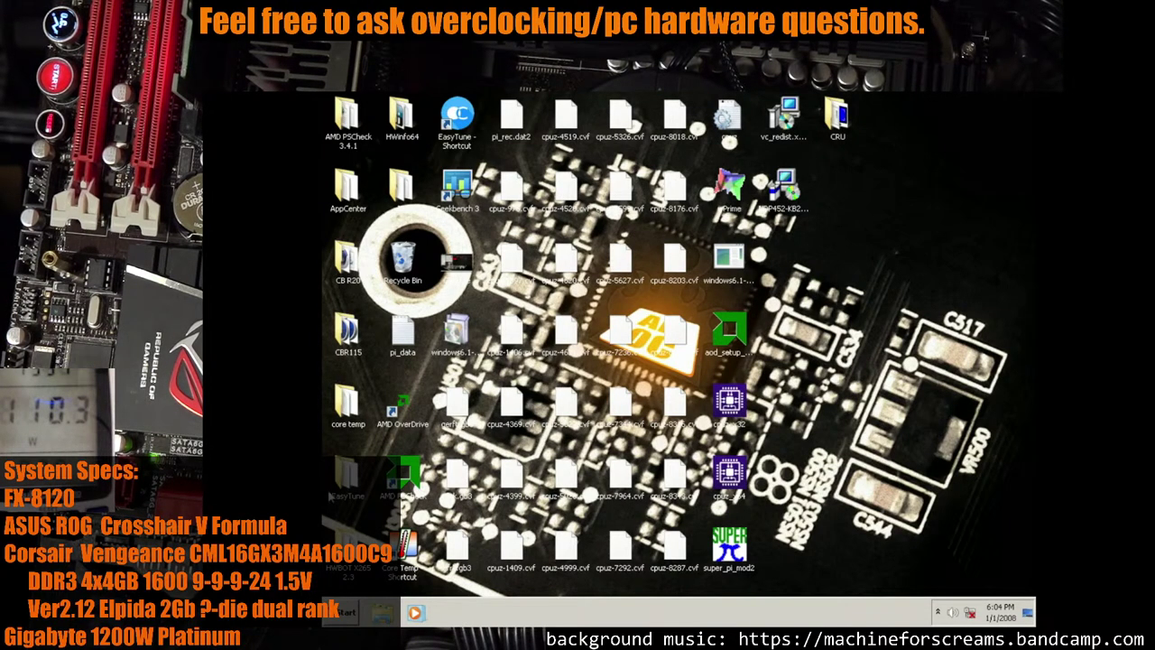
Restart Windows and enter the Extreme Tweaker page of the BIOS setup
right_click(327, 621)
click(346, 612)
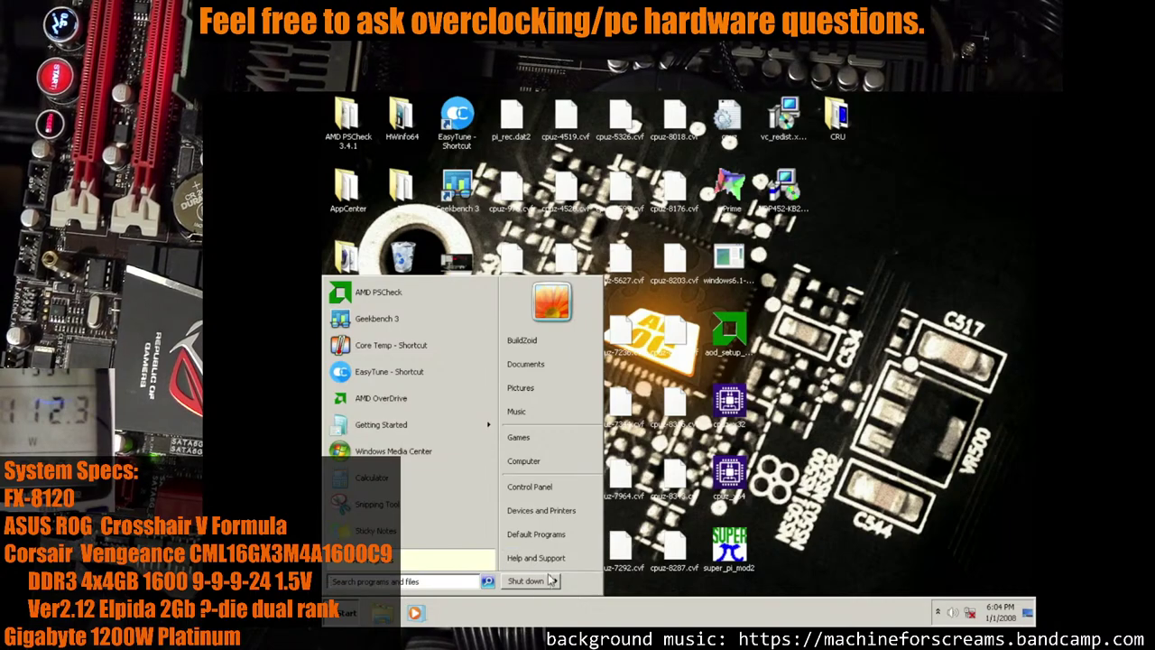
click(556, 581)
click(591, 548)
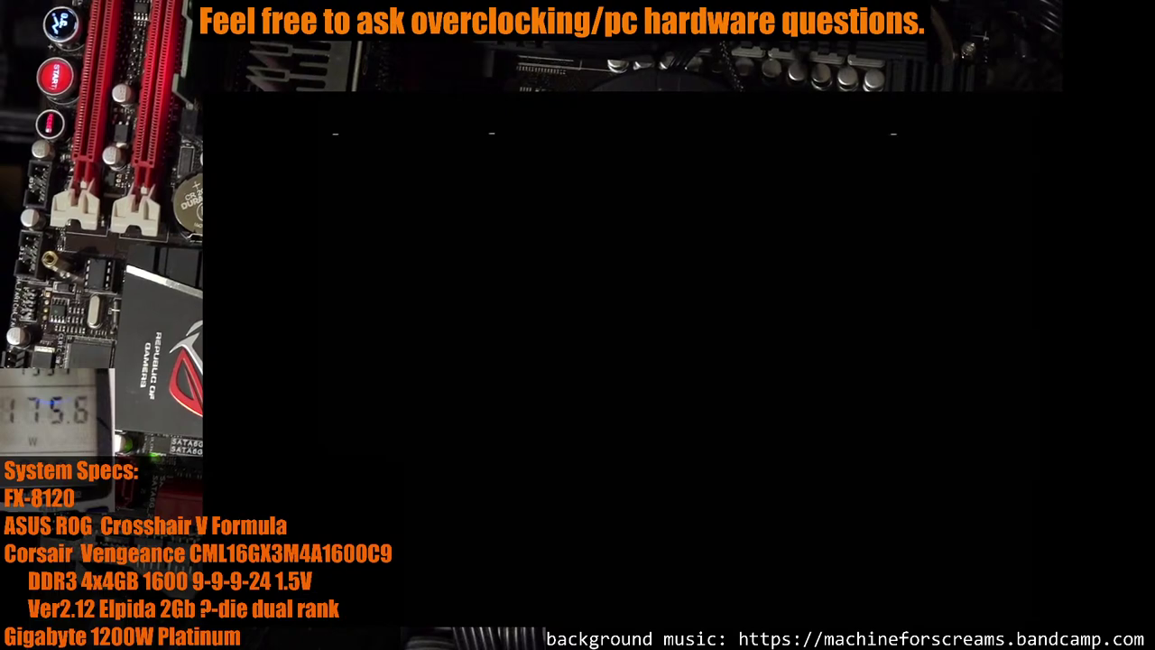
key(Right)
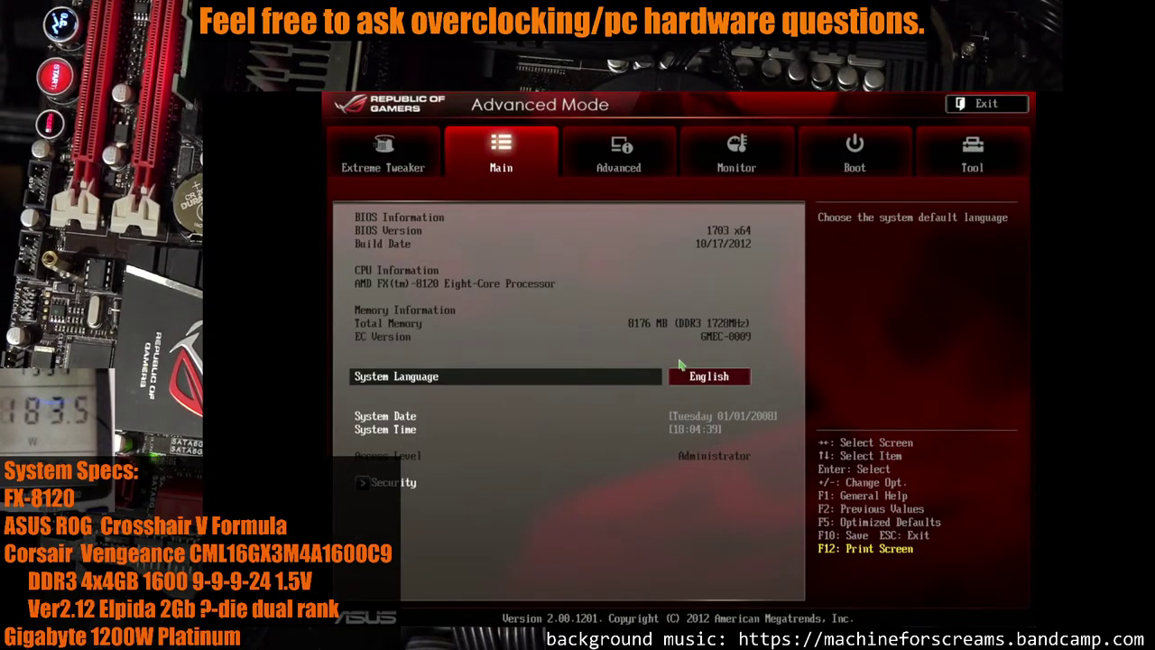
key(Left)
Set the DRAM Voltage to 1.70000 V, save the configuration and reset
key(Down)
key(Down)
key(Down)
key(Down)
key(Down)
key(Down)
key(Down)
key(Down)
key(Down)
key(Down)
key(Down)
key(Down)
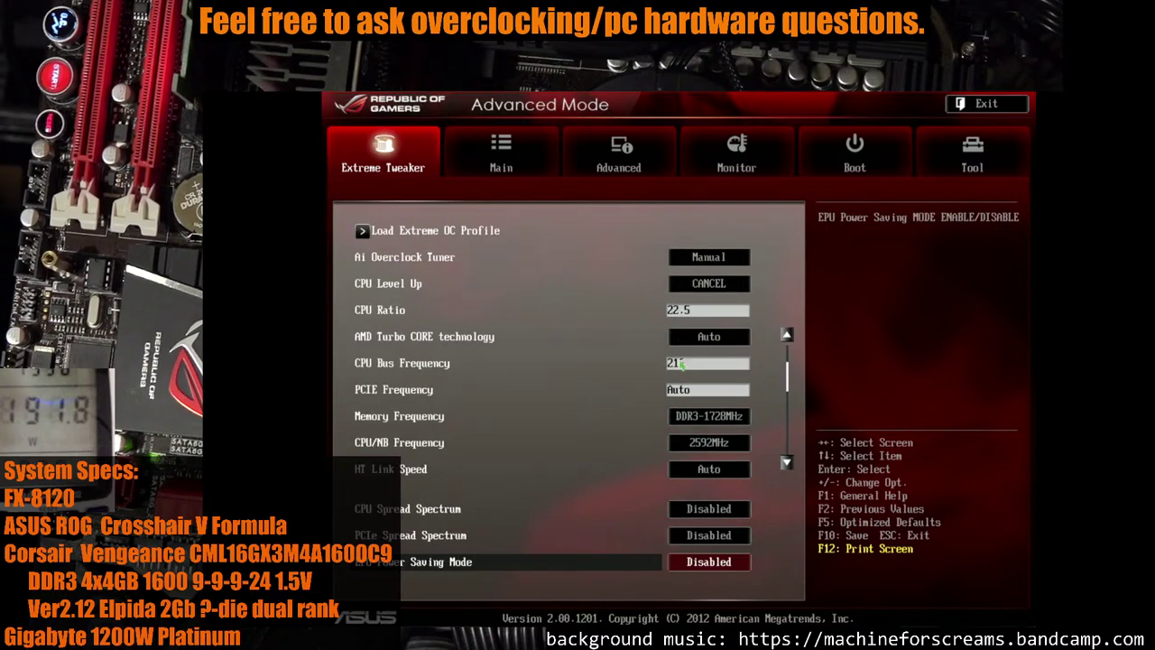
key(Down)
key(Down)
key(Down)
key(Down)
key(Down)
key(Down)
key(Down)
key(Down)
key(Down)
key(Up)
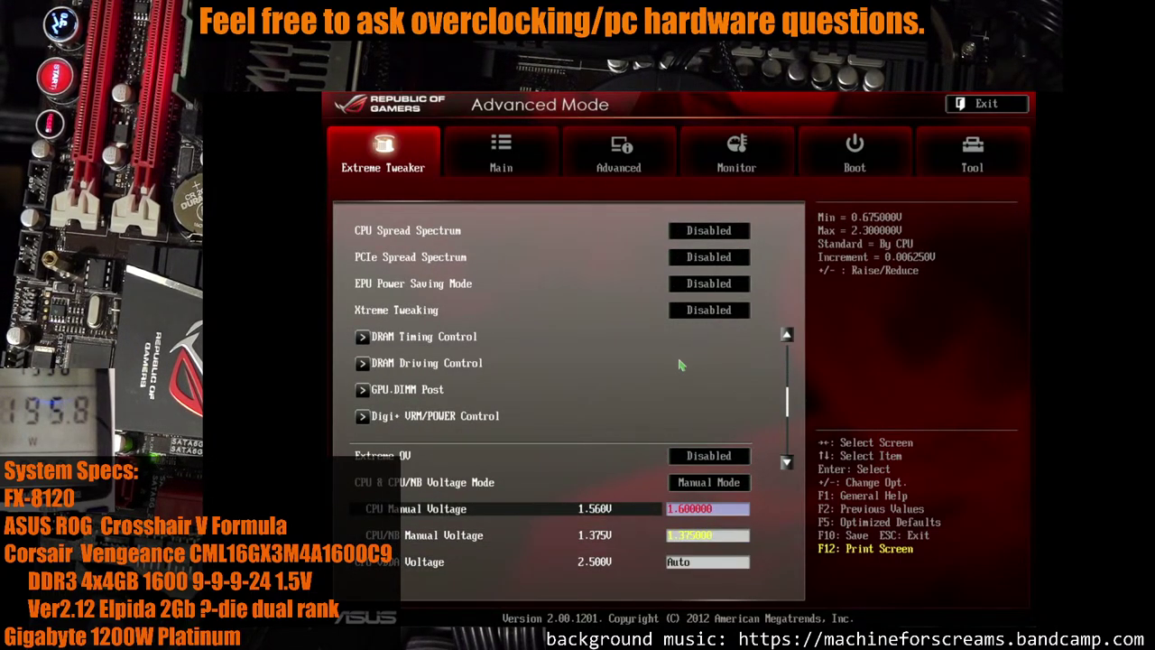
key(Down)
key(Down)
key(Down)
key(Down)
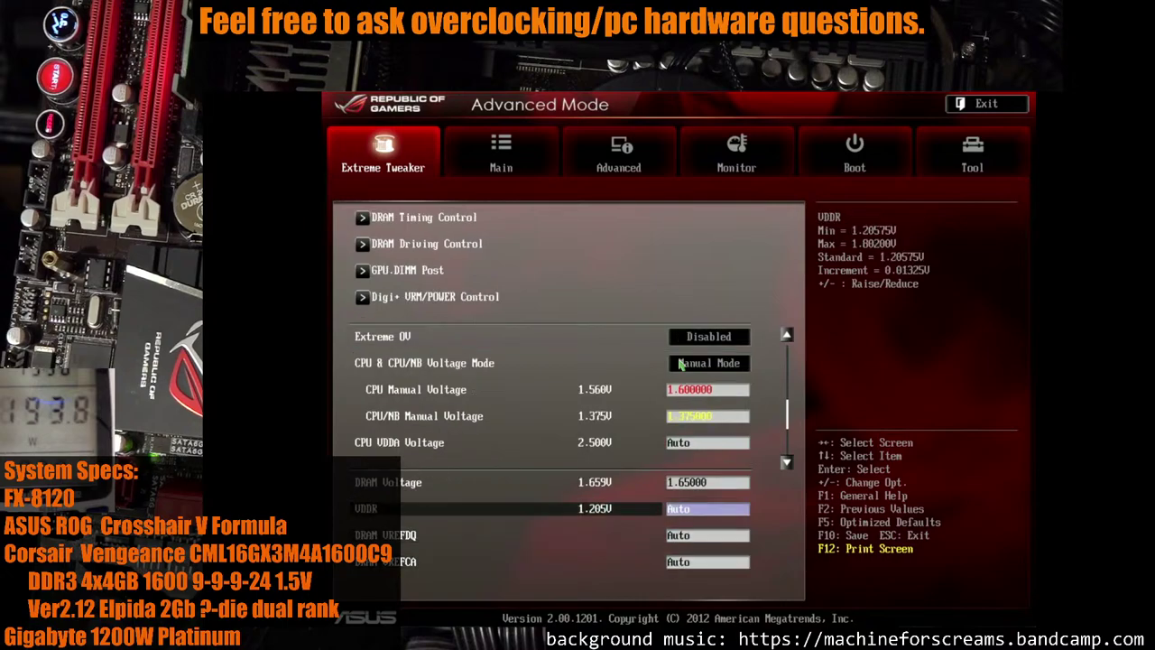
key(Up)
key(plus)
key(plus)
key(plus)
key(plus)
key(plus)
key(plus)
key(plus)
key(plus)
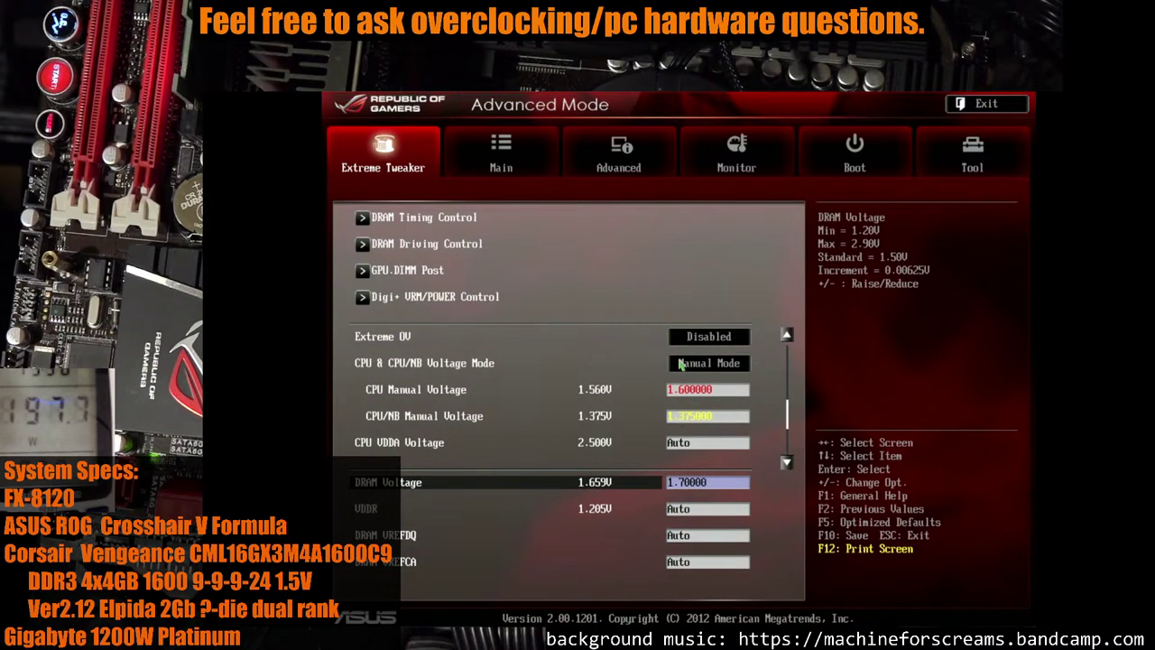
key(F10)
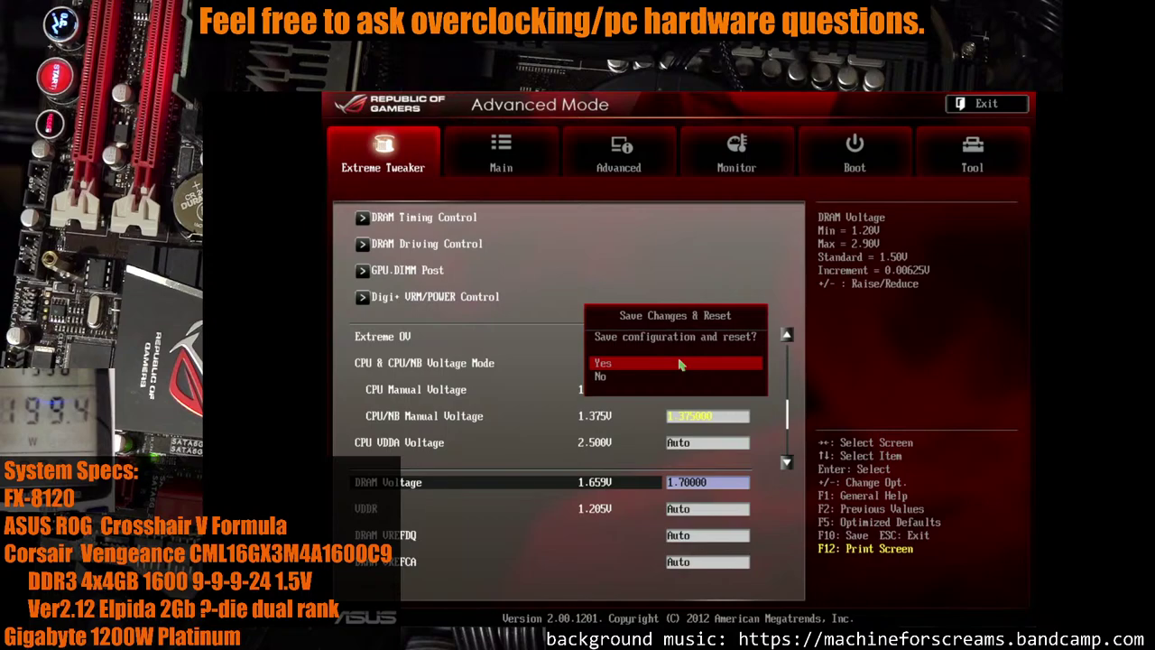
click(680, 364)
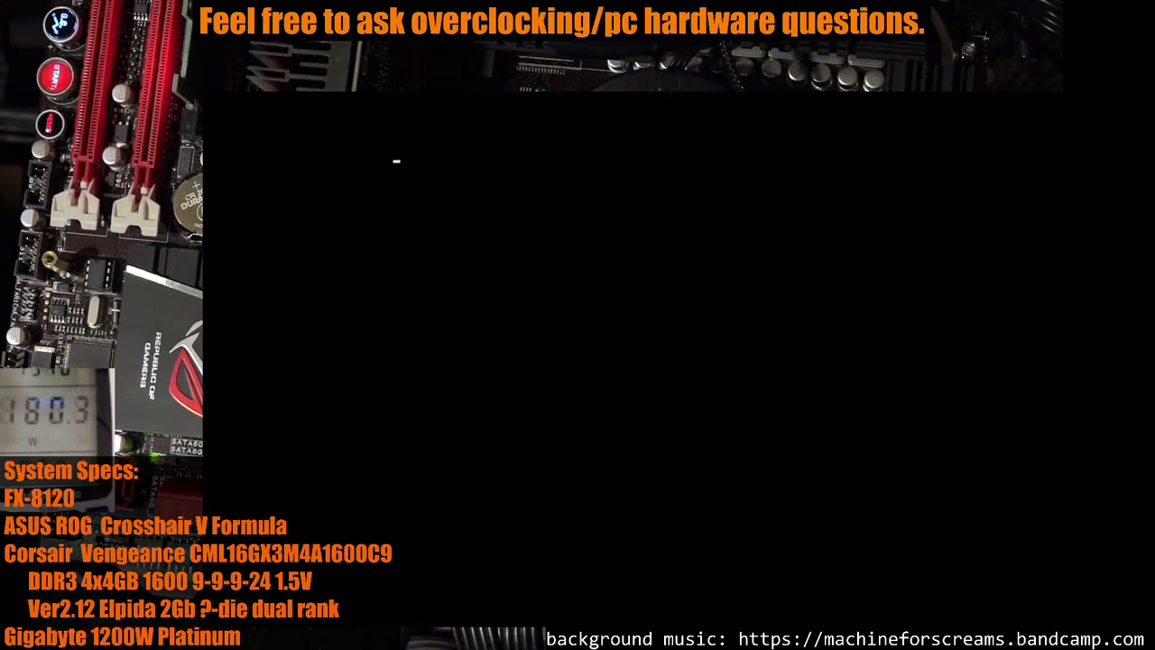
Set the DRAM Voltage to 1.60000 V, save the configuration and reset
key(Down)
key(Down)
key(Down)
key(Down)
key(Down)
key(Down)
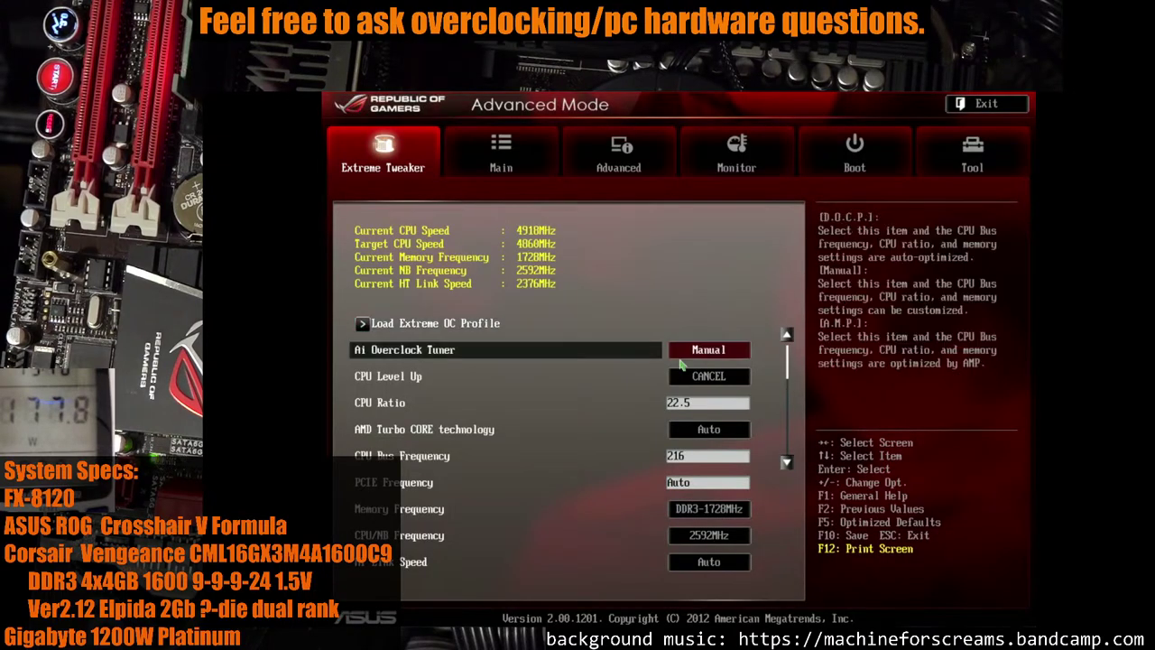
key(Down)
key(Down)
key(Down)
key(Down)
key(Down)
key(Down)
key(Down)
key(Down)
key(Down)
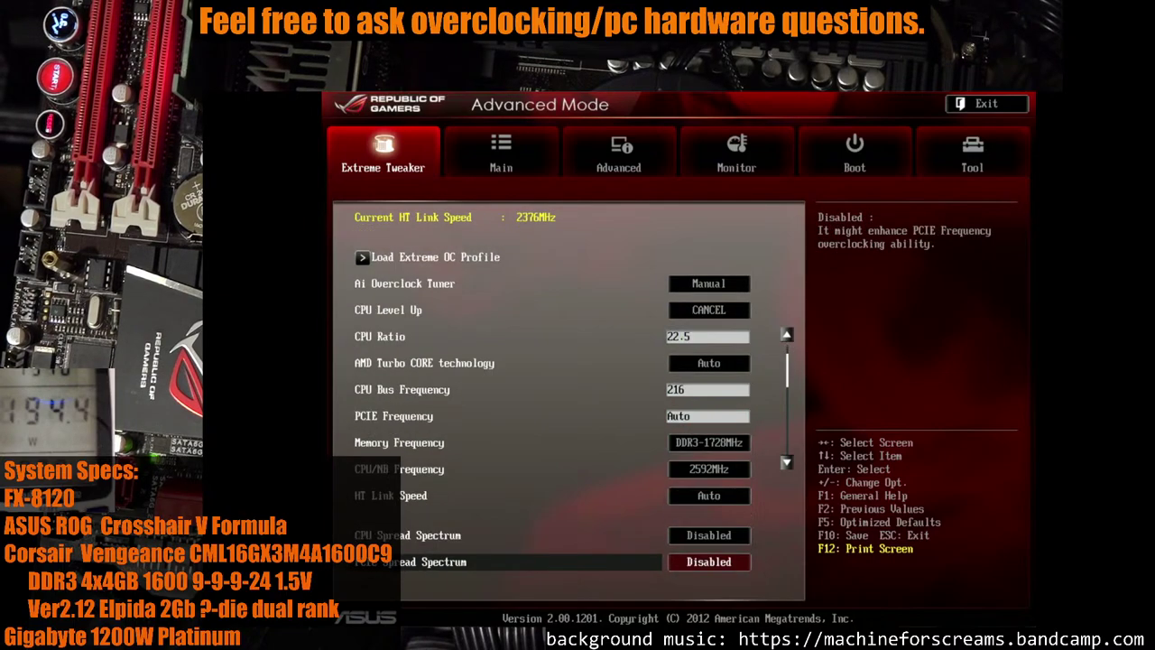
key(Down)
key(Down)
key(Down)
key(Down)
key(Down)
key(Down)
key(Down)
key(Down)
key(Down)
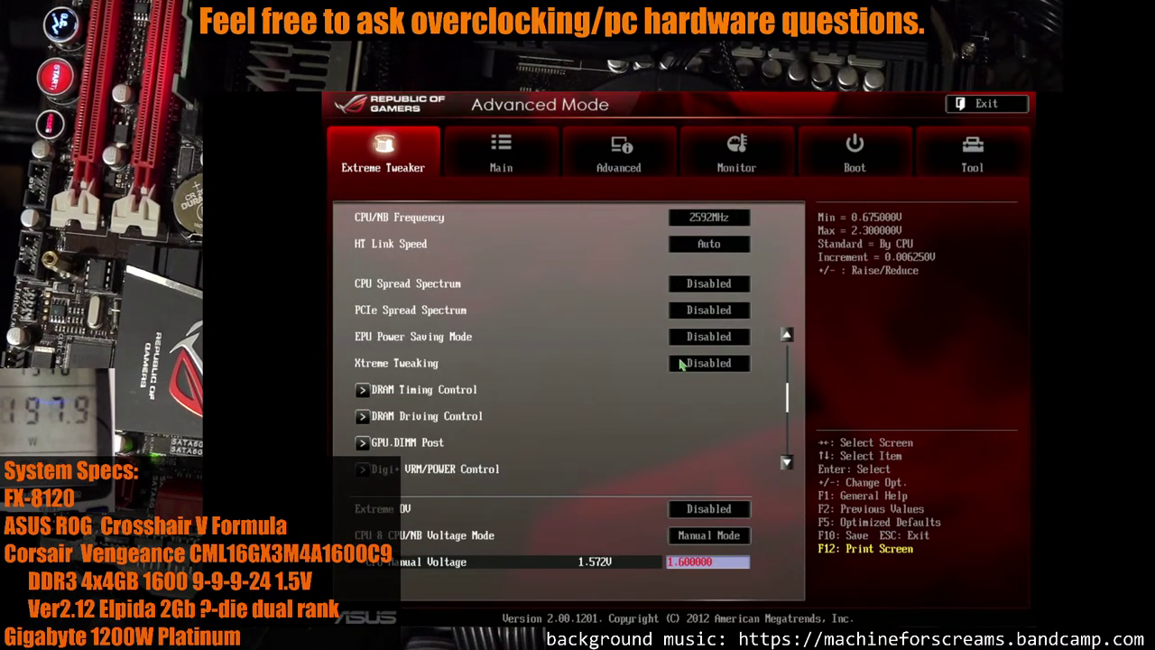
key(Down)
key(Down)
key(Up)
key(Up)
key(Up)
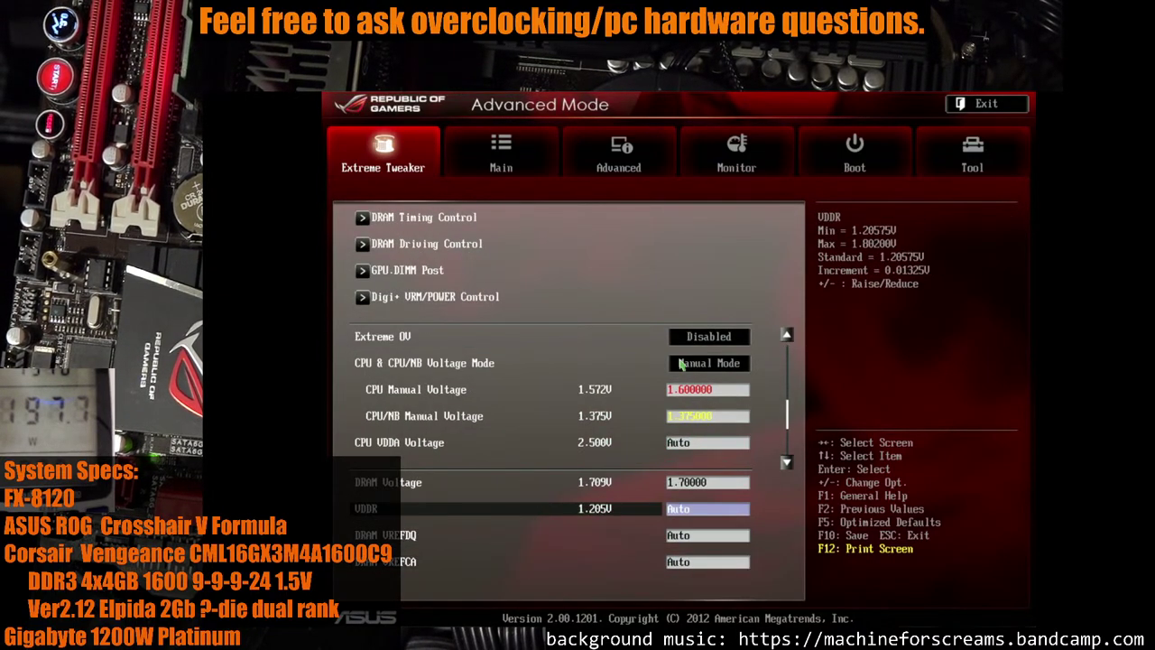
key(minus)
key(minus)
key(minus)
key(minus)
key(minus)
key(minus)
key(minus)
key(minus)
key(minus)
key(minus)
key(minus)
key(minus)
key(minus)
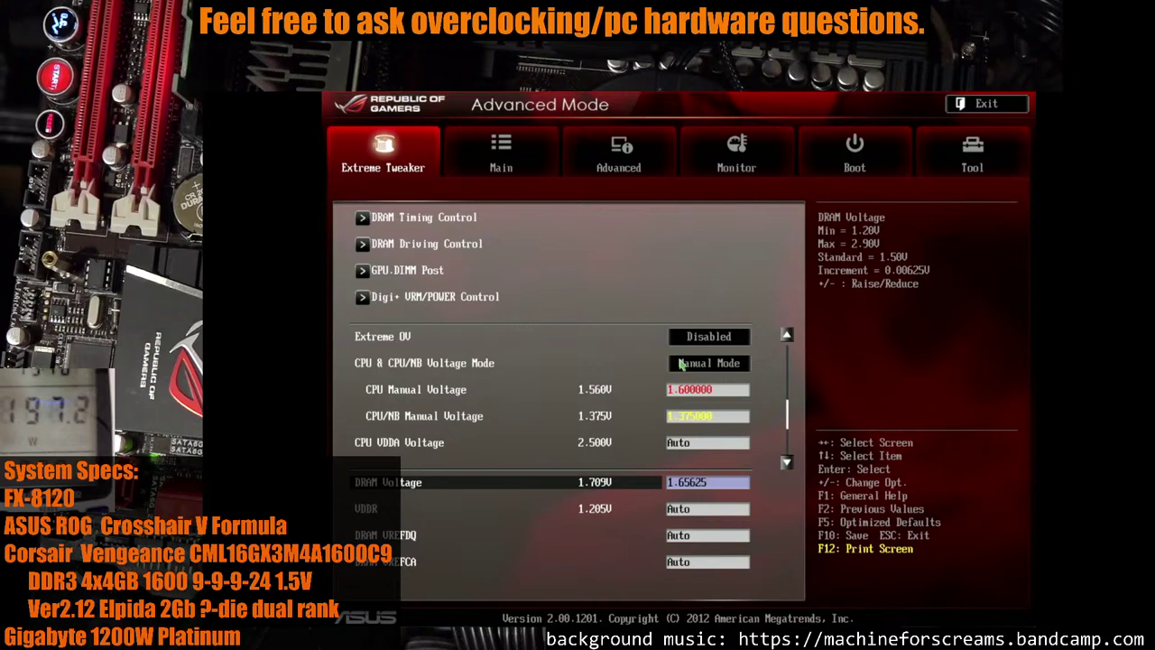
key(minus)
key(minus)
key(minus)
key(F10)
key(Return)
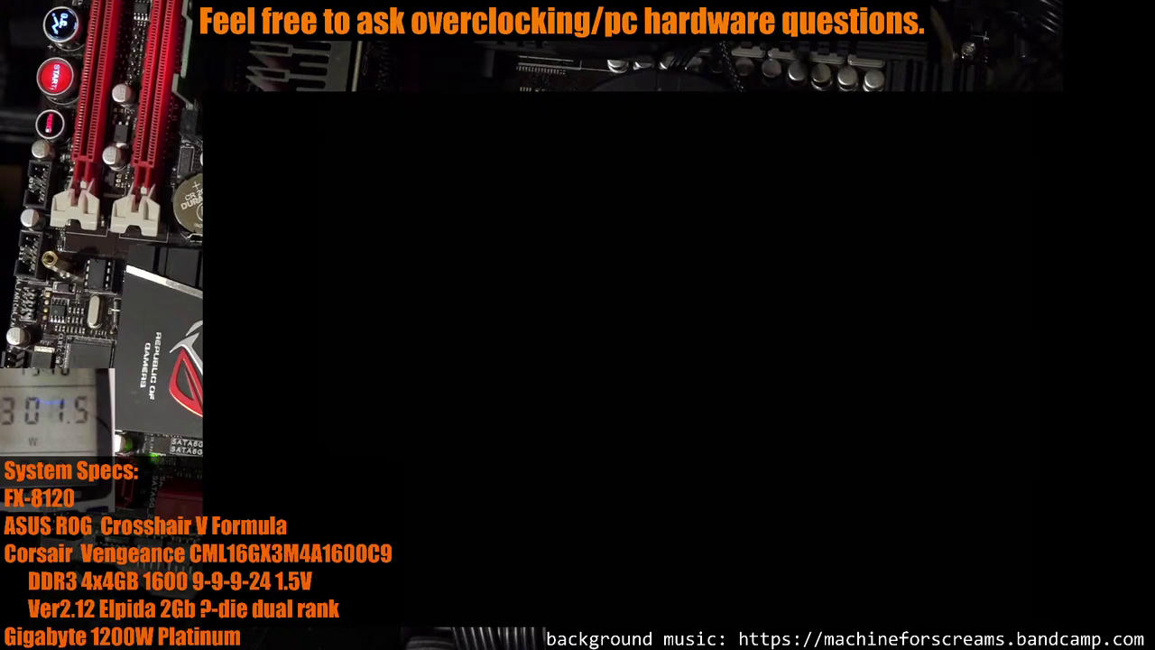
key(Return)
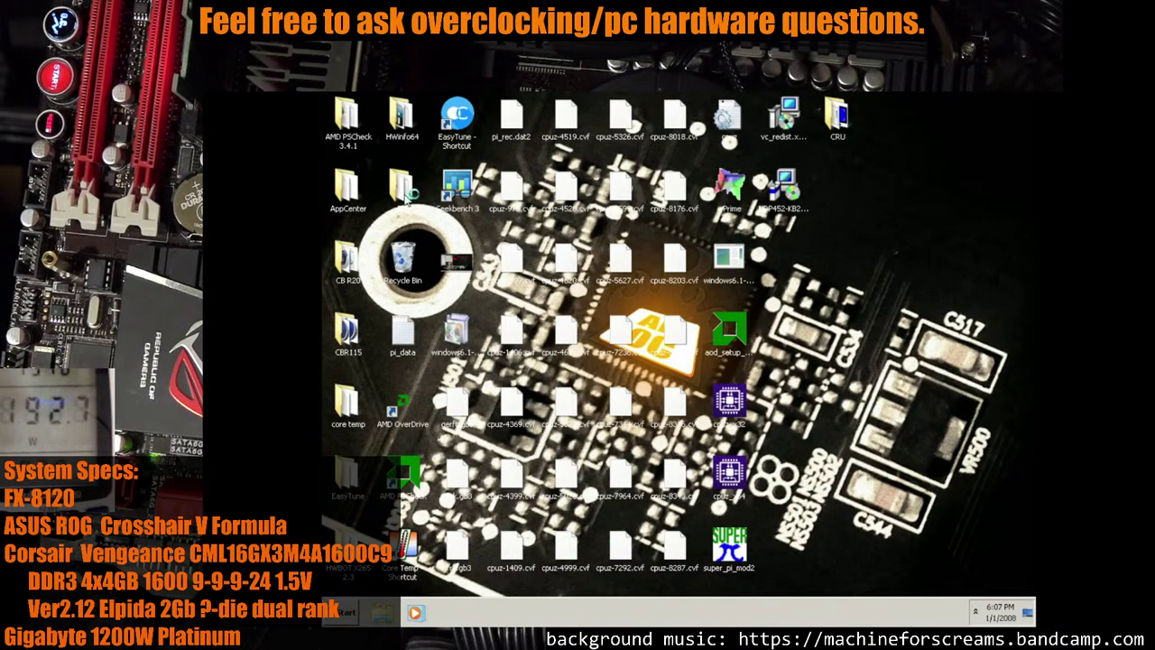
Run the 64-bit benchmarks in Geekbench 3 and close the program
double_click(460, 187)
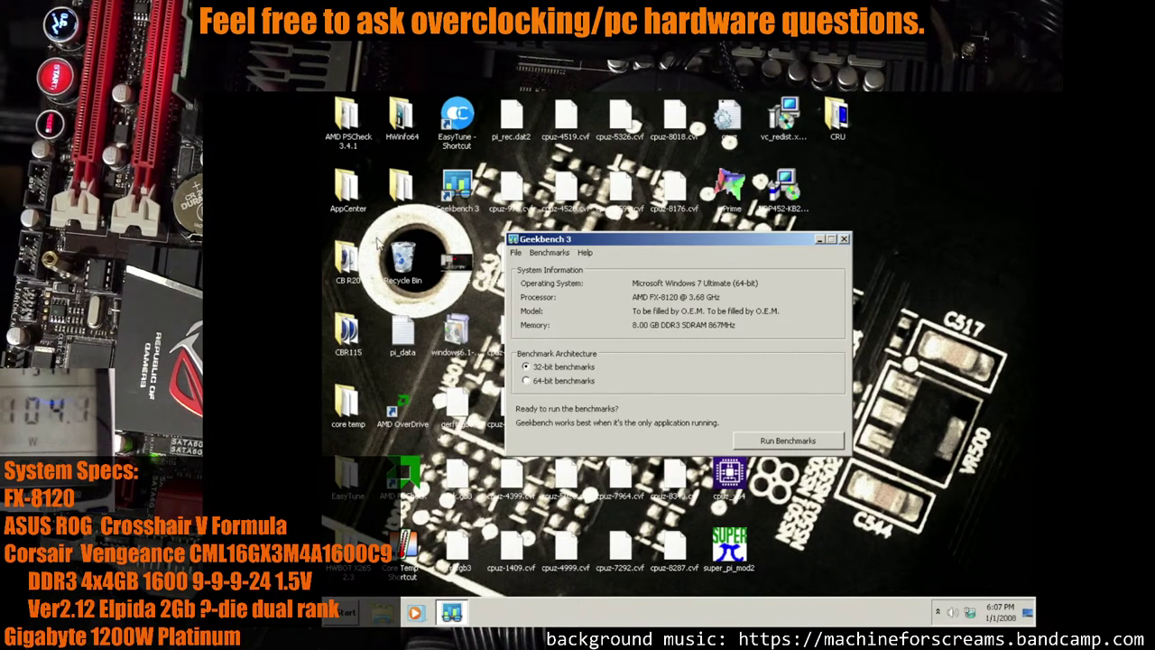
click(526, 381)
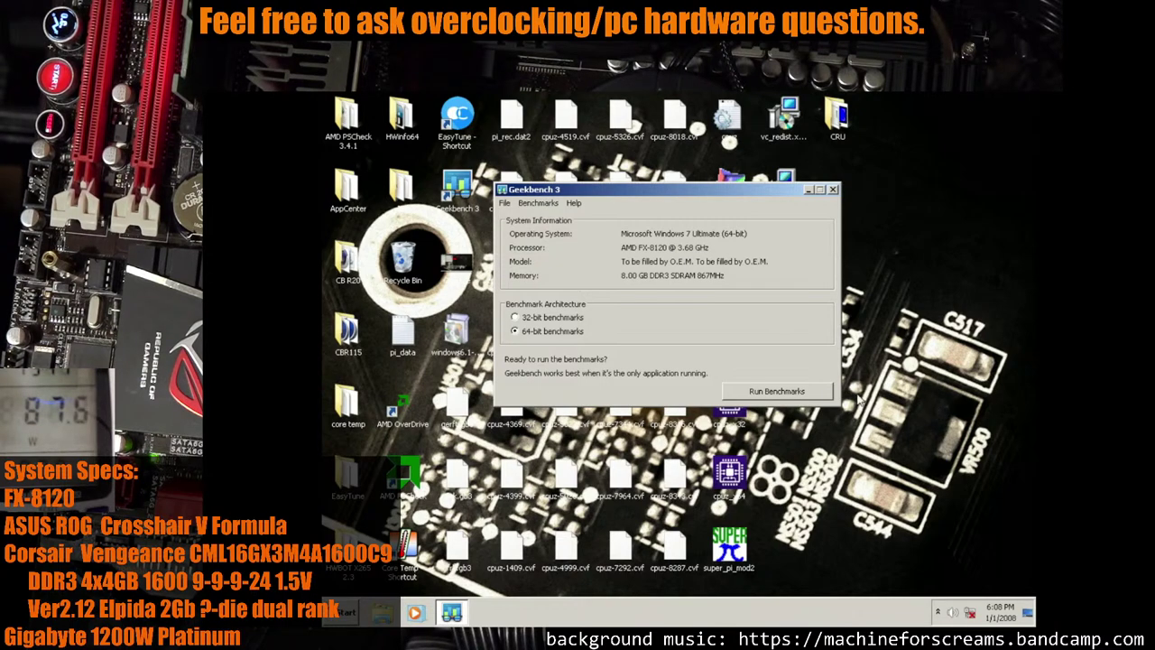
key(Return)
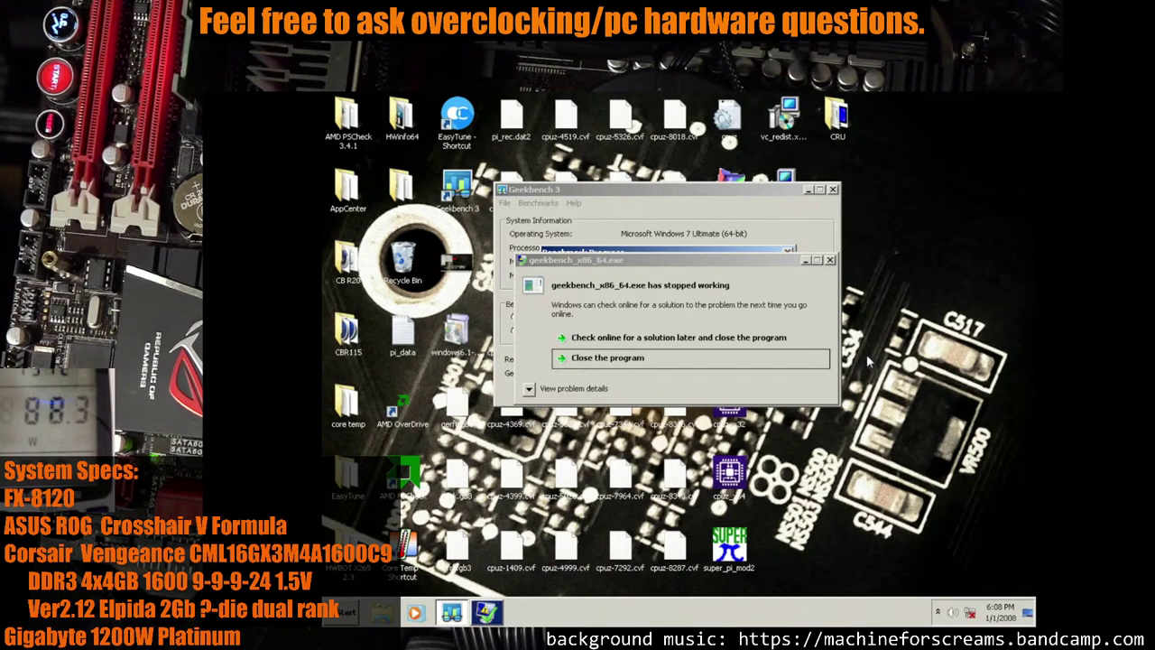
click(830, 261)
click(833, 190)
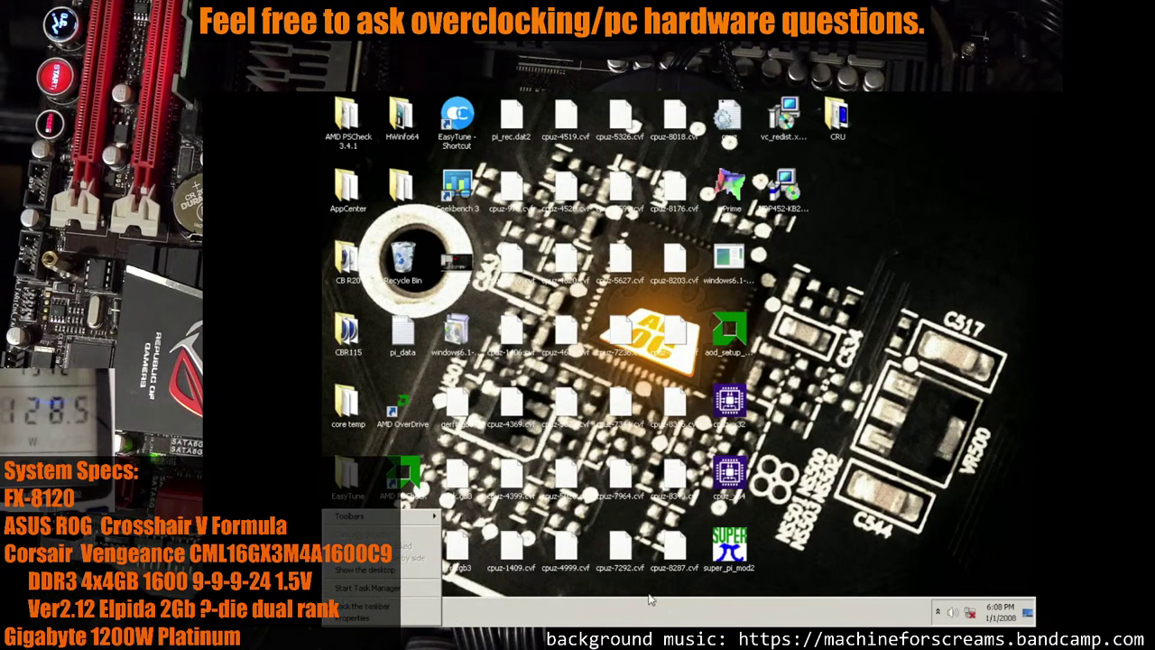
Restart Windows and enter the Extreme Tweaker page of the BIOS setup
click(348, 612)
mouse_move(562, 588)
click(608, 557)
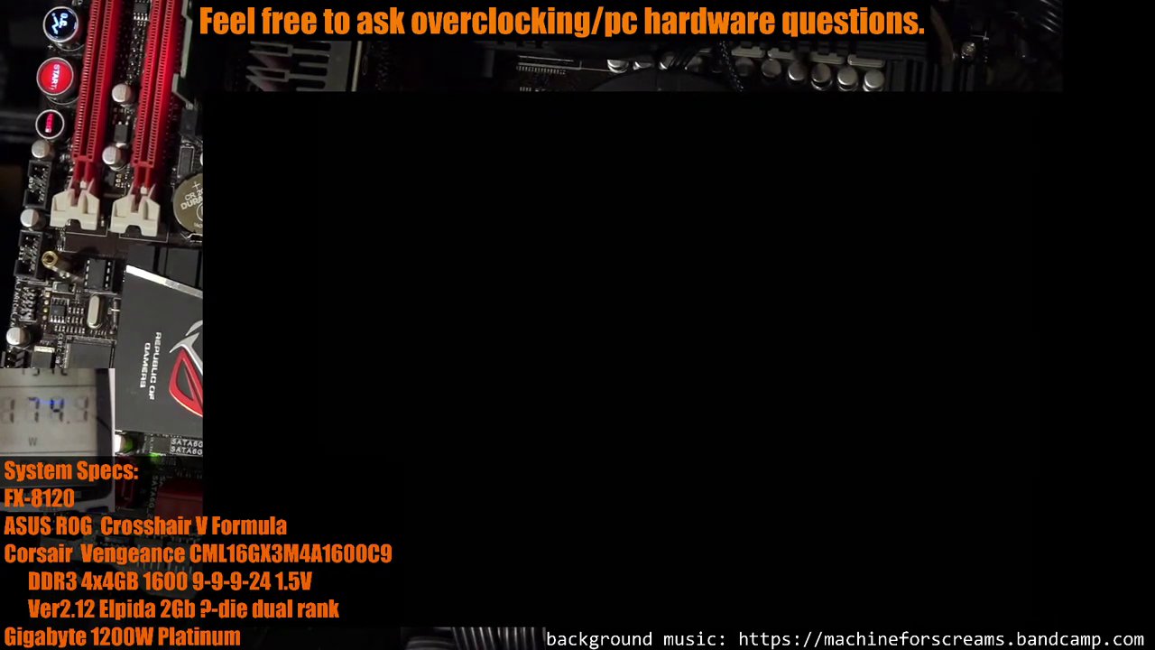
Set the DRAM Voltage to 1.65000 V
key(Down)
key(Down)
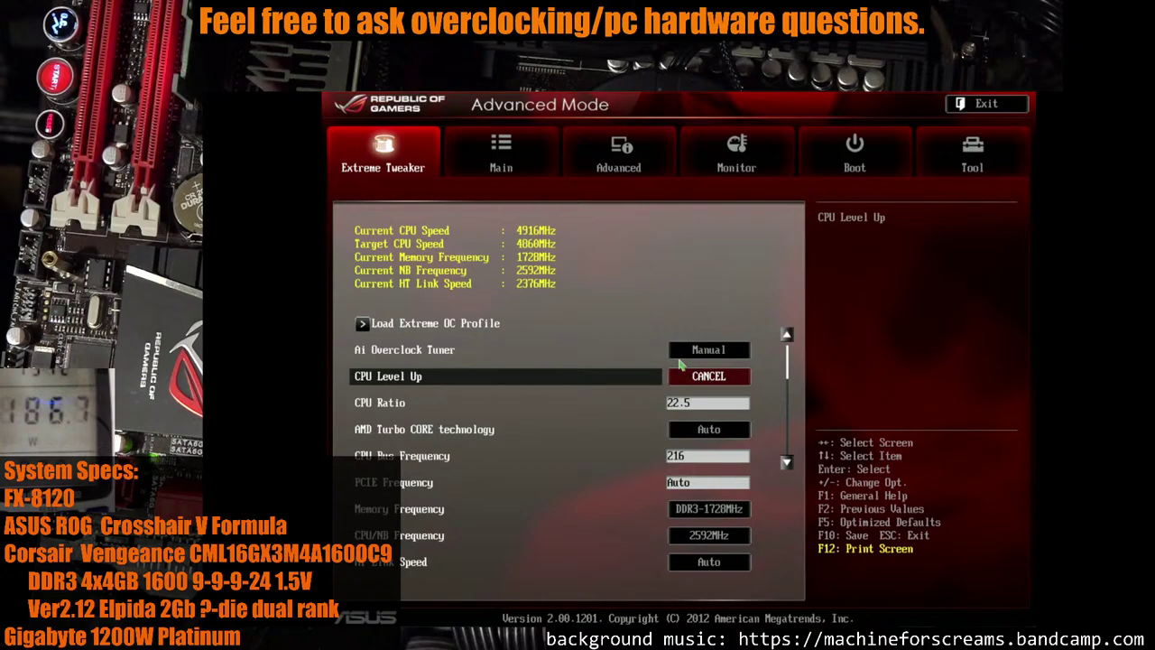
key(Down)
key(Down)
key(Down)
key(Down)
key(Down)
key(Down)
key(Down)
key(Down)
key(Down)
key(Down)
key(Down)
key(Down)
key(Down)
key(Down)
key(Down)
key(Down)
key(Down)
key(Down)
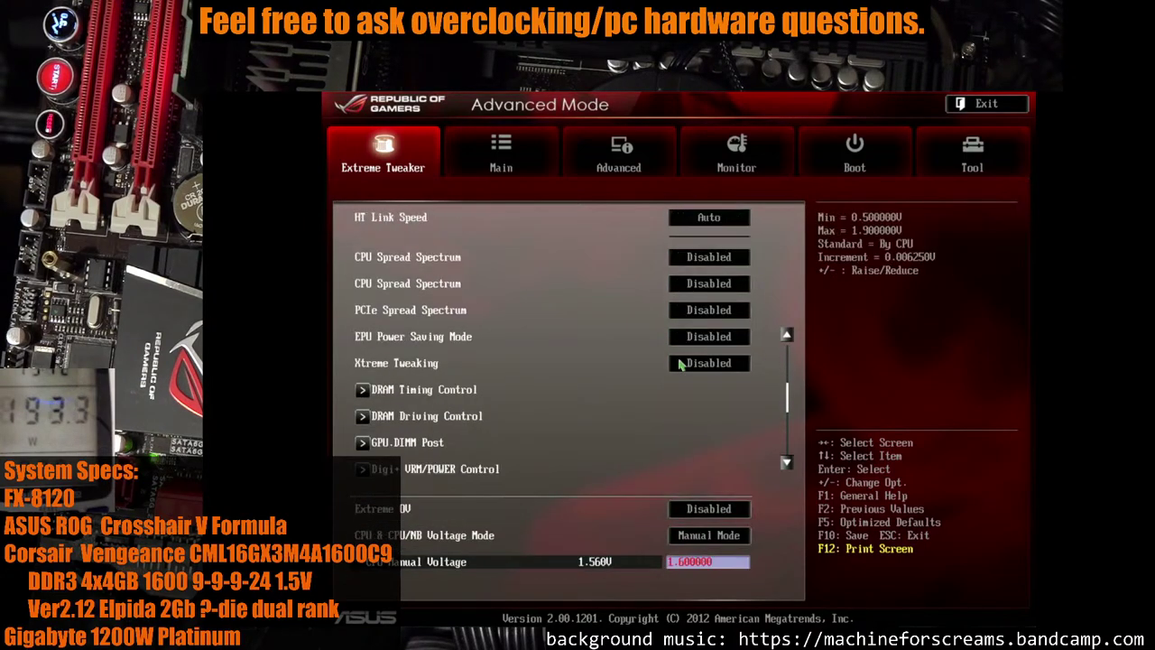
key(Down)
key(Down)
key(Down)
key(Down)
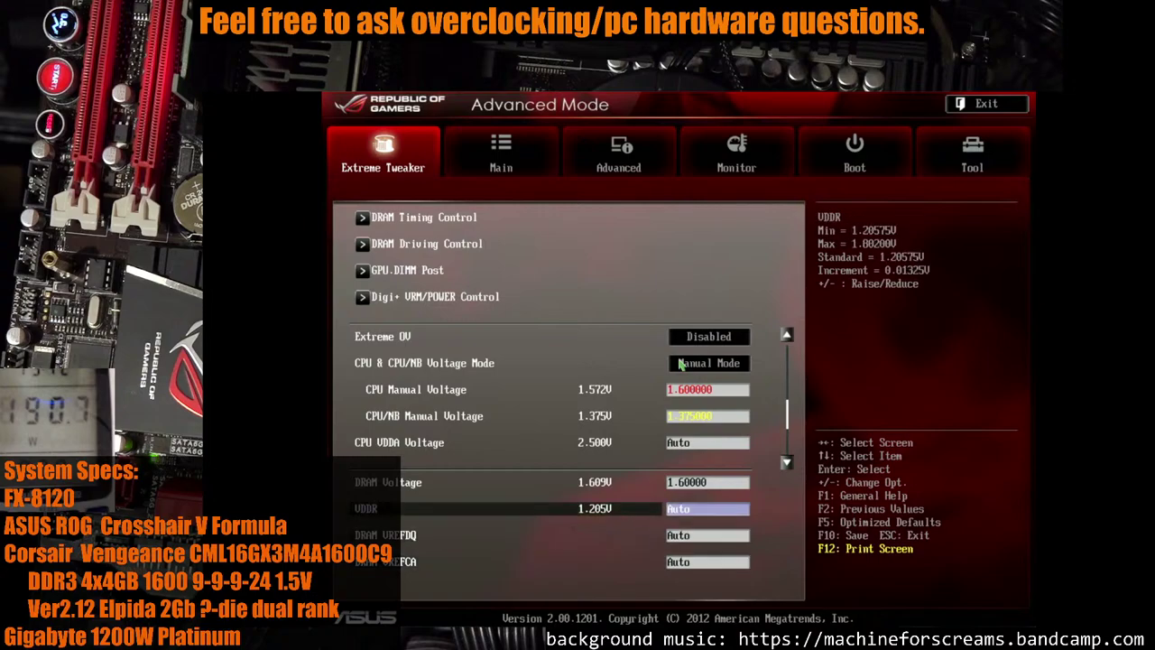
key(Up)
key(plus)
key(plus)
key(plus)
key(plus)
key(plus)
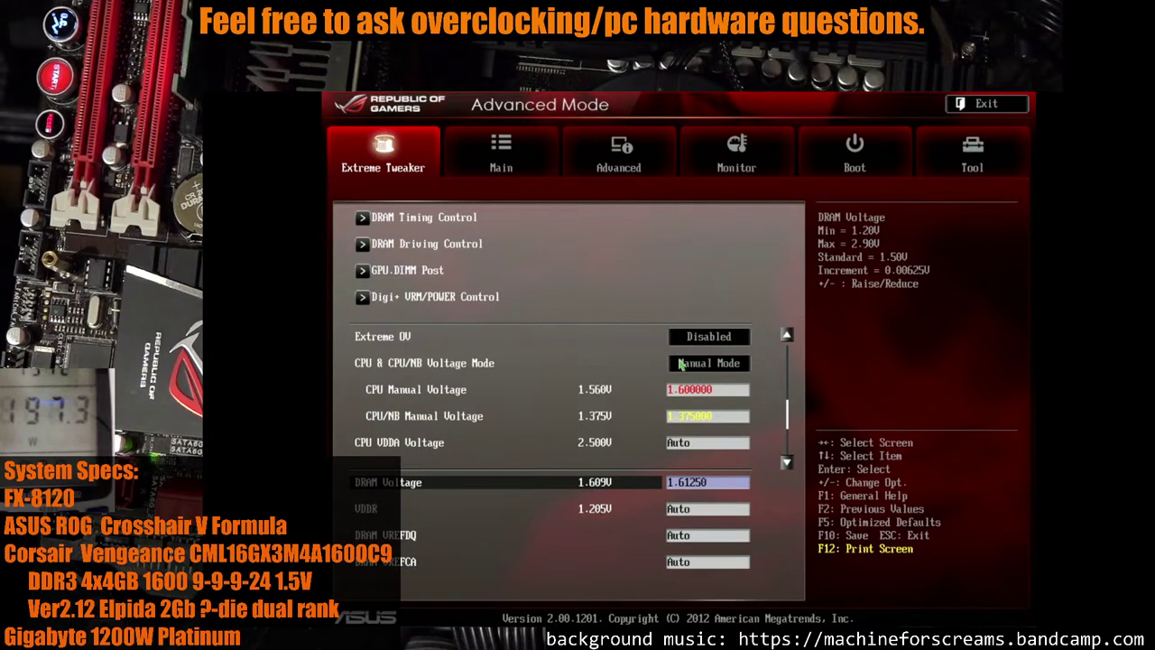
key(plus)
key(plus)
key(plus)
In DRAM Timing Control, set the DRAM RAS# PRE Time to 7 and the DRAM RAS# ACT Time to 24
key(Up)
key(Up)
key(Up)
key(Up)
key(Up)
key(Up)
key(Up)
key(Up)
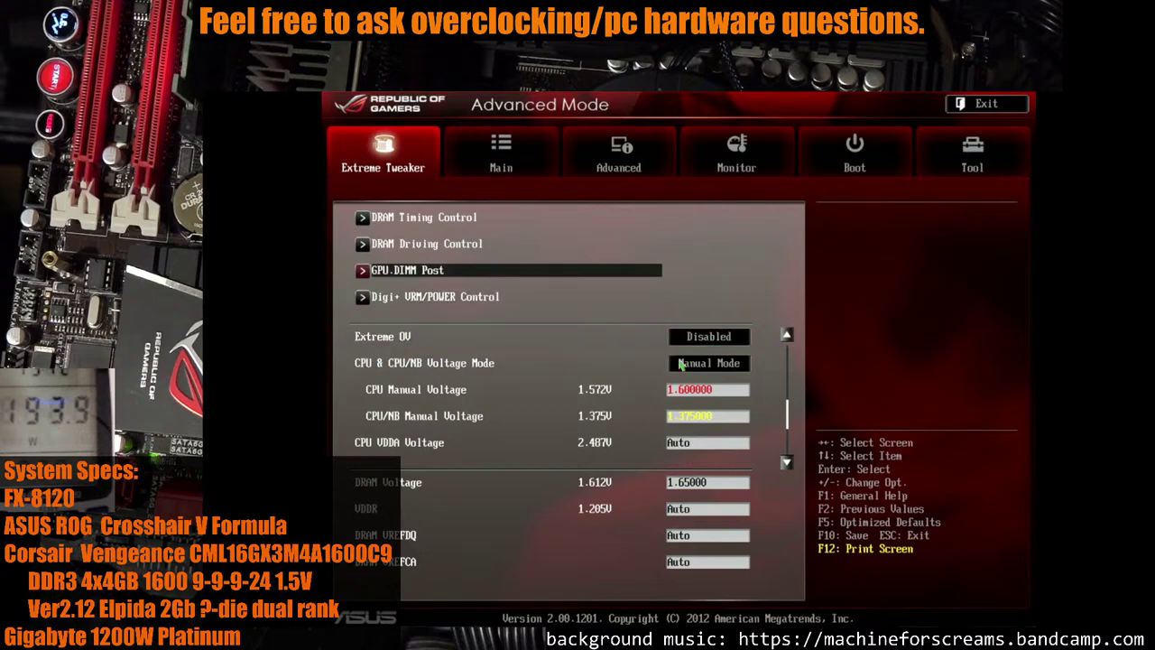
key(Up)
key(Return)
key(Down)
key(Down)
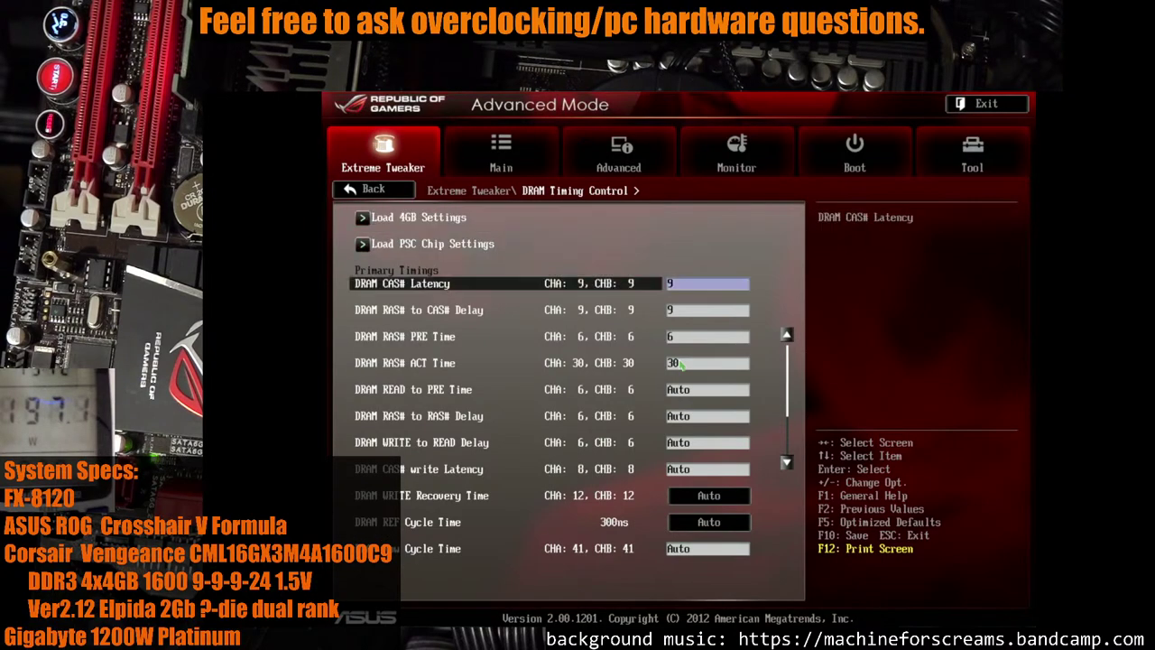
key(Down)
key(Down)
text(7)
key(Down)
text(28)
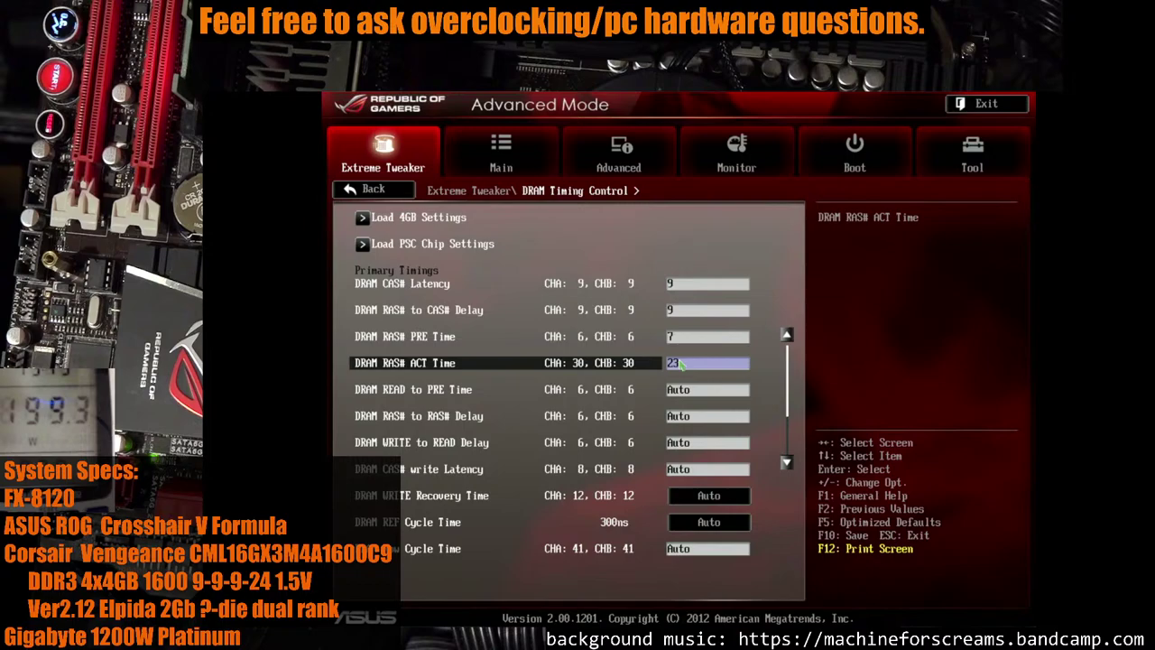
text(21)
text(24)
key(Down)
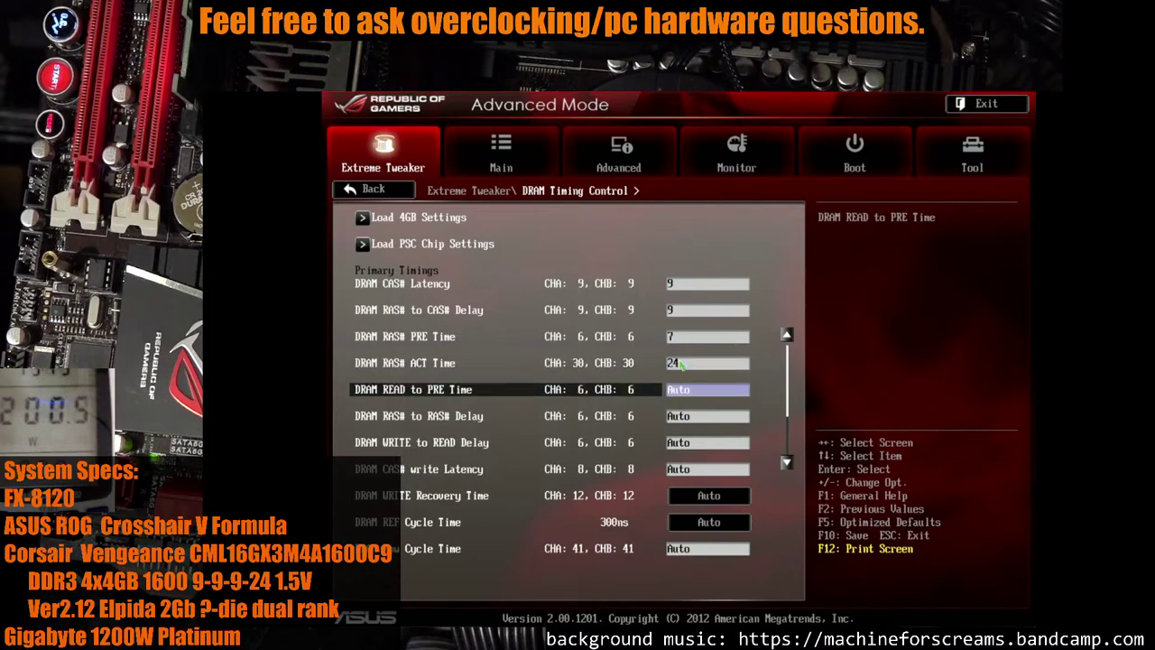
Set the DRAM Row Cycle Time to 31
key(Down)
key(Down)
key(Down)
key(Down)
key(Down)
key(Down)
key(Down)
key(Down)
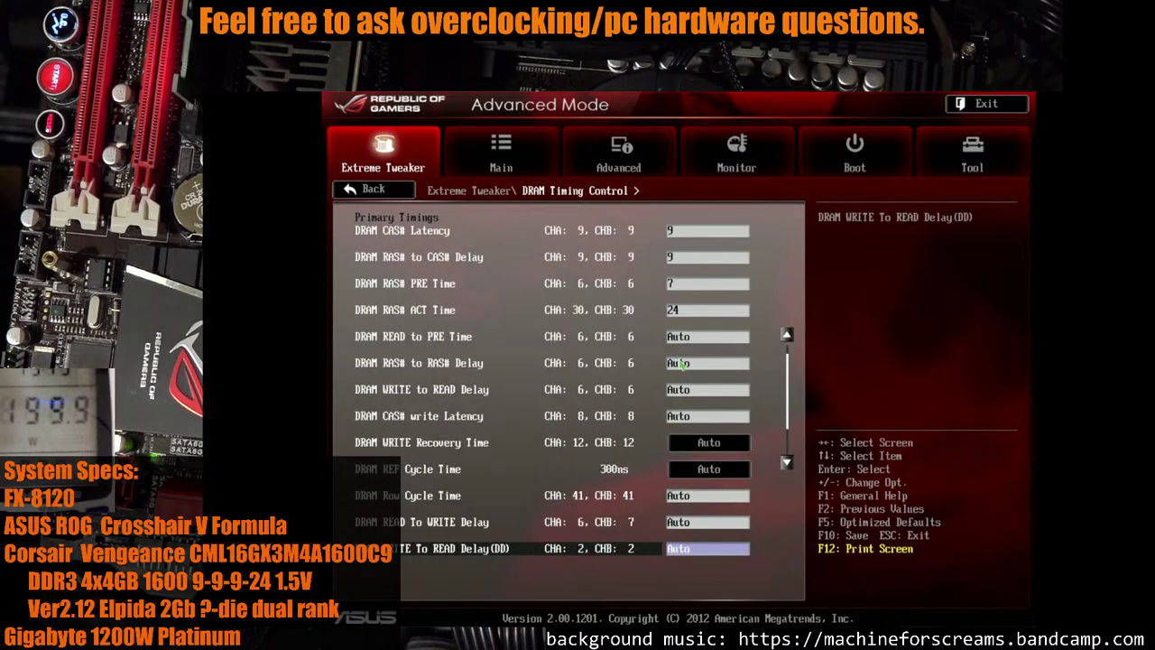
key(Up)
key(Up)
key(Up)
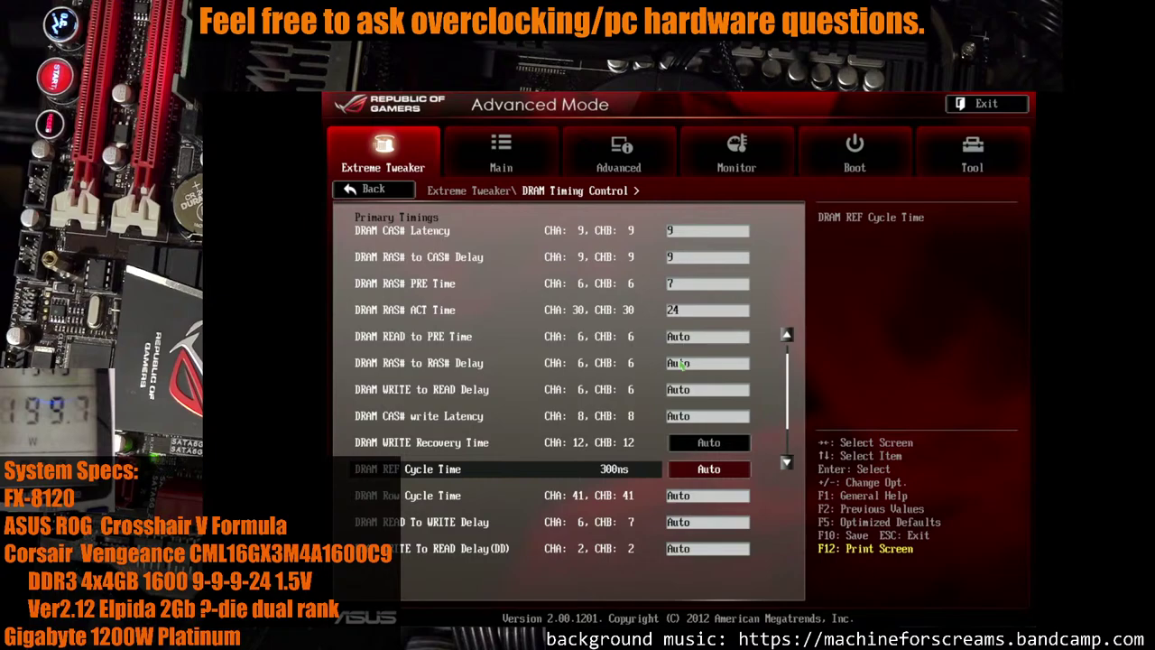
key(Down)
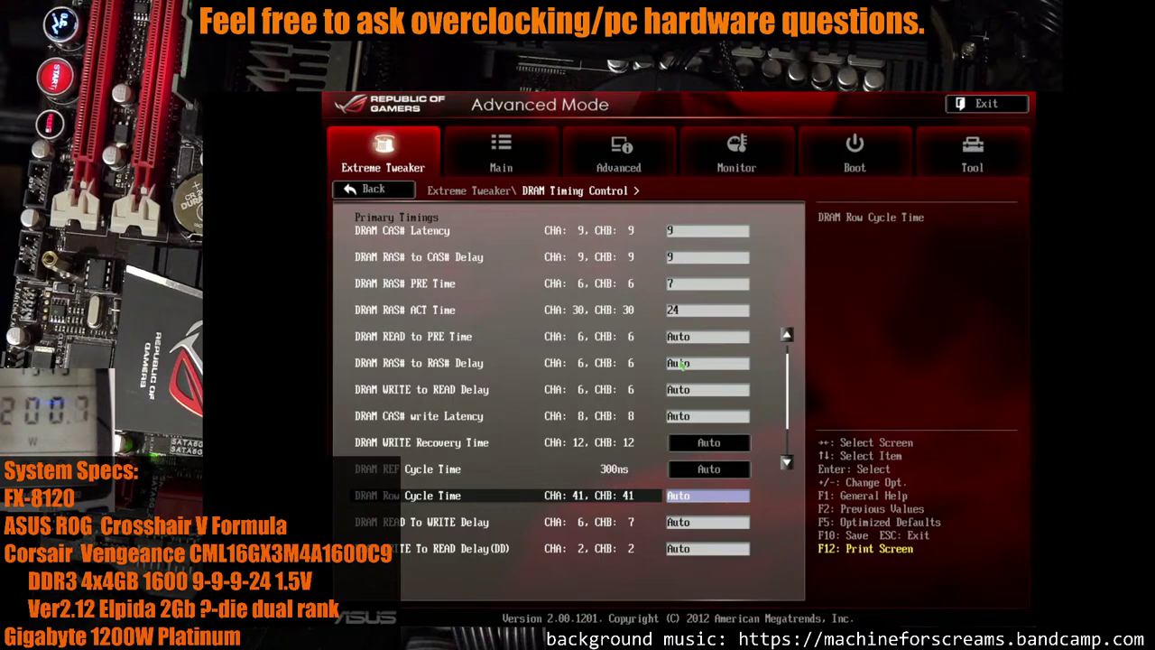
text(31)
key(Up)
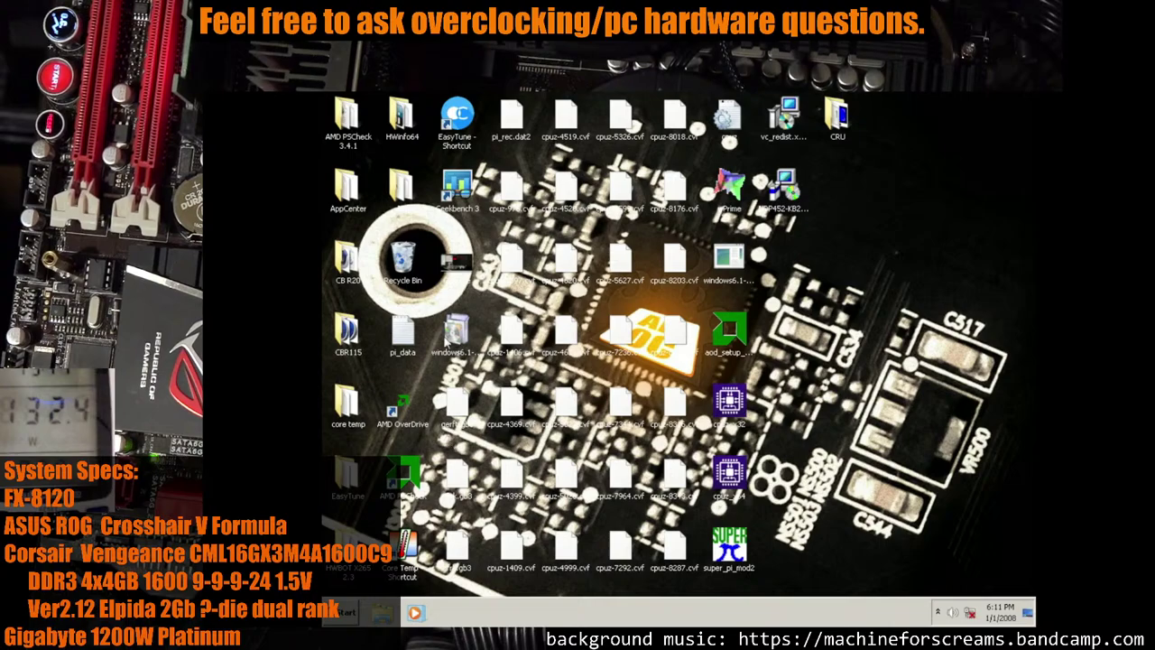
Run the 64-bit benchmarks in Geekbench 3, then close the results and the program
click(460, 191)
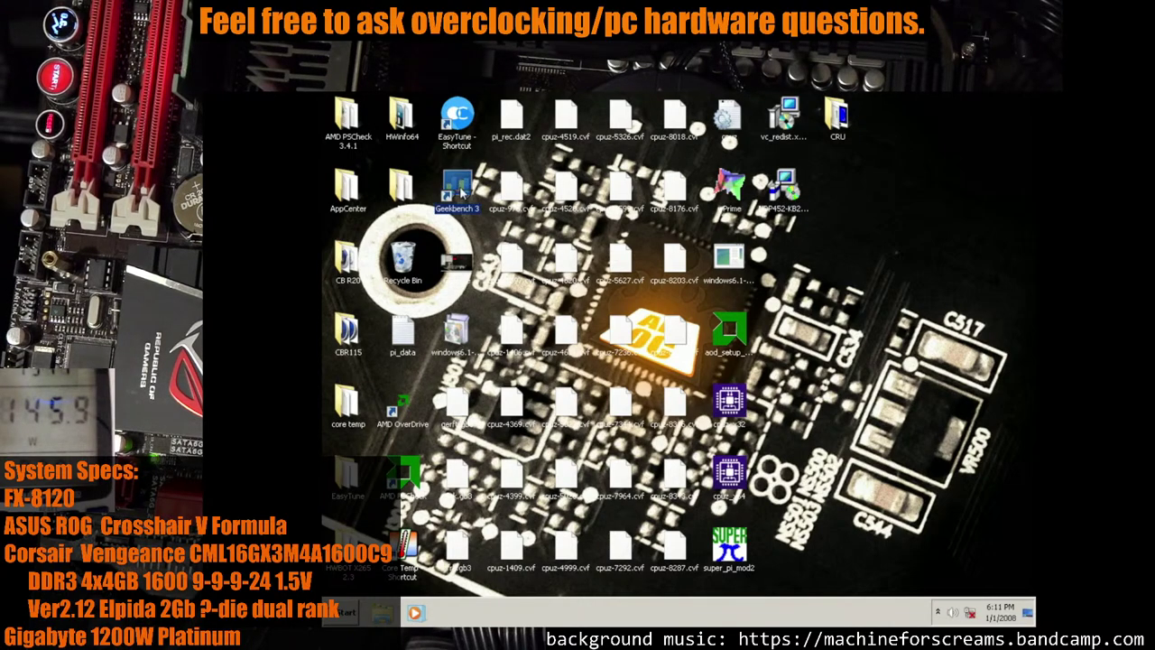
double_click(460, 191)
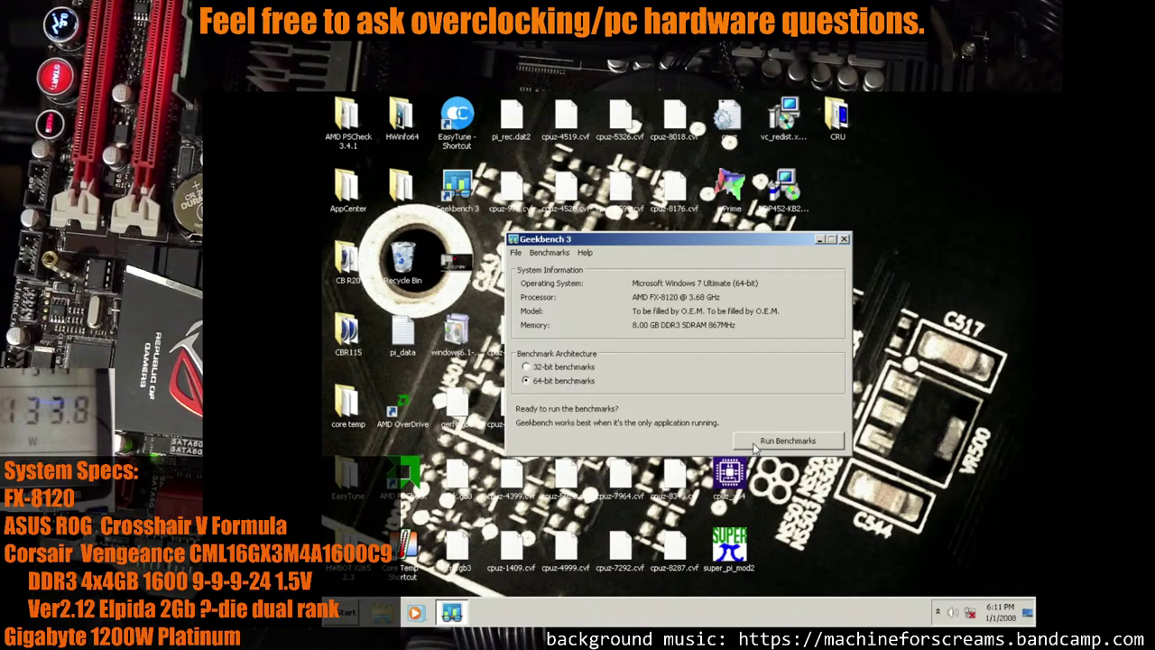
click(786, 446)
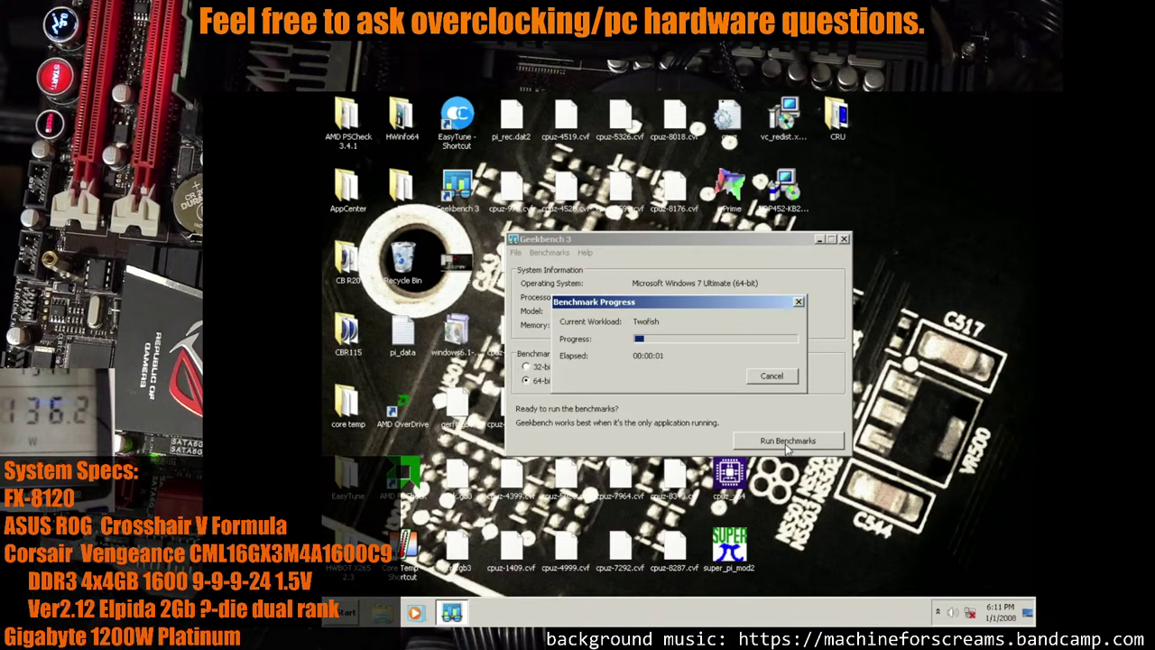
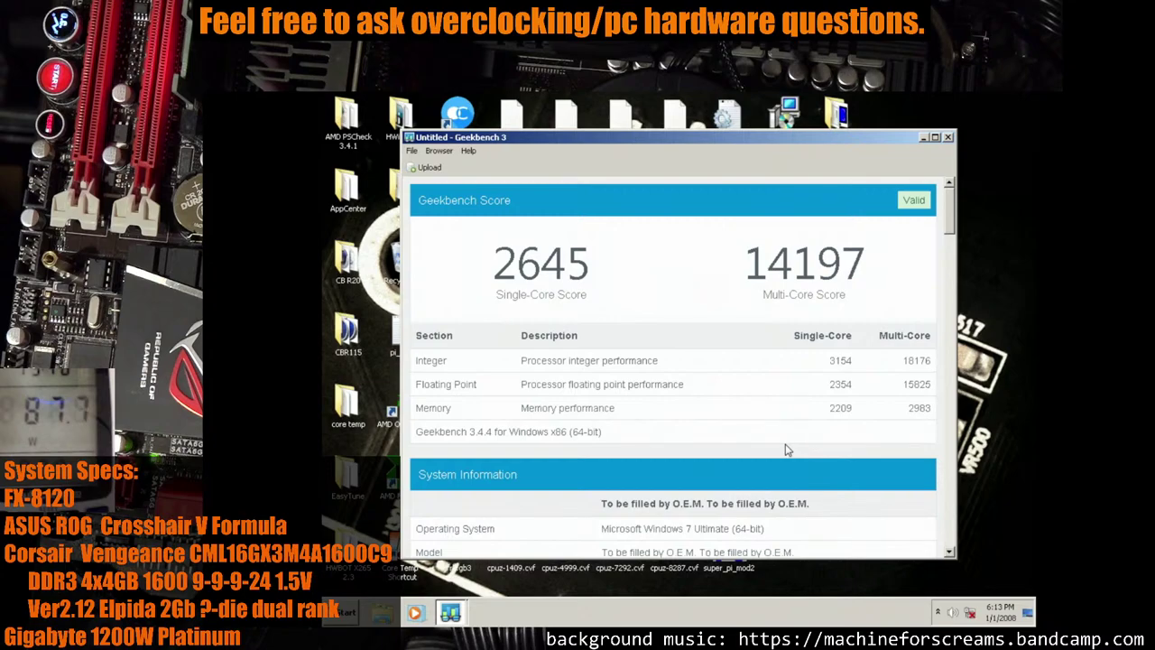
click(947, 138)
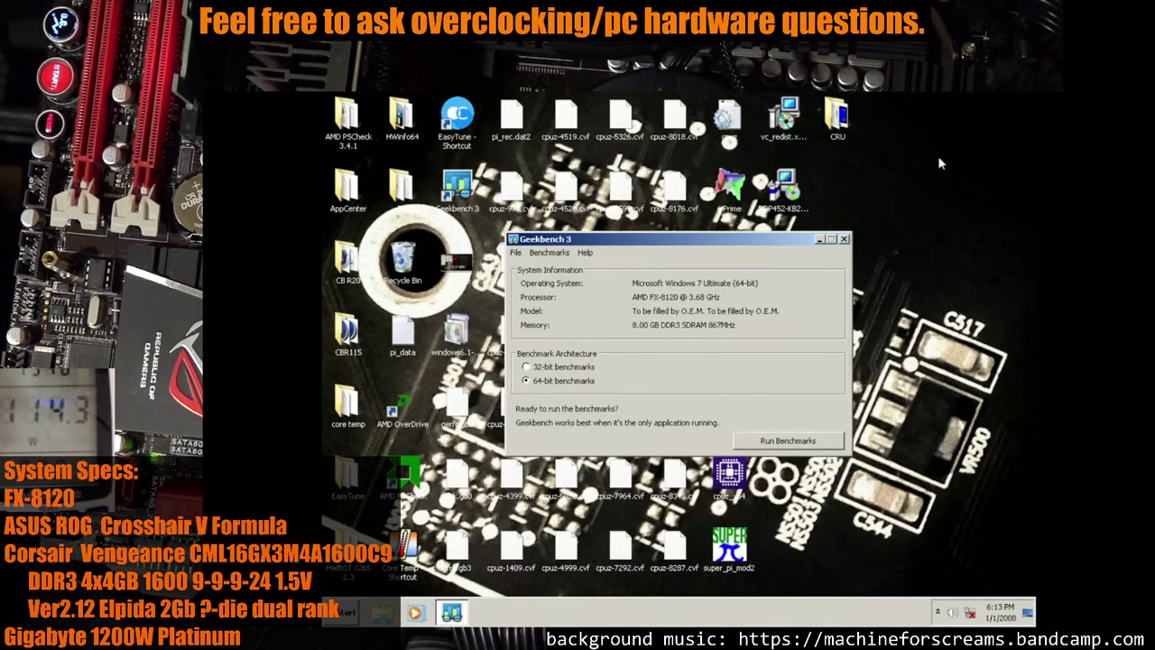
click(844, 240)
Restart Windows and return to the Extreme Tweaker page of the BIOS setup
click(346, 612)
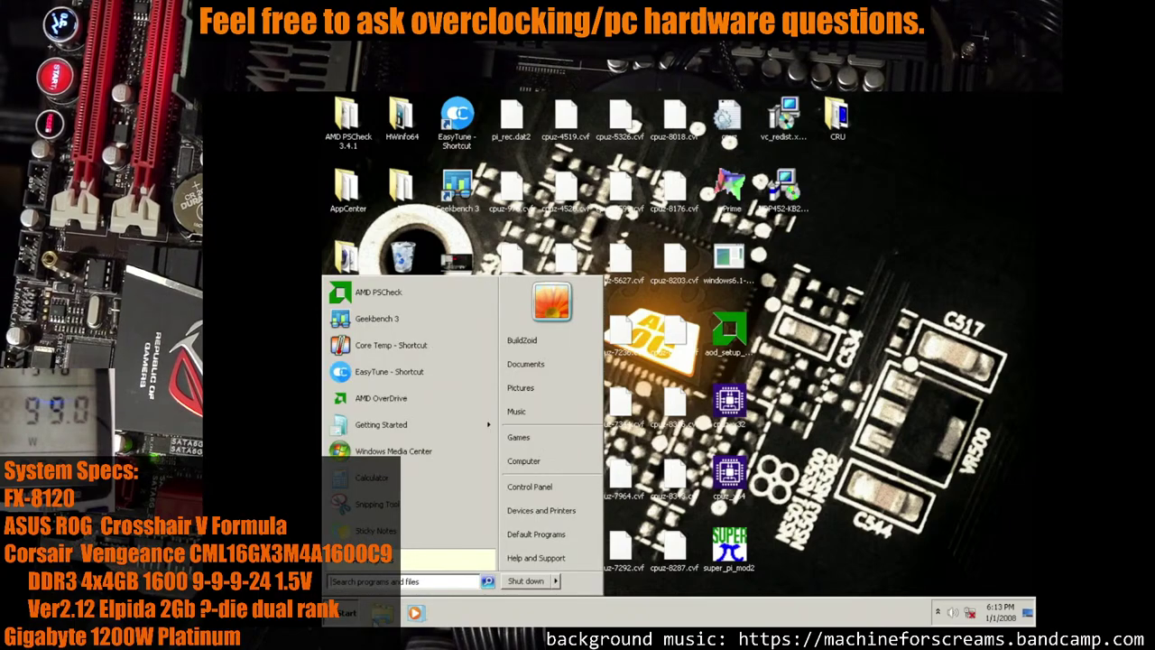
mouse_move(557, 581)
click(601, 557)
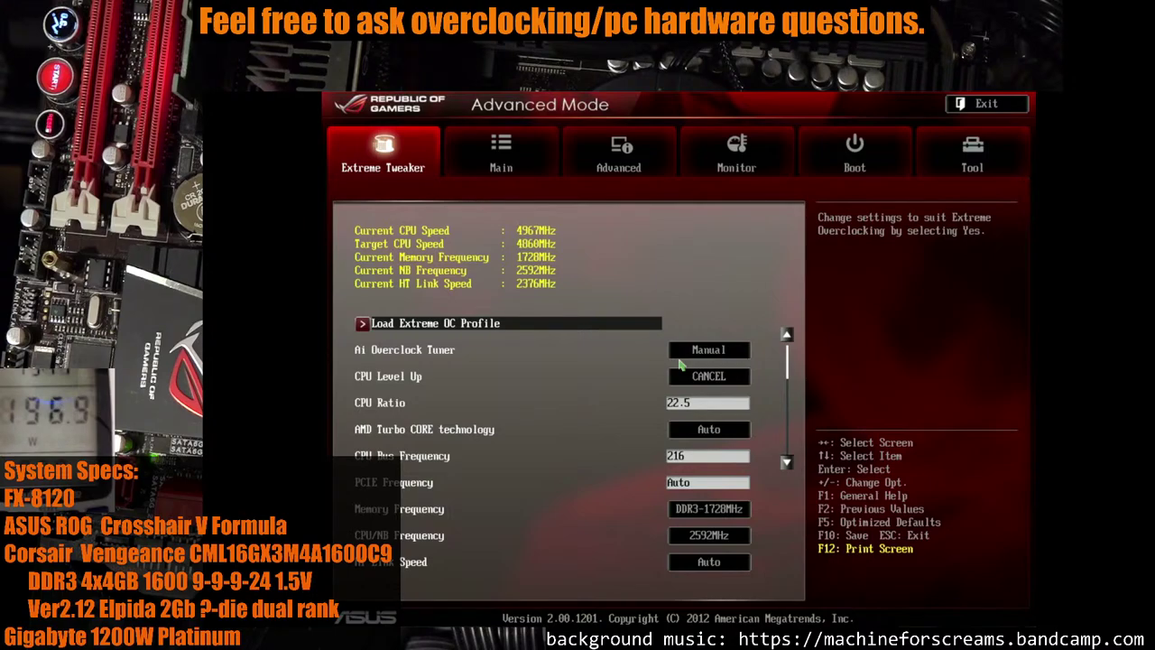
Review the clock, DRAM and voltage settings on the Extreme Tweaker page, down to the DRAM voltage entries
key(Down)
key(Down)
key(Down)
key(Down)
key(Down)
key(Down)
key(Down)
key(Down)
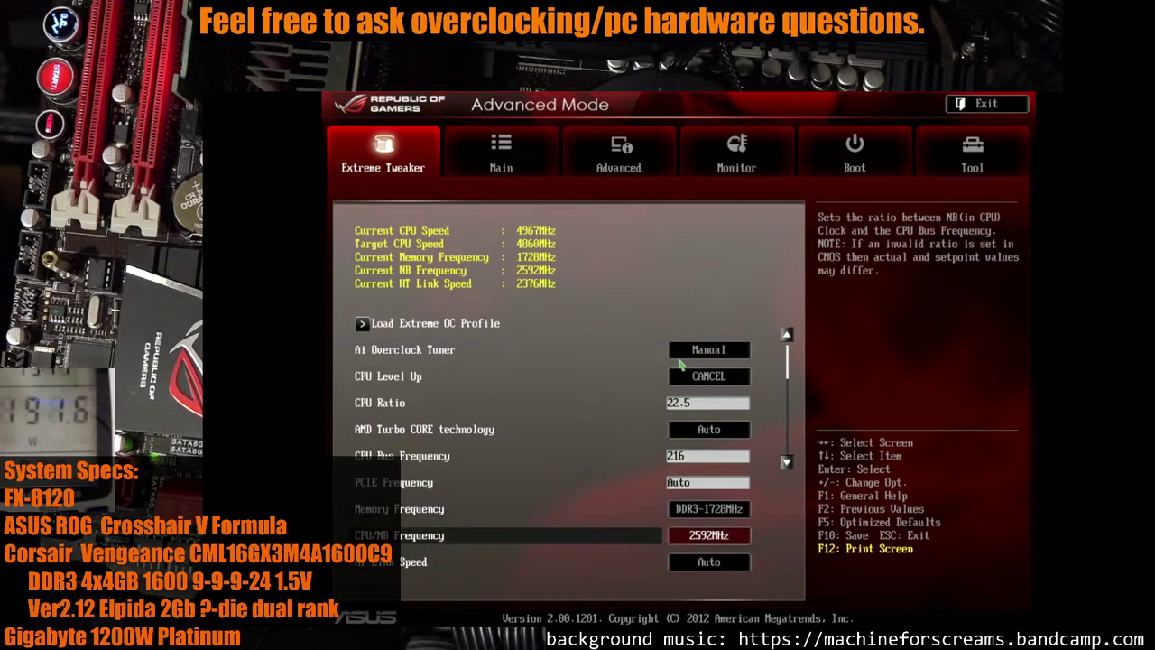
key(Down)
key(Down)
key(Down)
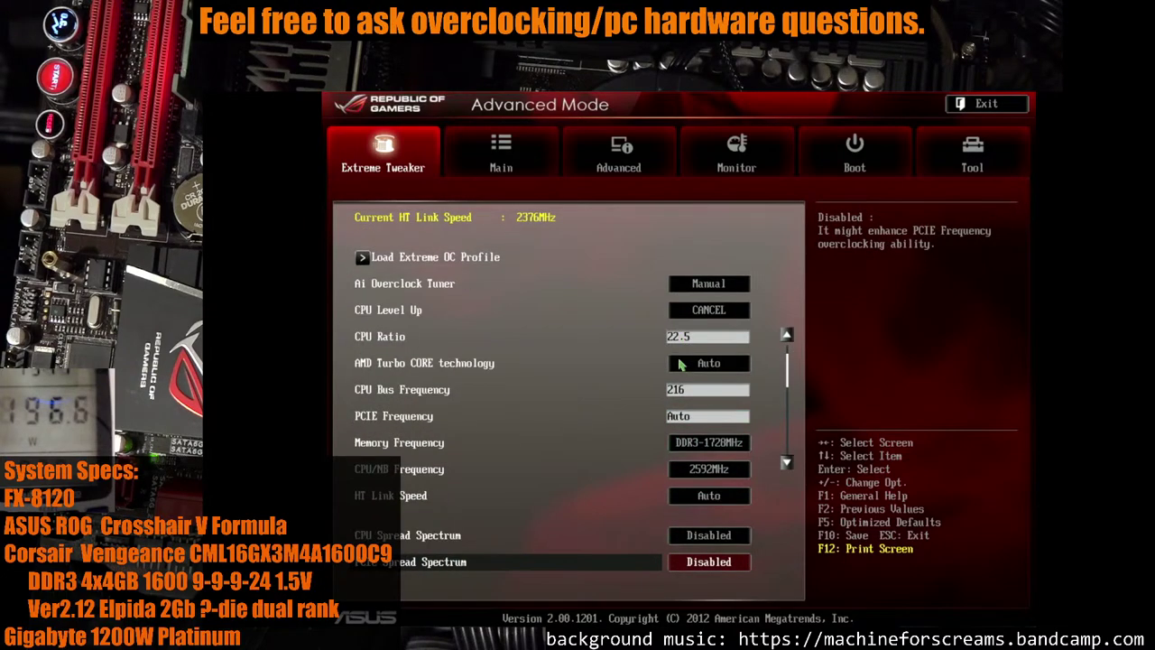
key(Down)
key(Down)
key(Down)
key(Down)
key(Down)
key(Down)
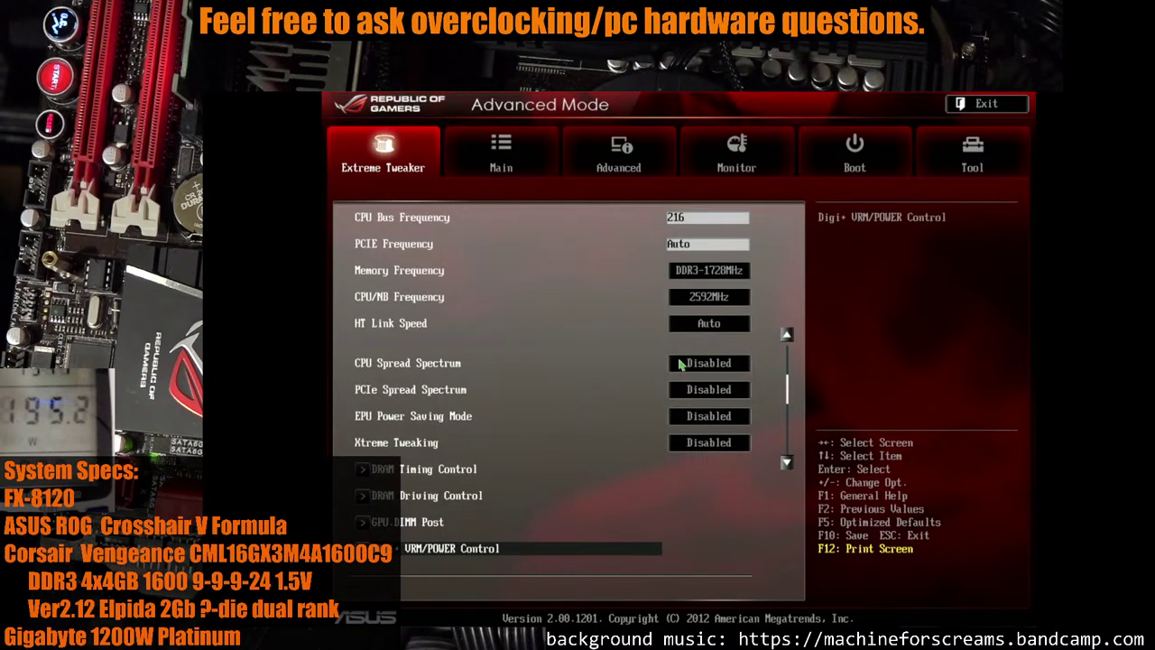
key(Down)
key(Down)
key(Down)
key(Down)
key(Down)
key(Down)
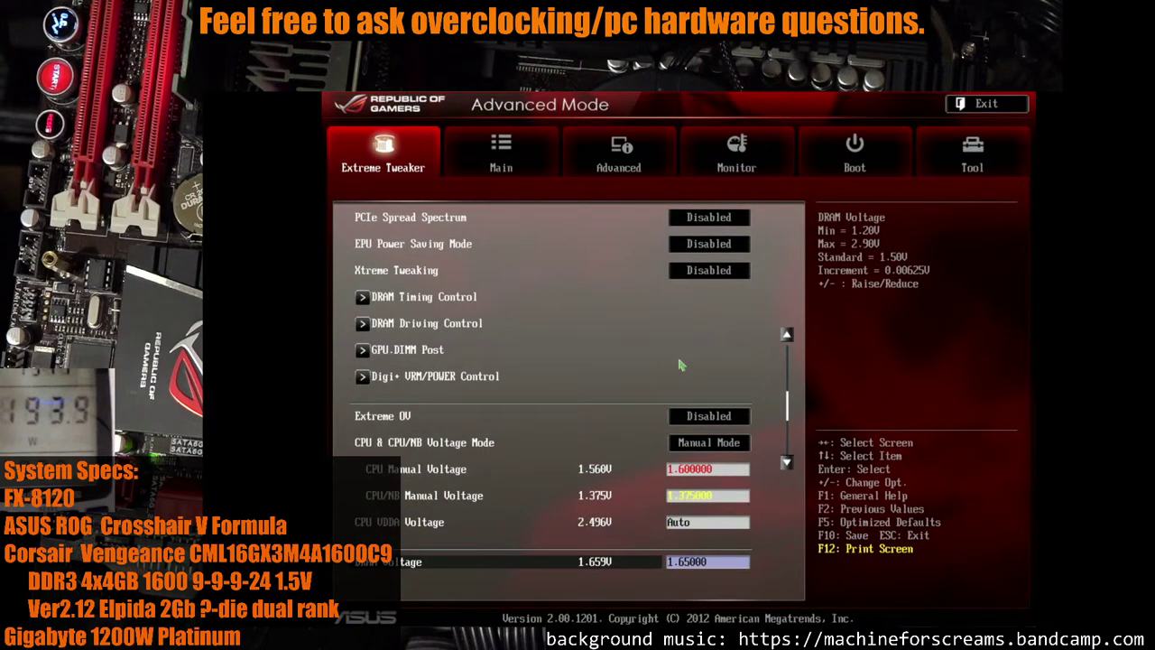
key(Down)
key(Down)
key(Down)
key(Up)
key(Up)
key(Up)
key(Up)
key(Up)
key(Up)
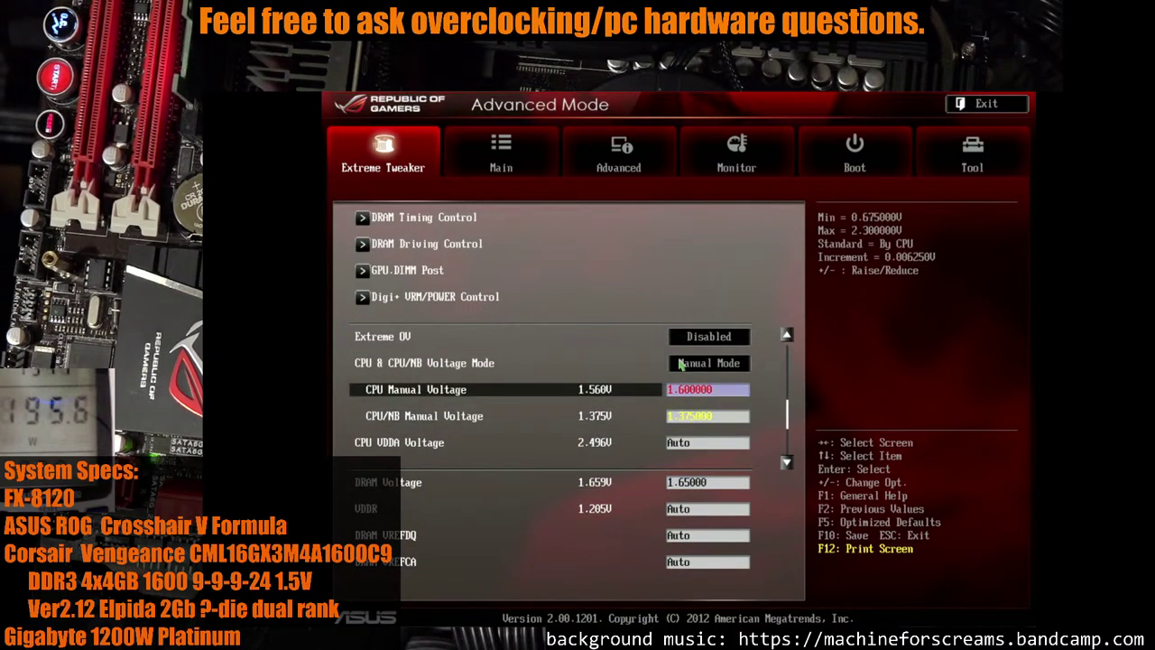
Open the DRAM Timing Control settings
key(Up)
key(Up)
key(Up)
key(Up)
key(Up)
key(Up)
key(Up)
key(Down)
key(Return)
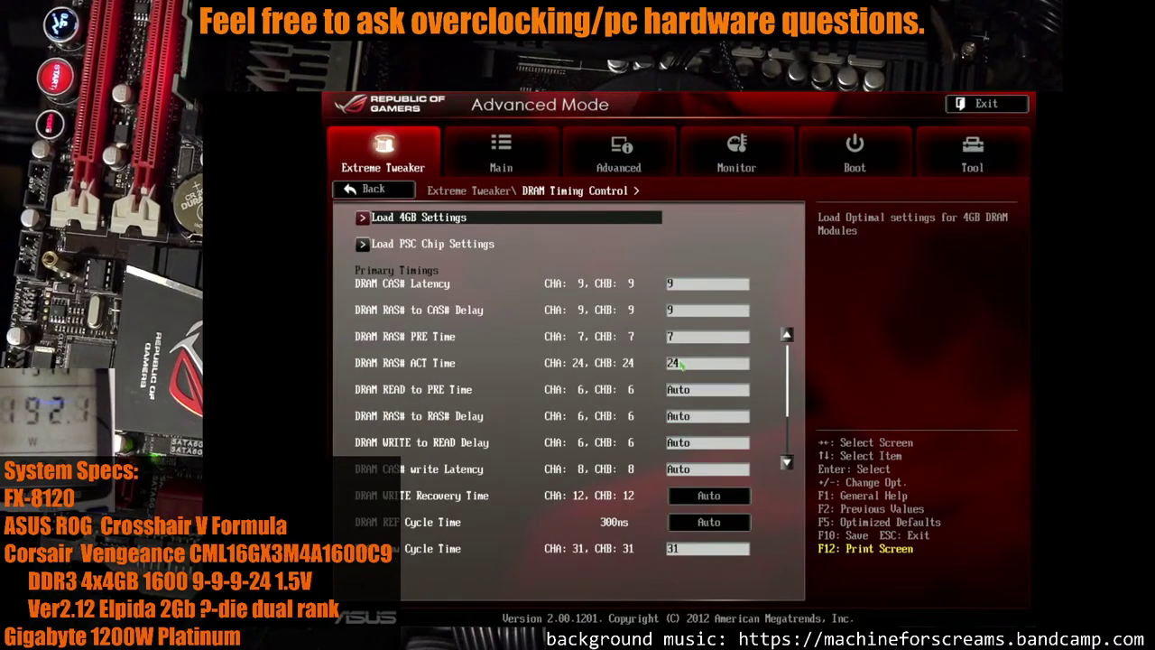
Set the DRAM RAS# to RAS# Delay to 4
key(Down)
key(Down)
key(Down)
key(Down)
key(Down)
key(Down)
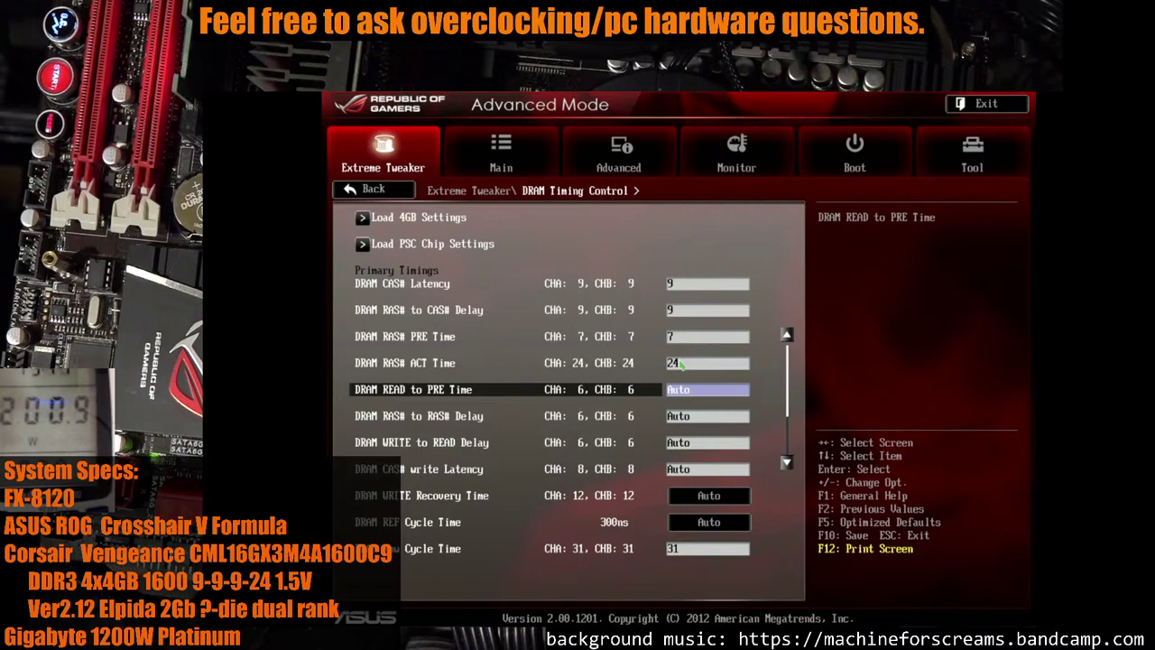
key(Down)
text(4)
Set both the DRAM WRITE to READ Delay and the DRAM READ to PRE Time to 4
key(Down)
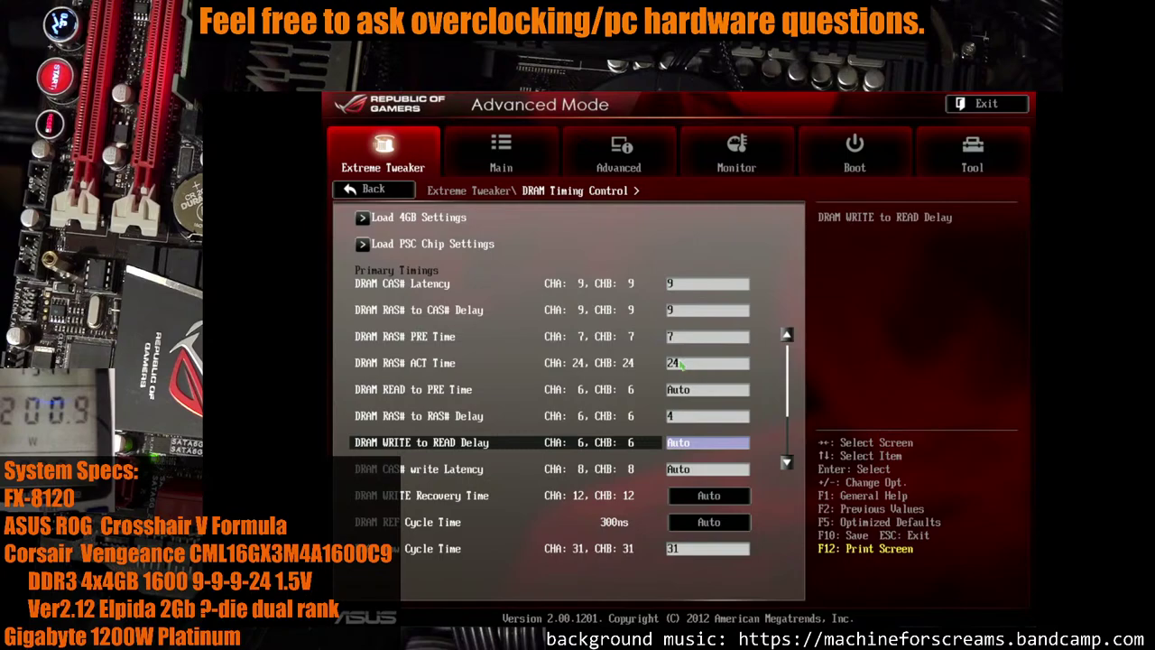
text(4)
key(Up)
key(Up)
key(Up)
key(Down)
text(4)
Set the DRAM CAS# write Latency to 7
key(Down)
key(Down)
key(Down)
key(Down)
key(Up)
key(Up)
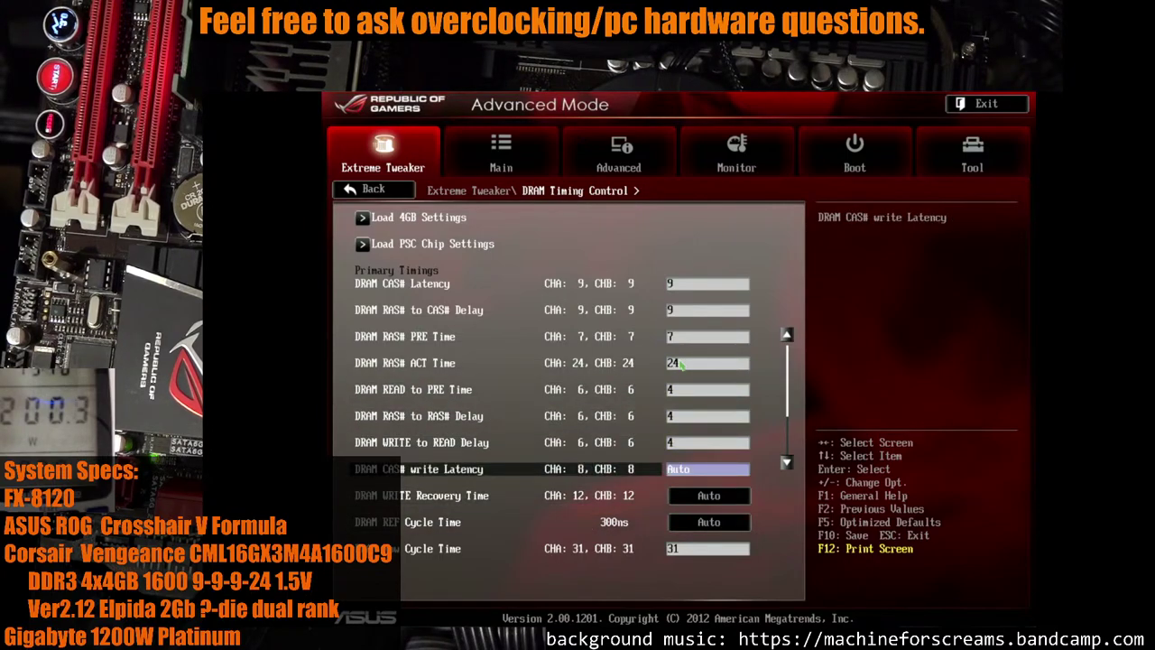
text(7)
Set both the DRAM WRITE to READ Delay and the DRAM READ to PRE Time to 6
key(Up)
key(Up)
key(Down)
text(6)
key(Up)
key(Up)
text(6)
key(Down)
key(Down)
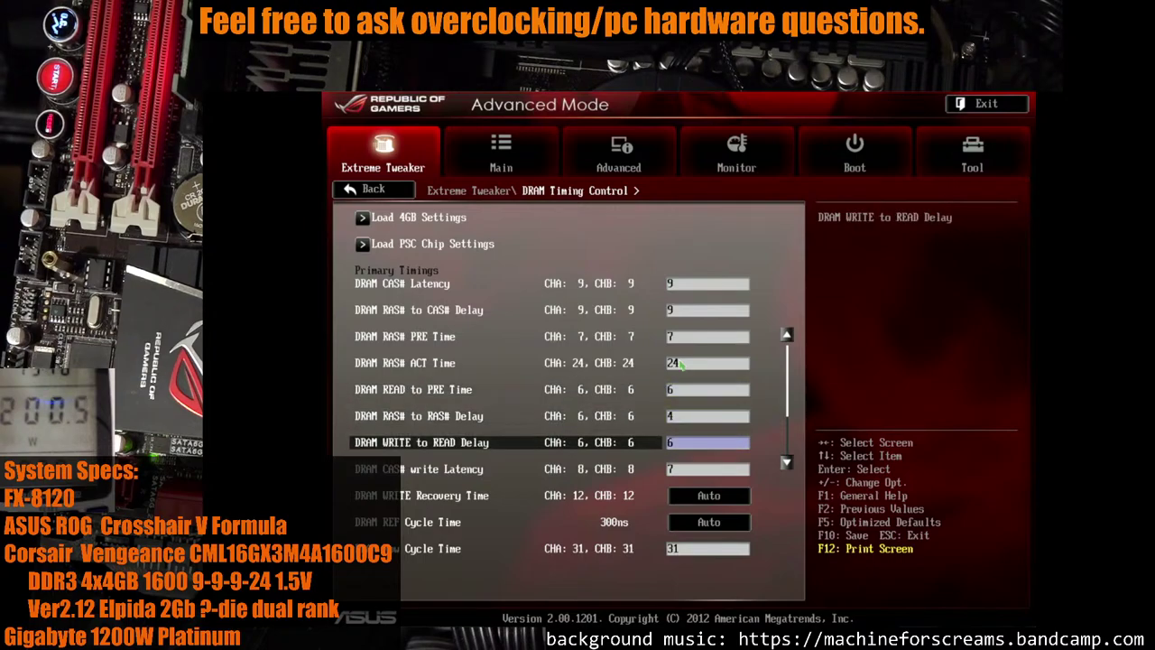
Set the DRAM WRITE Recovery Time to 8
key(Down)
key(Down)
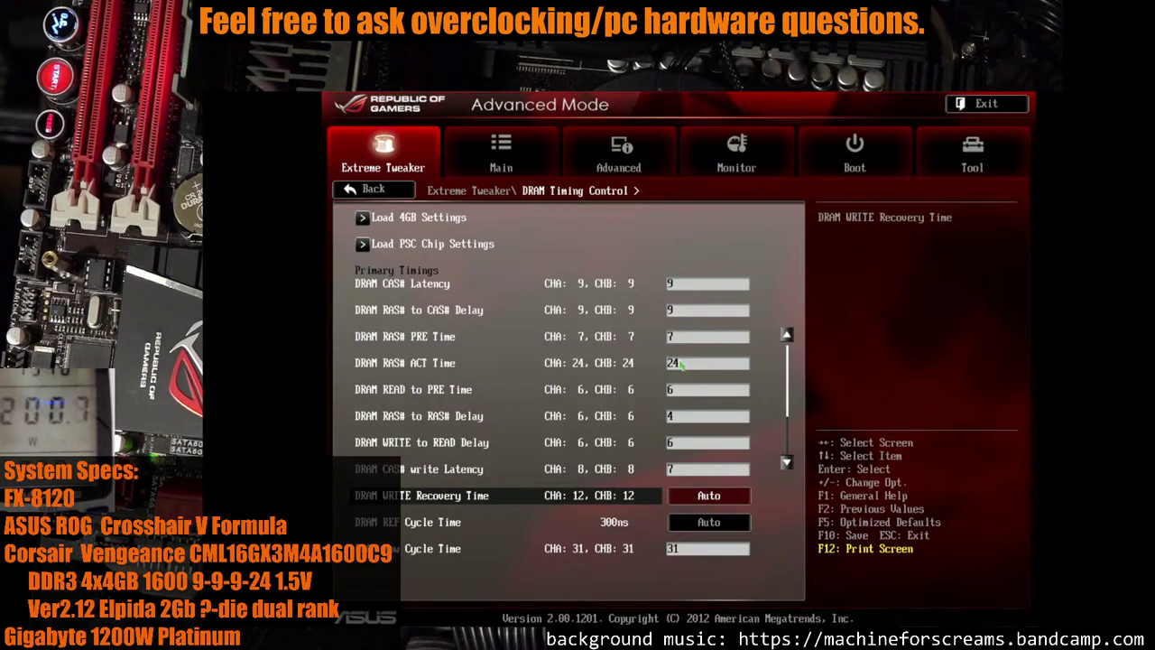
key(Return)
key(Down)
key(Down)
key(Down)
key(Down)
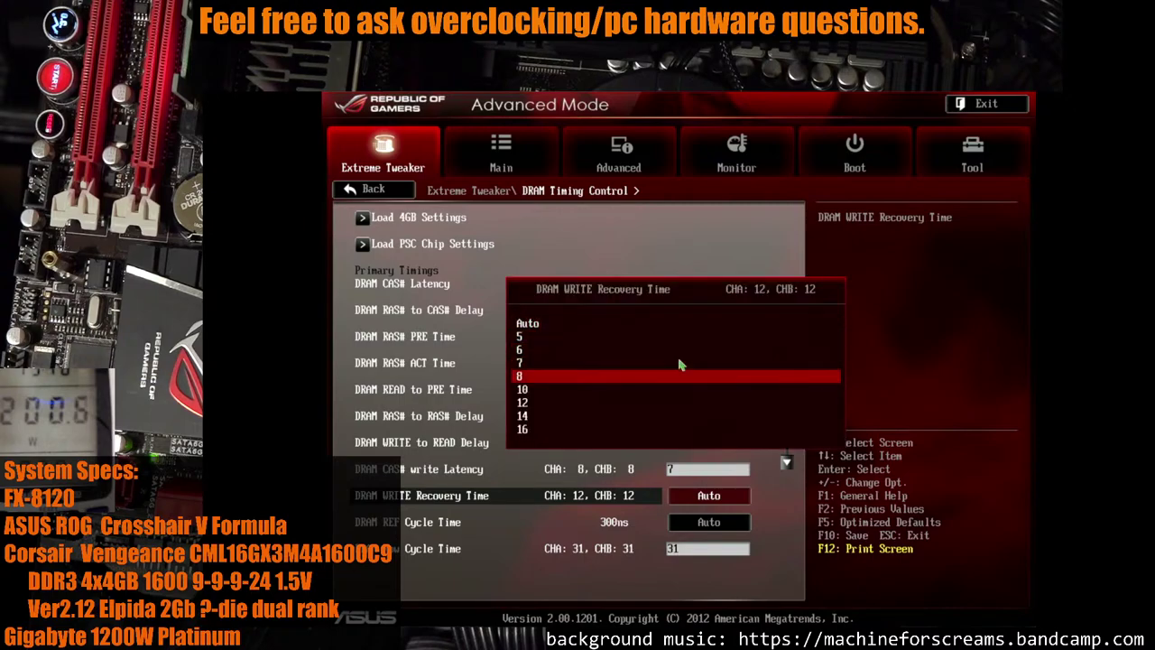
key(Return)
Check the entered primary timings and the remaining DRAM timings below the Row Cycle Time
key(Down)
key(Down)
key(Down)
key(Down)
key(Down)
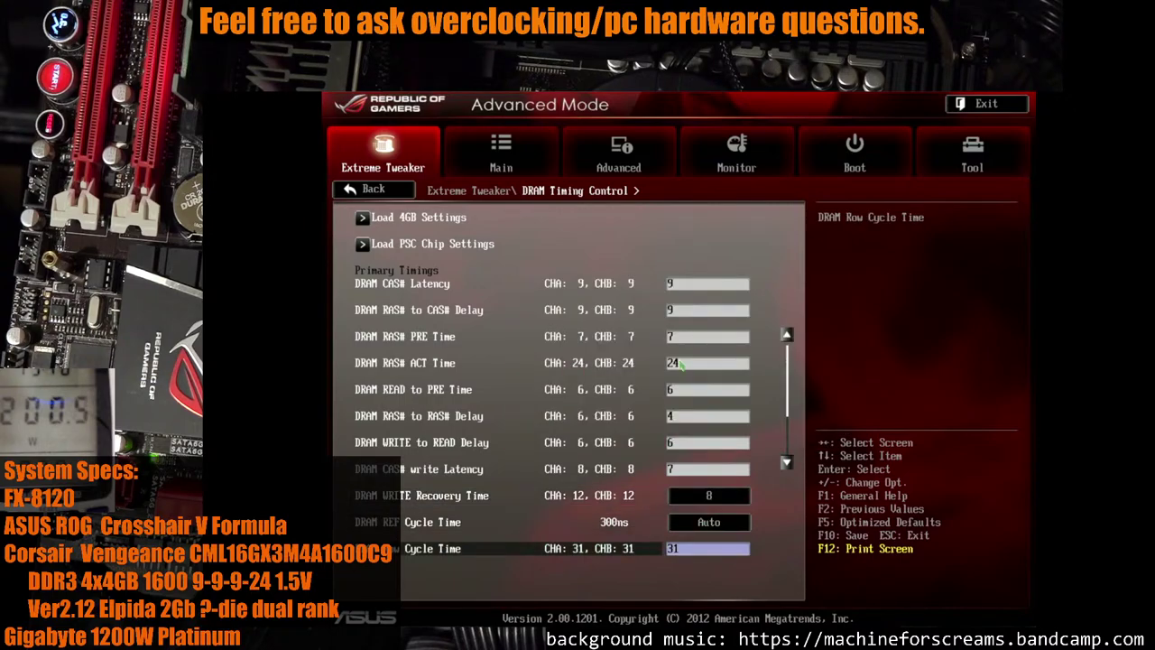
key(Up)
key(Up)
key(Up)
key(Up)
key(Up)
key(Up)
key(Down)
key(Down)
key(Down)
key(Down)
key(Down)
key(Down)
key(Down)
key(Down)
key(Down)
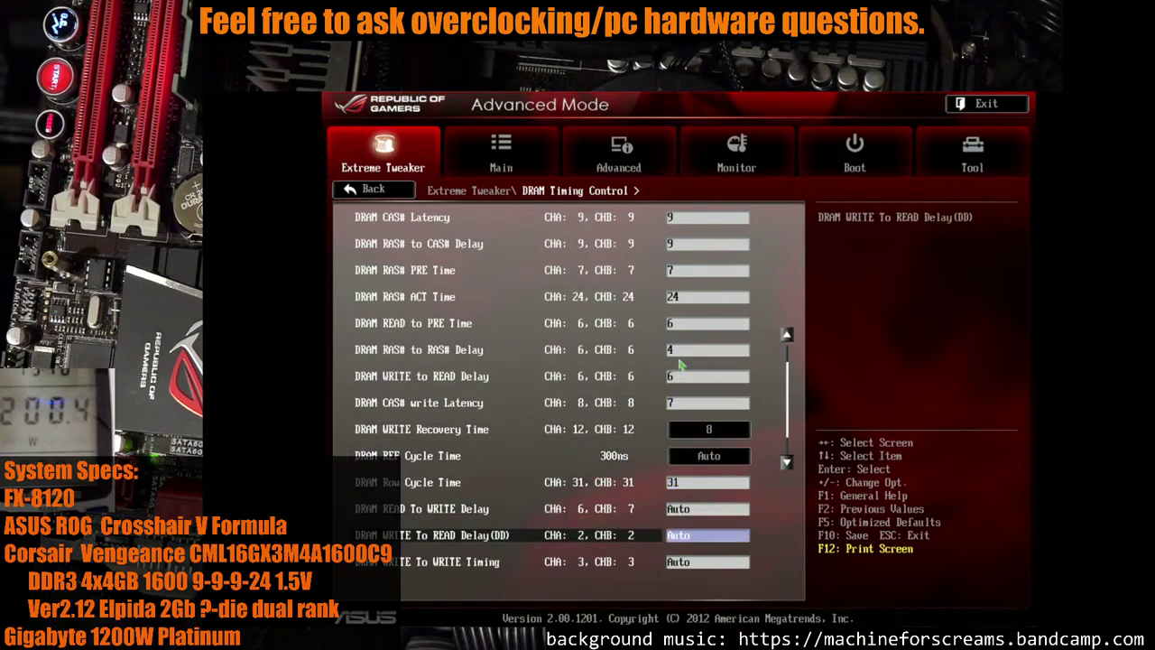
Set the DRAM READ To WRITE Delay to 6
key(Up)
key(Up)
key(Up)
key(Up)
key(Up)
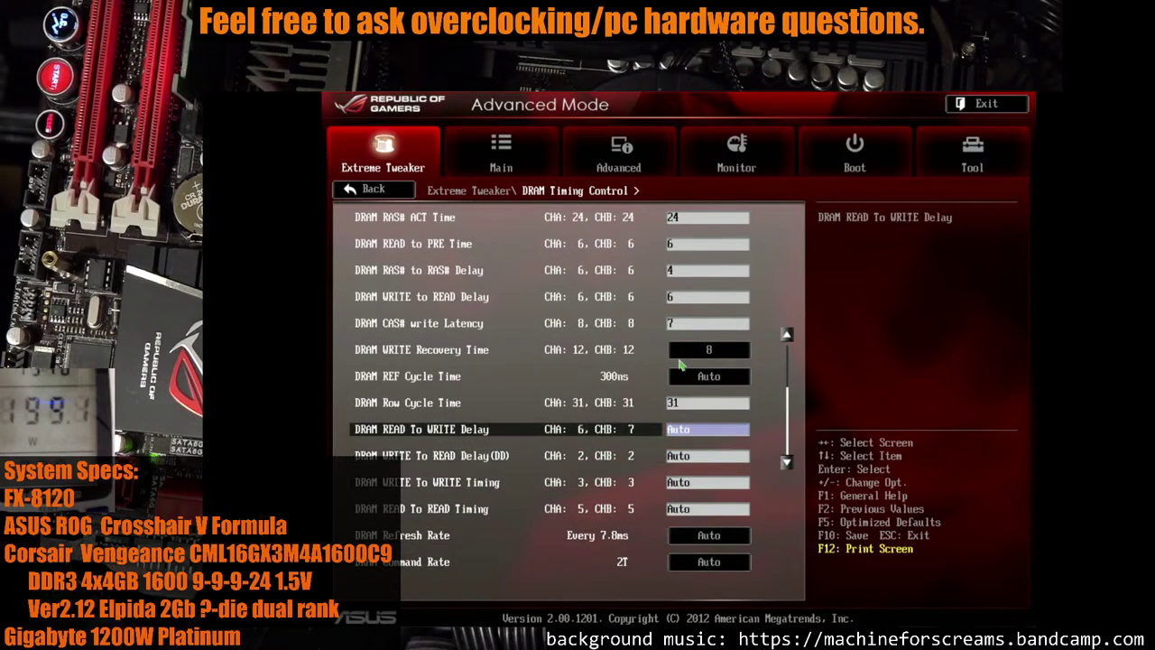
text(6)
key(Down)
key(Down)
key(Up)
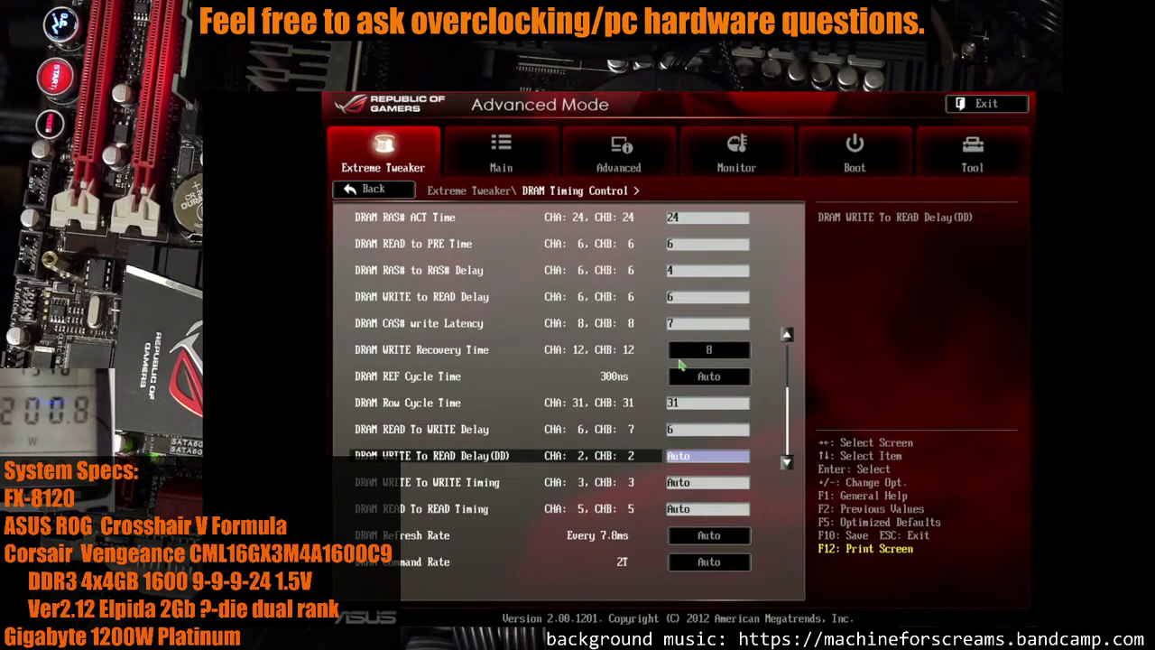
Set the DRAM Refresh Rate to Every 7.8ms
key(Down)
key(Down)
key(Down)
key(Down)
key(Up)
key(Return)
key(Down)
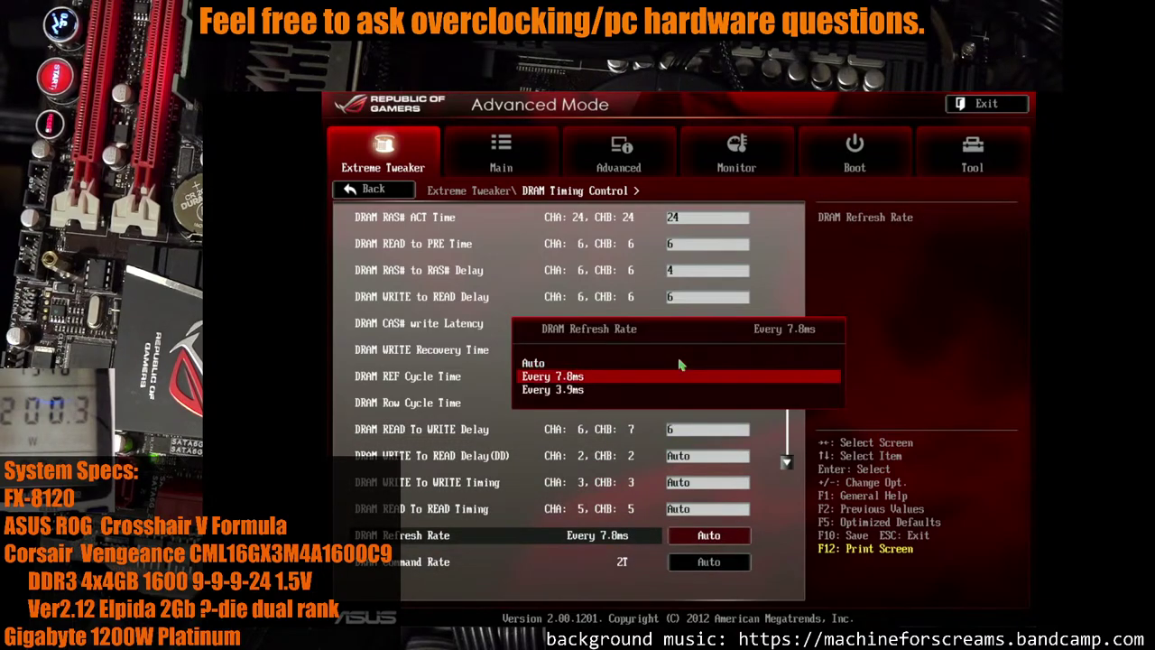
key(Return)
Set the DRAM Command Rate to 2T, then save the configuration and reset the system
key(Down)
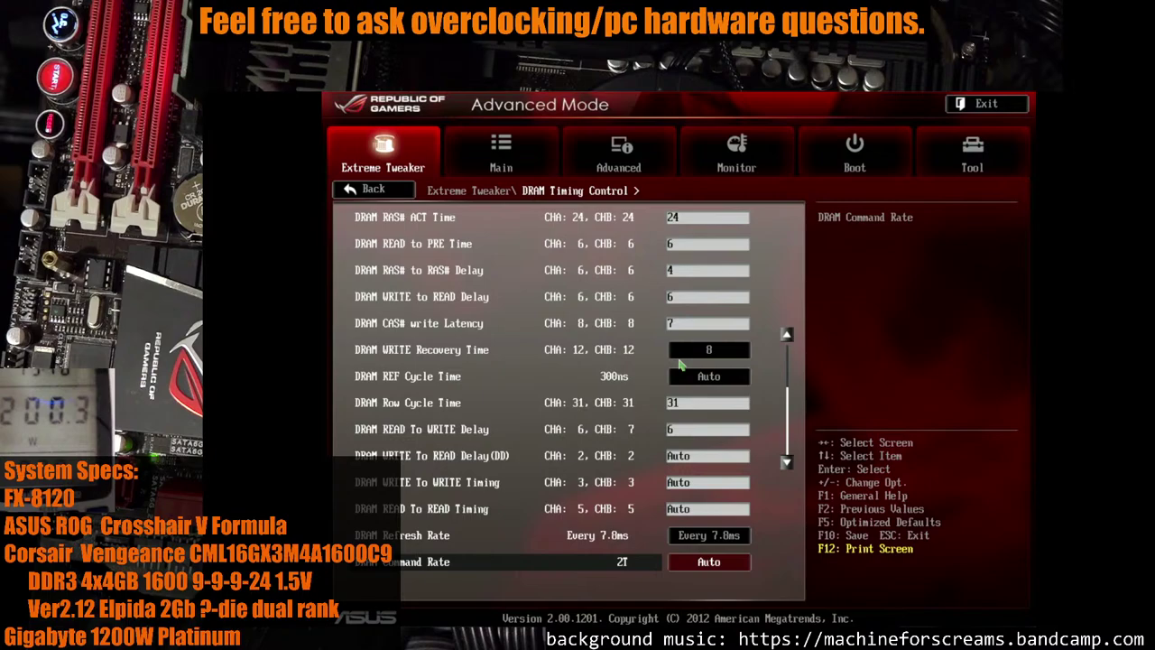
key(Return)
key(Down)
key(Return)
key(Return)
key(Down)
key(Return)
key(F10)
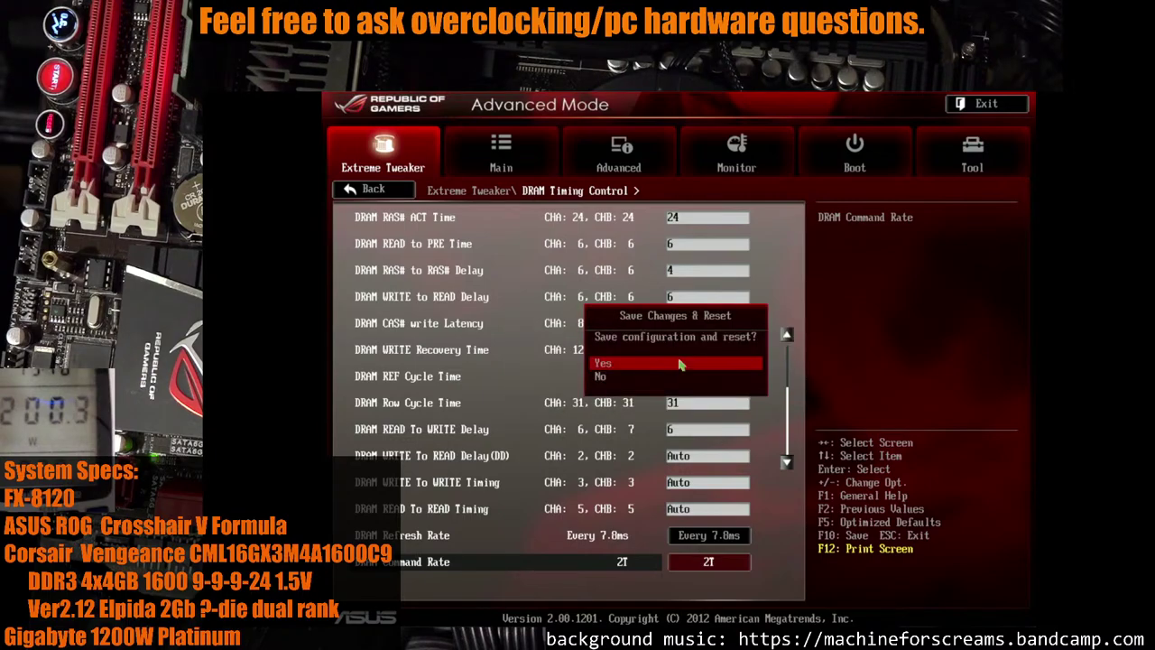
click(680, 363)
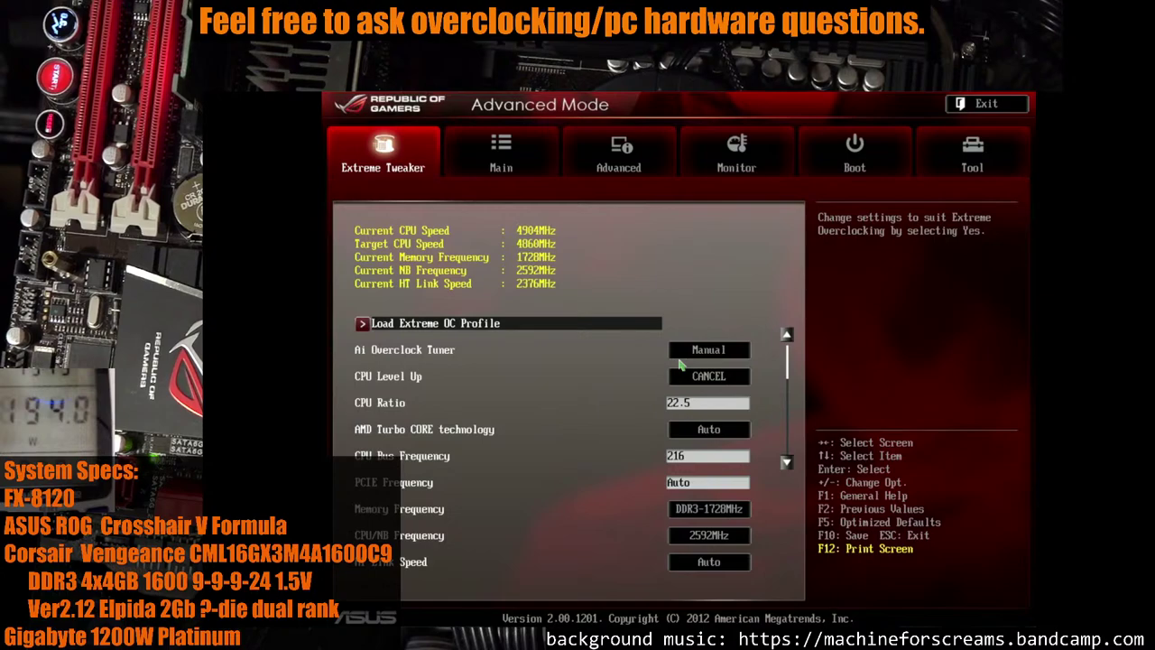
Review the frequency, spread spectrum and voltage settings in Extreme Tweaker, down to the DRAM Voltage area
key(Down)
key(Down)
key(Down)
key(Down)
key(Down)
key(Down)
key(Down)
key(Down)
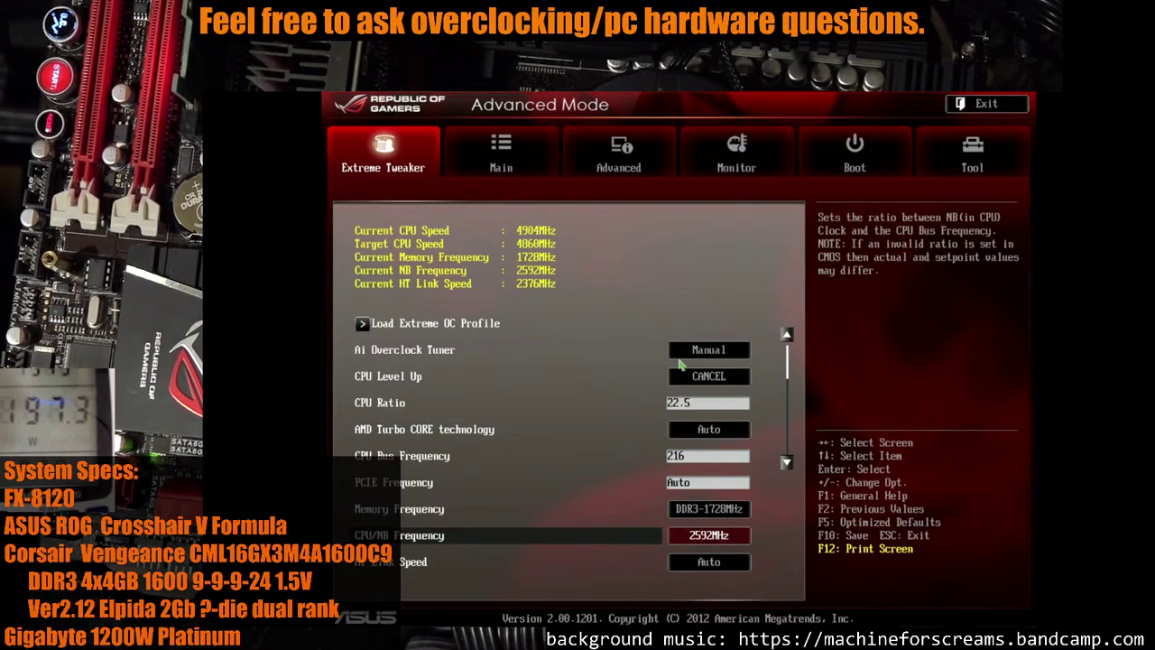
key(Down)
key(Down)
key(Down)
key(Down)
key(Down)
key(Down)
key(Down)
key(Down)
key(Down)
key(Down)
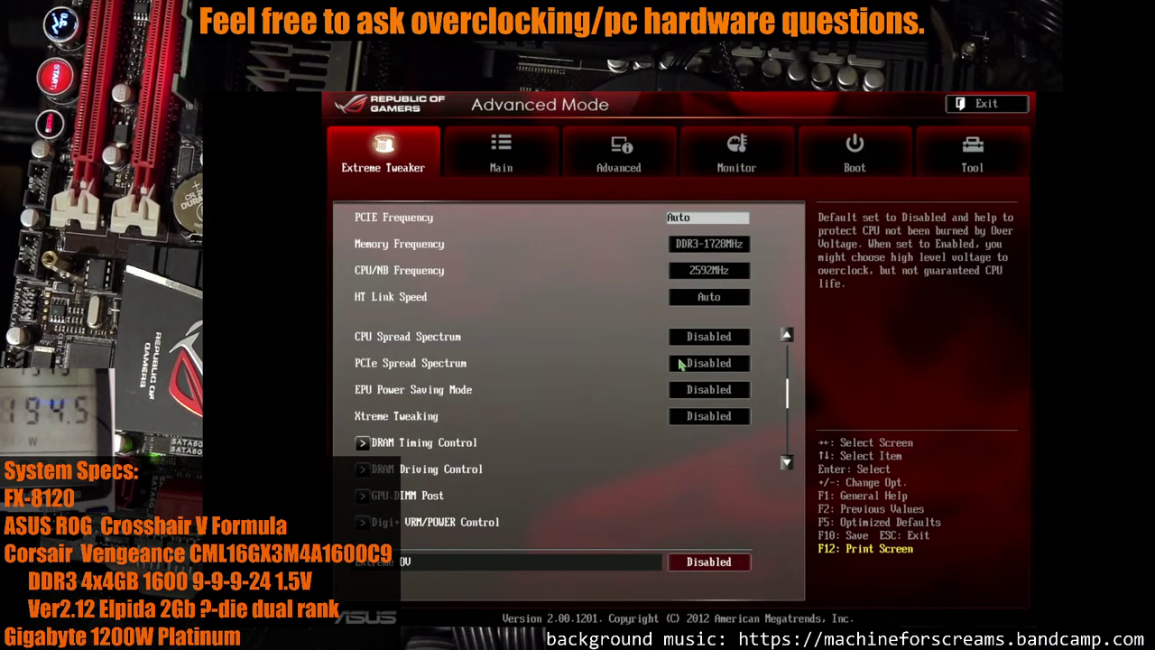
key(Down)
key(Down)
key(Down)
key(Down)
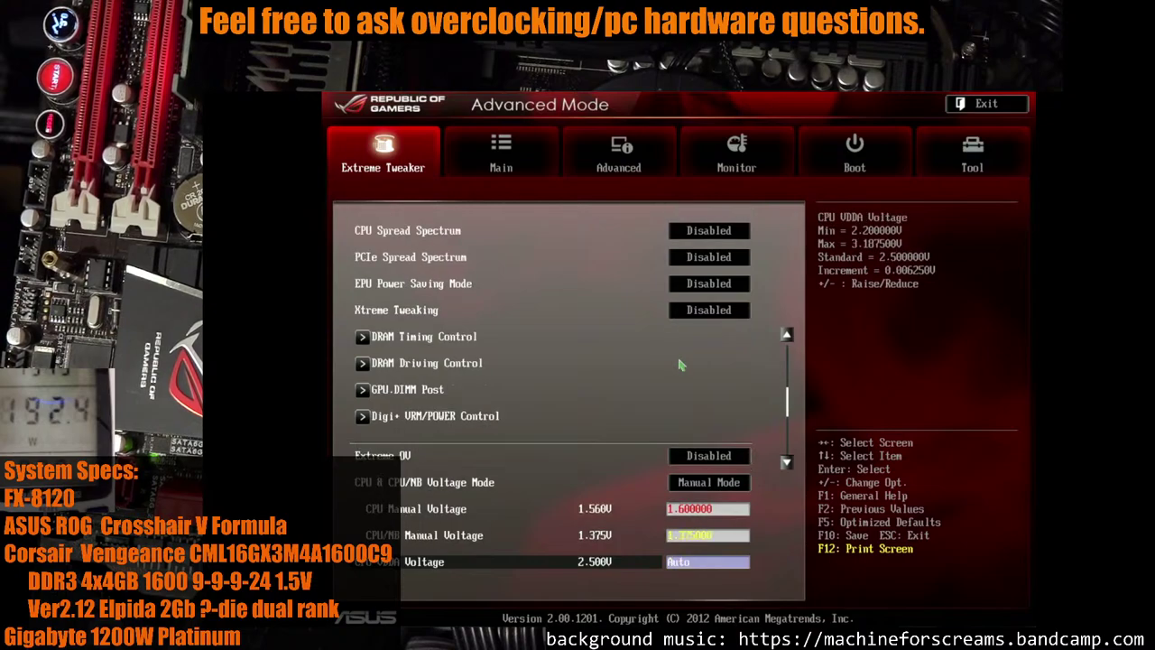
key(Down)
key(Down)
key(Down)
key(Down)
key(Up)
key(Up)
key(Up)
key(Up)
key(Up)
key(Up)
key(Up)
key(Up)
key(Up)
key(Up)
key(Up)
key(Up)
key(Up)
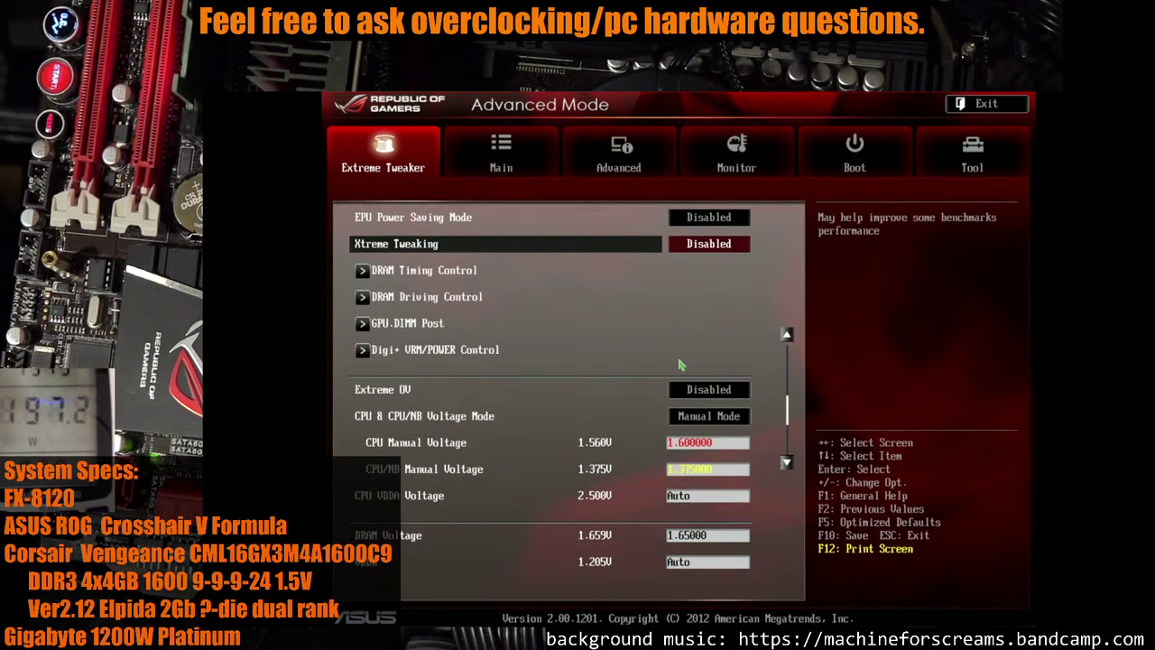
Set the DRAM WRITE Recovery Time to 5, then save the configuration and reset the system
key(Down)
key(Down)
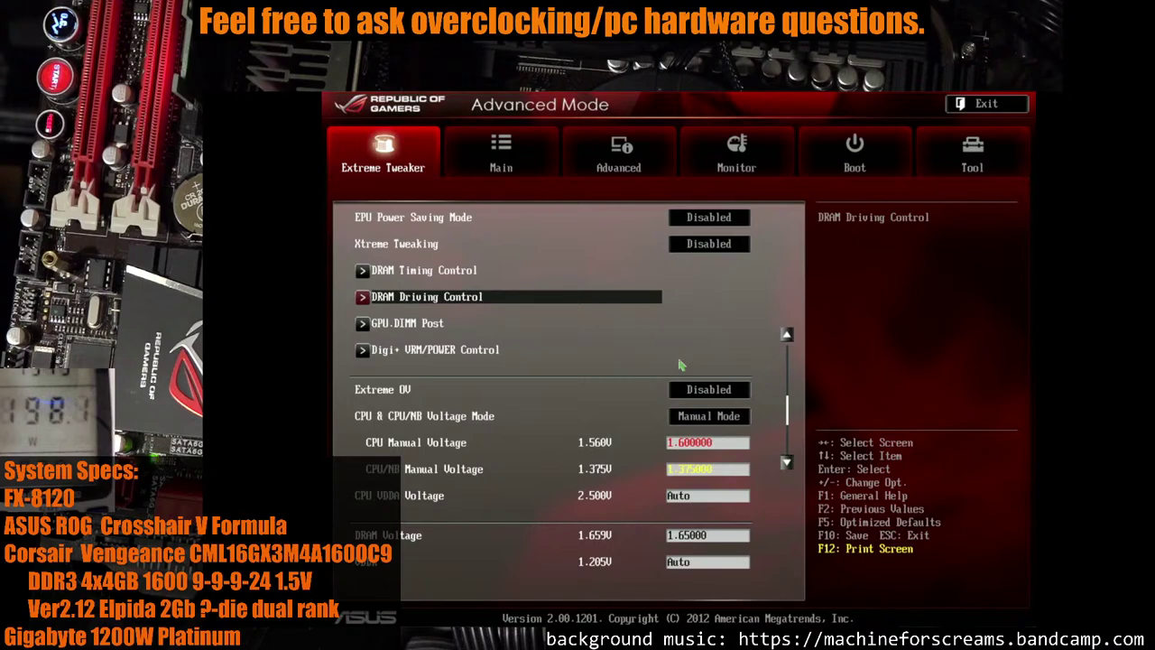
key(Down)
key(Up)
key(Up)
key(Return)
key(Down)
key(Down)
key(Down)
key(Down)
key(Down)
key(Down)
key(Down)
key(Down)
key(Down)
key(Down)
key(Return)
key(Up)
key(Up)
key(Up)
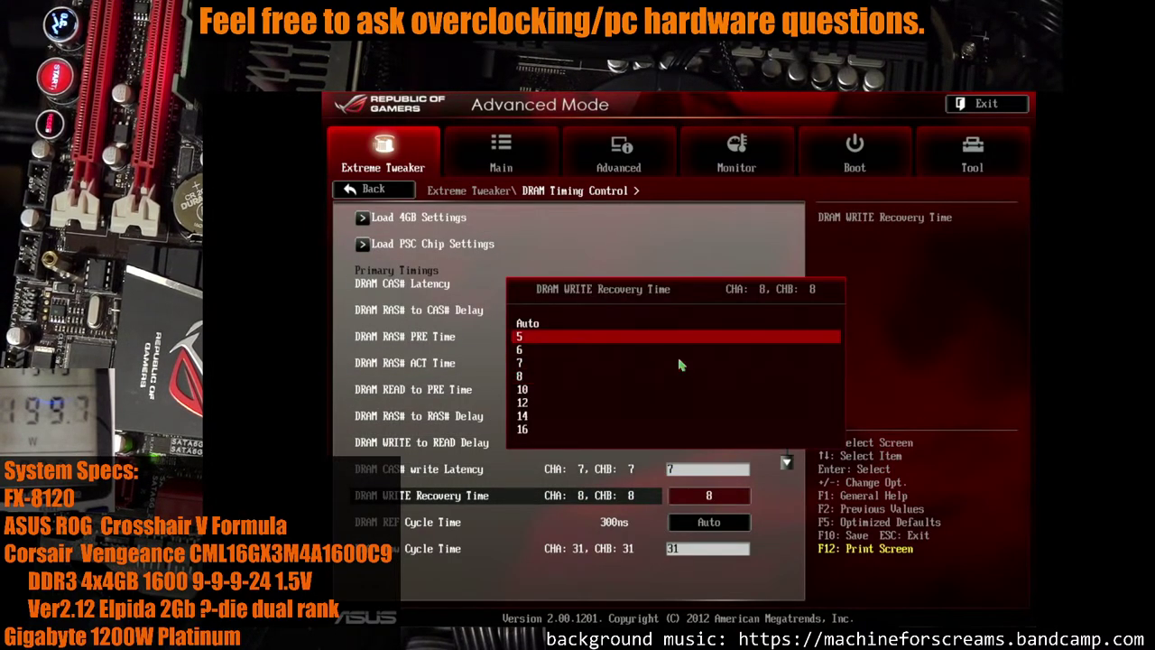
key(Return)
key(F10)
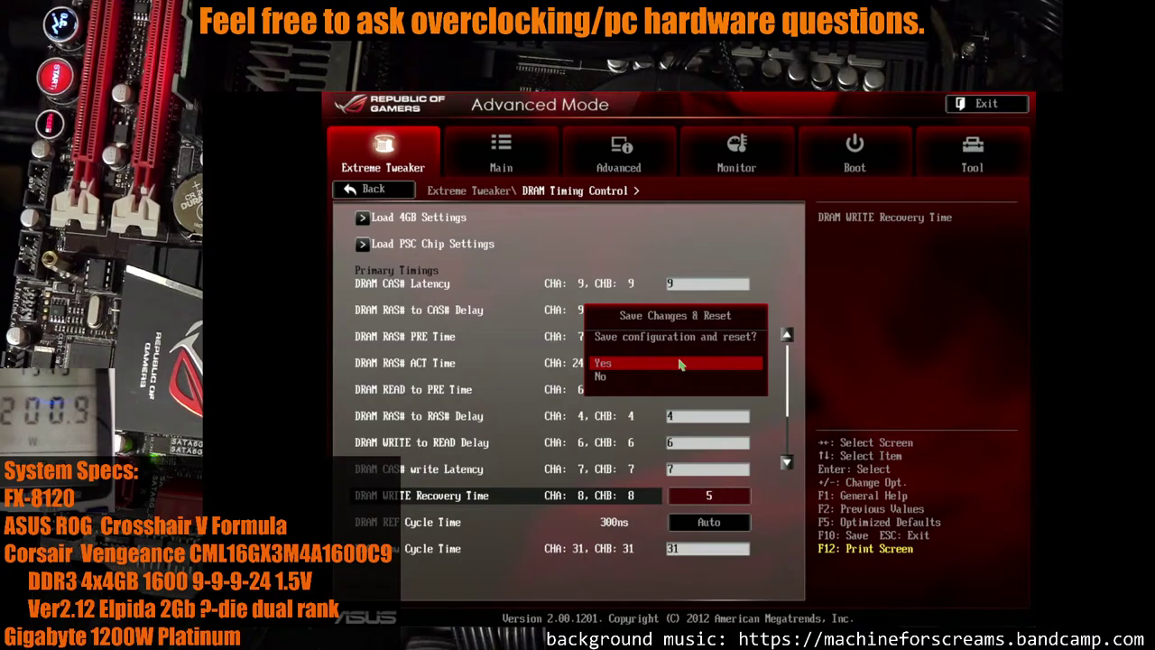
key(Return)
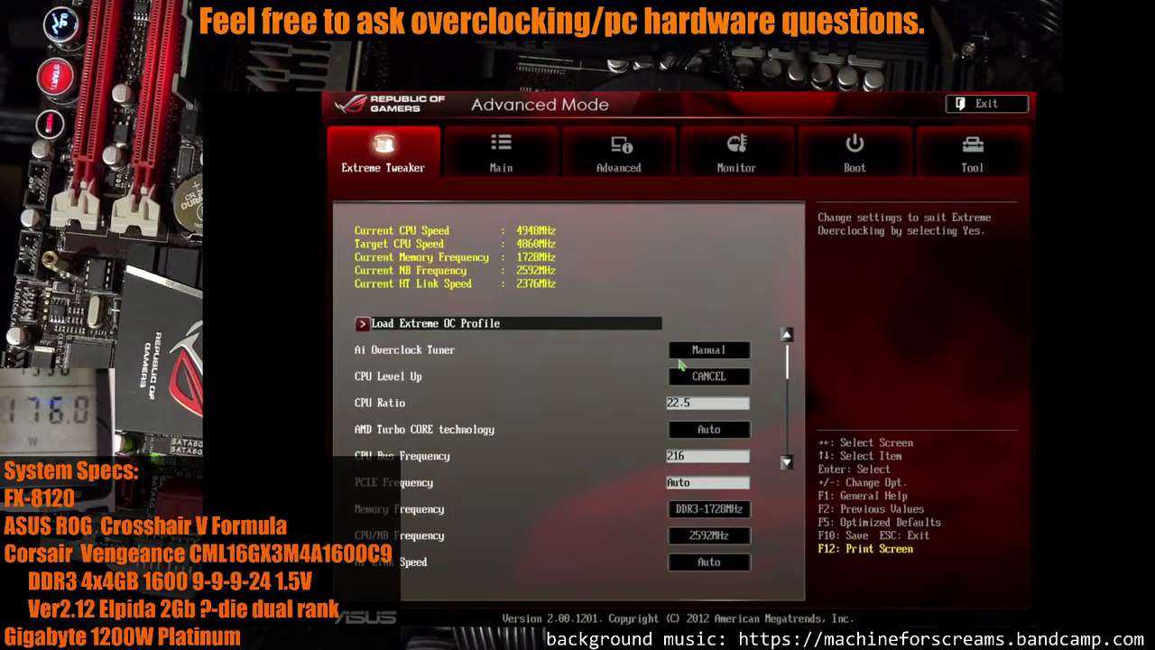
Set the DRAM WRITE Recovery Time to 8 in the DRAM Timing Control settings
key(Down)
key(Down)
key(Down)
key(Down)
key(Down)
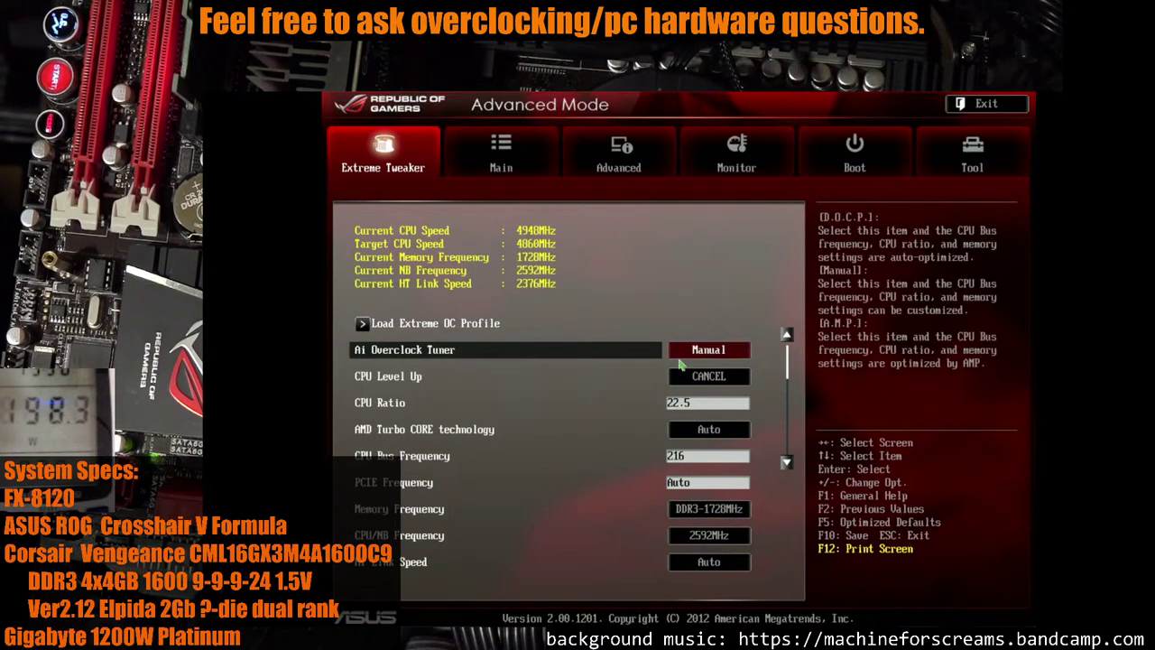
key(Down)
key(Down)
key(Down)
key(Down)
key(Down)
key(Down)
key(Down)
key(Down)
key(Down)
key(Down)
key(Down)
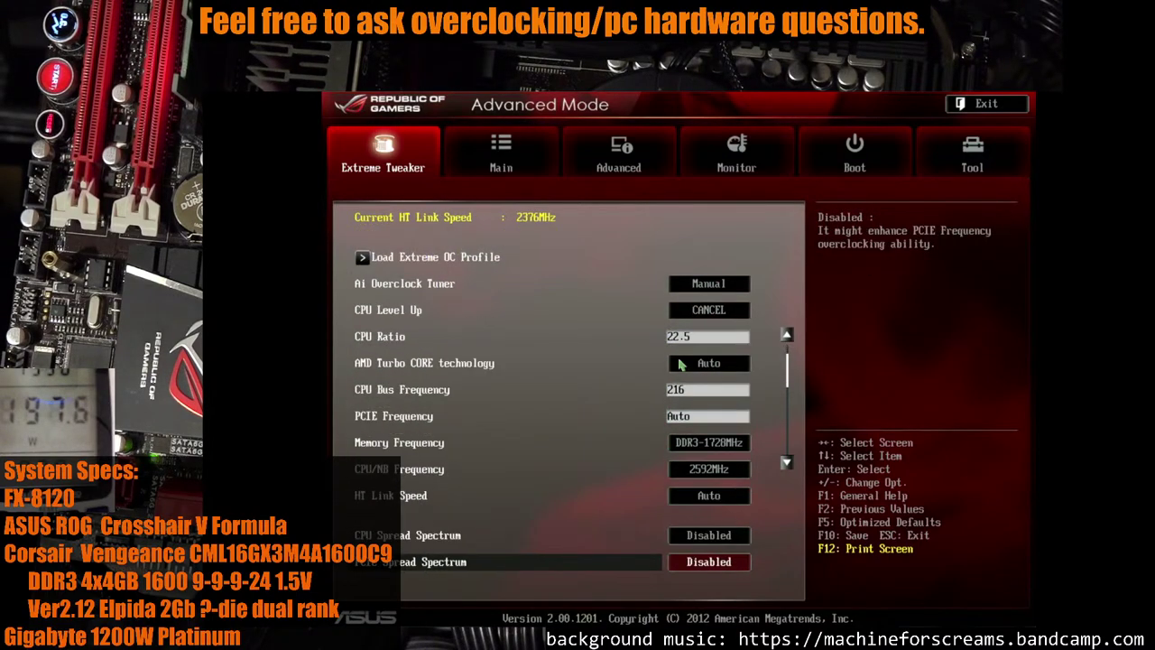
key(Down)
key(Up)
key(Up)
key(Up)
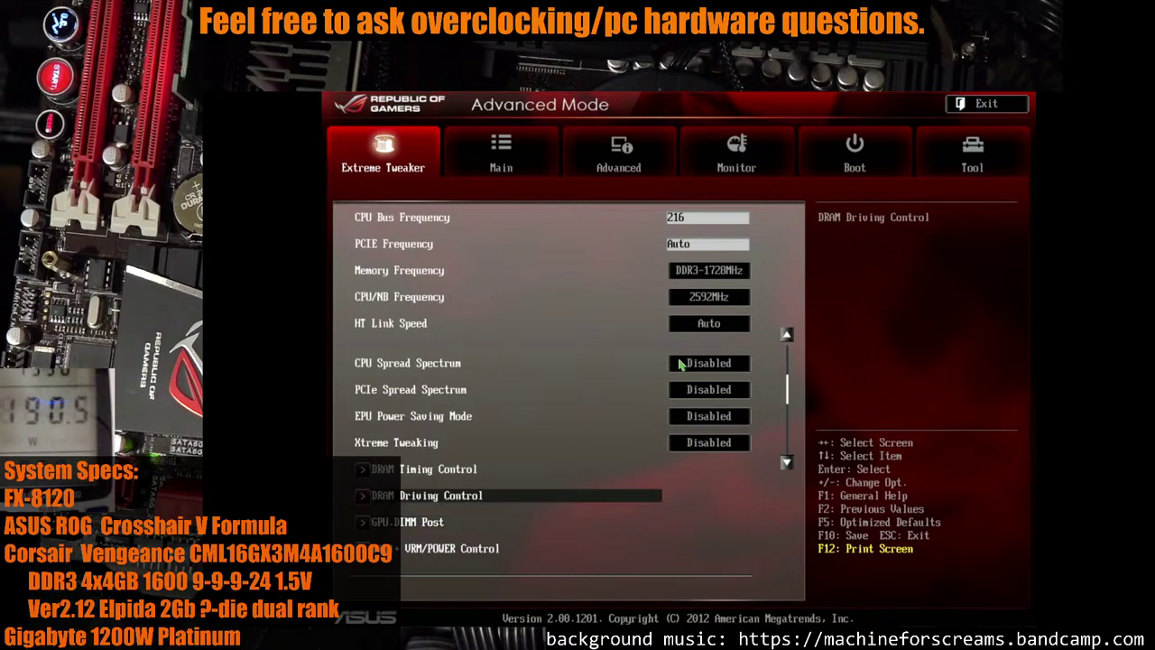
key(Return)
key(Down)
key(Down)
key(Down)
key(Down)
key(Down)
key(Down)
key(Down)
key(Down)
key(Down)
key(Down)
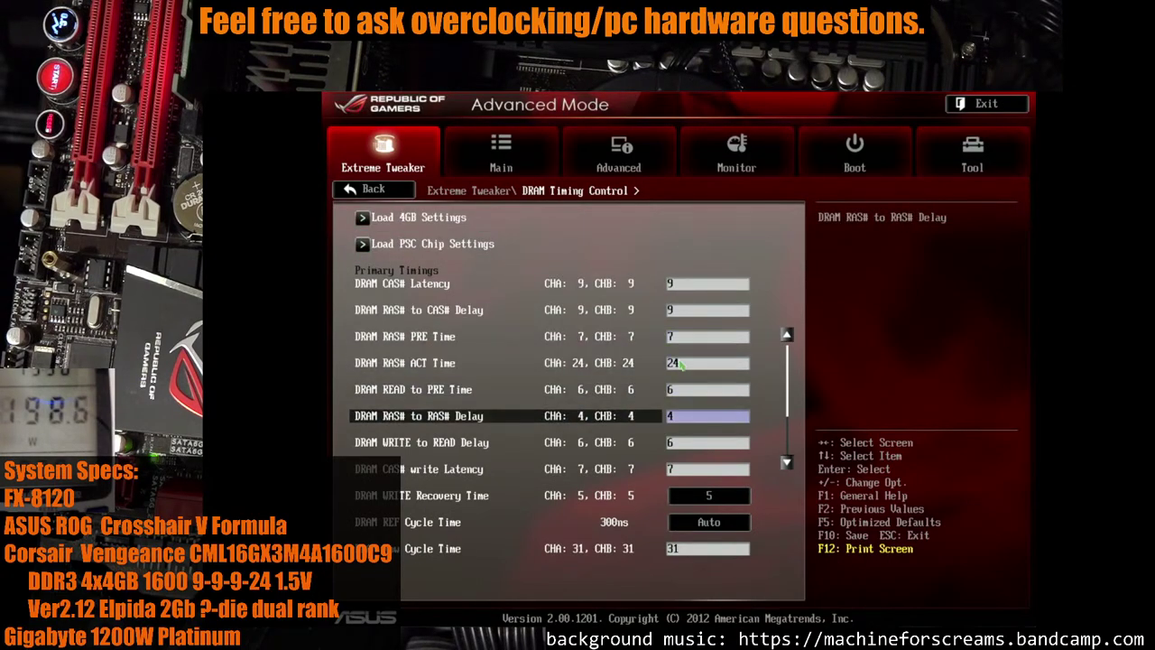
key(Up)
key(Return)
key(Down)
key(Down)
key(Return)
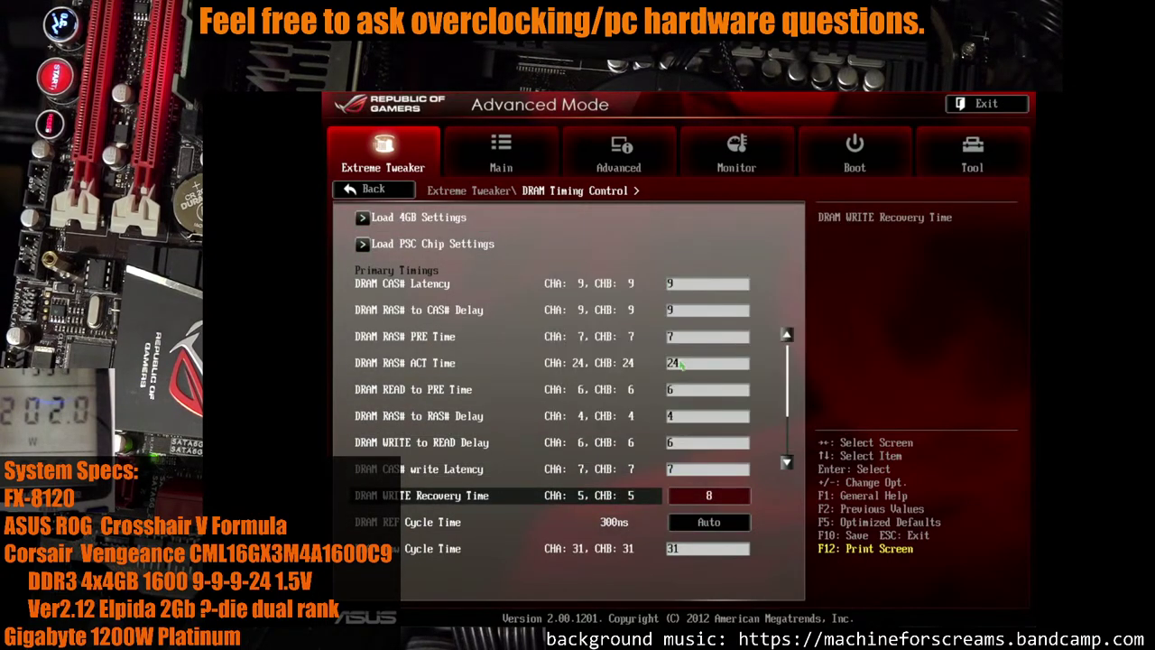
Check the DRAM timings from the REF Cycle Time down to the Refresh Rate and Command Rate
key(Down)
key(Down)
key(Down)
key(Down)
key(Down)
key(Down)
key(Down)
key(Down)
key(Up)
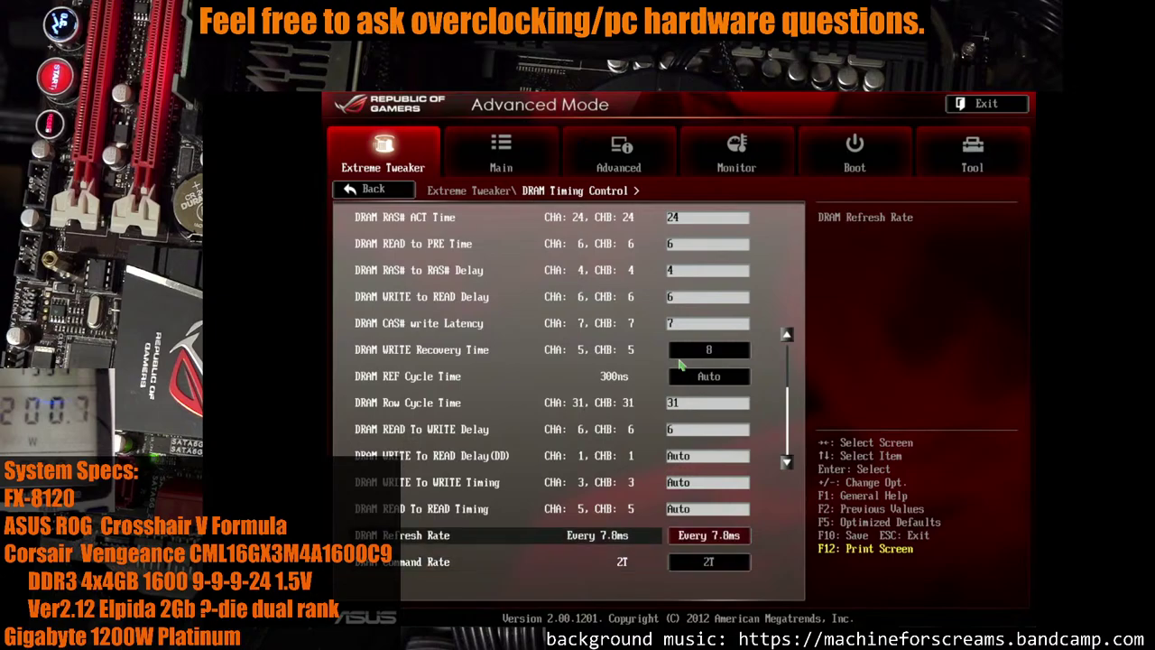
key(Up)
key(Up)
key(Up)
key(Up)
key(Up)
key(Up)
key(Up)
key(Up)
key(Up)
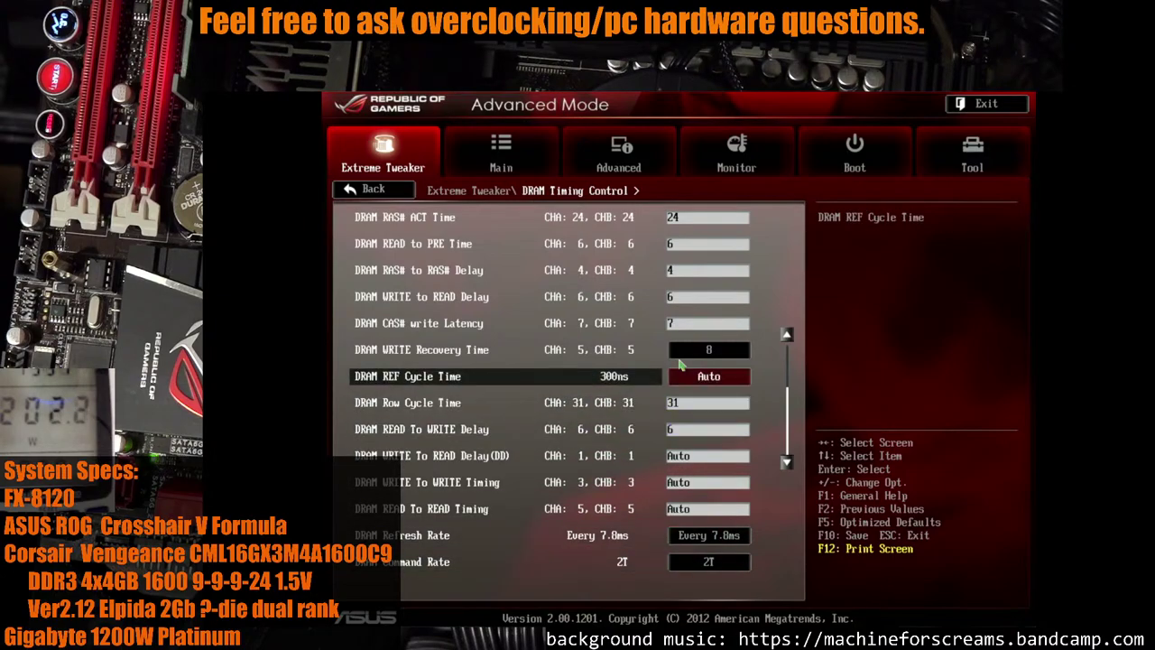
Set the DRAM REF Cycle Time to 160ns
key(Down)
key(Down)
key(Down)
key(Return)
key(Down)
key(Down)
key(Down)
key(Down)
key(Up)
key(Return)
Look over the primary DRAM timings, then save the configuration and reset the system
key(Up)
key(Up)
key(Up)
key(Up)
key(Up)
key(Up)
key(Up)
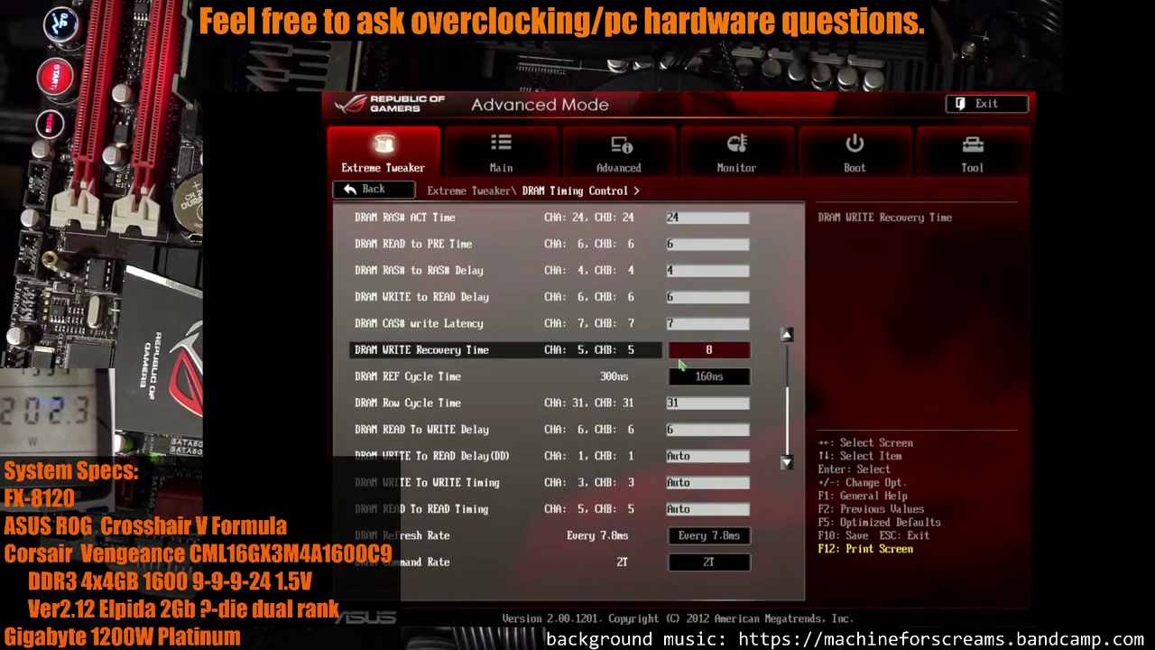
key(Up)
key(Up)
key(Up)
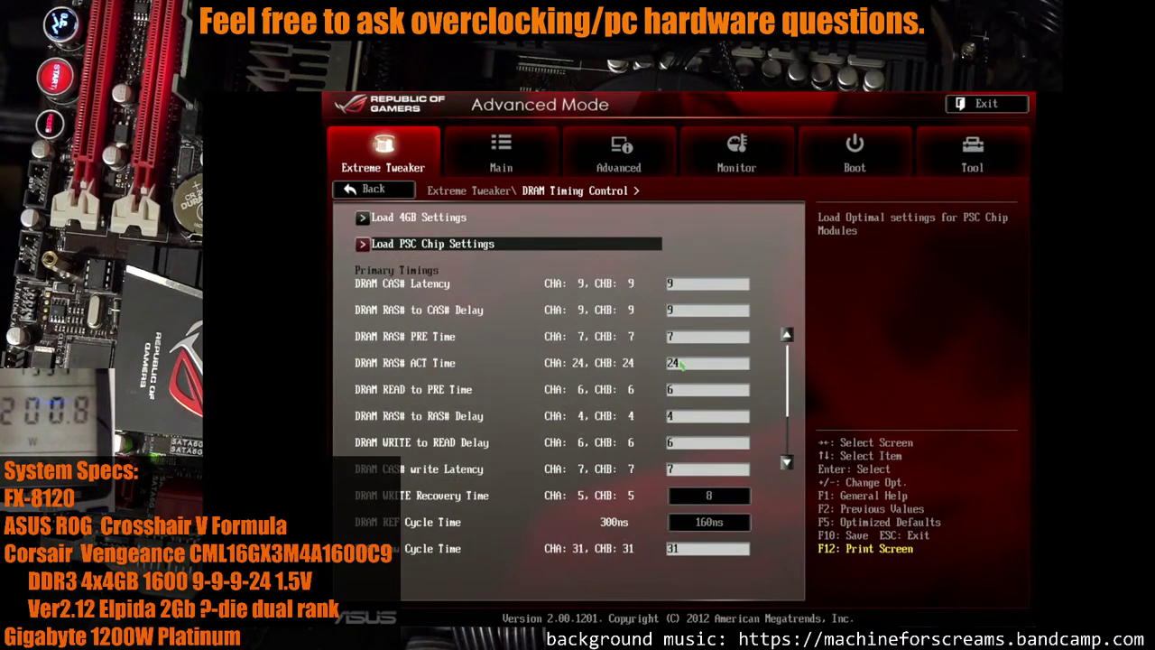
key(F10)
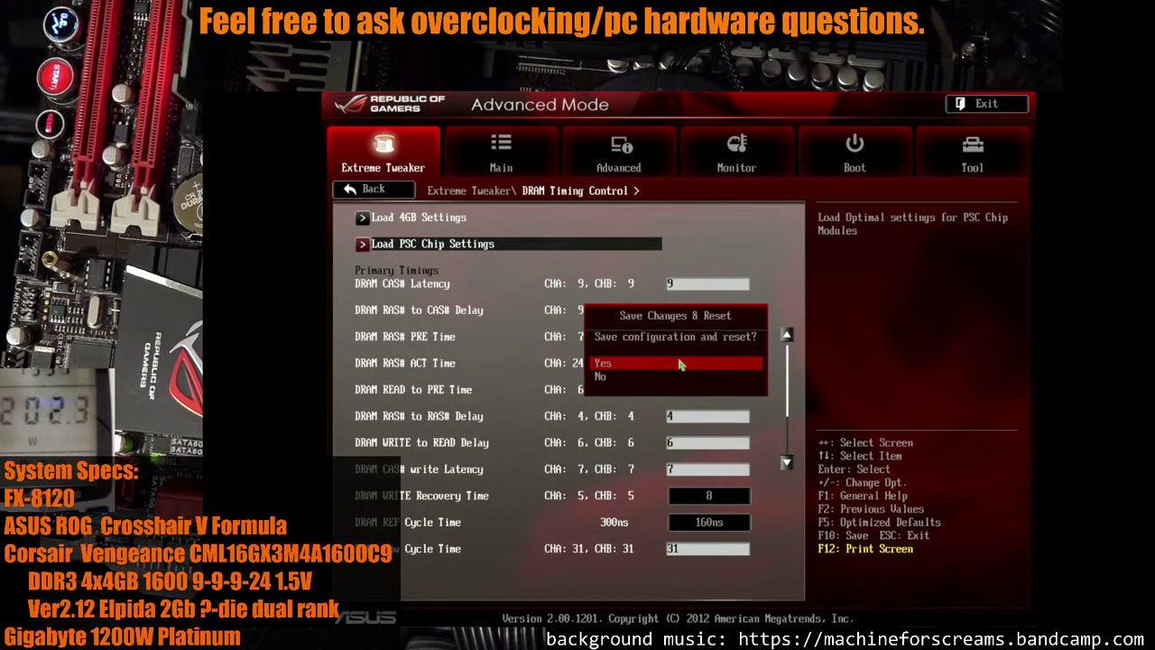
key(Return)
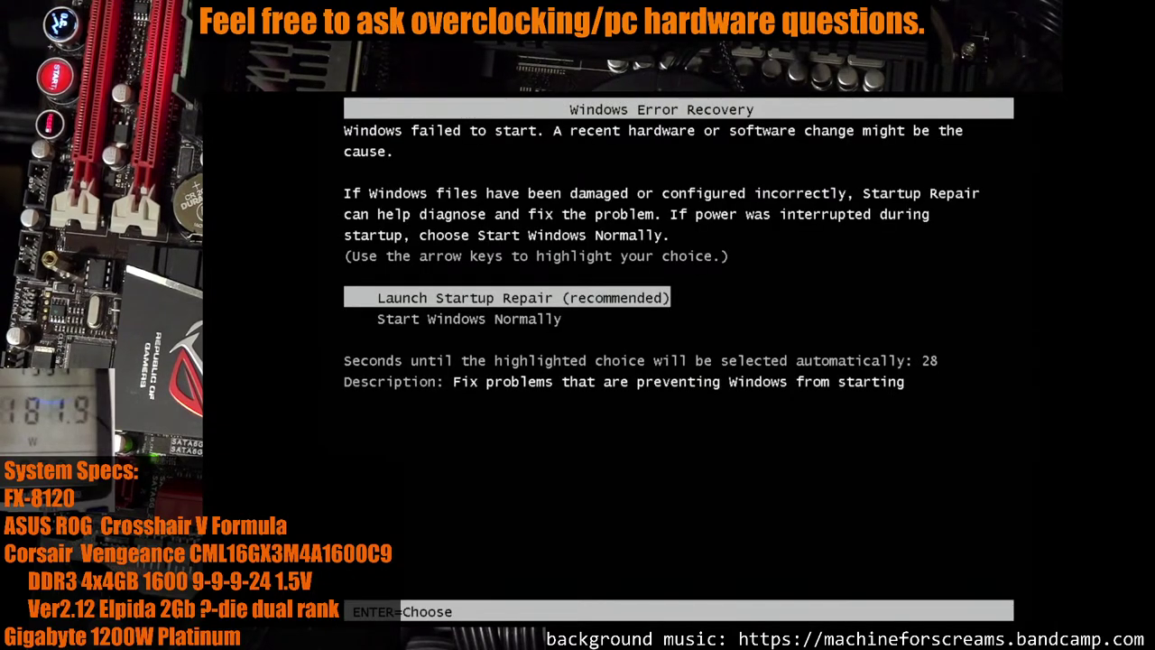
Start Windows normally, then open Geekbench 3 and run the 32-bit benchmarks
key(Down)
key(Return)
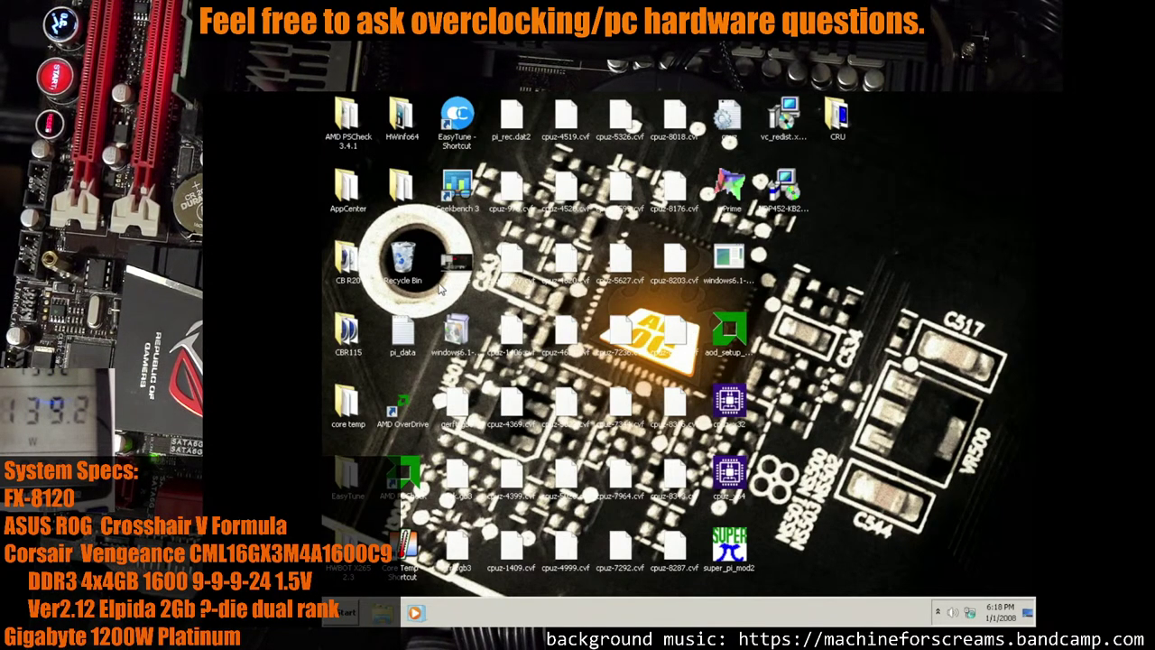
double_click(459, 185)
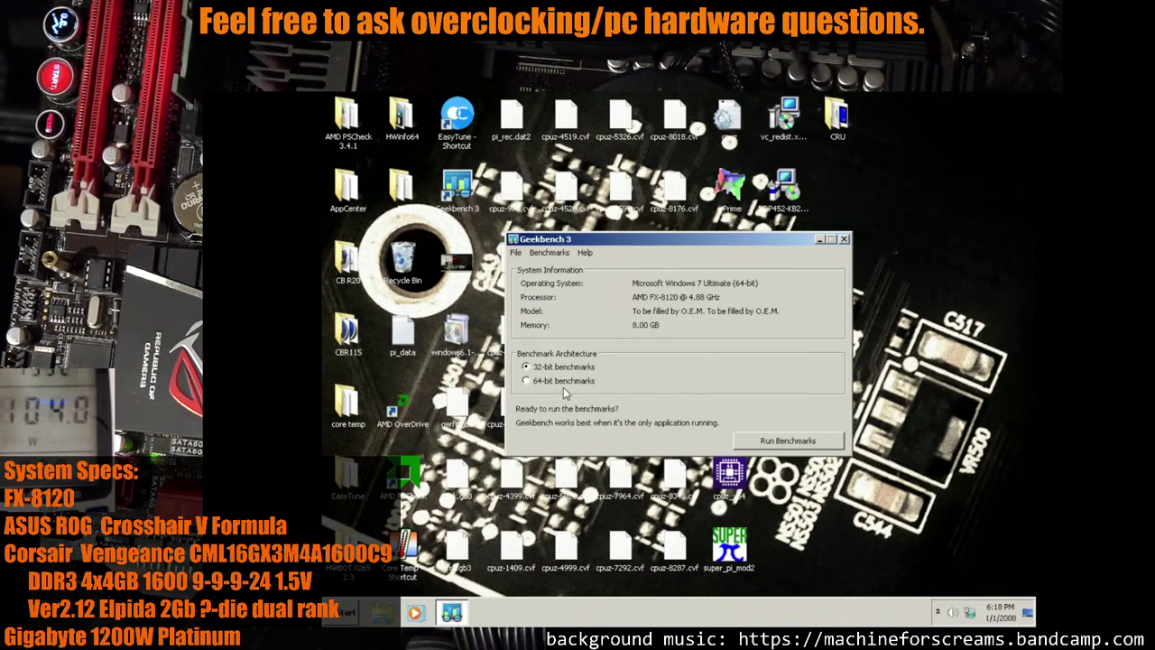
click(769, 447)
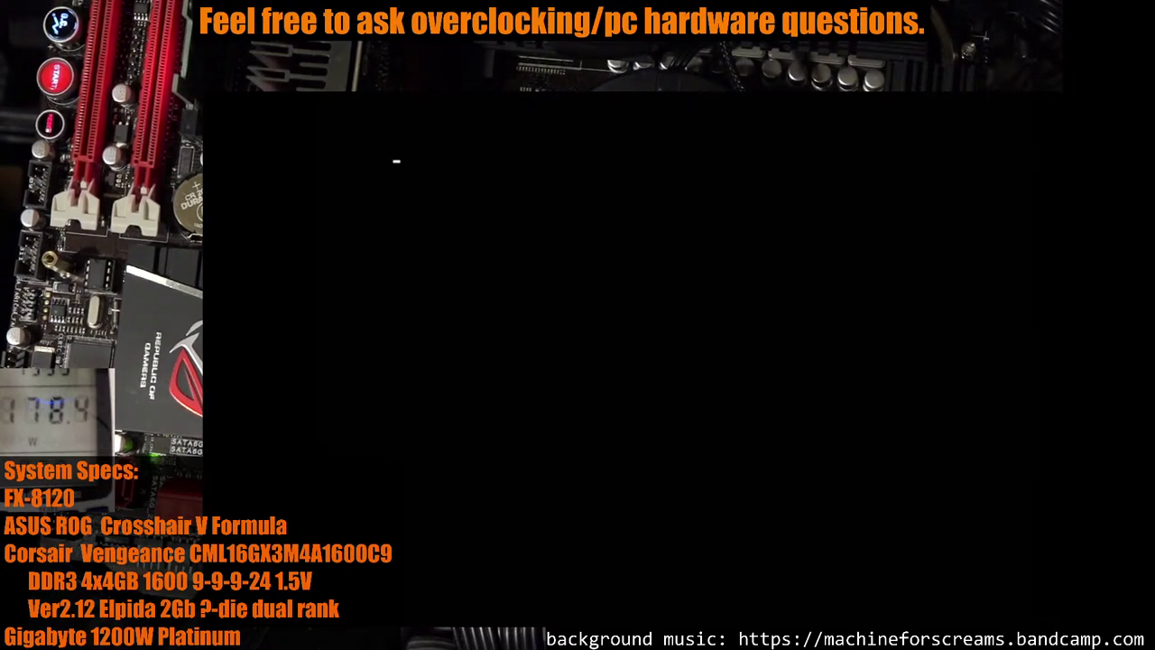
Set the DRAM CAS# write Latency to 8 in the DRAM timing settings
key(Down)
key(Down)
key(Down)
key(Down)
key(Down)
key(Down)
key(Down)
key(Down)
key(Down)
key(Down)
key(Down)
key(Down)
key(Down)
key(Down)
key(Down)
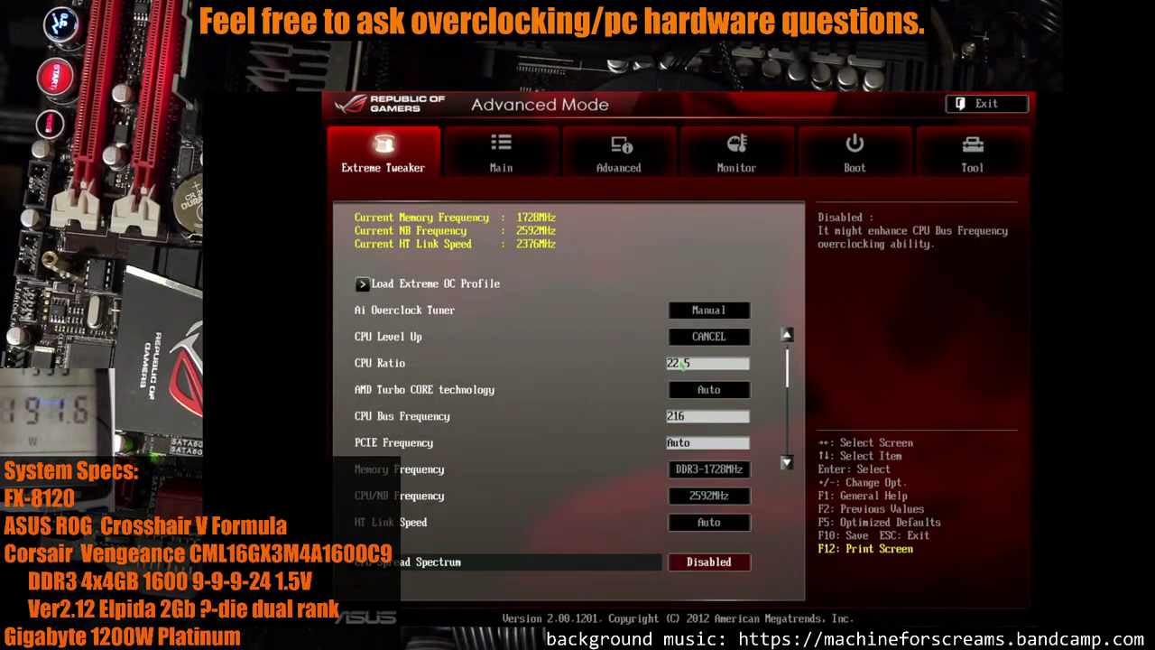
key(Down)
key(Down)
key(Down)
key(Down)
key(Down)
key(Down)
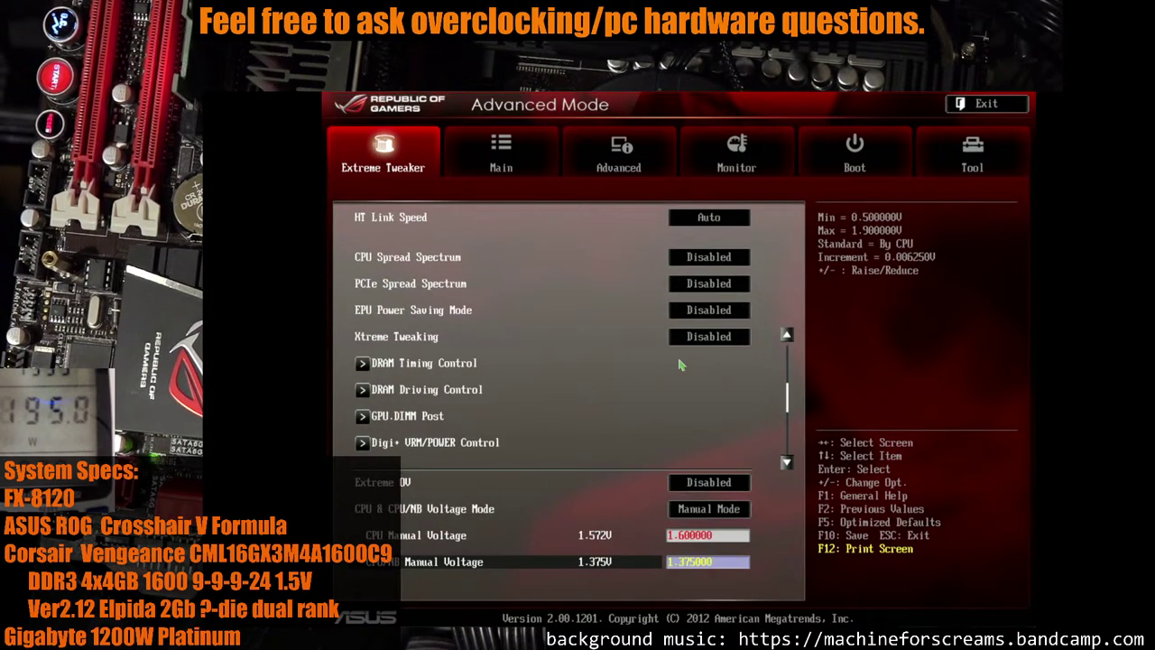
key(Up)
key(Up)
key(Up)
key(Up)
key(Up)
key(Up)
key(Up)
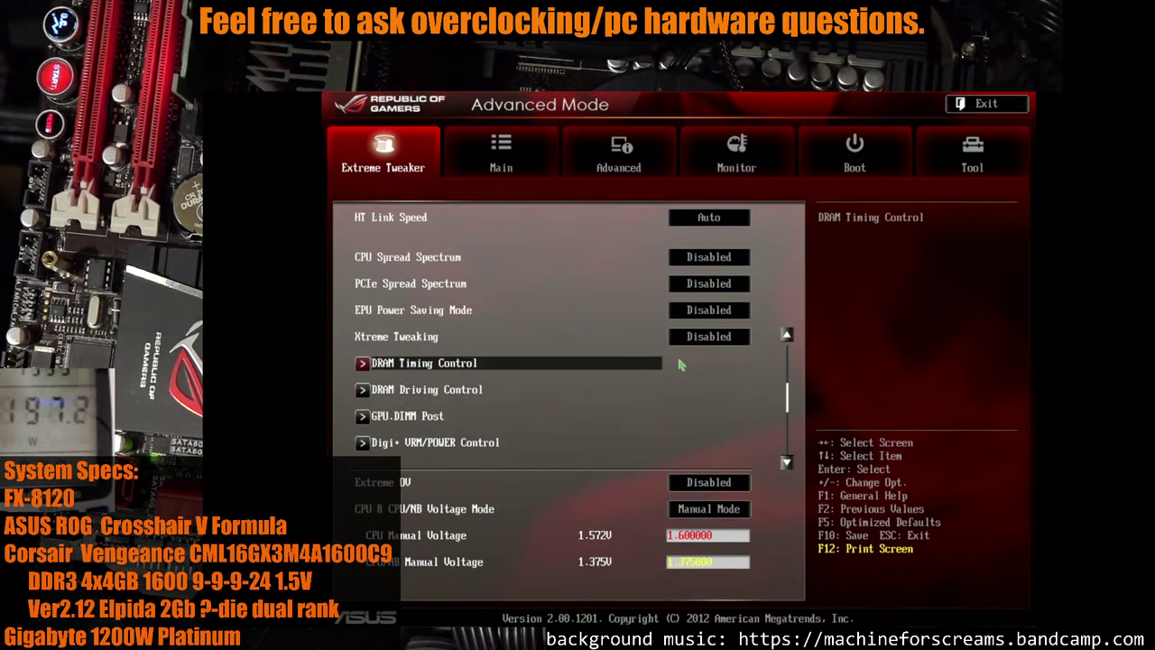
key(Return)
key(Down)
key(Down)
key(Down)
key(Down)
key(Down)
key(Down)
key(Down)
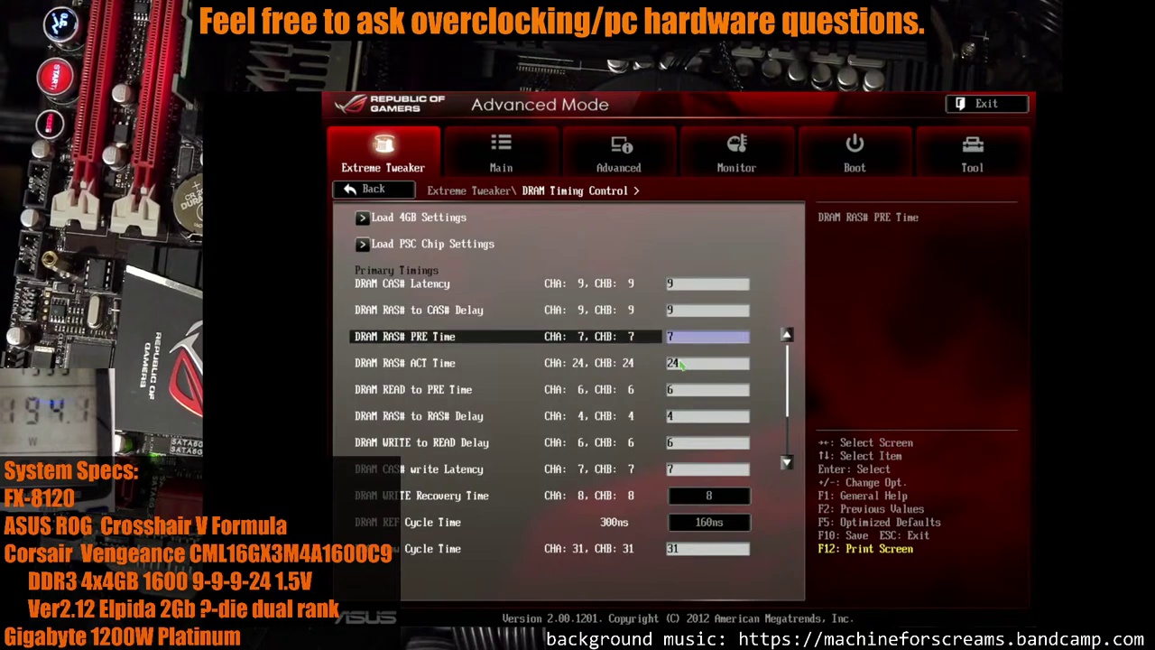
key(Down)
key(Down)
key(Down)
key(Up)
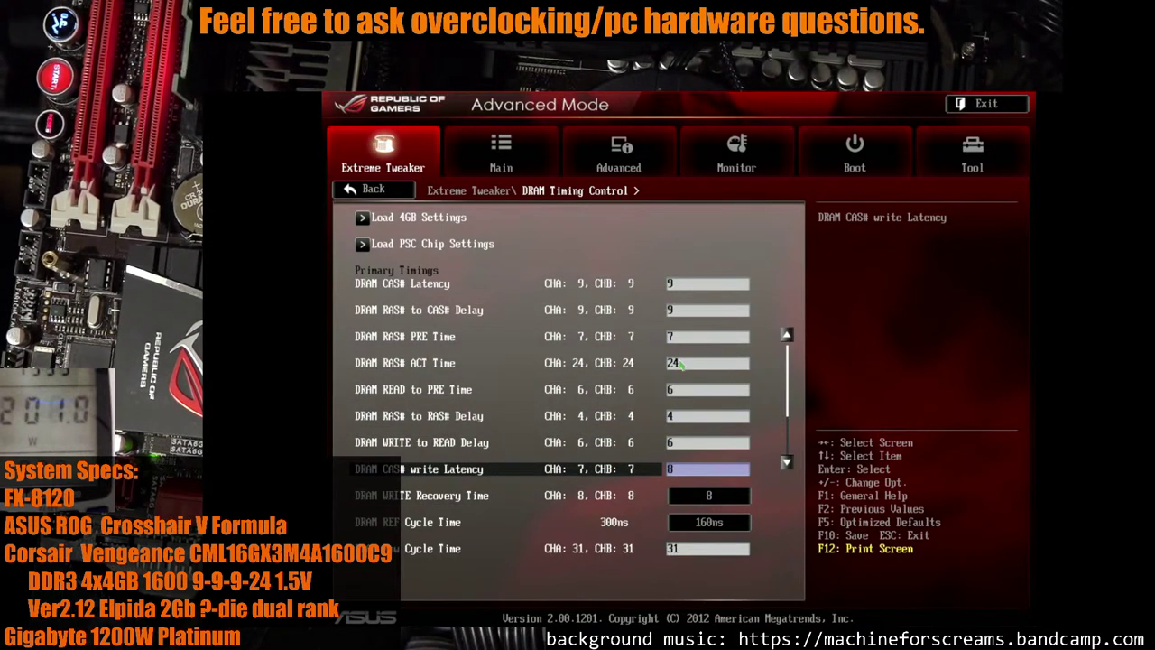
Check the available DRAM WRITE Recovery Time options without changing them, then save the configuration and reset the system
key(Down)
key(Return)
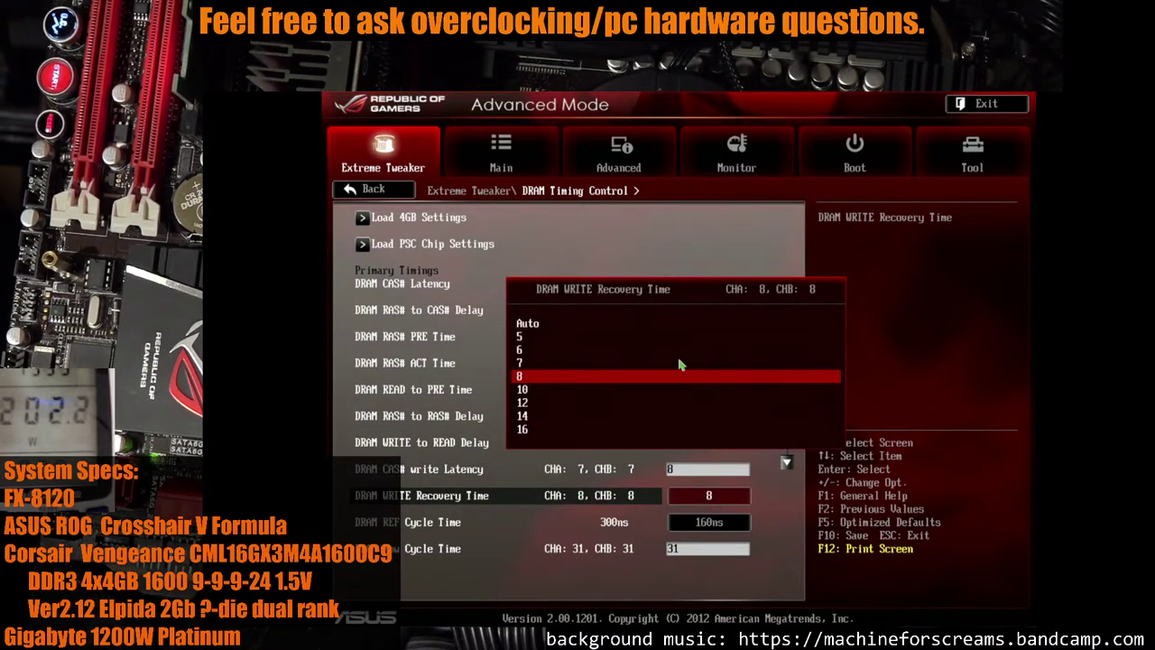
key(Escape)
key(F10)
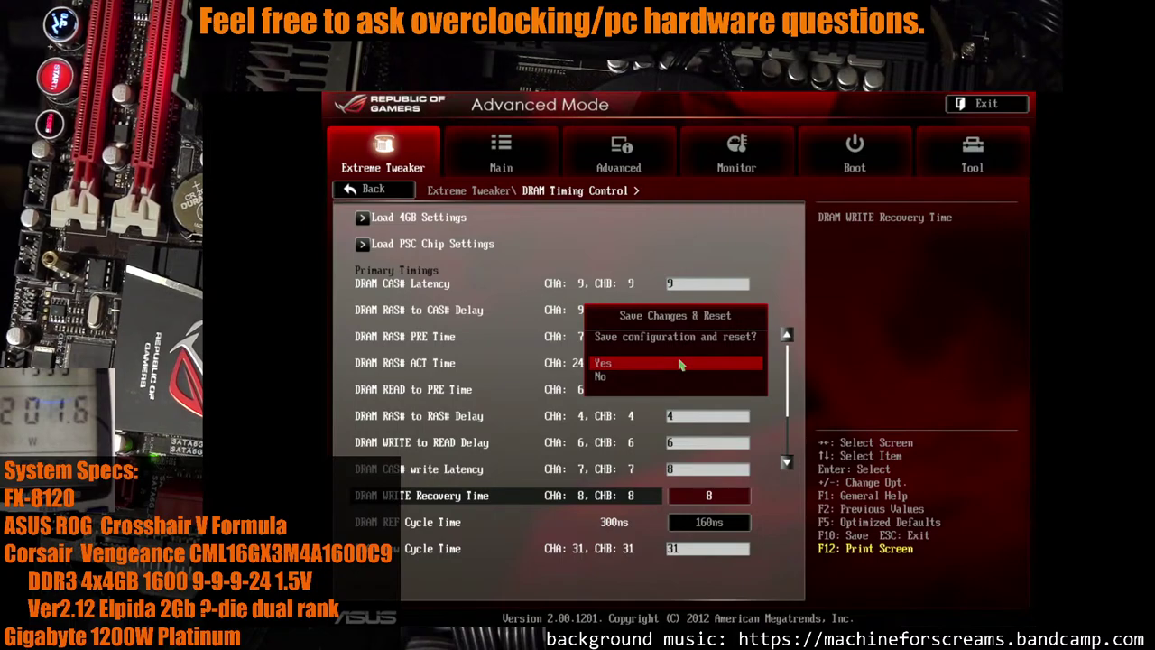
key(Return)
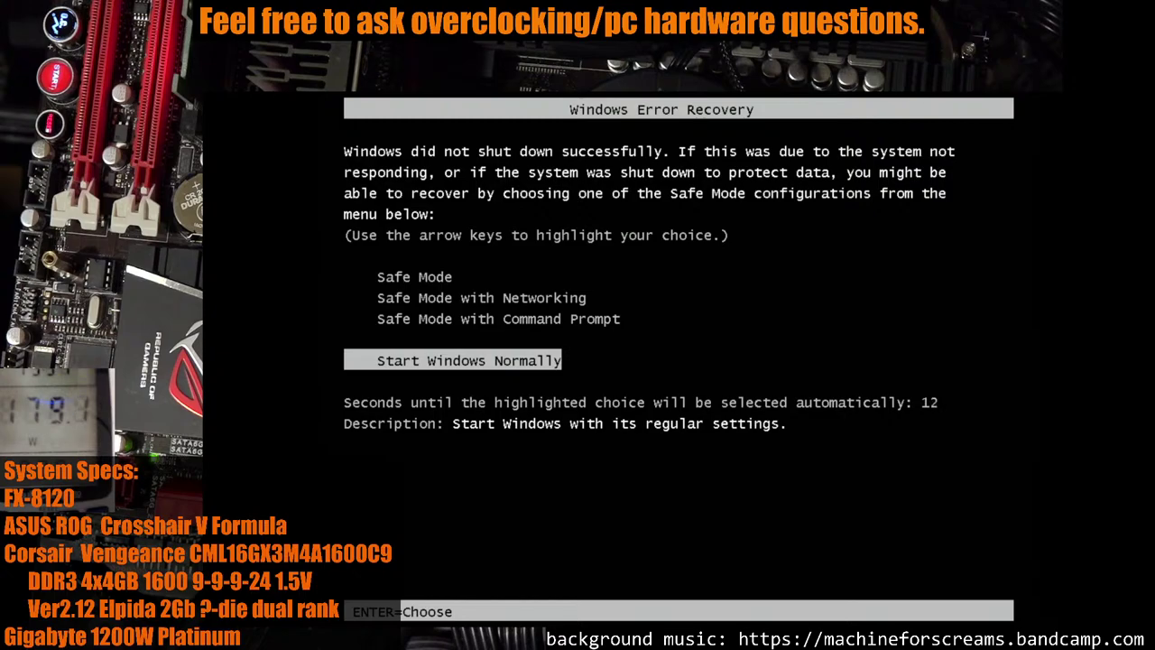
Start Windows normally, then open Geekbench 3 and run its benchmarks
key(Return)
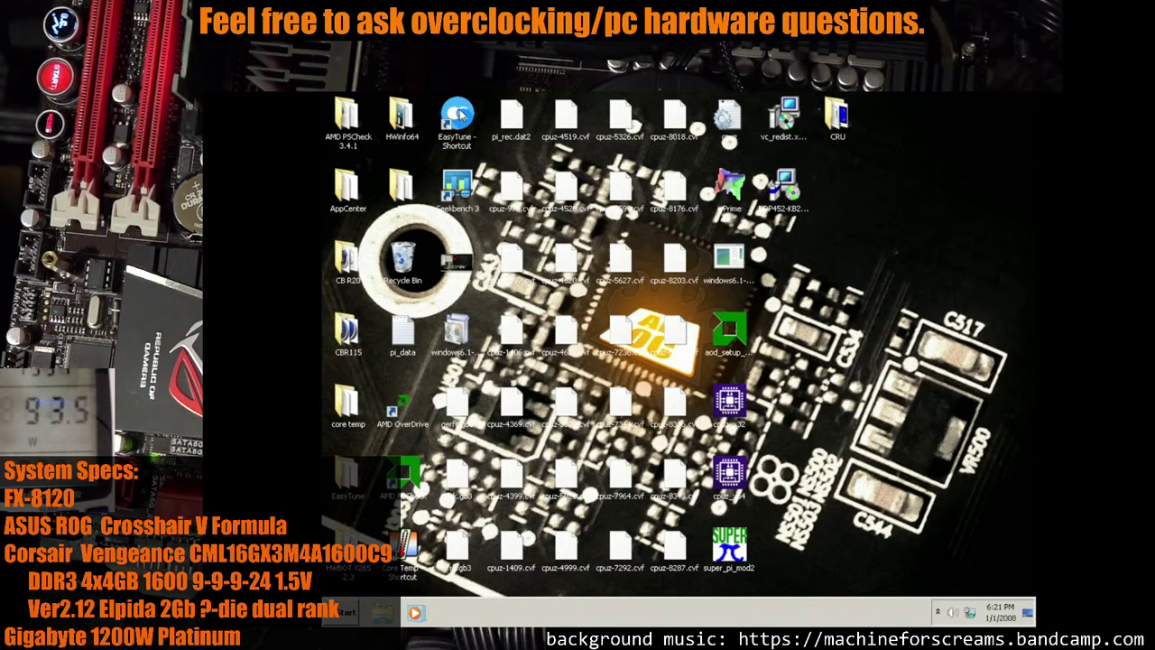
double_click(457, 187)
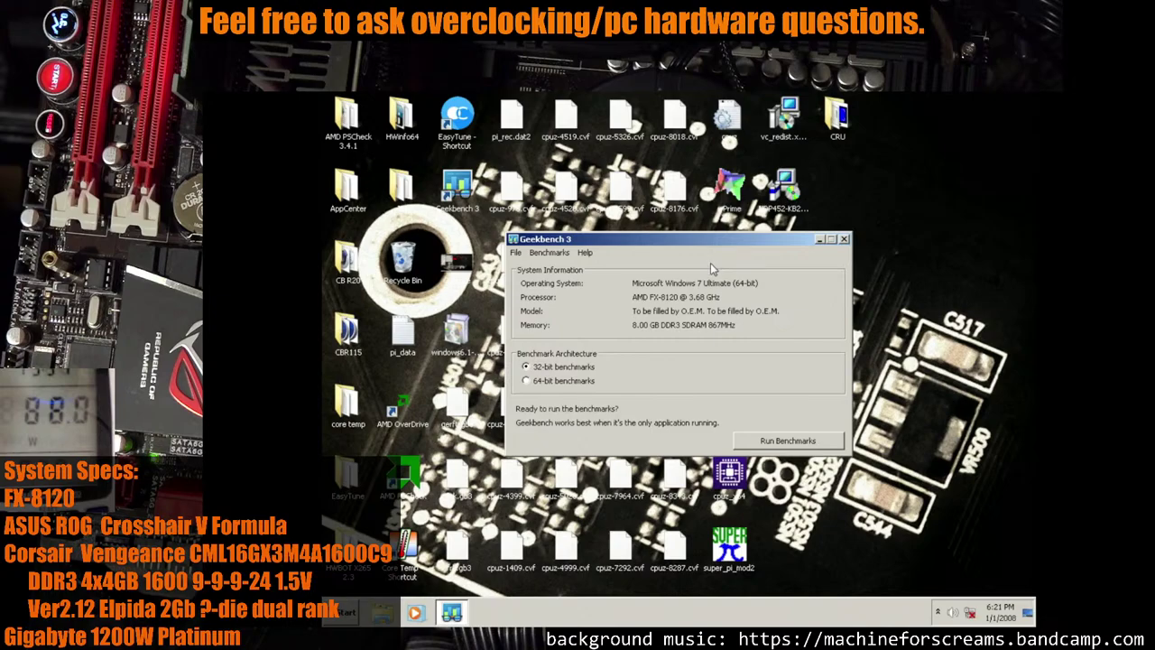
click(586, 380)
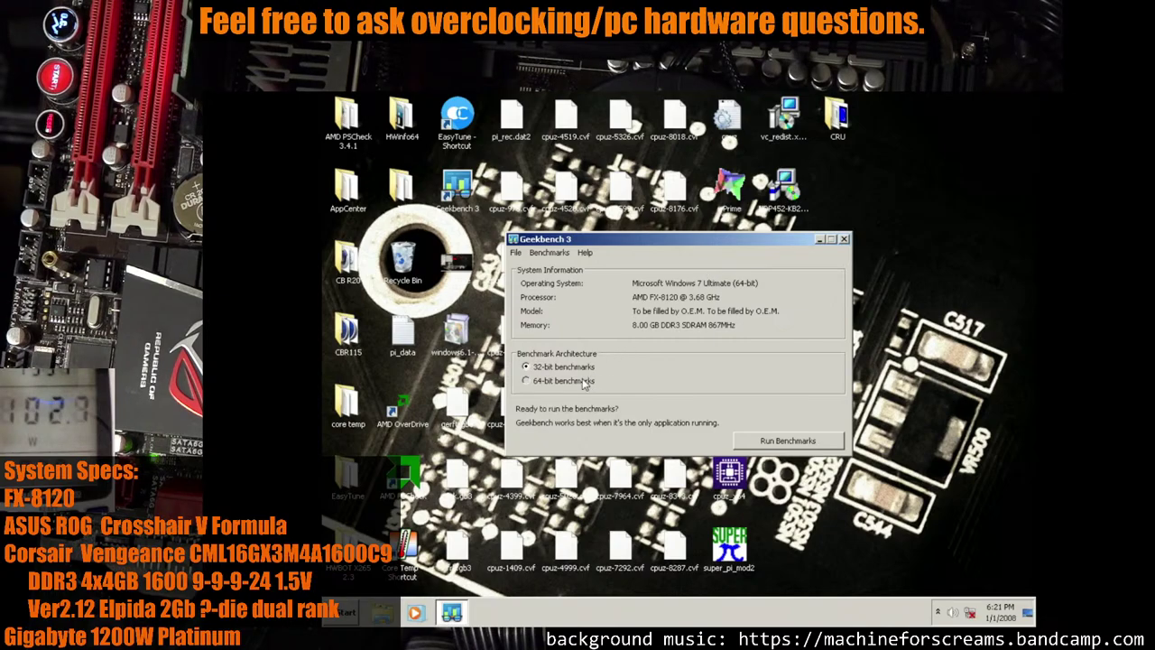
click(775, 442)
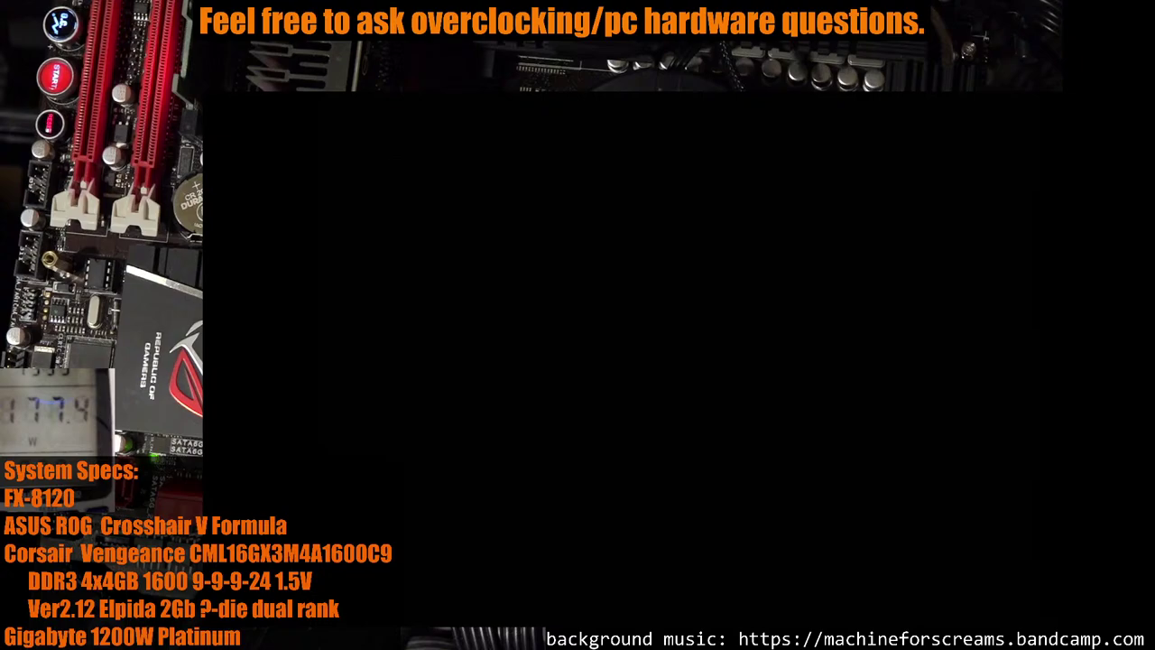
Look over the Extreme Tweaker frequency, ratio and spread spectrum settings as far as the DRAM Timing Control entry
key(Down)
key(Down)
key(Down)
key(Down)
key(Down)
key(Down)
key(Down)
key(Down)
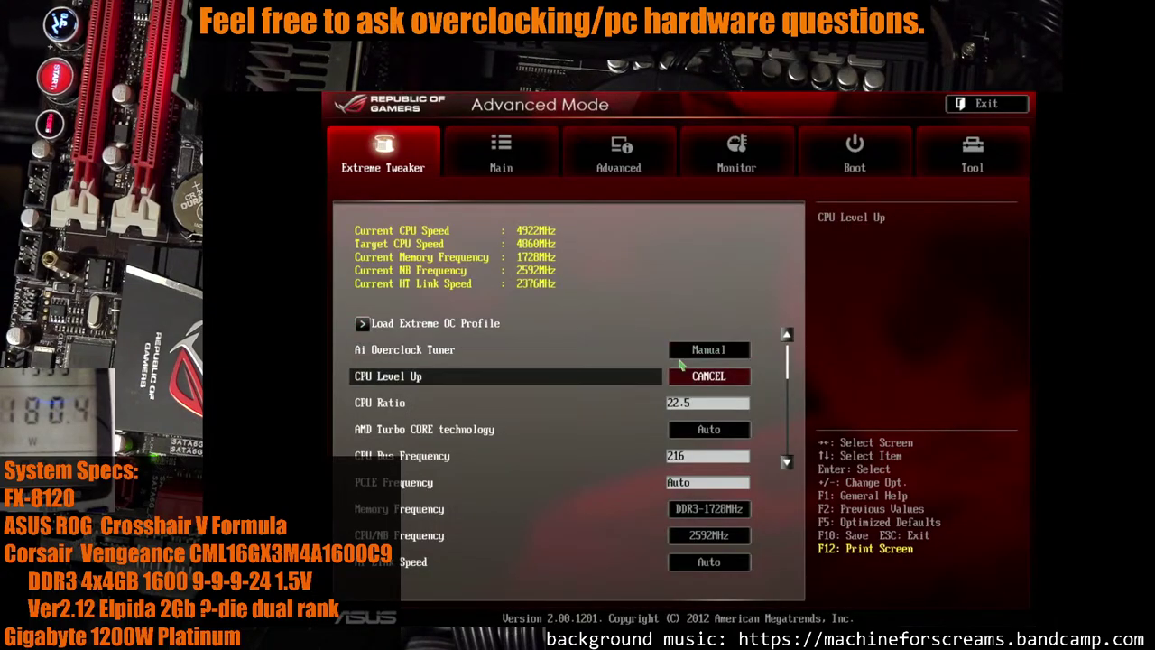
key(Down)
key(Down)
key(Down)
key(Down)
key(Down)
key(Down)
key(Down)
key(Down)
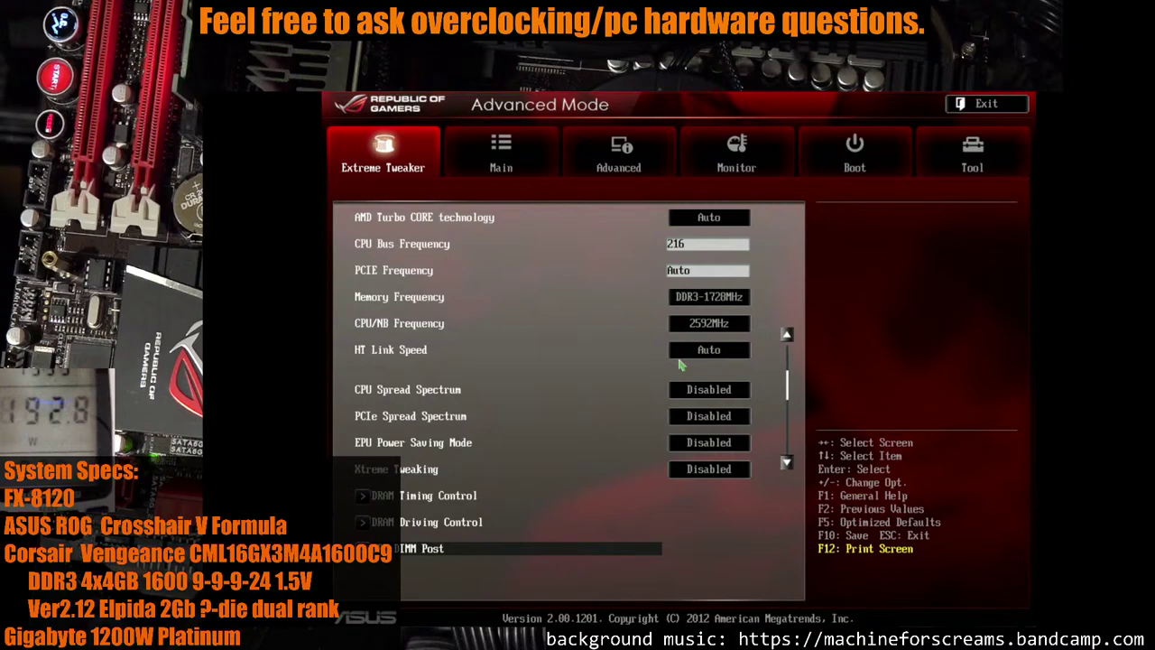
key(Up)
key(Up)
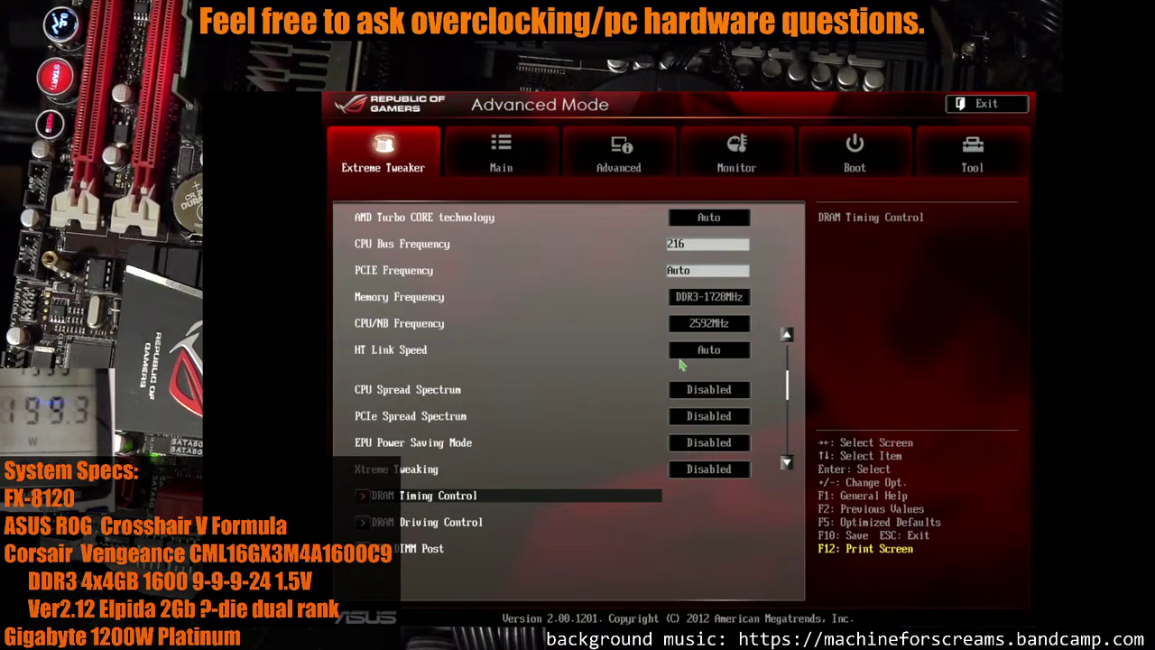
Examine the CPU, CPU/NB and DRAM voltage settings down to DRAM VREFCA
key(Down)
key(Down)
key(Down)
key(Down)
key(Down)
key(Up)
key(Down)
key(Down)
key(Up)
key(Up)
key(Down)
key(Down)
key(Down)
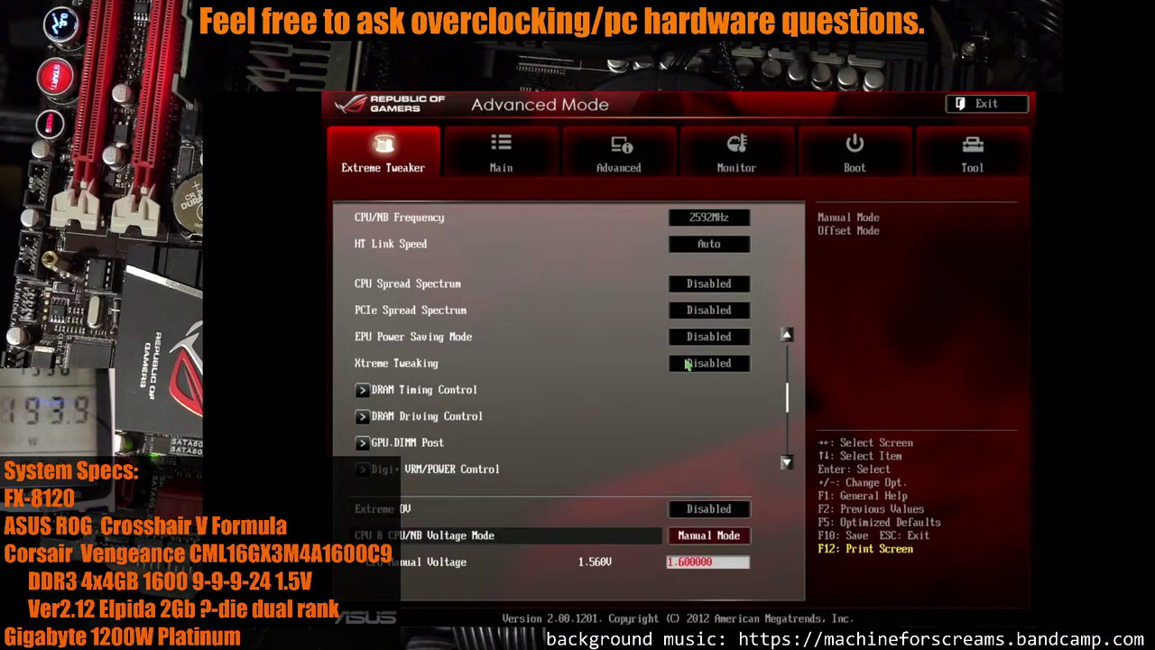
key(Up)
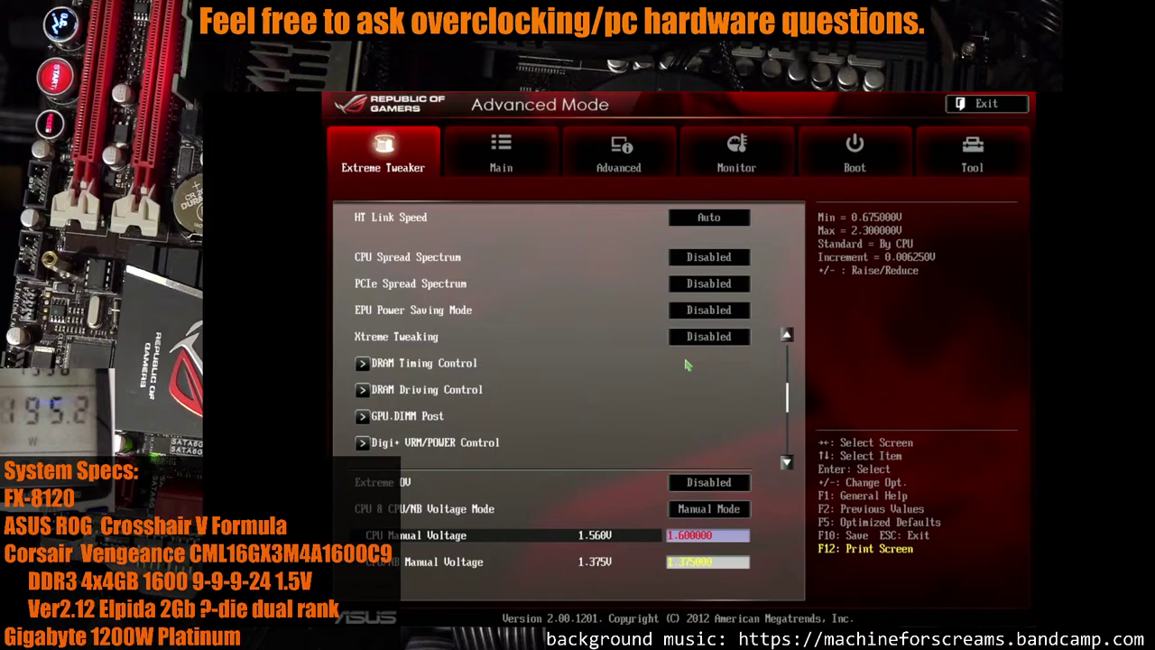
key(Down)
key(Down)
key(Down)
key(Down)
key(Down)
key(Down)
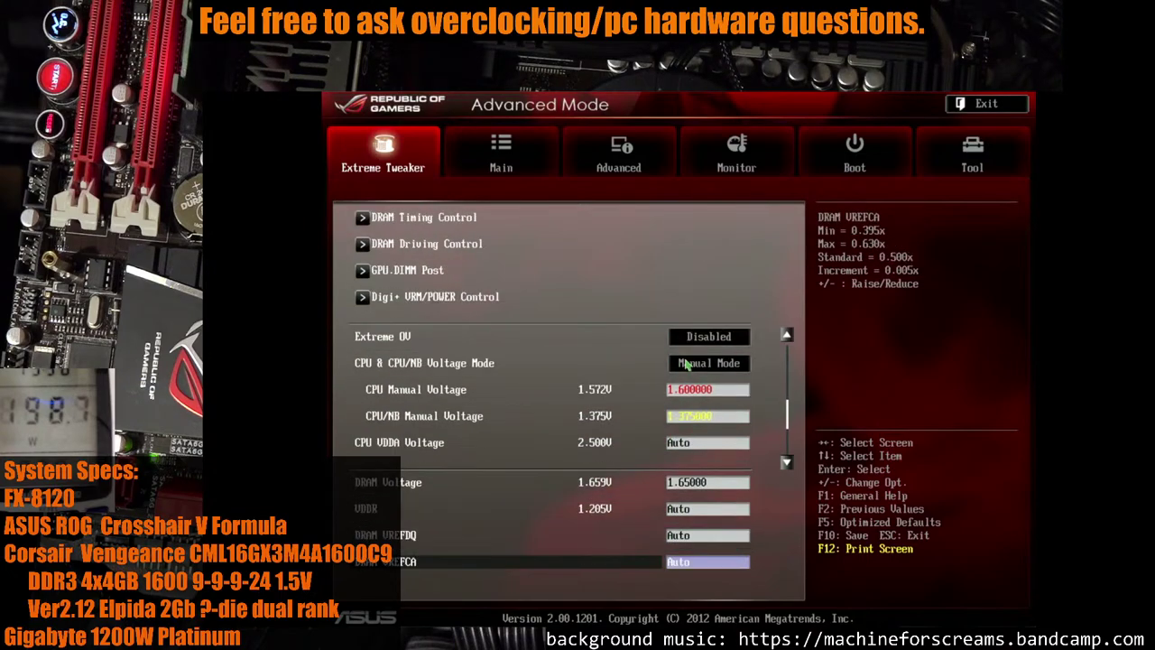
Set the DRAM WRITE Recovery Time to 10 in the DRAM timing settings
key(Up)
key(Up)
key(Up)
key(Up)
key(Up)
key(Up)
key(Up)
key(Up)
key(Up)
key(Up)
key(Up)
key(Up)
key(Up)
key(Down)
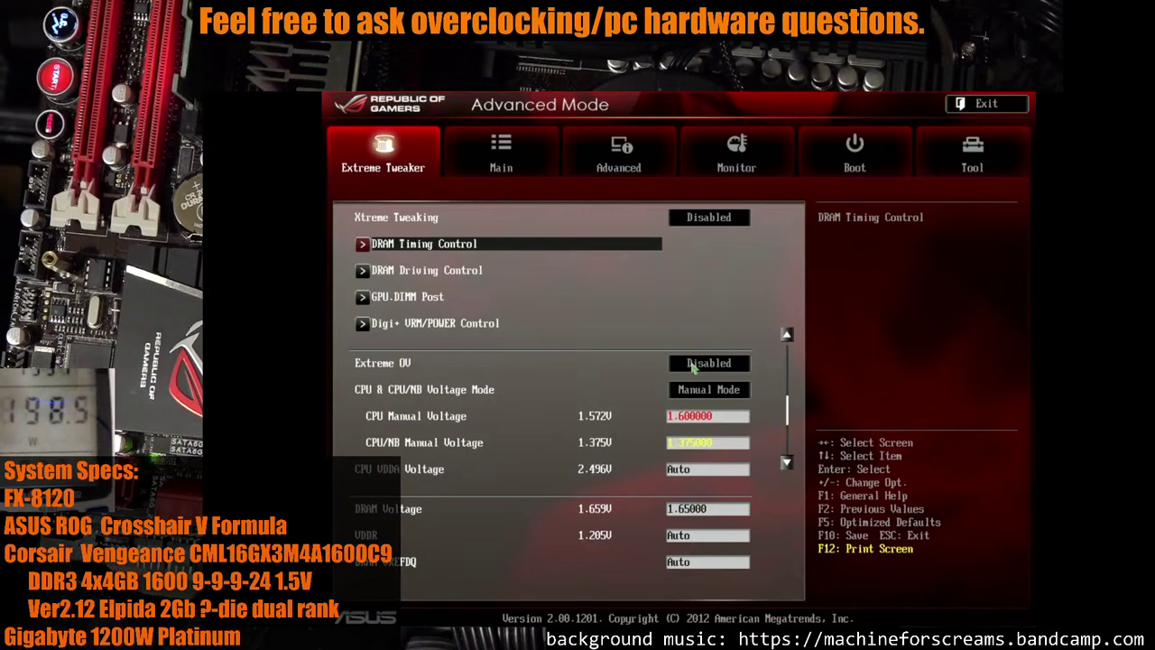
key(Down)
key(Up)
key(Return)
key(Down)
key(Down)
key(Down)
key(Down)
key(Down)
key(Down)
key(Down)
key(Down)
key(Down)
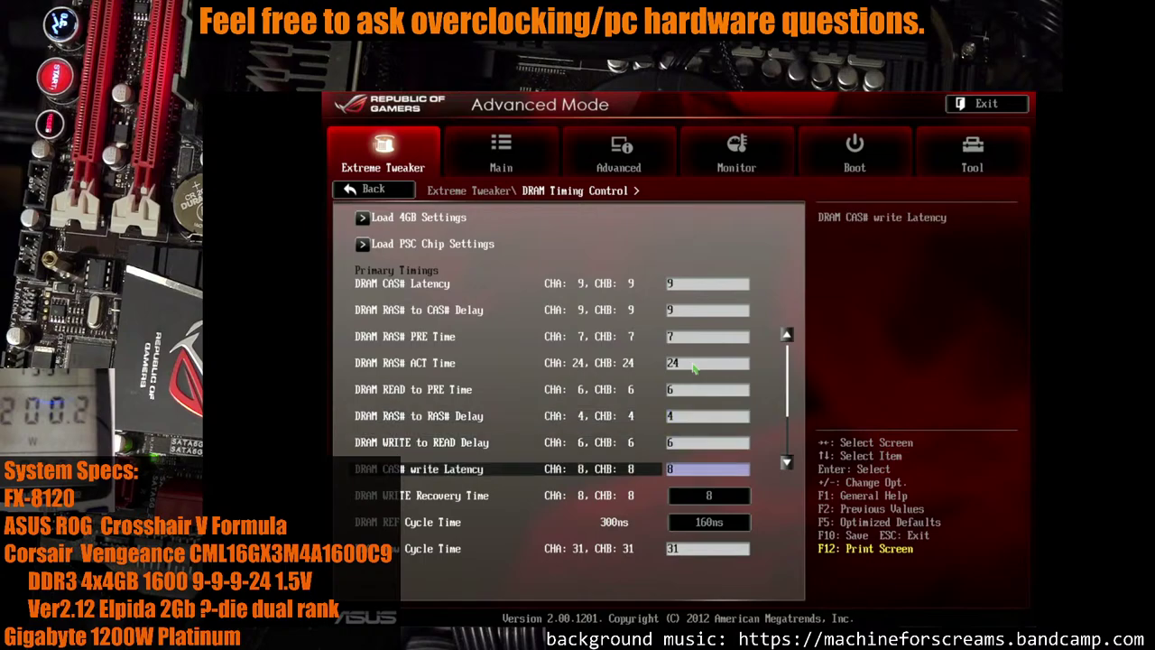
key(Down)
key(Return)
key(Down)
key(Down)
key(Up)
key(Return)
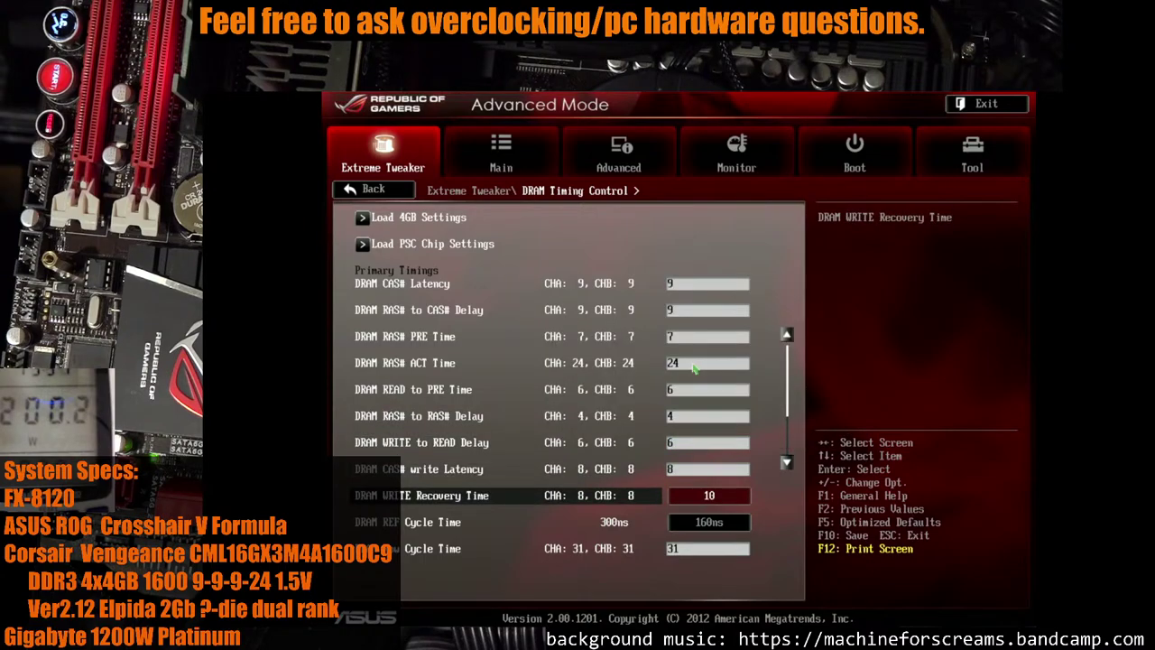
Look over the remaining DRAM timings around the READ To WRITE Delay, then save the configuration and reset the system
key(Up)
key(Down)
key(Down)
key(Down)
key(Down)
key(Down)
key(Down)
key(Down)
key(Down)
key(Up)
key(Up)
key(Up)
key(Up)
key(F10)
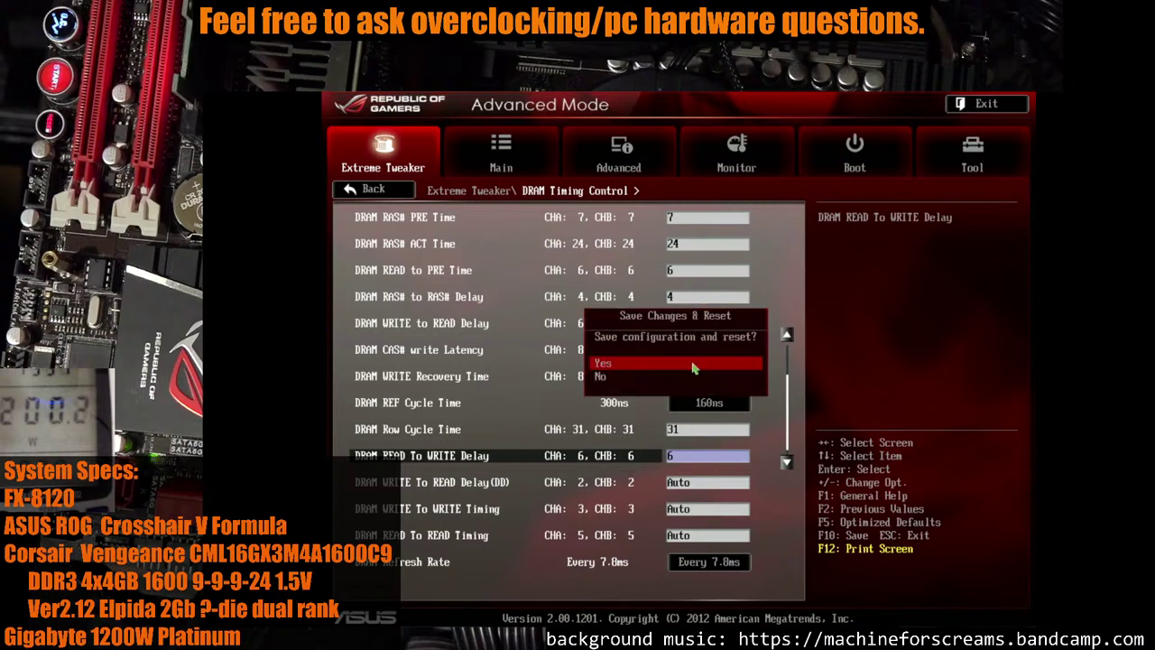
key(Return)
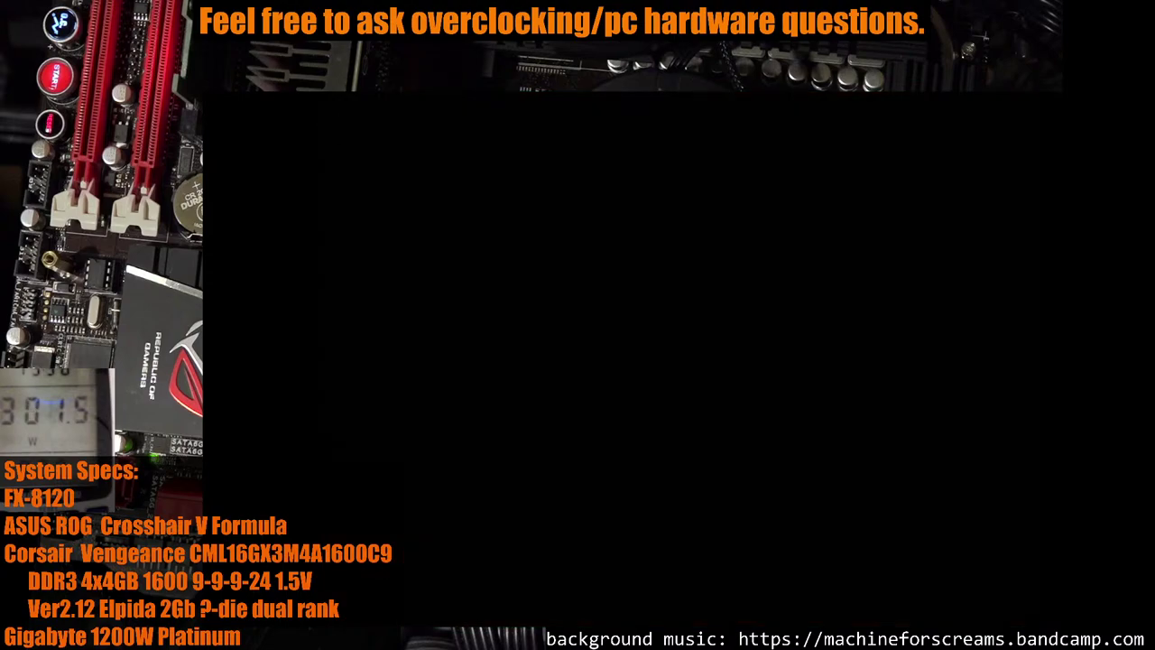
Boot into Windows, open Geekbench 3, select the 64-bit benchmarks and run them
key(Return)
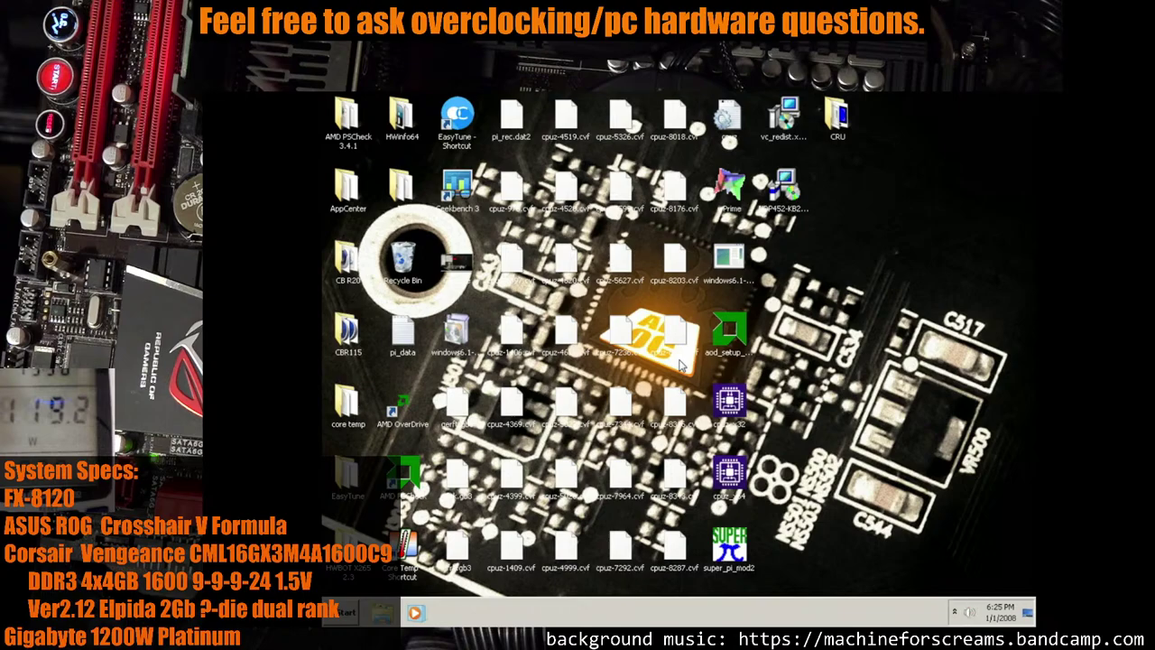
double_click(460, 185)
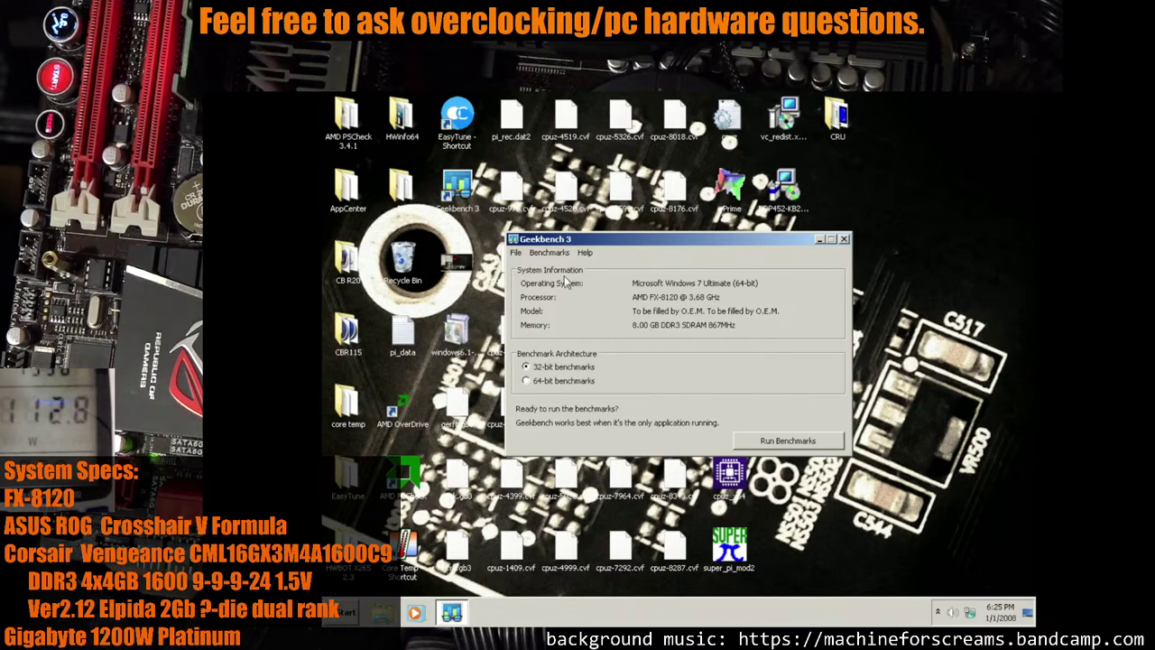
click(541, 380)
click(797, 442)
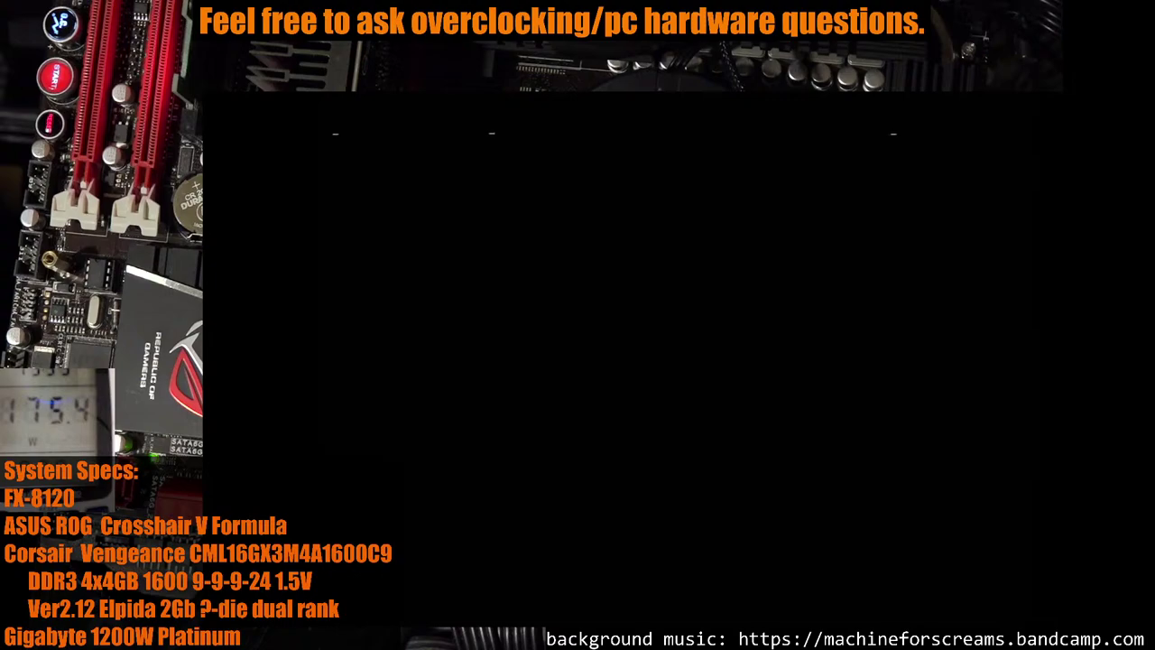
Examine the overclocking settings from the AI overclock tuner down to the CPU and CPU/NB manual voltages
key(Down)
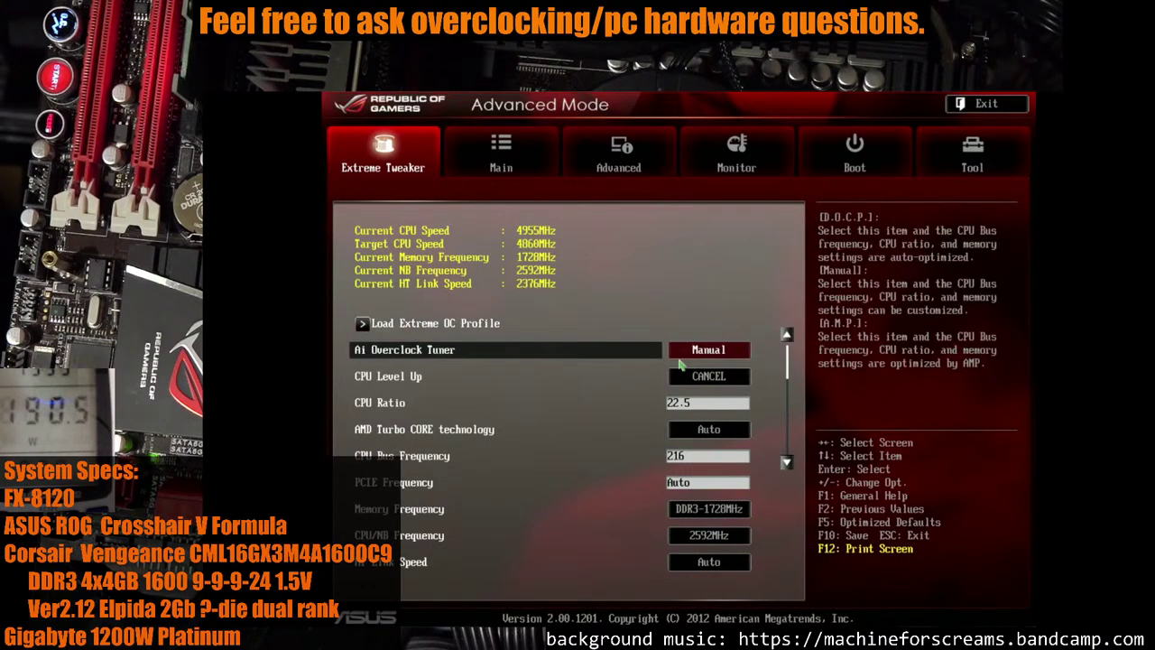
key(Down)
key(Down)
key(Down)
key(Down)
key(Down)
key(Down)
key(Down)
key(Down)
key(Down)
key(Down)
key(Down)
key(Down)
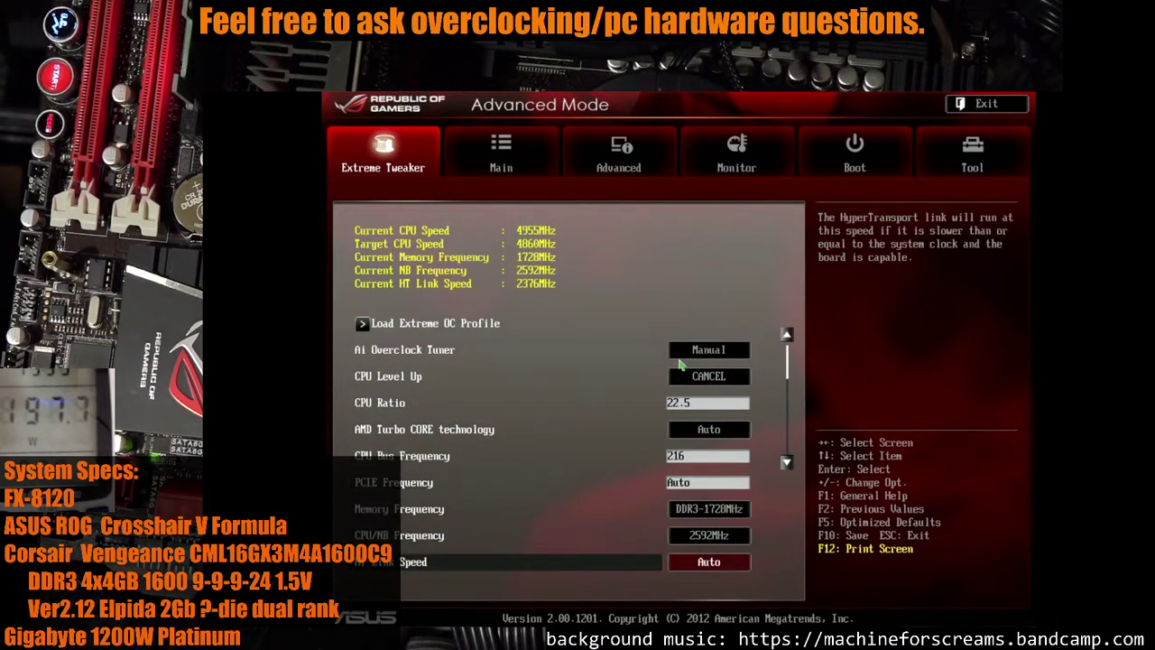
key(Down)
key(Down)
key(Down)
key(Down)
key(Down)
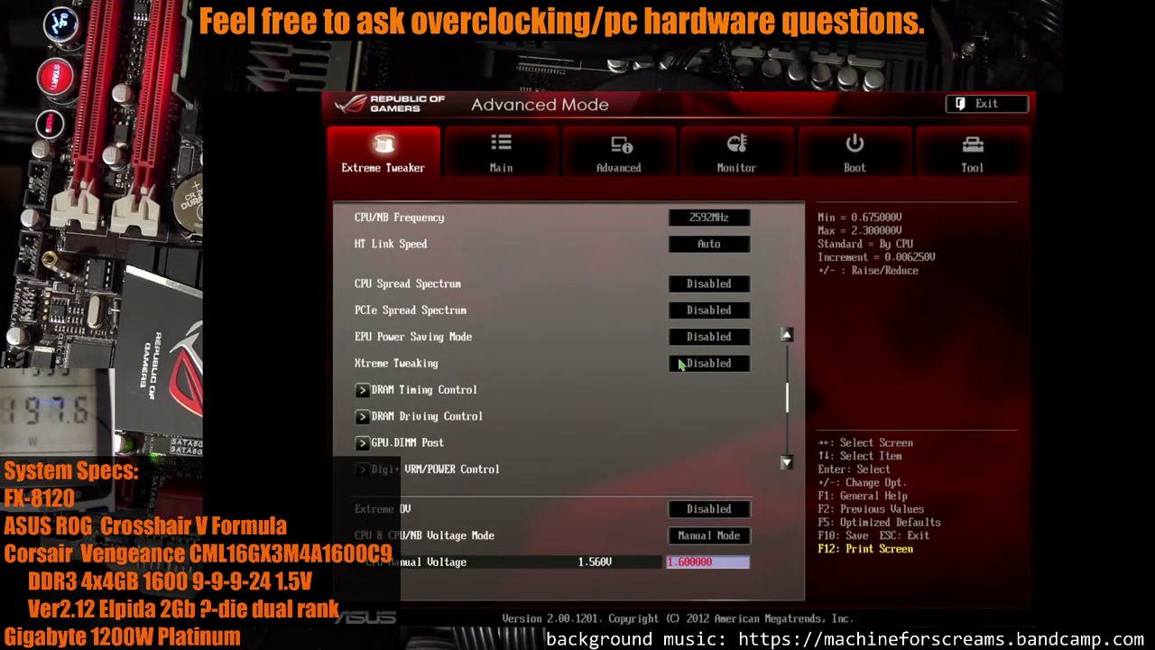
key(Down)
key(Down)
Set the DRAM RAS# to RAS# Delay to 5 in the DRAM timing settings
key(Up)
key(Up)
key(Up)
key(Up)
key(Up)
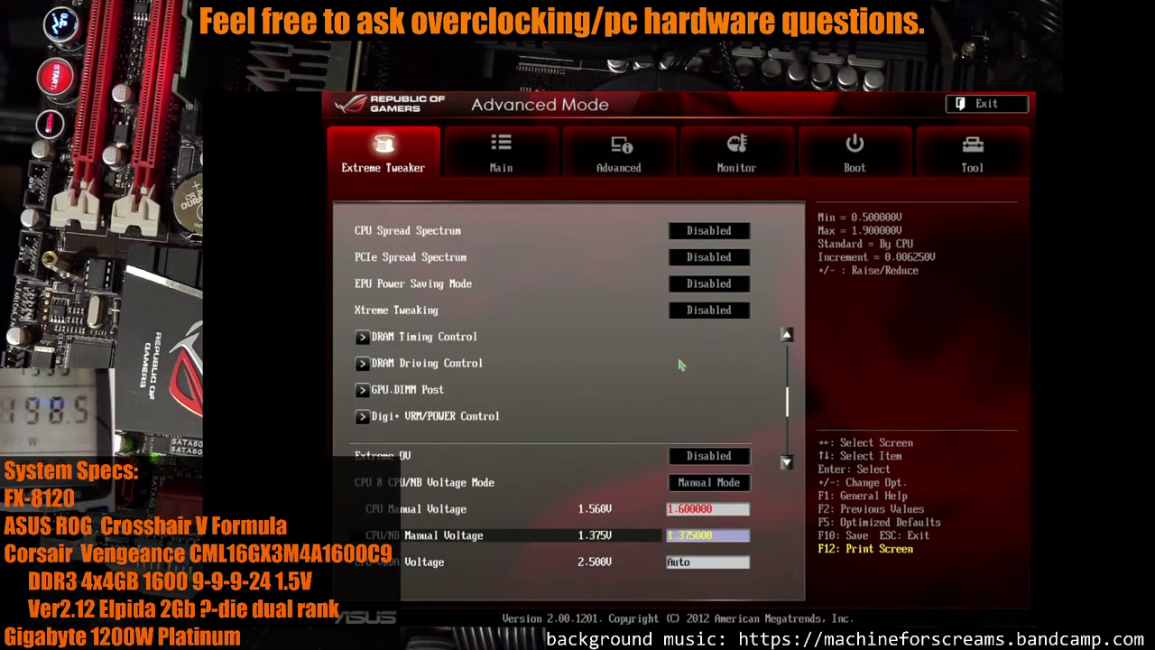
key(Up)
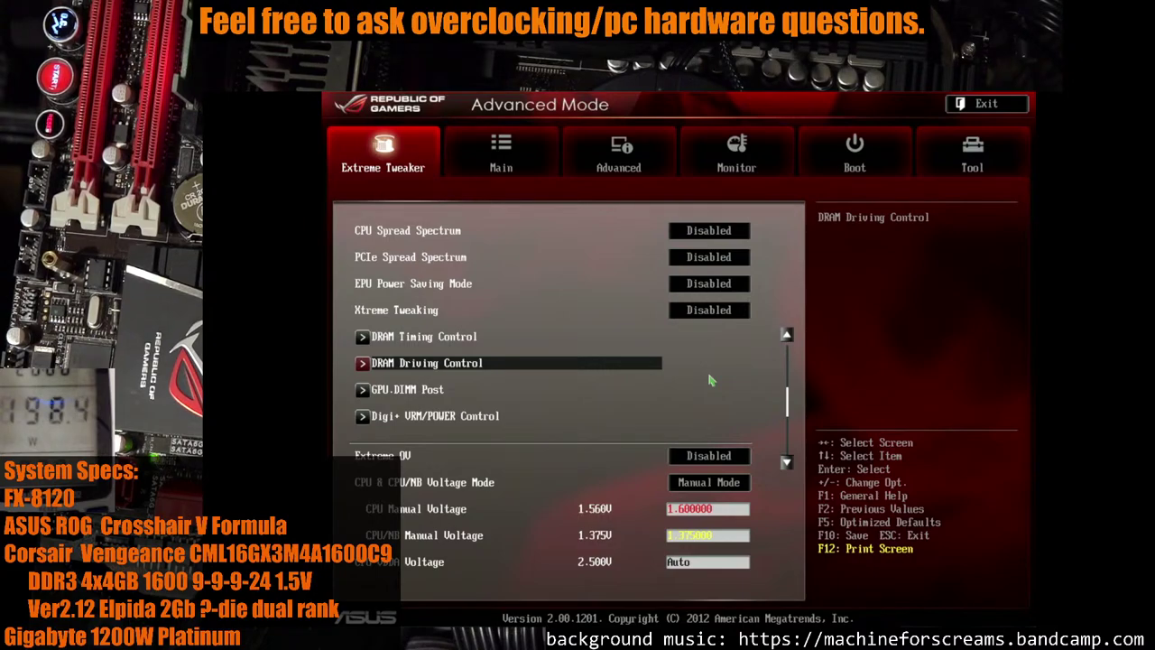
key(Up)
key(Return)
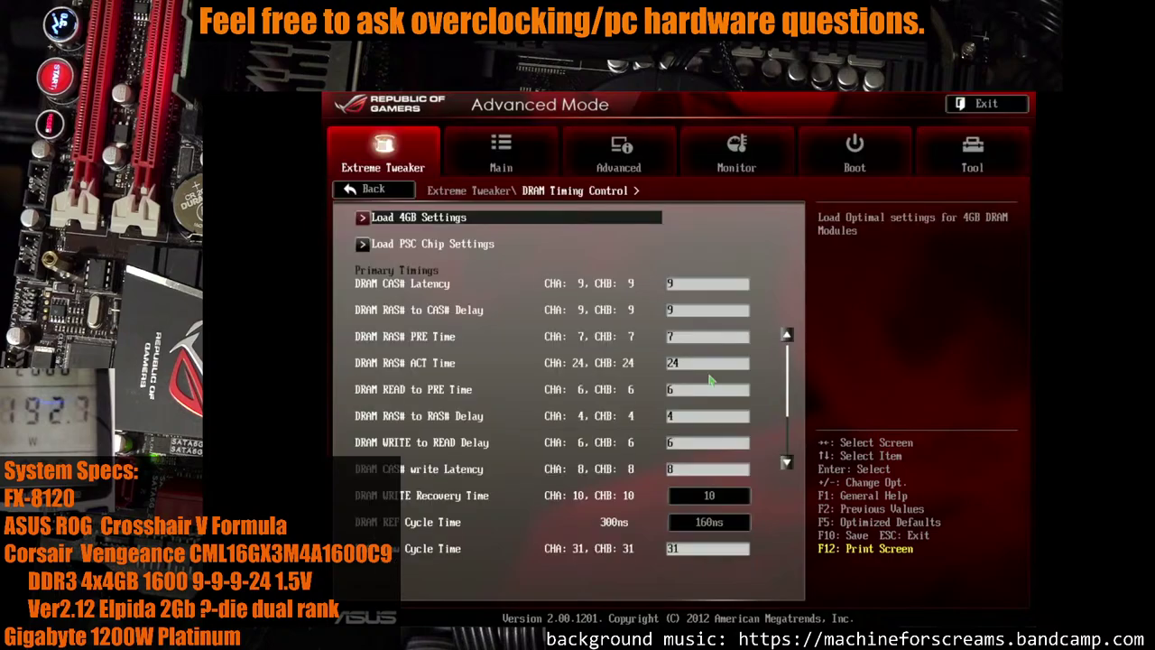
key(Down)
key(Down)
key(Down)
key(Down)
key(Down)
key(Down)
key(Down)
key(Down)
key(Down)
key(Down)
key(Up)
key(Up)
key(Up)
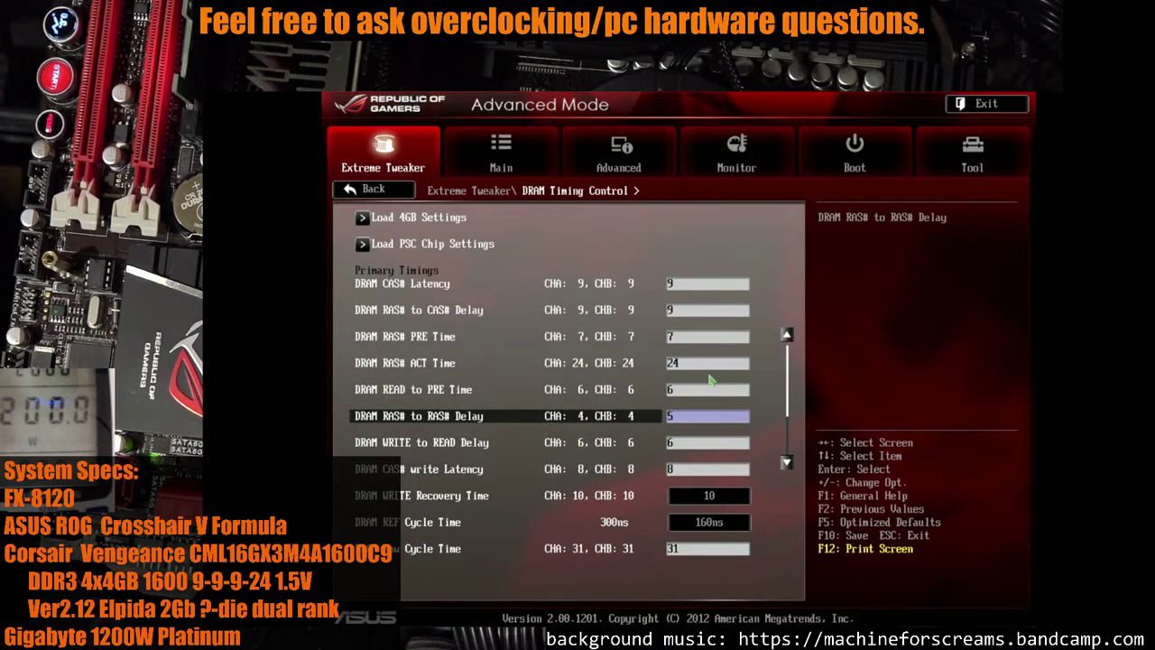
Save the configuration, reset the system and start Windows normally
key(Up)
key(F10)
key(Return)
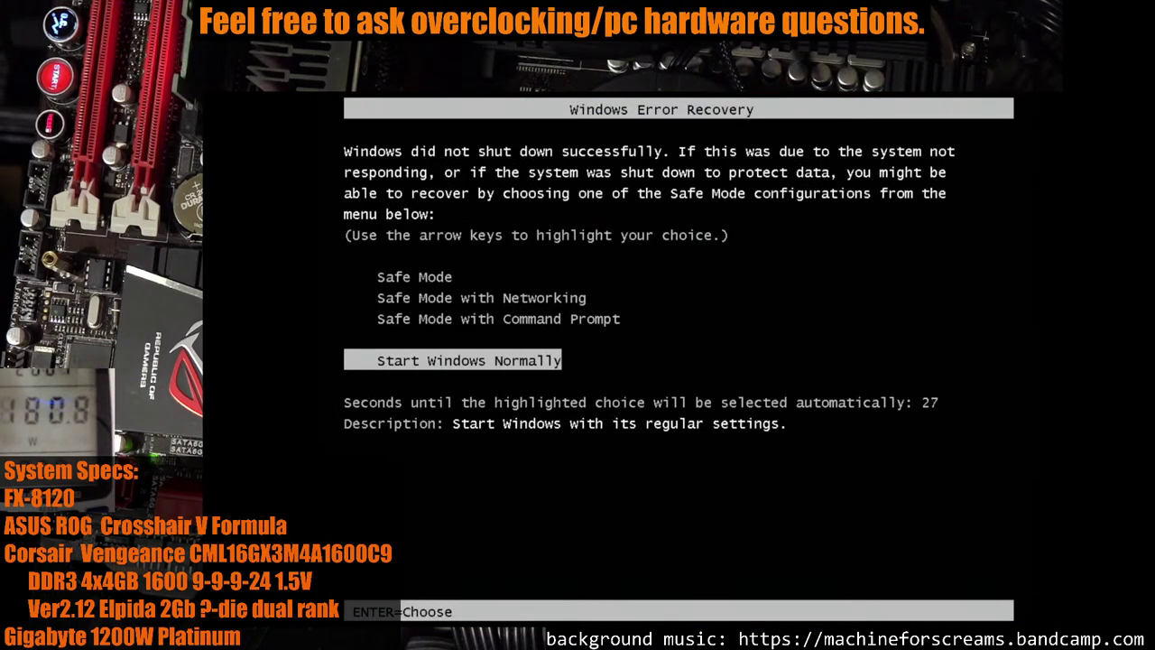
key(Down)
key(Up)
key(Return)
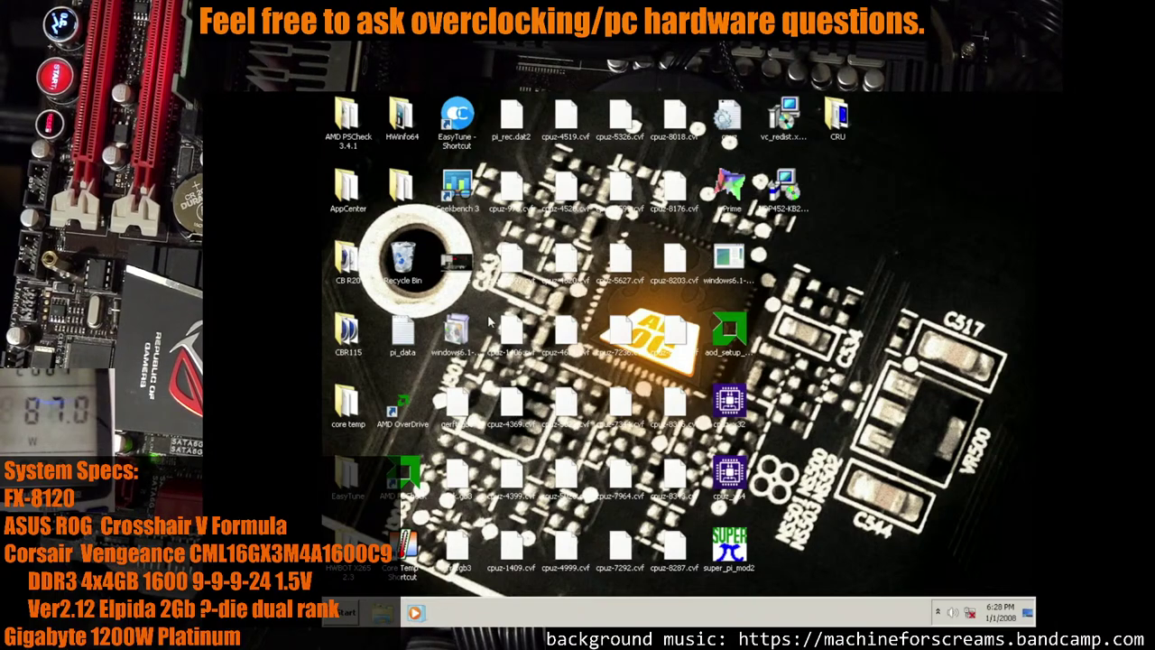
double_click(349, 332)
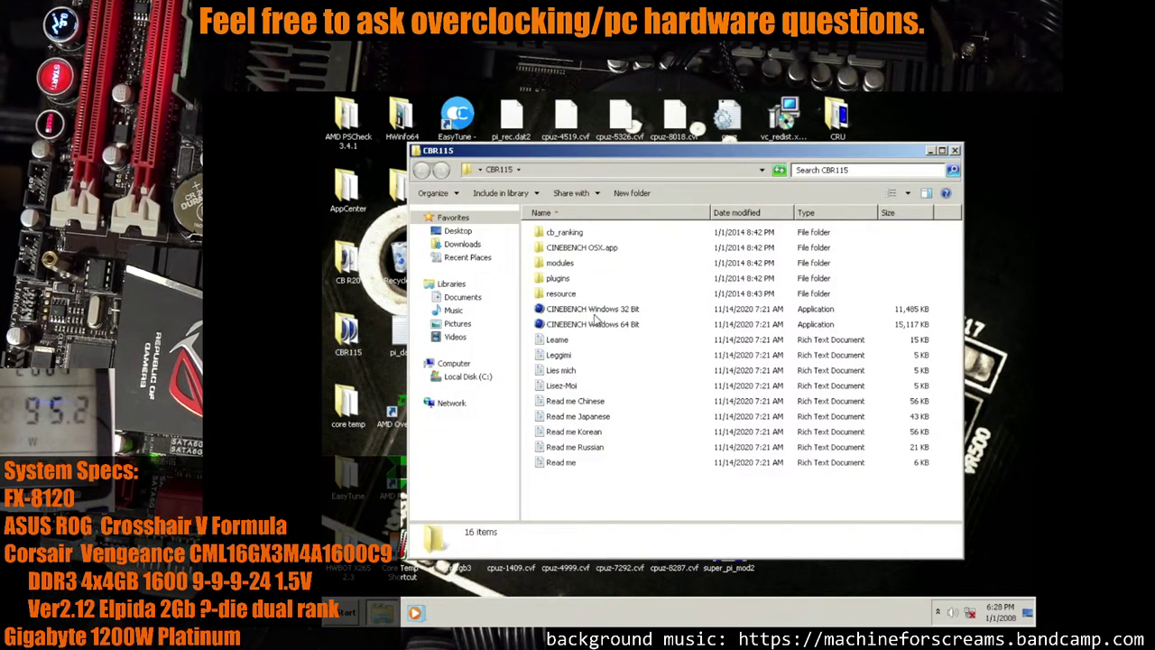
click(622, 325)
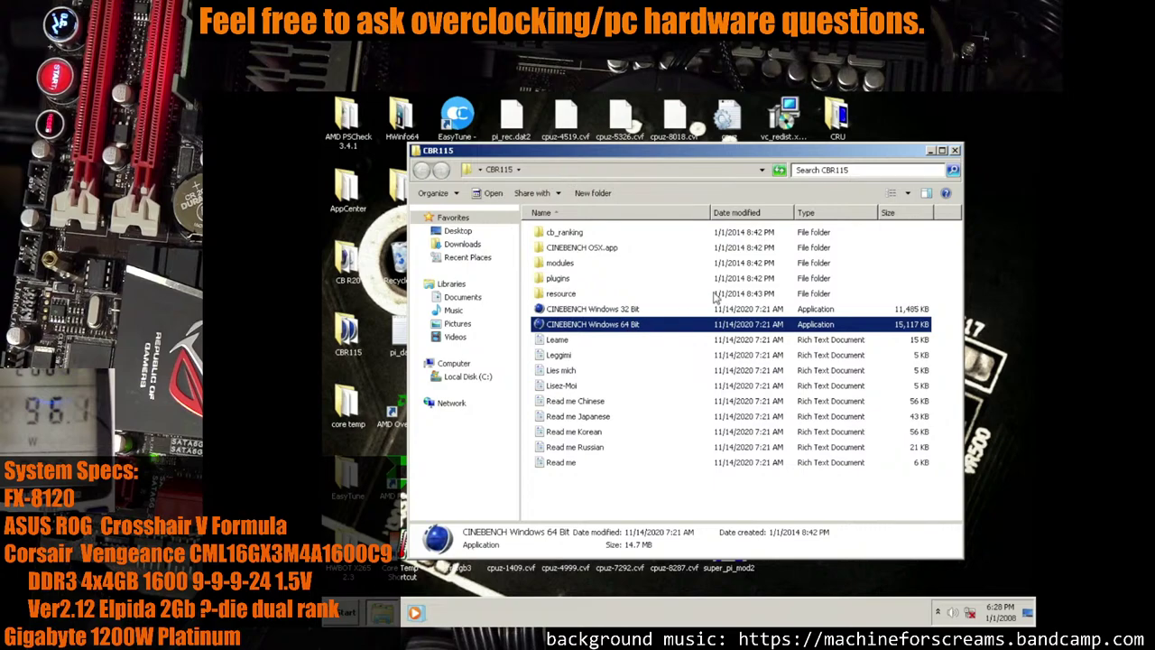
double_click(686, 325)
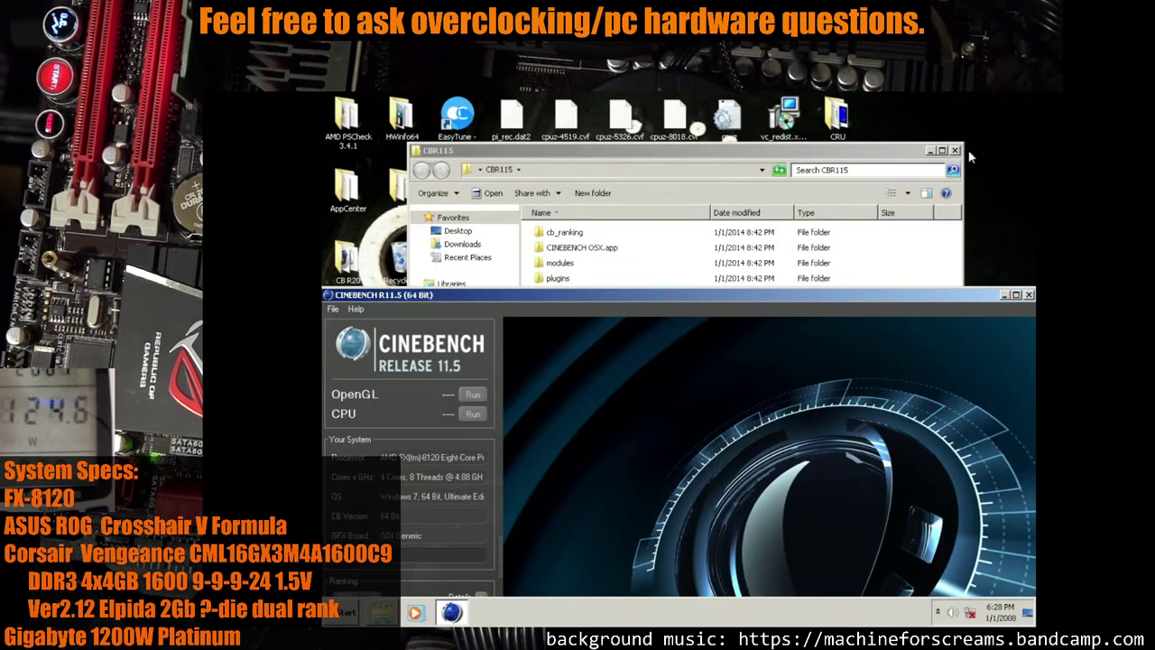
click(955, 151)
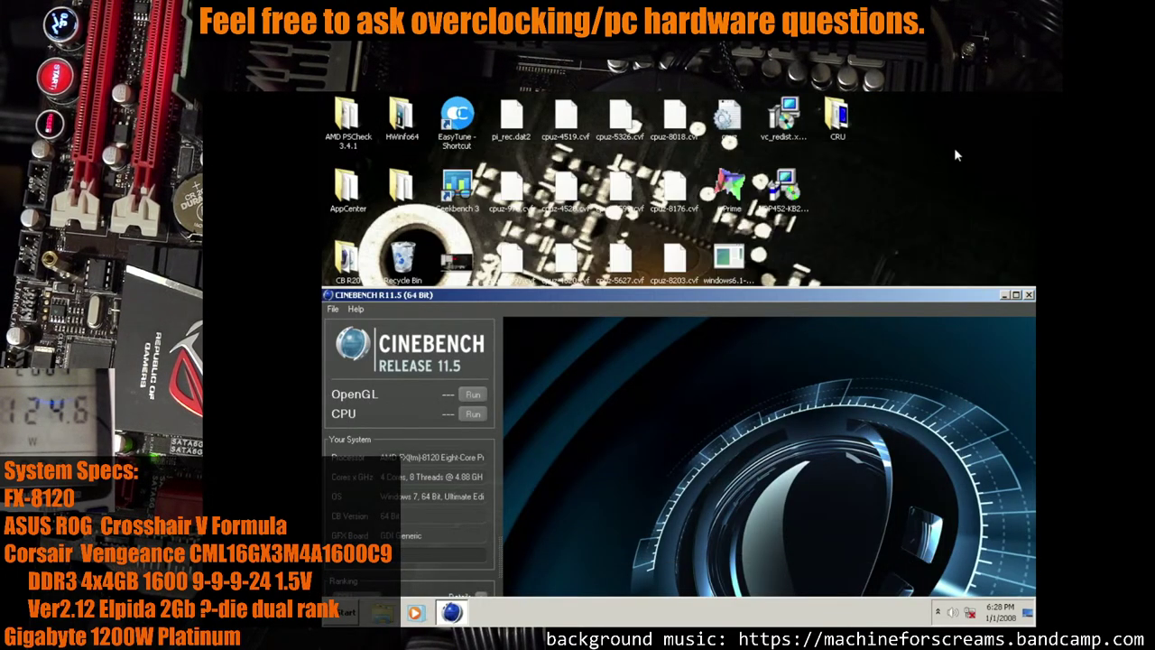
drag(708, 295, 735, 91)
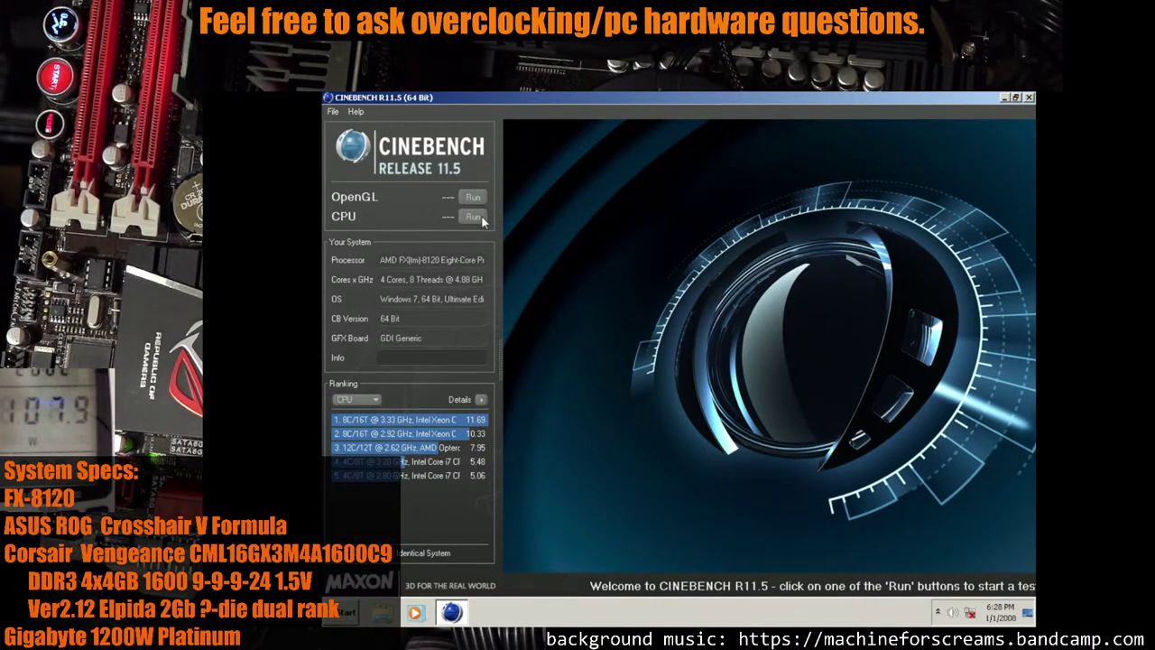
click(1028, 97)
Open Geekbench 3, select the 64-bit benchmarks and run them
double_click(456, 185)
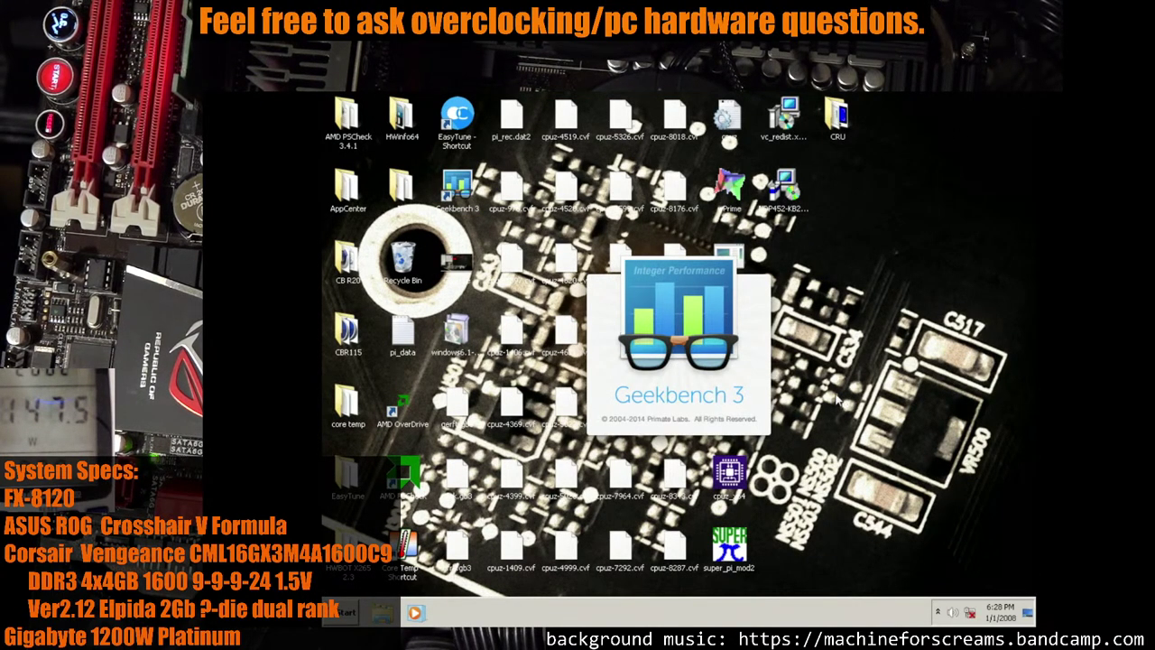
click(527, 380)
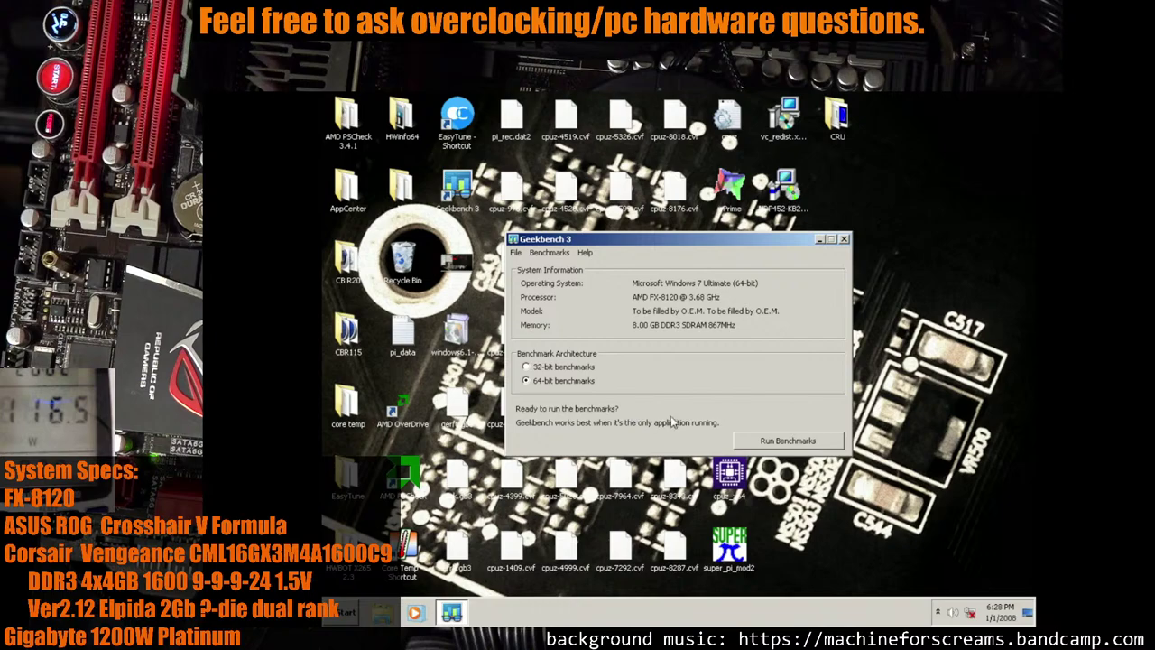
click(782, 444)
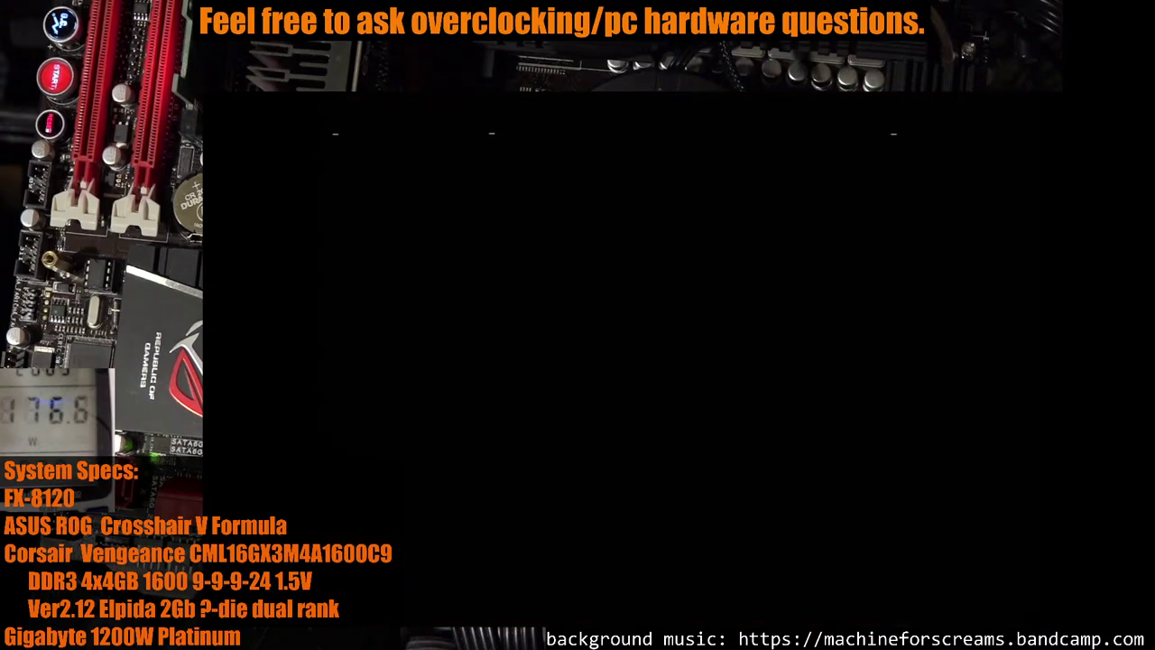
Examine the CPU bus, memory and CPU/NB frequency settings in the Extreme Tweaker setup
key(Down)
key(Down)
key(Down)
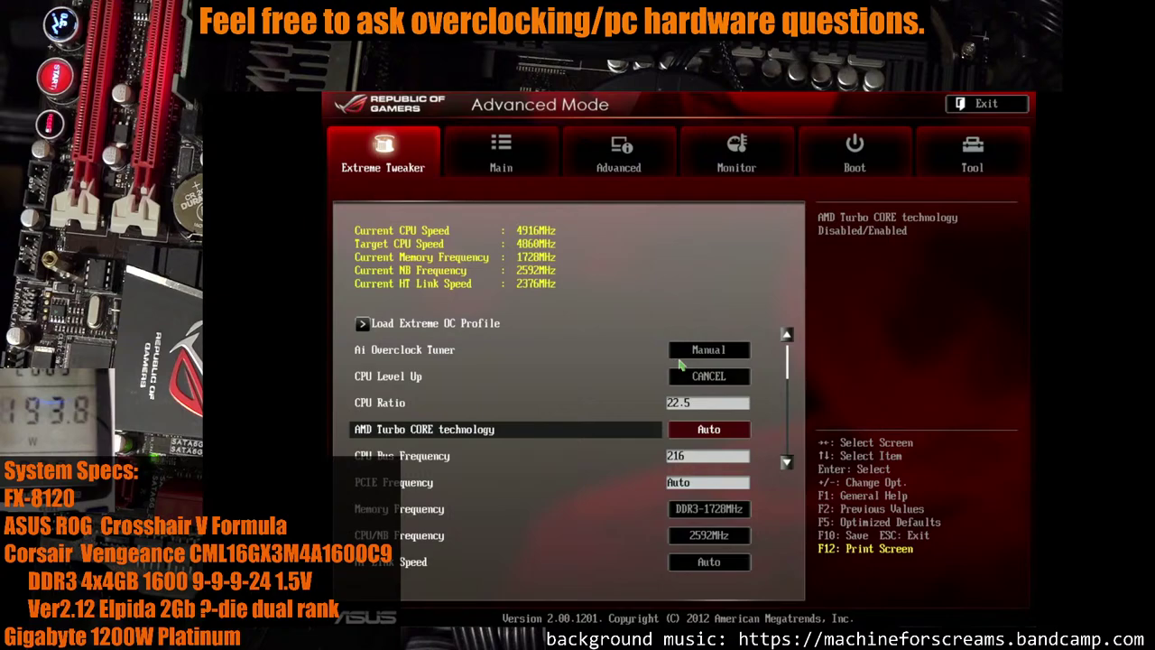
key(Down)
key(Down)
key(Down)
key(Down)
key(Down)
key(Down)
key(Down)
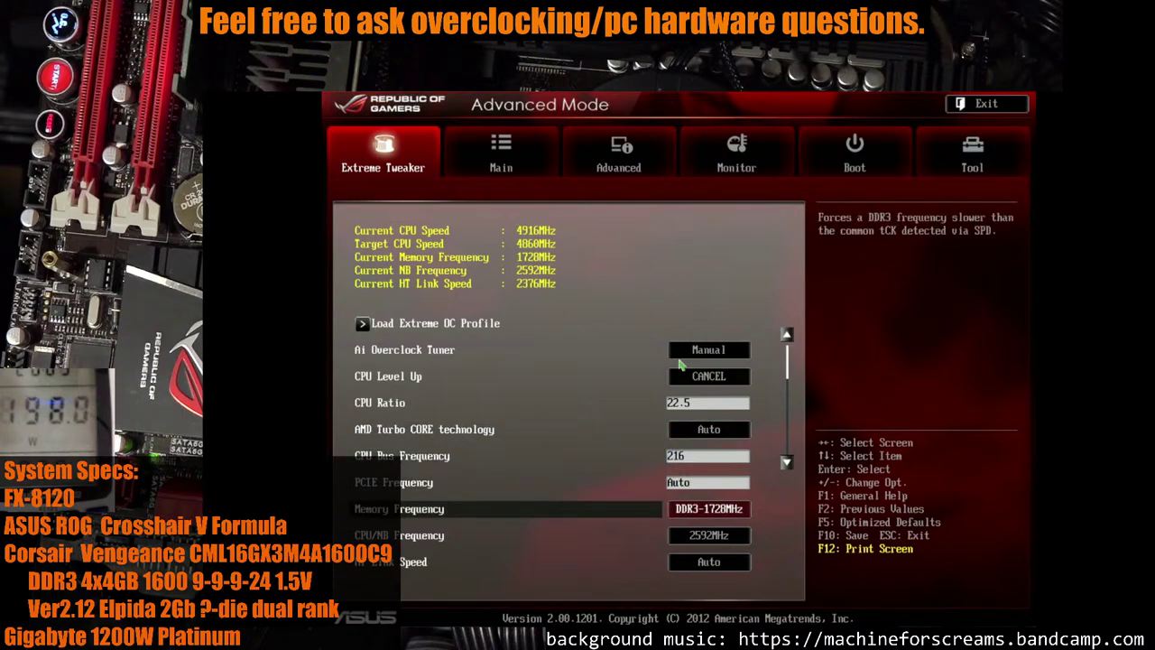
key(Down)
key(Down)
key(Down)
key(Down)
key(Down)
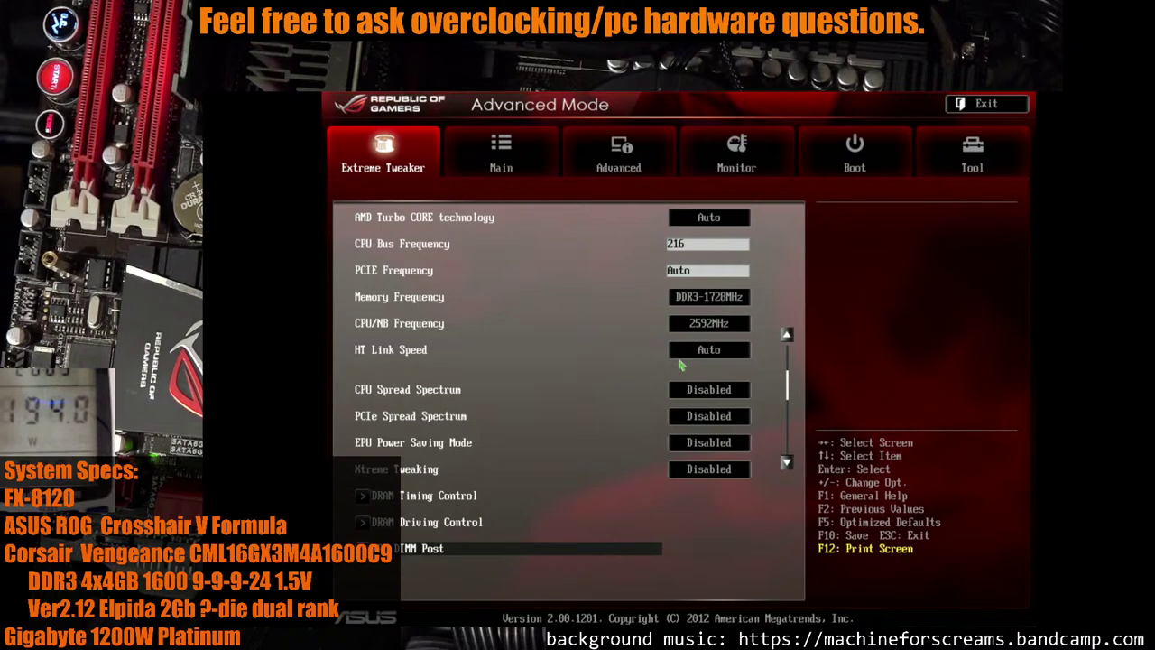
key(Up)
key(Up)
key(Up)
key(Up)
key(Up)
key(Up)
key(Up)
key(Up)
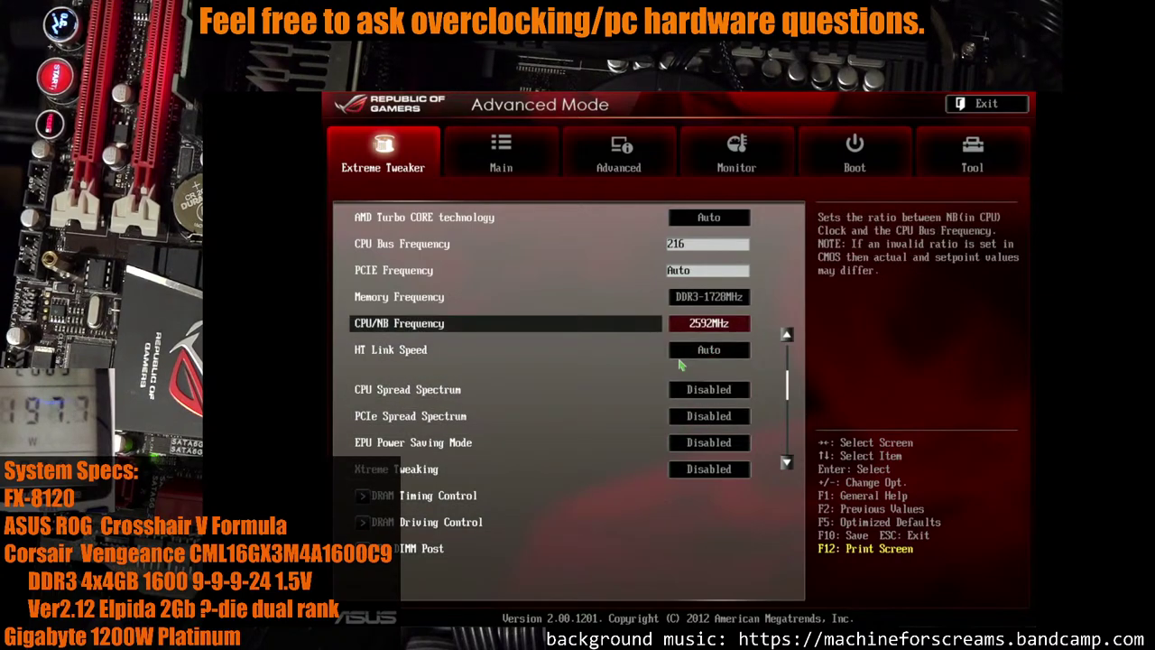
Review the CPU, CPU/NB and DRAM voltages down to the DRAM VREFCA settings
key(Down)
key(Down)
key(Down)
key(Down)
key(Down)
key(Down)
key(Down)
key(Down)
key(Down)
key(Down)
key(Down)
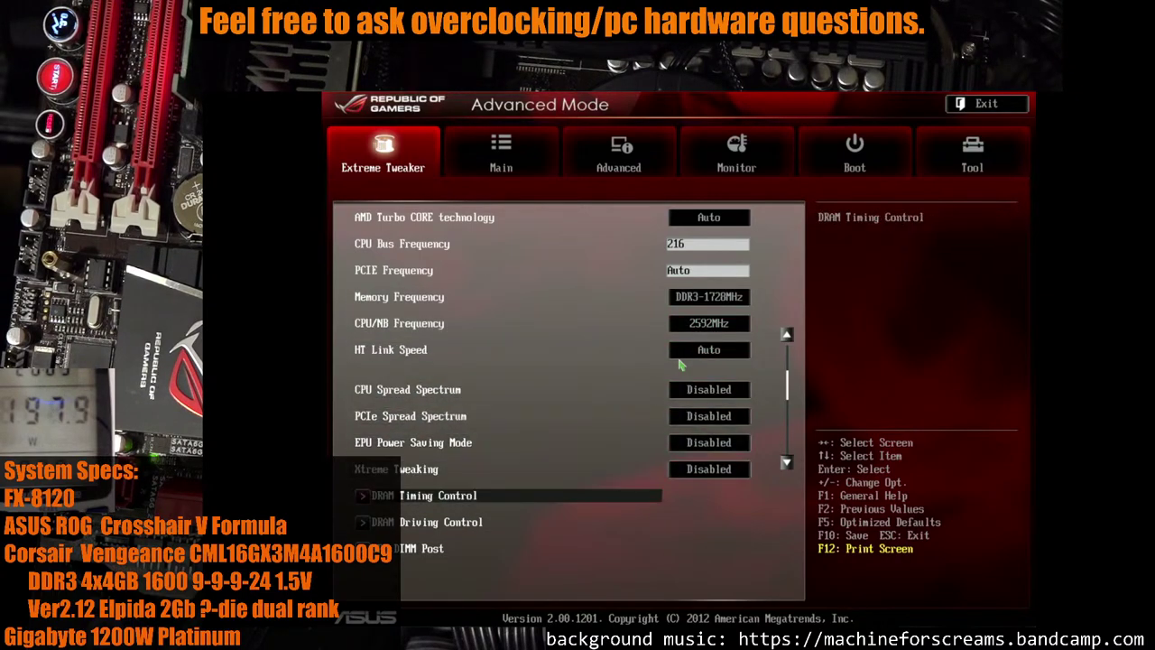
key(Down)
key(Down)
key(Down)
key(Down)
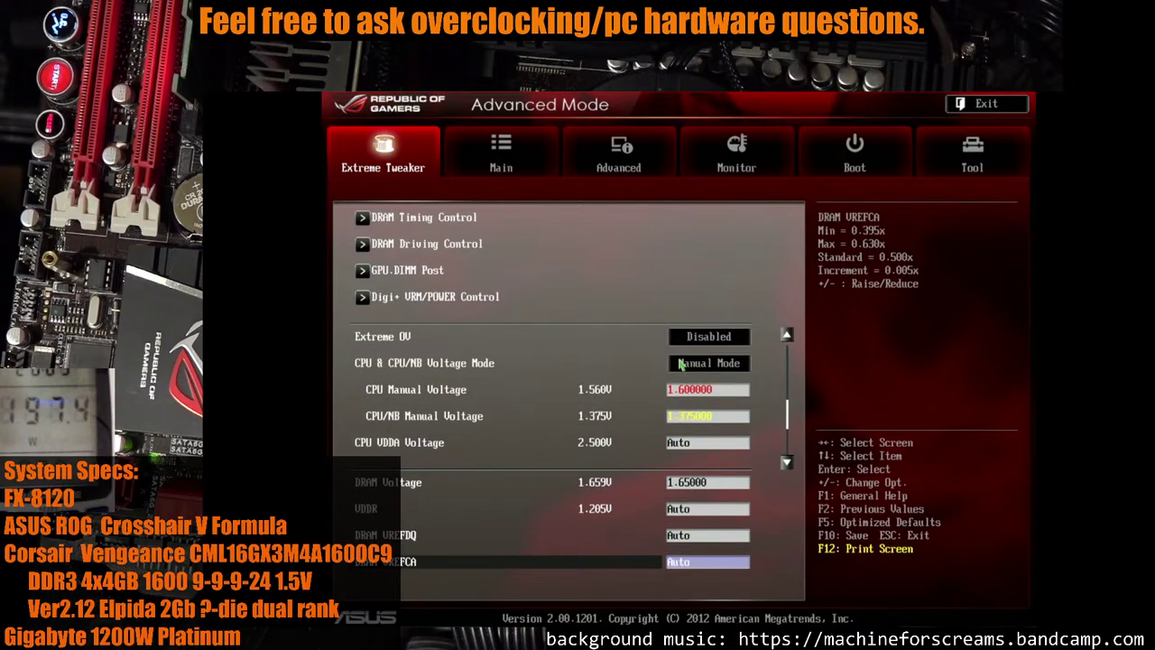
key(Down)
key(Up)
key(Up)
key(Up)
key(Up)
key(Up)
key(Up)
key(Down)
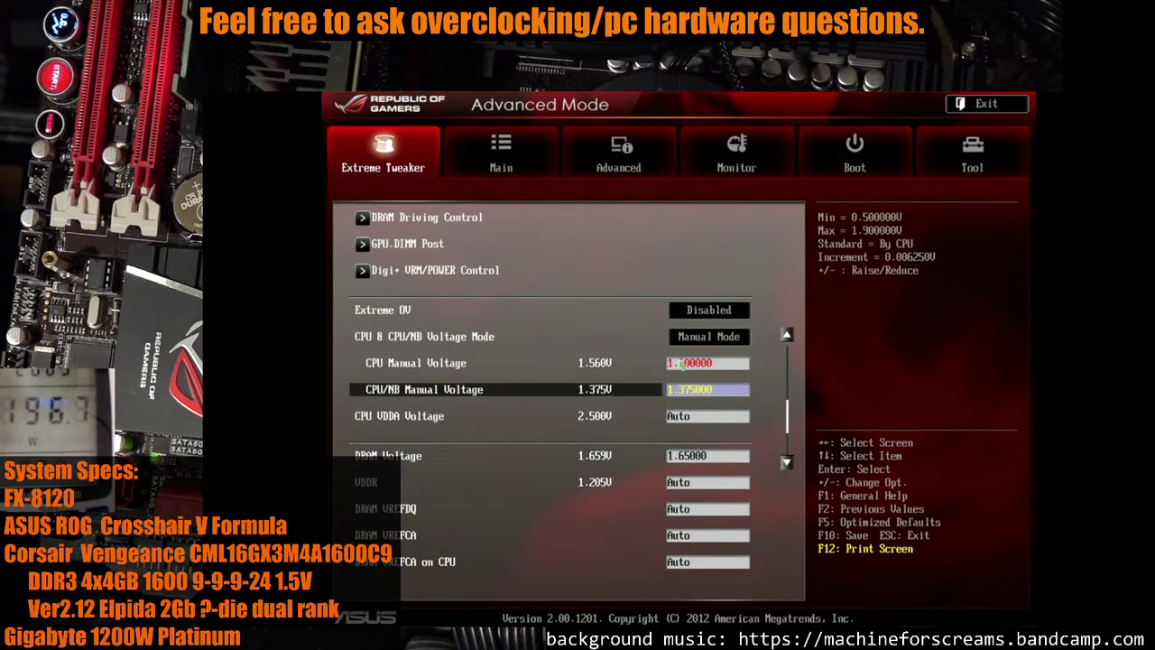
key(Down)
key(Down)
key(Down)
key(Up)
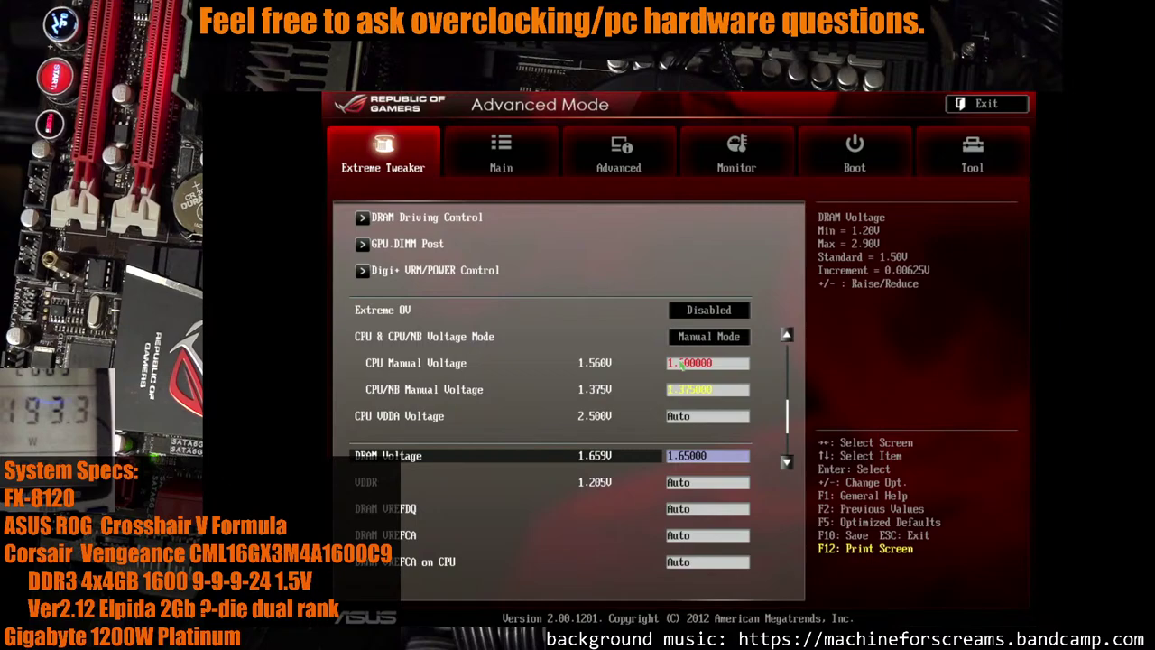
Open the DRAM Timing Control settings
key(Up)
key(Up)
key(Up)
key(Up)
key(Up)
key(Up)
key(Up)
key(Up)
key(Up)
key(Up)
key(Up)
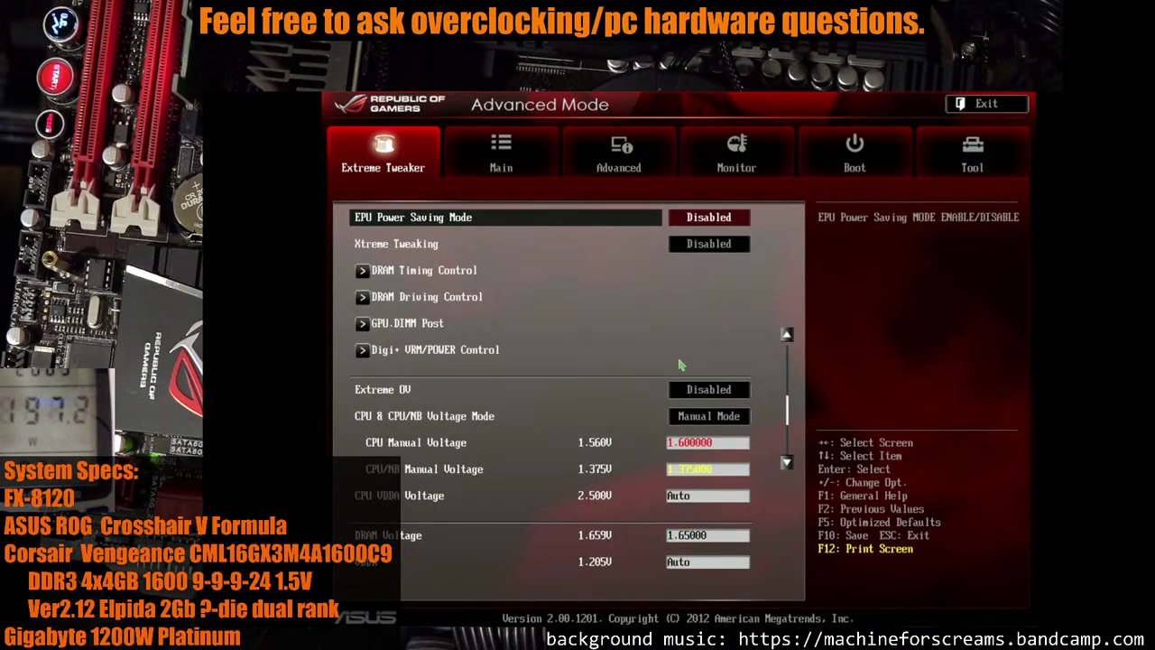
key(Up)
key(Down)
key(Down)
key(Down)
key(Return)
Set the DRAM RAS# to RAS# Delay to 6
key(Down)
key(Down)
key(Down)
key(Down)
key(Down)
key(Down)
key(Down)
key(Down)
key(Up)
key(plus)
key(Up)
key(Down)
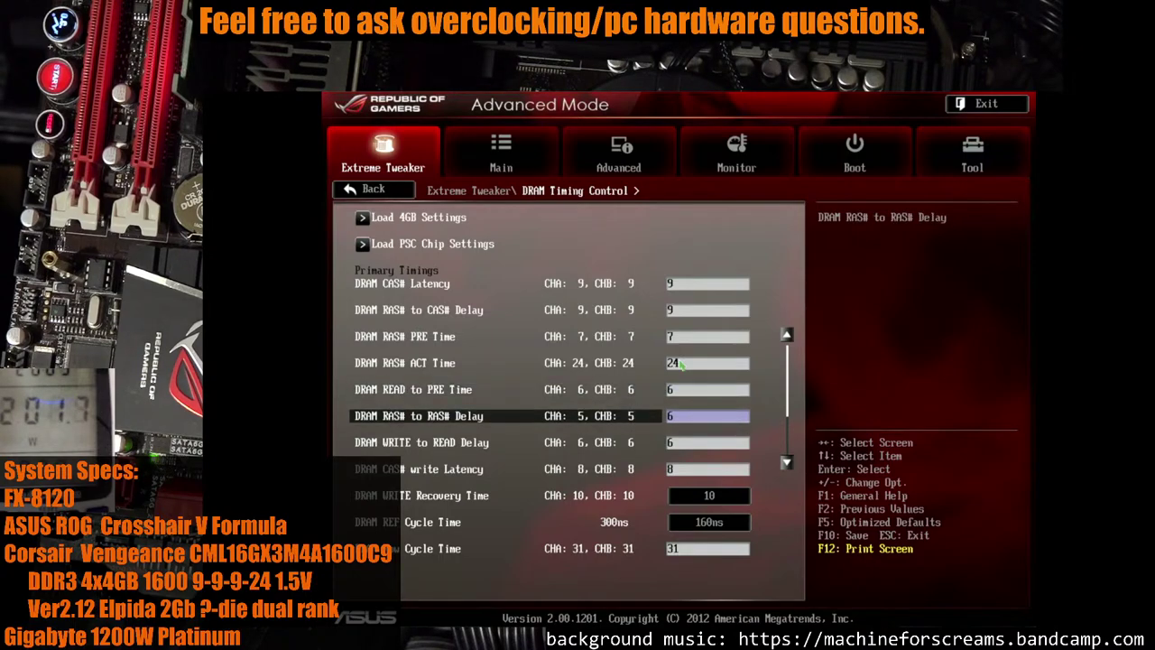
Set the DRAM WRITE Recovery Time to 12
key(Down)
key(Down)
key(Down)
key(Return)
key(Down)
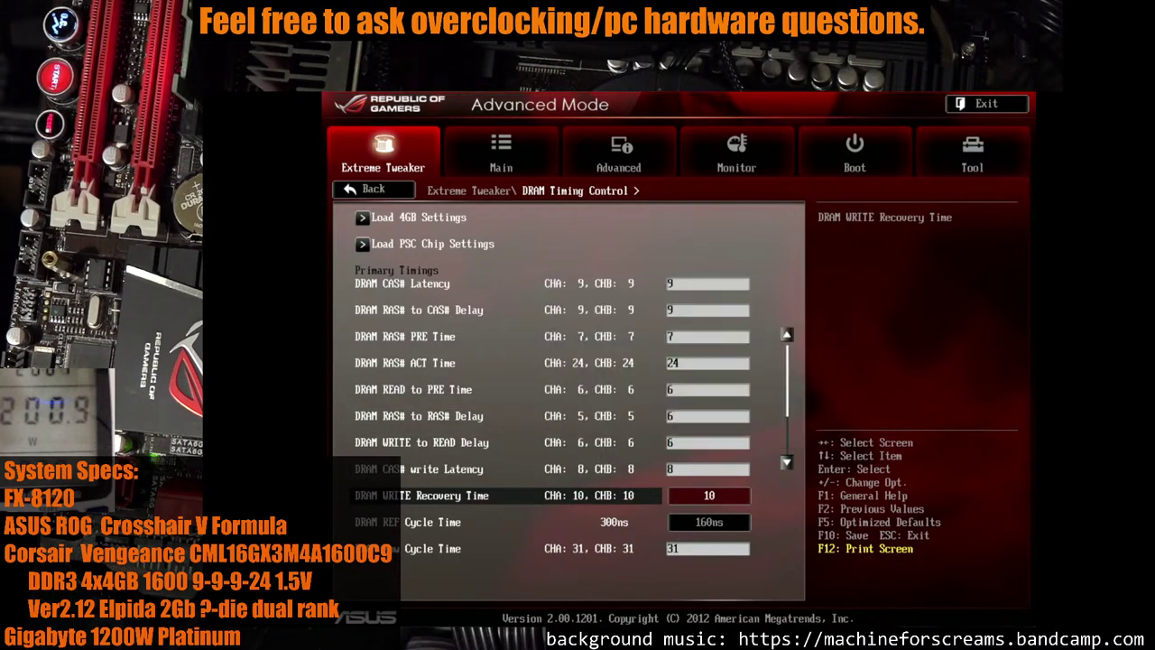
key(Return)
Look over the remaining DRAM timings and set the DRAM RAS# to RAS# Delay to 4
key(Up)
key(Up)
key(Up)
key(Down)
key(Down)
key(Down)
key(Down)
key(Down)
key(Down)
key(Down)
key(Down)
key(Up)
key(Up)
key(Up)
key(Up)
key(Up)
key(Up)
key(Up)
key(Up)
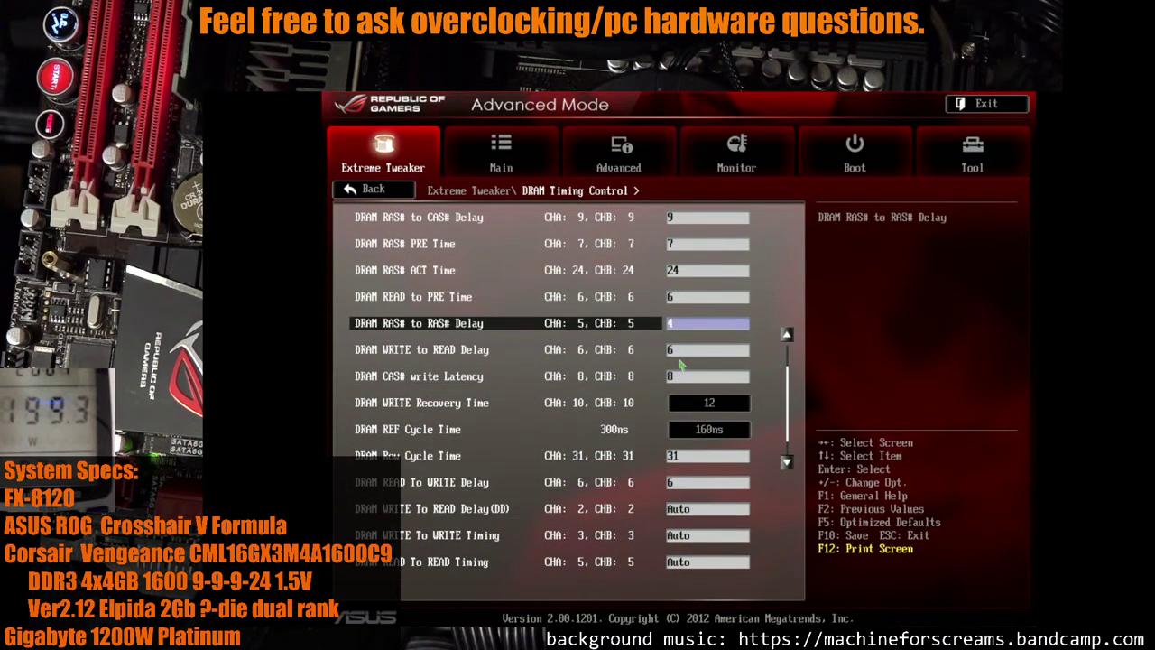
Save the BIOS configuration, reset the system and start Windows normally
key(Up)
key(F10)
key(Return)
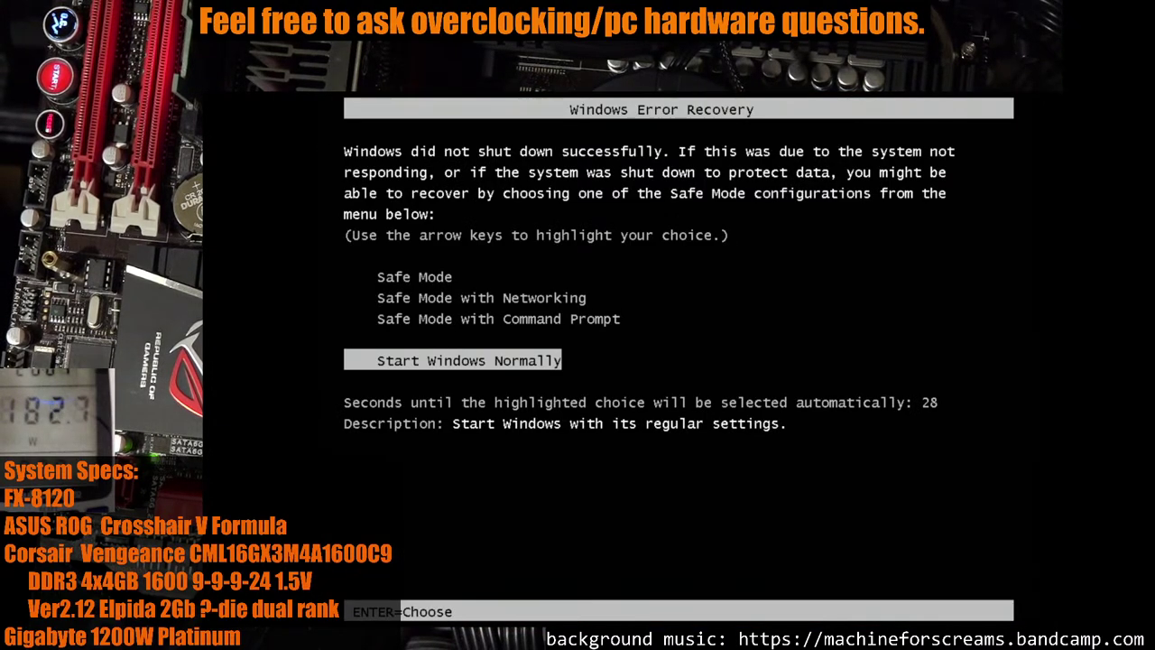
key(Return)
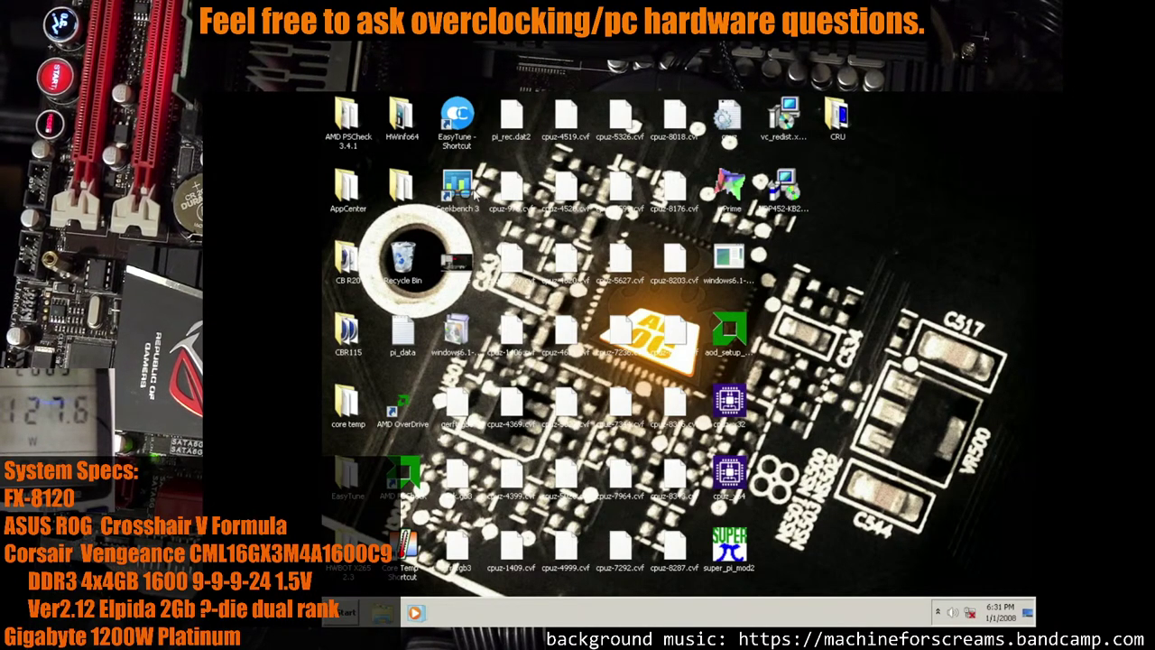
Launch Geekbench 3 and run the 64-bit benchmarks
double_click(457, 187)
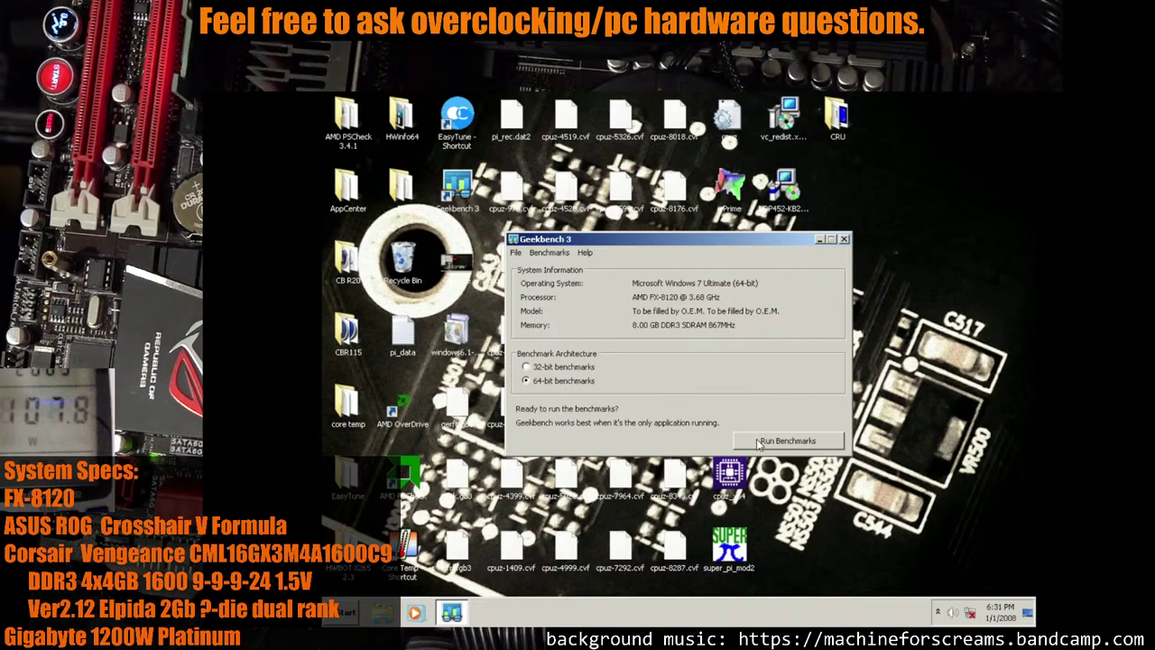
click(757, 442)
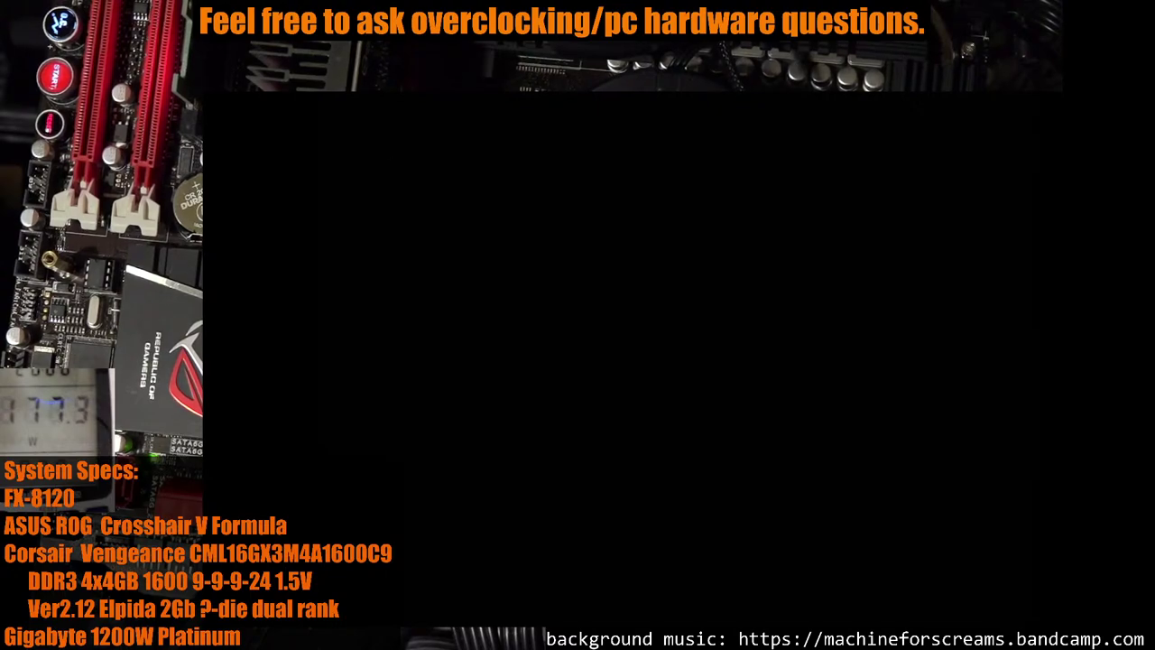
In the BIOS, bring up the Extreme Tweaker settings
key(Right)
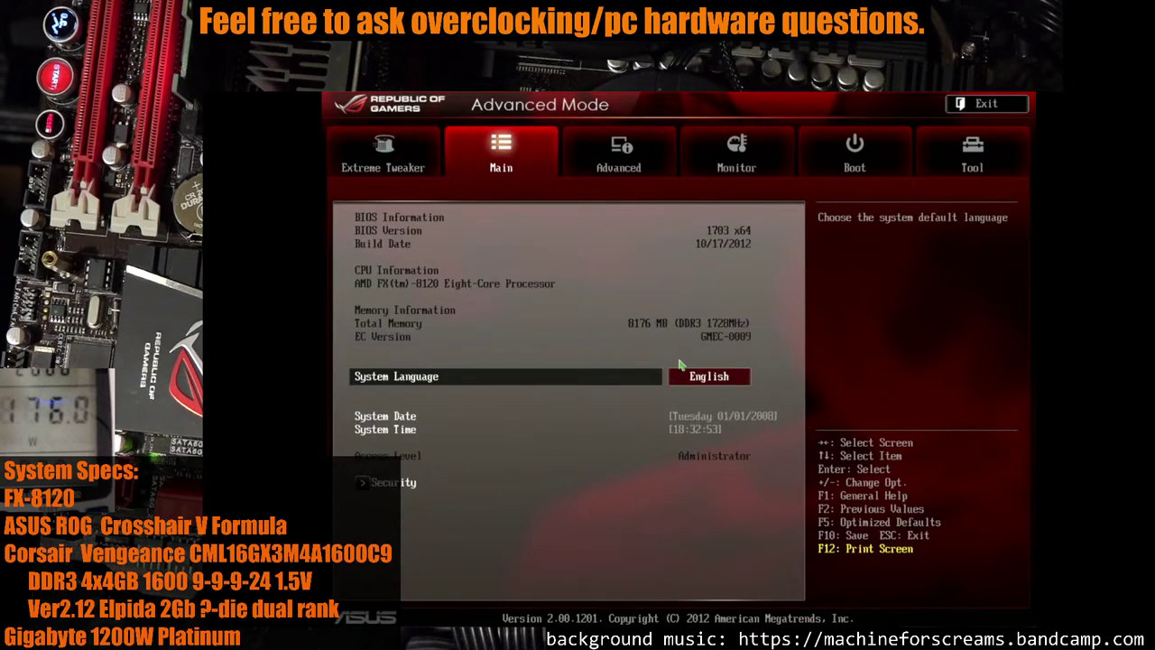
key(Down)
key(Down)
key(Left)
key(Down)
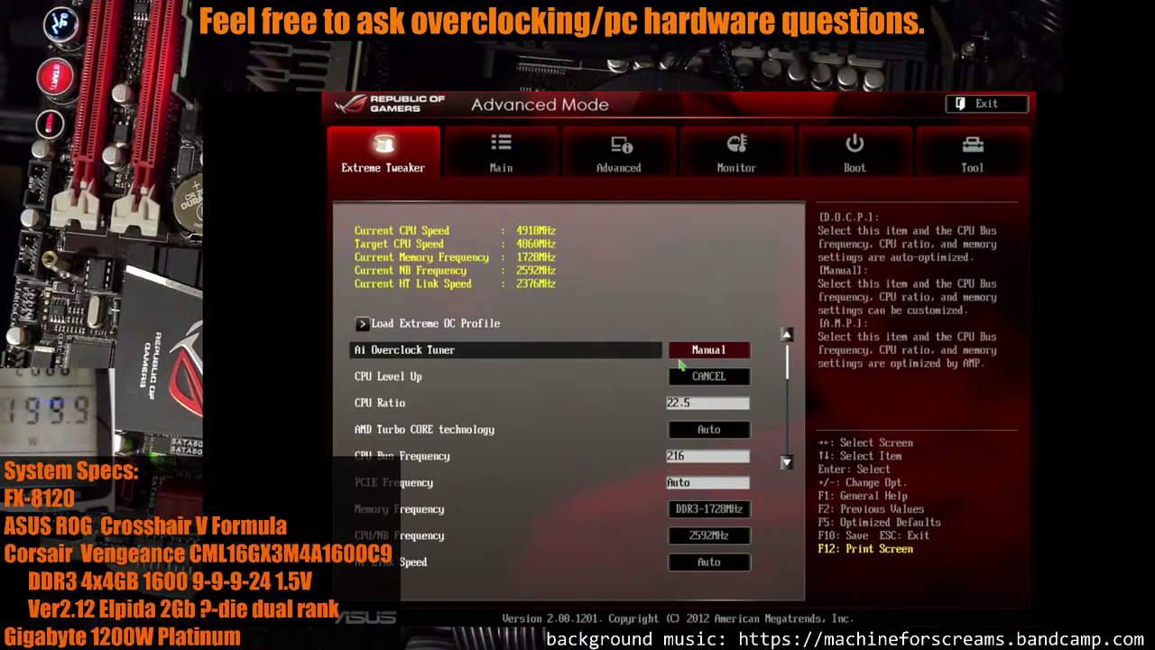
Go through the voltage settings and open the DRAM Timing Control settings
key(Up)
key(Up)
key(Up)
key(Up)
key(Up)
key(Up)
key(Up)
key(Up)
key(Up)
key(Up)
key(Up)
key(Up)
key(Up)
key(Up)
key(Up)
key(Up)
key(Up)
key(Up)
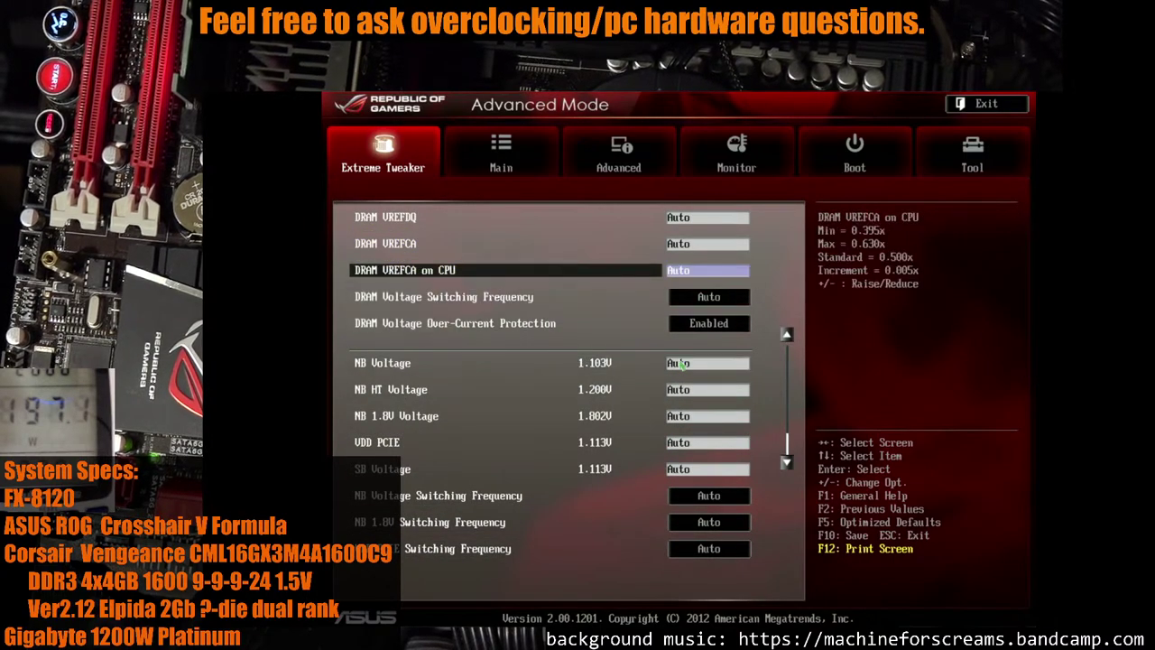
key(Down)
key(Down)
key(Down)
key(Up)
key(Up)
key(Up)
key(Up)
key(Up)
key(Up)
key(Up)
key(Up)
key(Up)
key(Up)
key(Up)
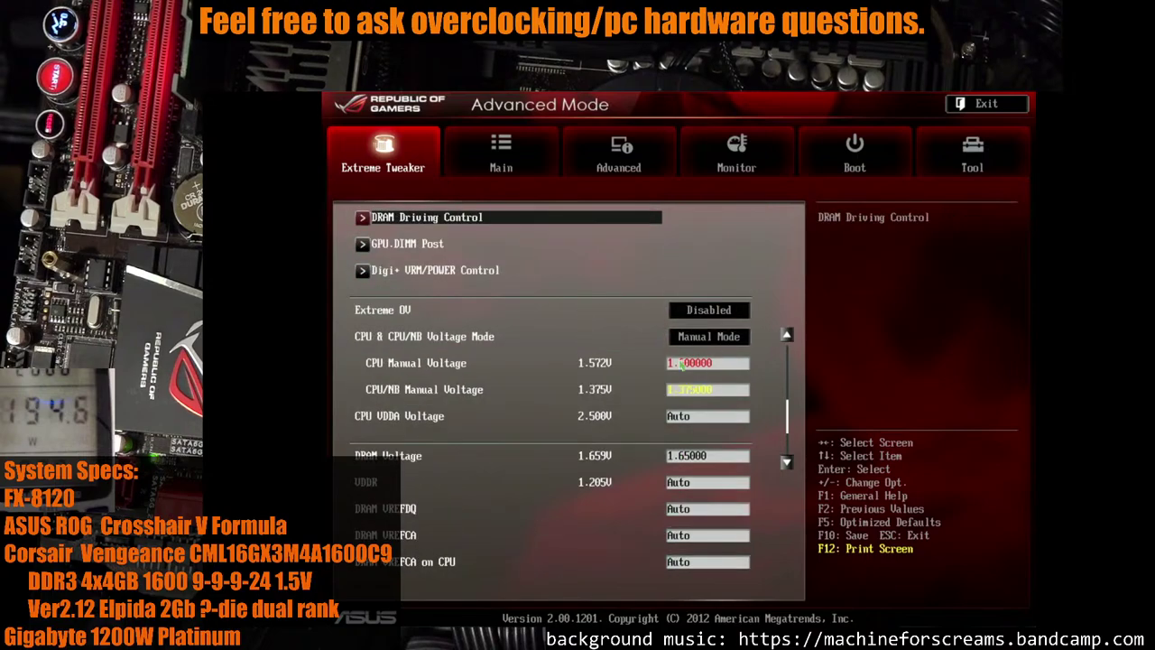
key(Down)
key(Down)
key(Down)
key(Up)
key(Up)
key(Return)
Set the DRAM READ To WRITE Delay to 7
key(Down)
key(Down)
key(Down)
key(Down)
key(Down)
key(Down)
key(Down)
key(Down)
key(Down)
key(Down)
key(Down)
key(Down)
key(Down)
key(Down)
key(Down)
key(Down)
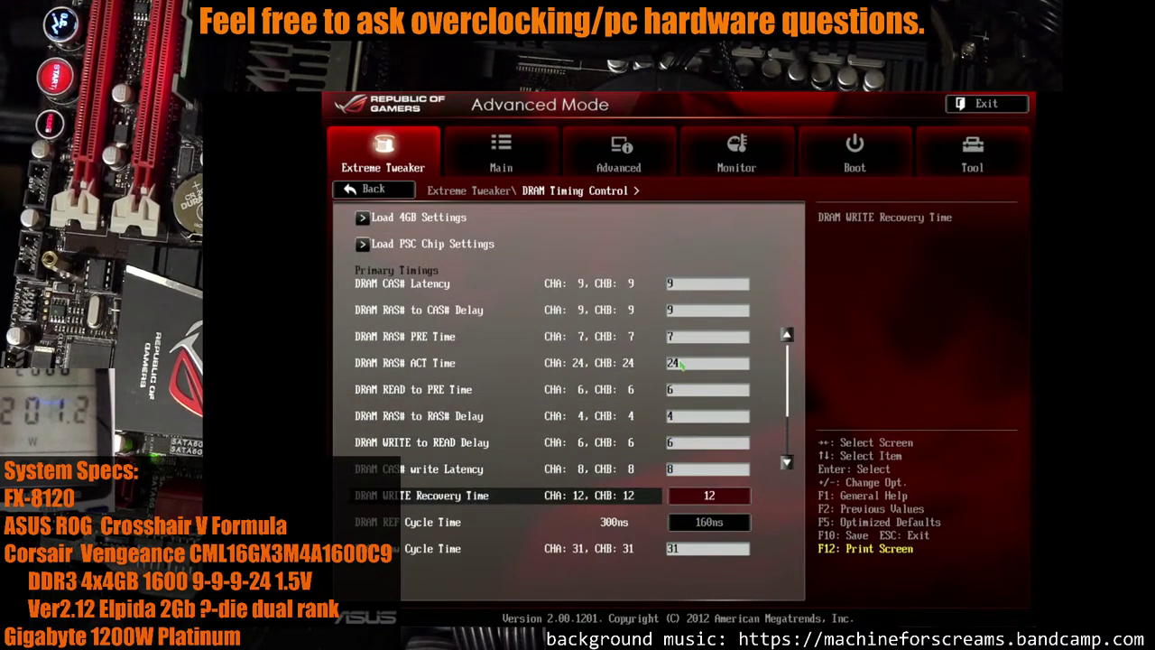
key(Down)
key(Up)
key(Up)
key(Up)
key(Up)
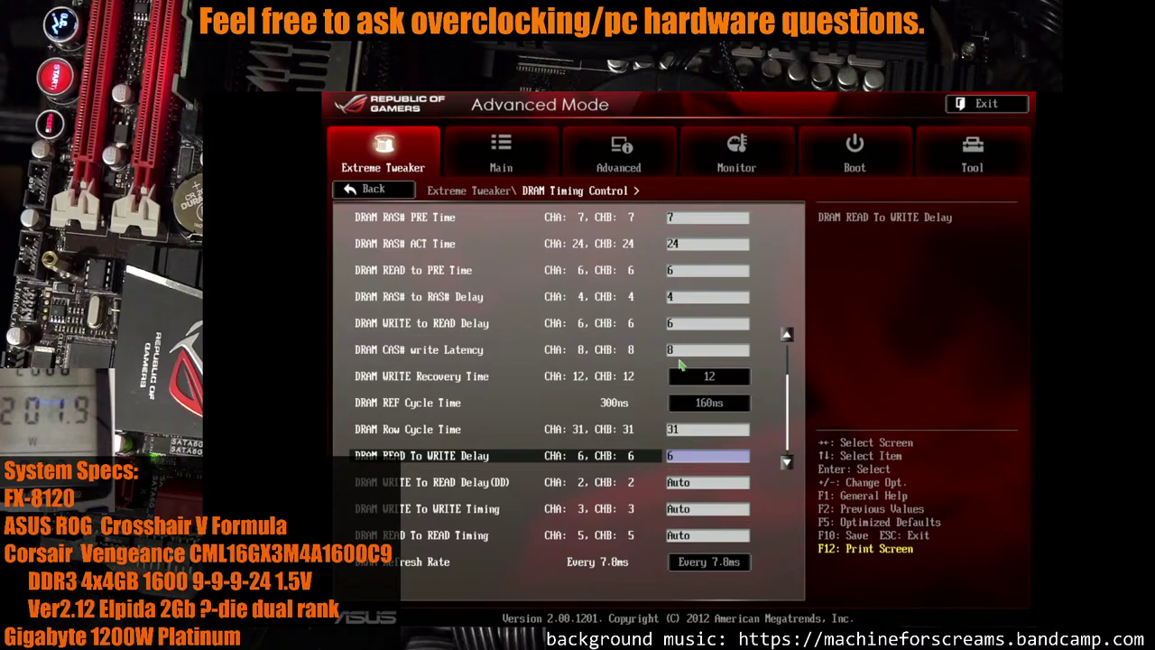
Set the DRAM WRITE Recovery Time to 5
key(Up)
key(Up)
key(Up)
key(Return)
key(Up)
key(Up)
key(Up)
key(Up)
key(Up)
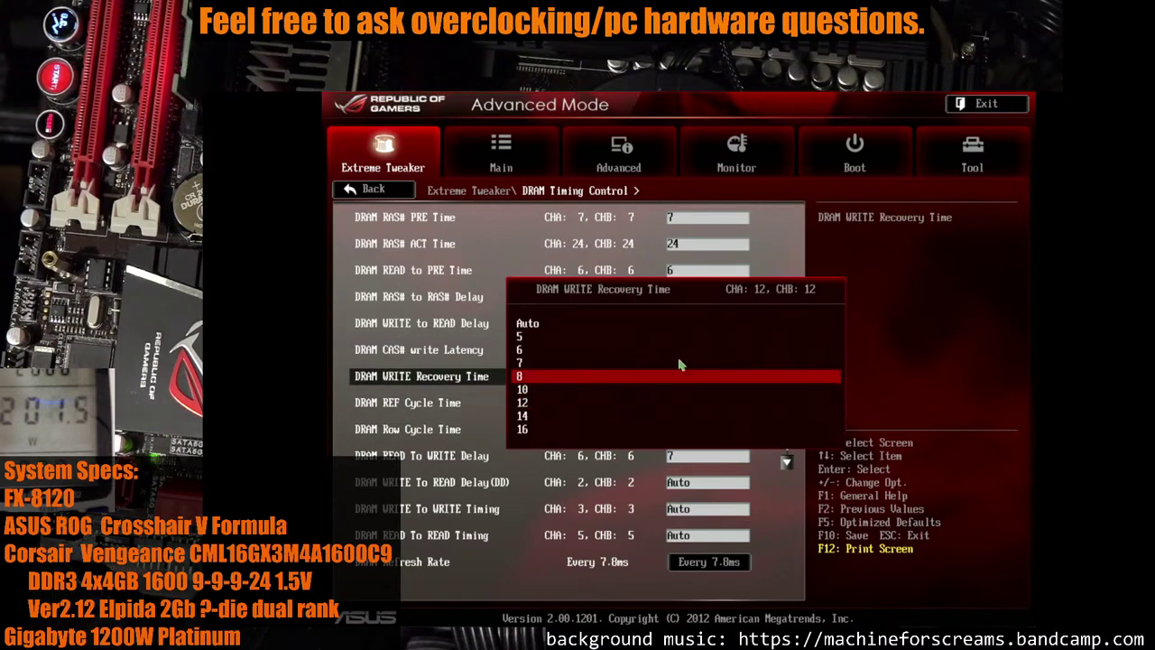
key(Return)
Check the DRAM timings from RAS# to RAS# Delay down to the Command Rate
key(Up)
key(Up)
key(Up)
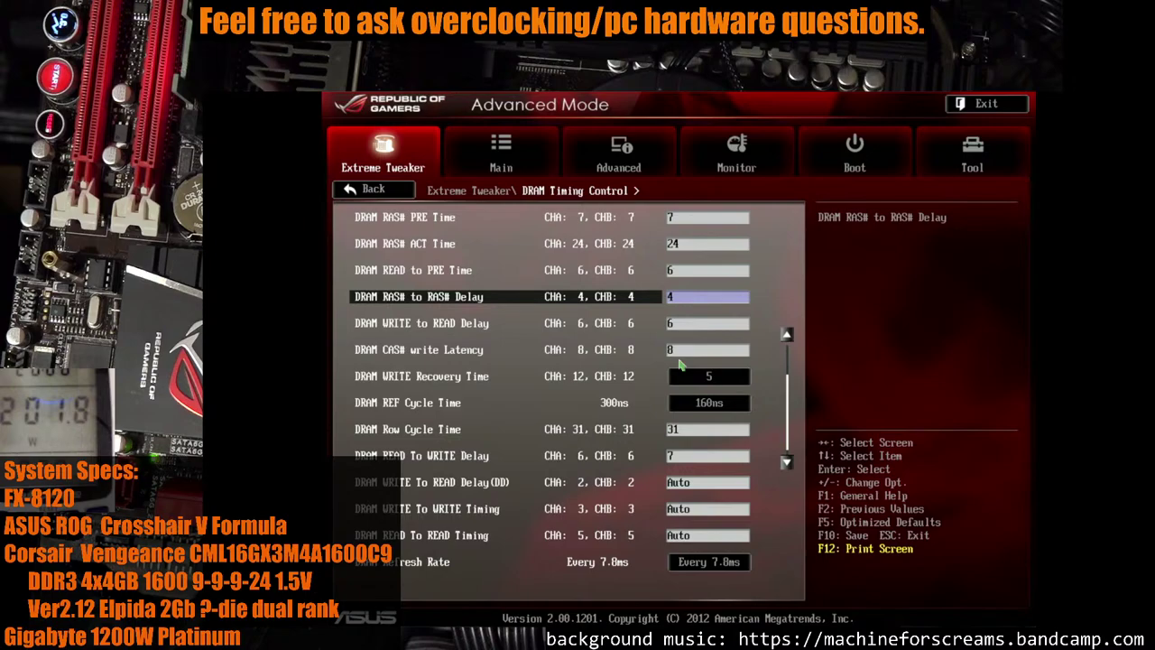
key(Down)
key(Down)
key(Down)
key(Down)
key(Down)
key(Down)
key(Down)
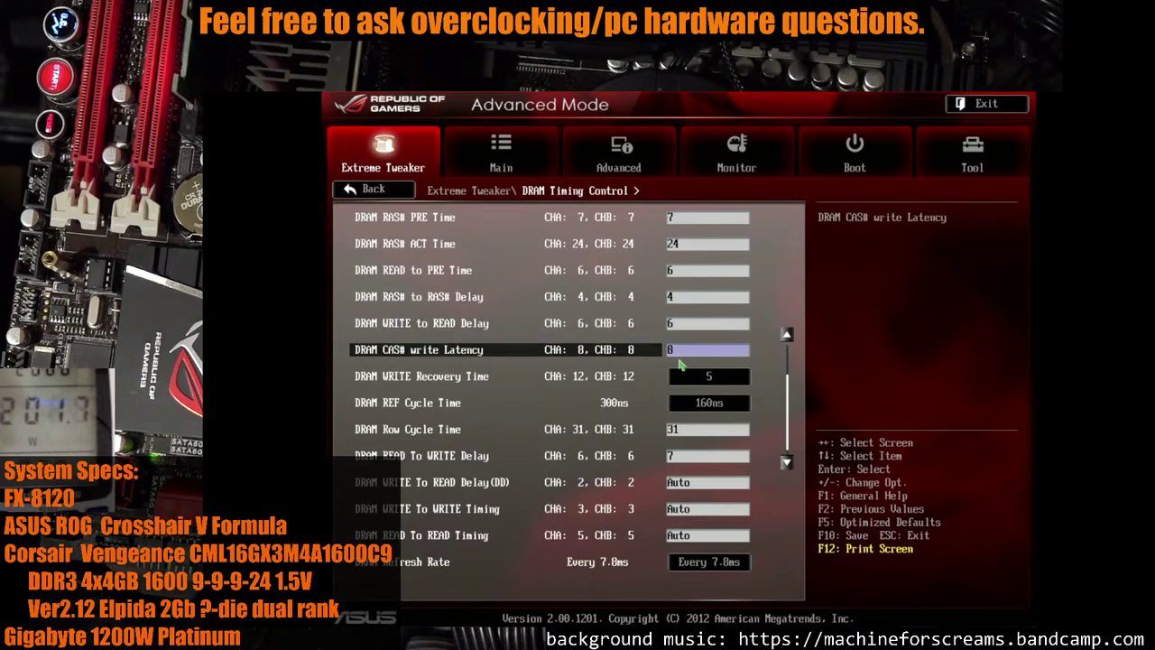
key(Down)
key(Down)
key(Down)
key(Down)
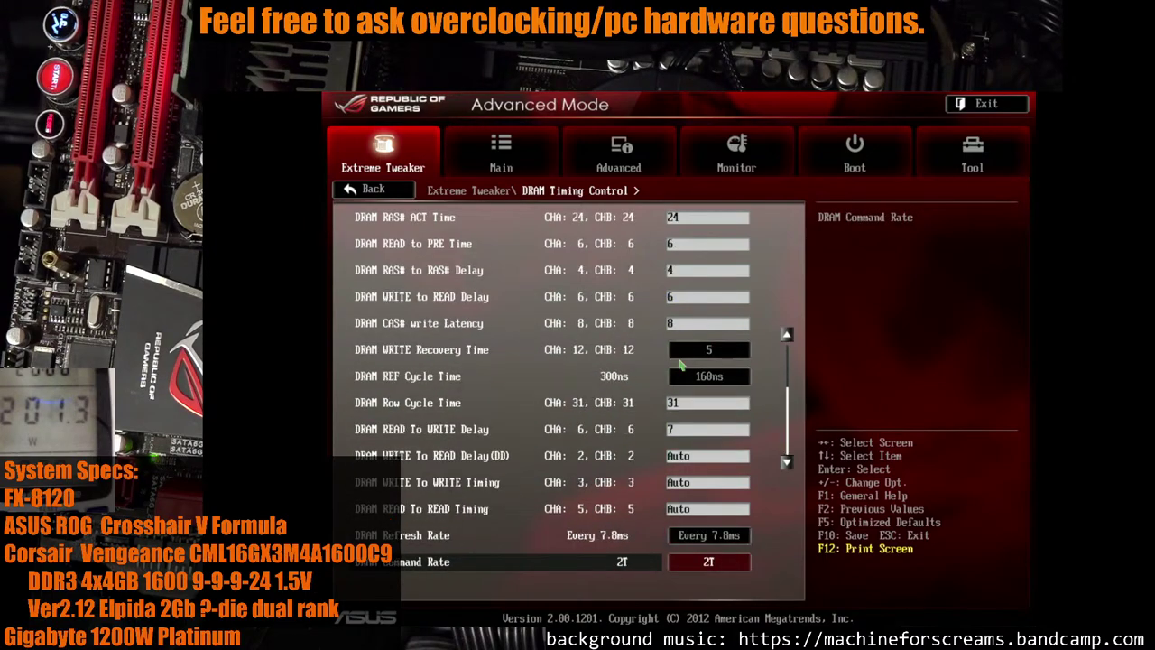
key(Up)
key(Up)
key(Up)
key(Up)
key(Up)
key(Up)
key(Up)
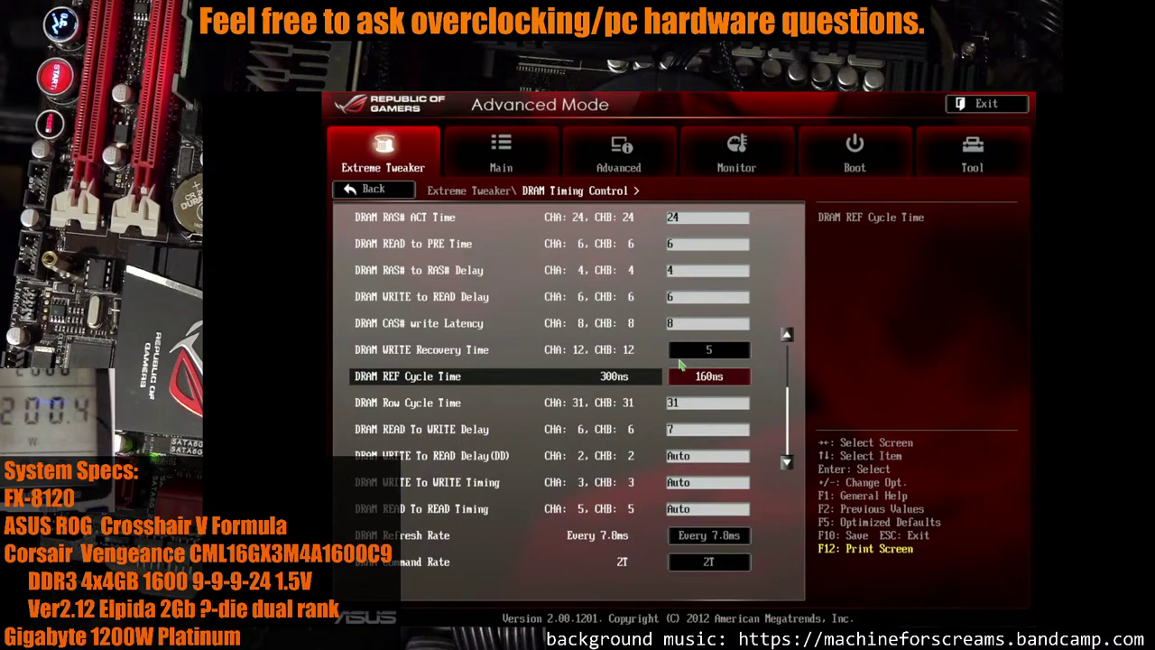
Save the changed DRAM timings, reset the system and boot Windows normally
key(F10)
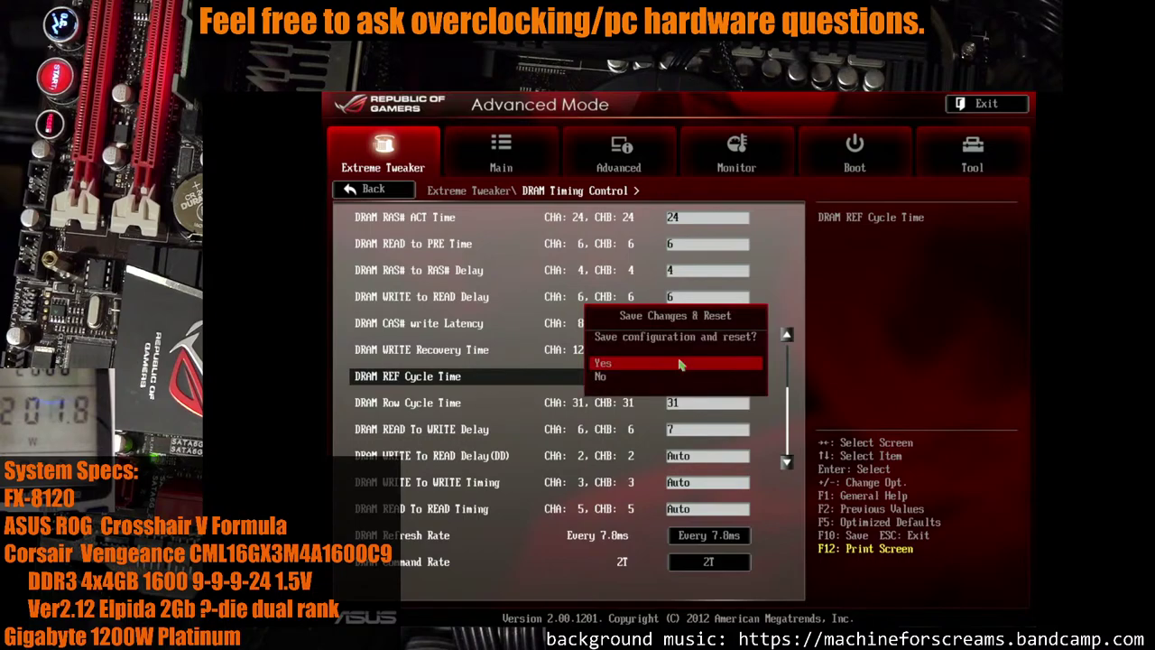
key(Return)
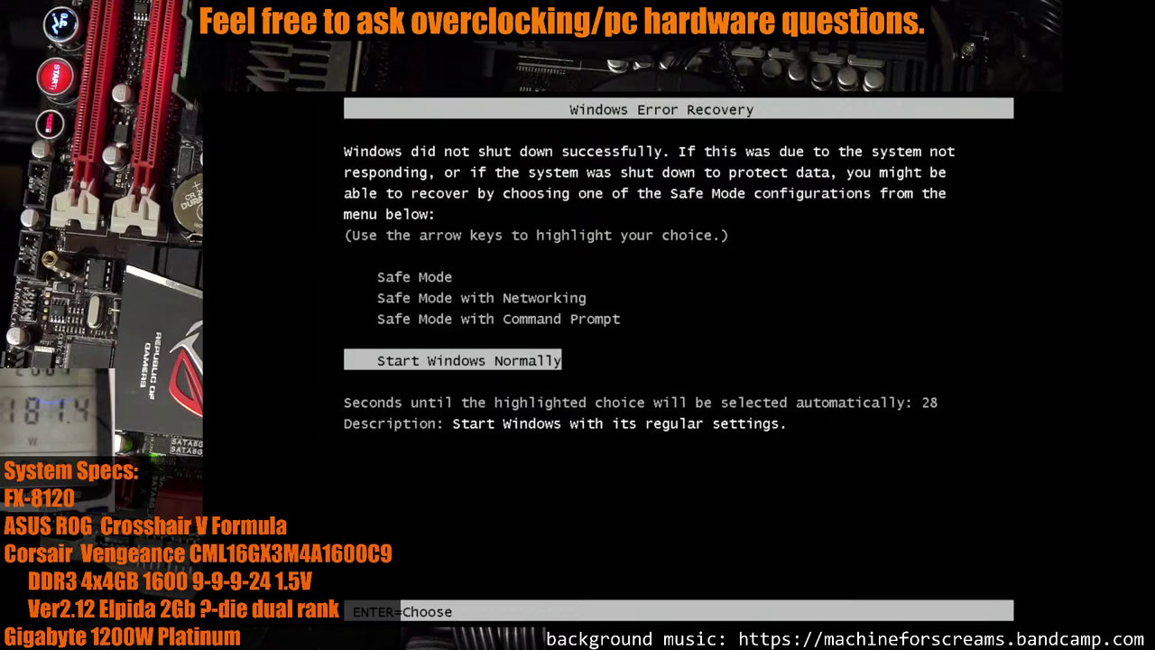
key(Down)
key(Up)
key(Return)
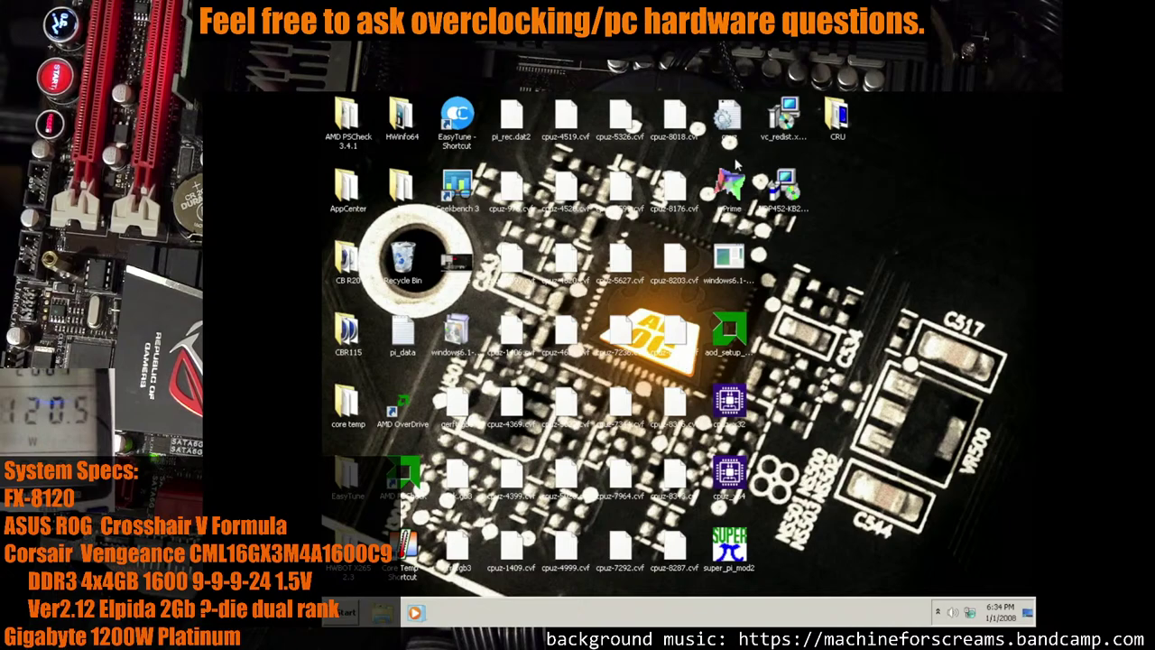
Open Geekbench 3 and start the 64-bit benchmarks to test the new memory timings
double_click(458, 187)
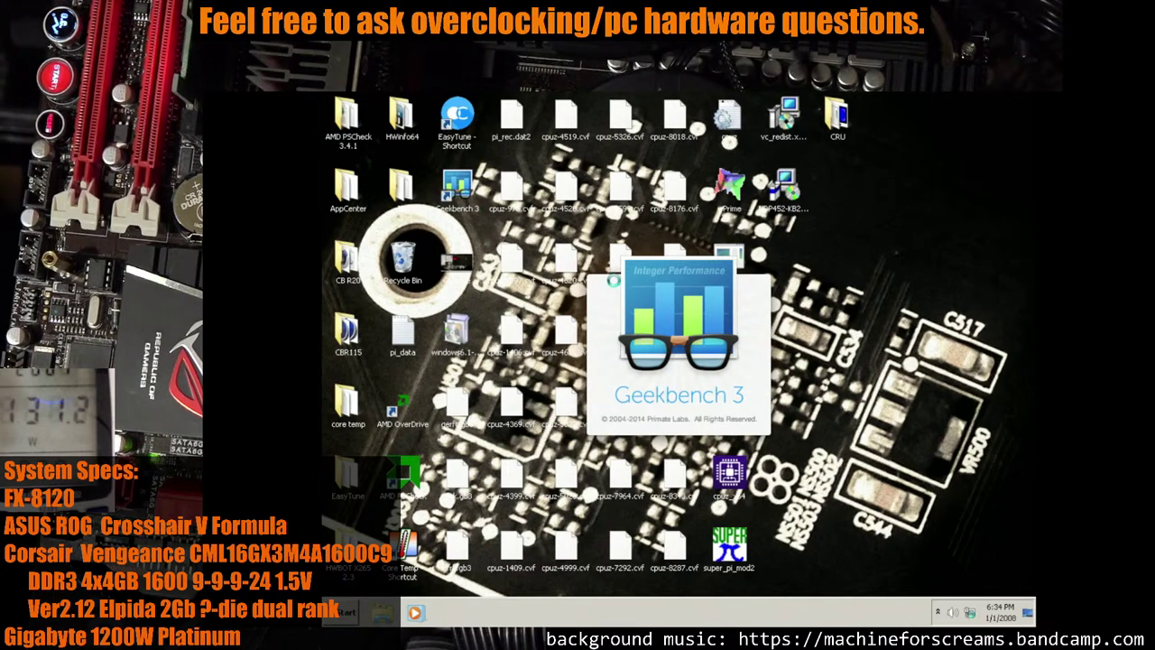
click(564, 380)
click(811, 439)
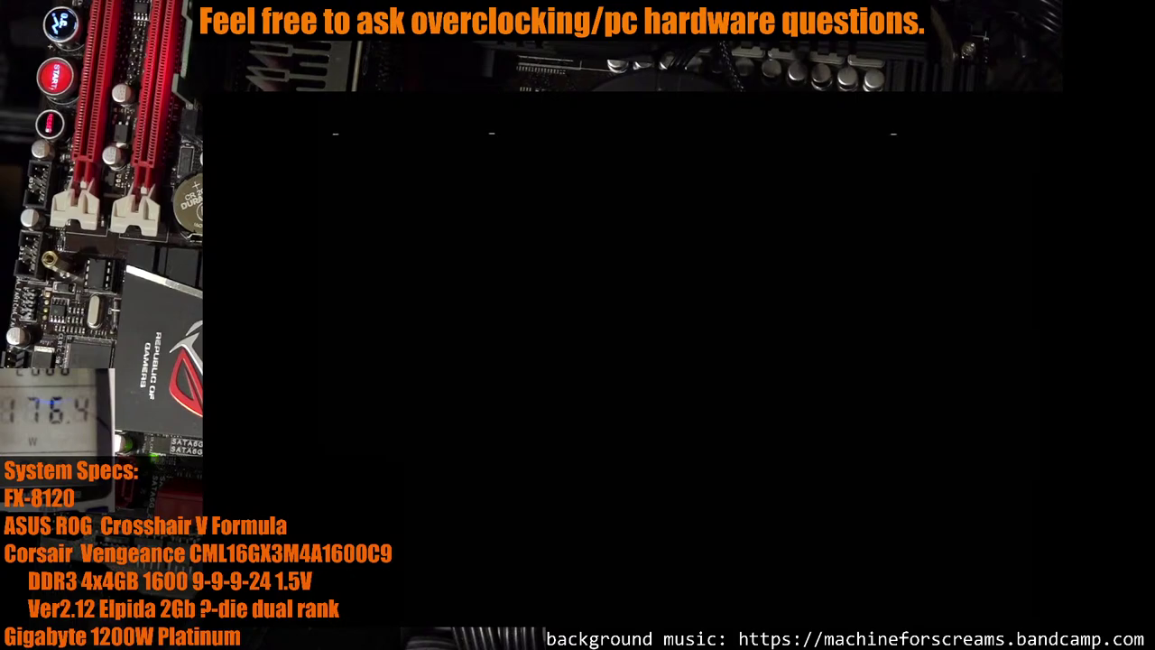
Return to the BIOS Extreme Tweaker settings and open DRAM Timing Control
key(Right)
key(Left)
key(Down)
key(Down)
key(Down)
key(Down)
key(Down)
key(Down)
key(Down)
key(Down)
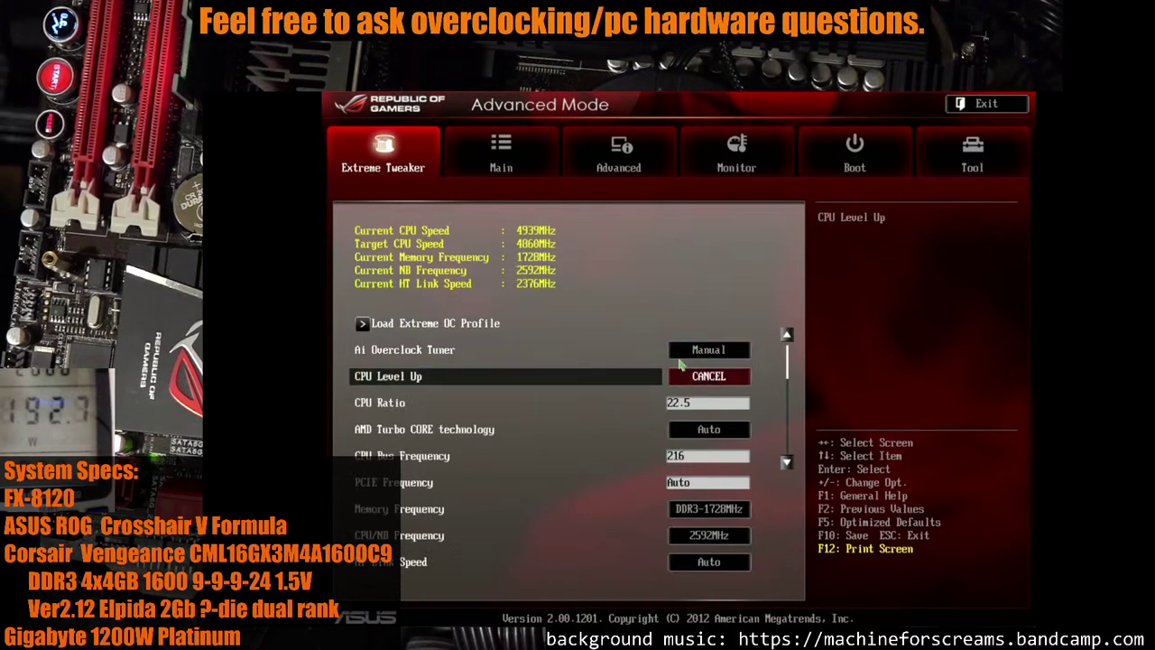
key(Down)
key(Down)
key(Down)
key(Down)
key(Down)
key(Down)
key(Down)
key(Down)
key(Down)
key(Down)
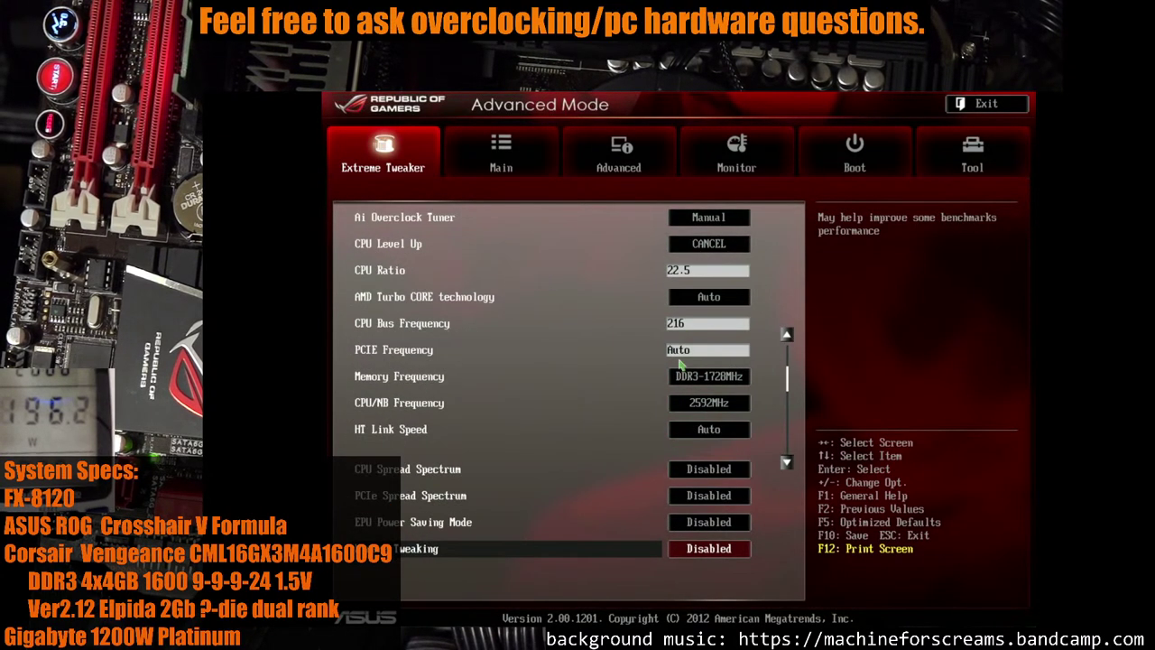
key(Up)
key(Up)
key(Up)
key(Up)
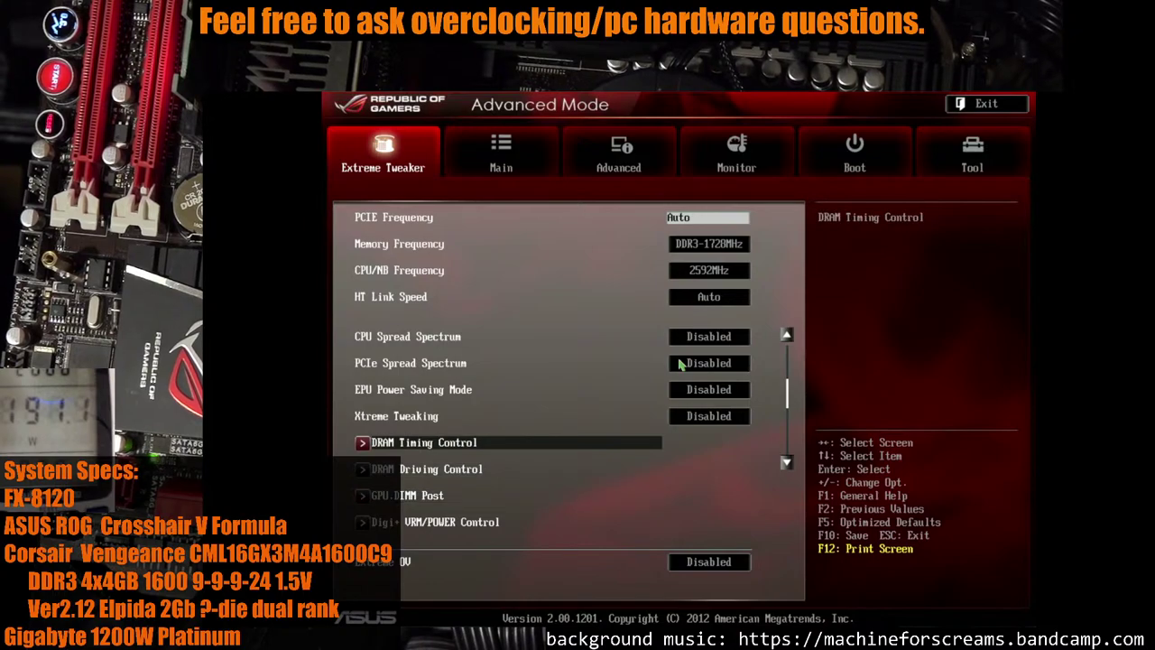
key(Return)
Open DRAM Timing Control and check the primary timings from CAS# Latency down to WRITE Recovery Time
key(Down)
key(Down)
key(Down)
key(Down)
key(Down)
key(Down)
key(Down)
key(Down)
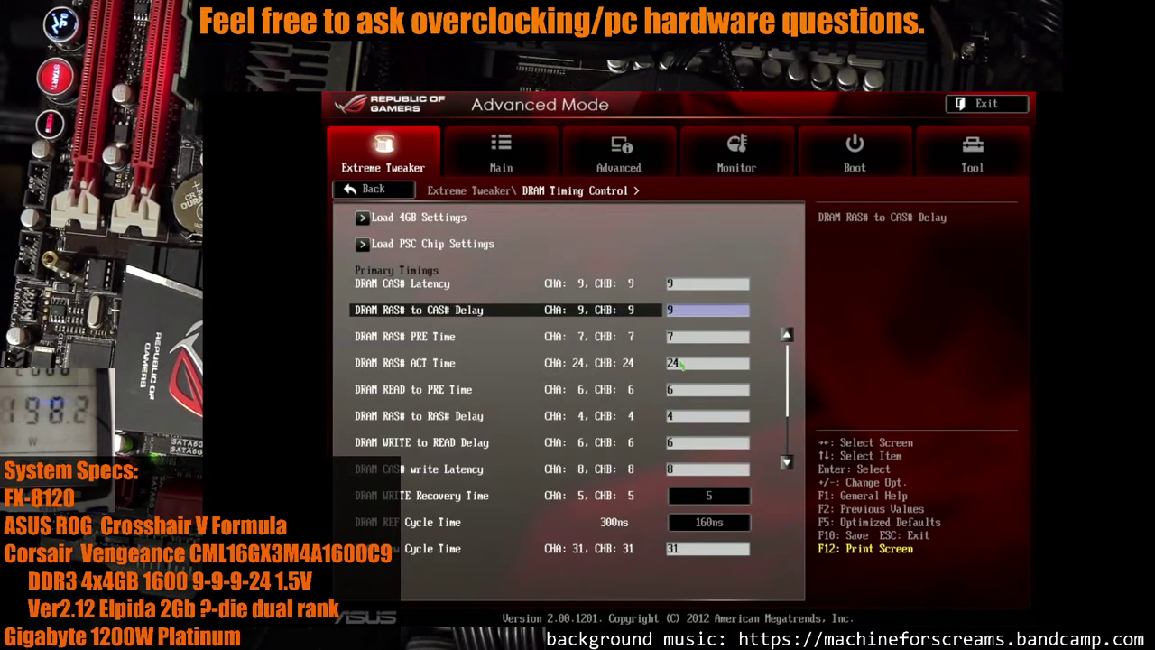
key(Down)
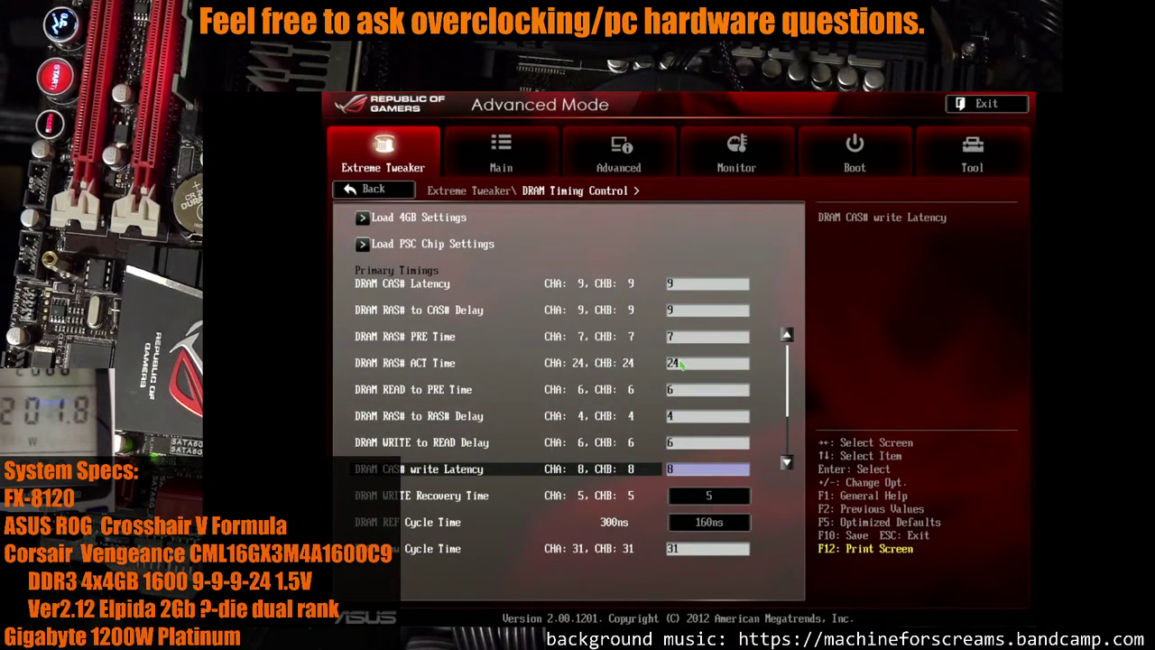
key(Up)
key(Up)
key(Up)
key(Down)
key(Down)
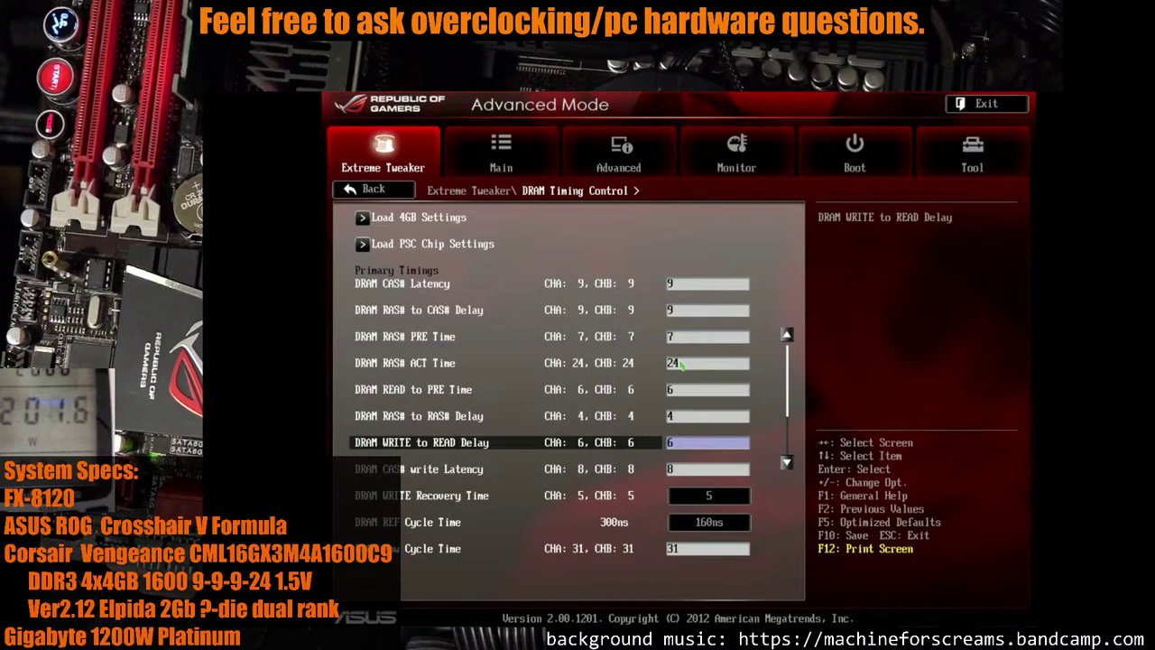
key(Down)
key(Down)
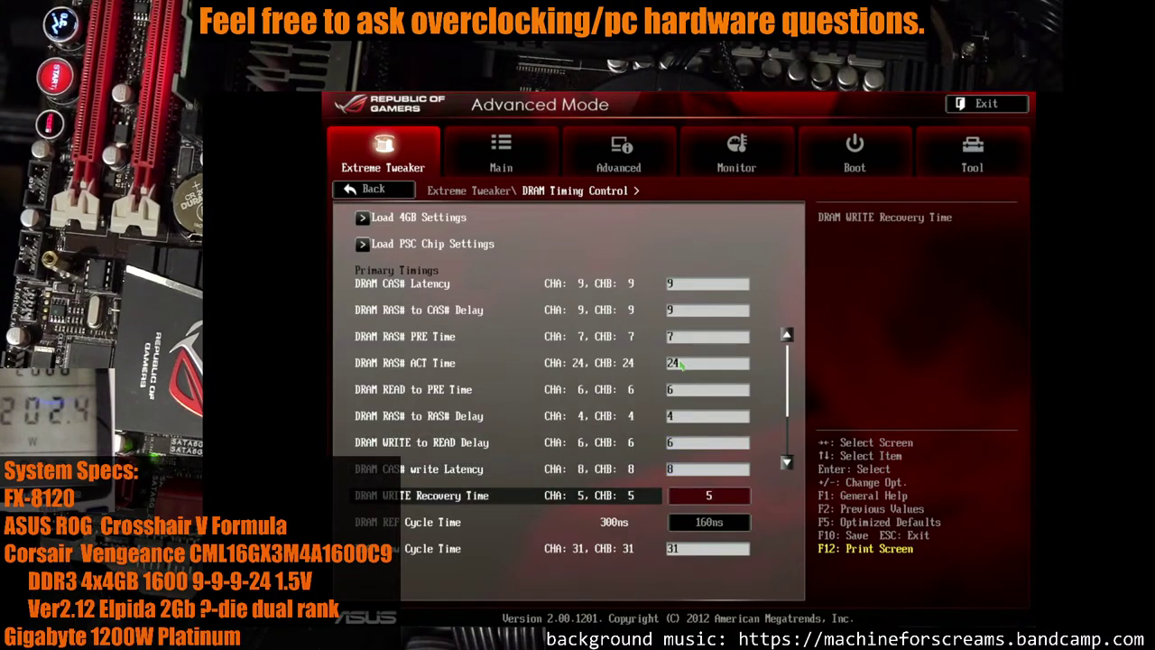
Check the Row Cycle Time and READ To WRITE Delay, then view the options for DRAM REF Cycle Time
key(Down)
key(Down)
key(Down)
key(Down)
key(Down)
key(Down)
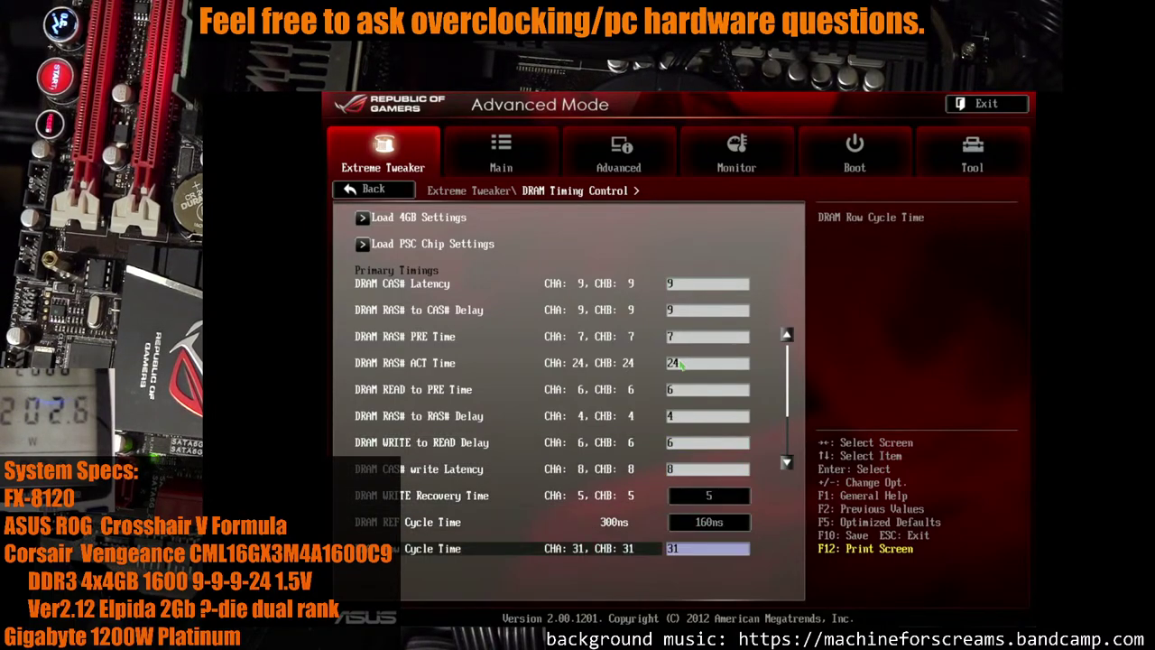
key(Up)
key(Up)
key(Up)
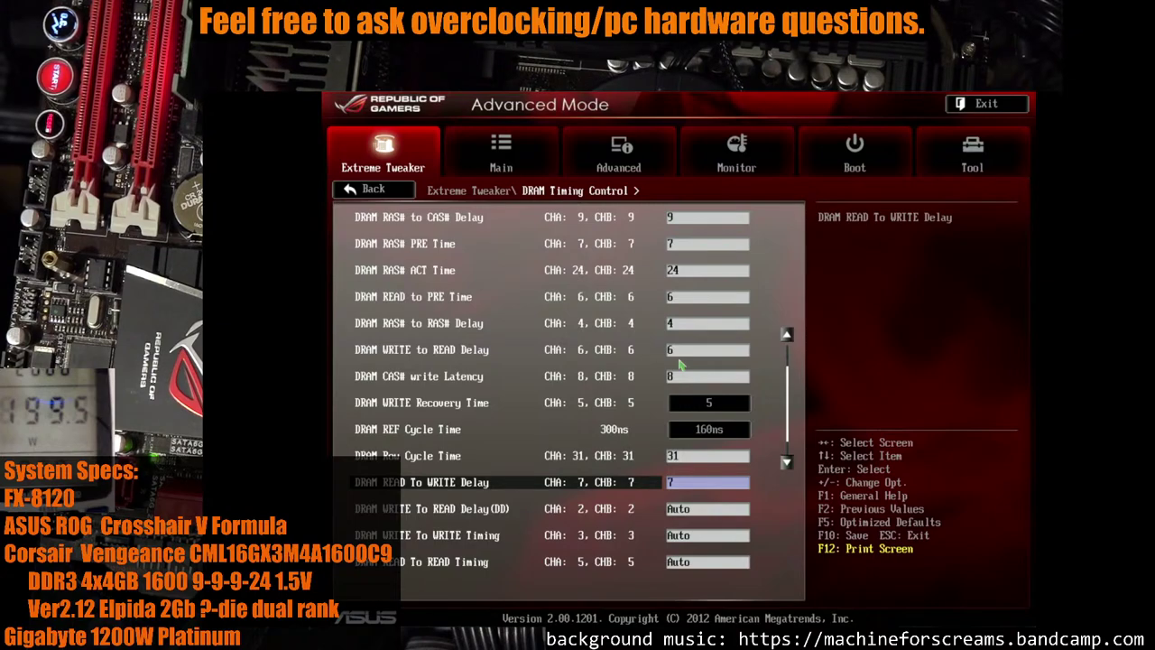
key(Up)
key(Up)
key(Return)
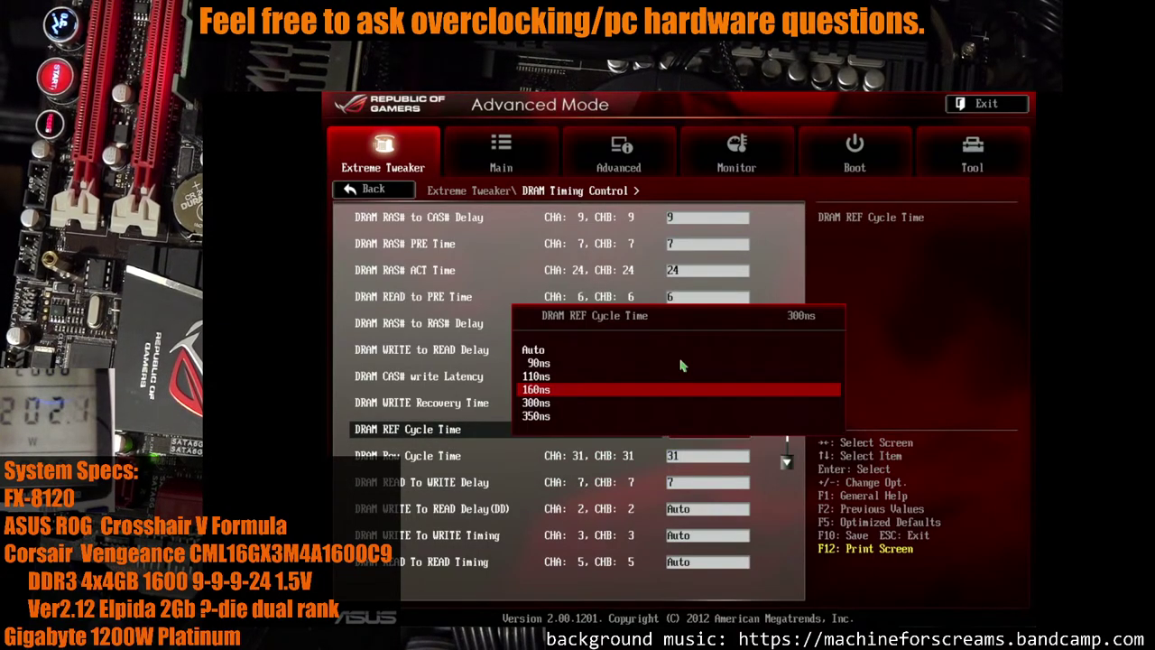
key(Return)
Set the DRAM RAS# to RAS# Delay to 6
key(Up)
key(Up)
key(Up)
key(Up)
key(Up)
key(Down)
text(6)
key(Down)
key(Down)
key(Down)
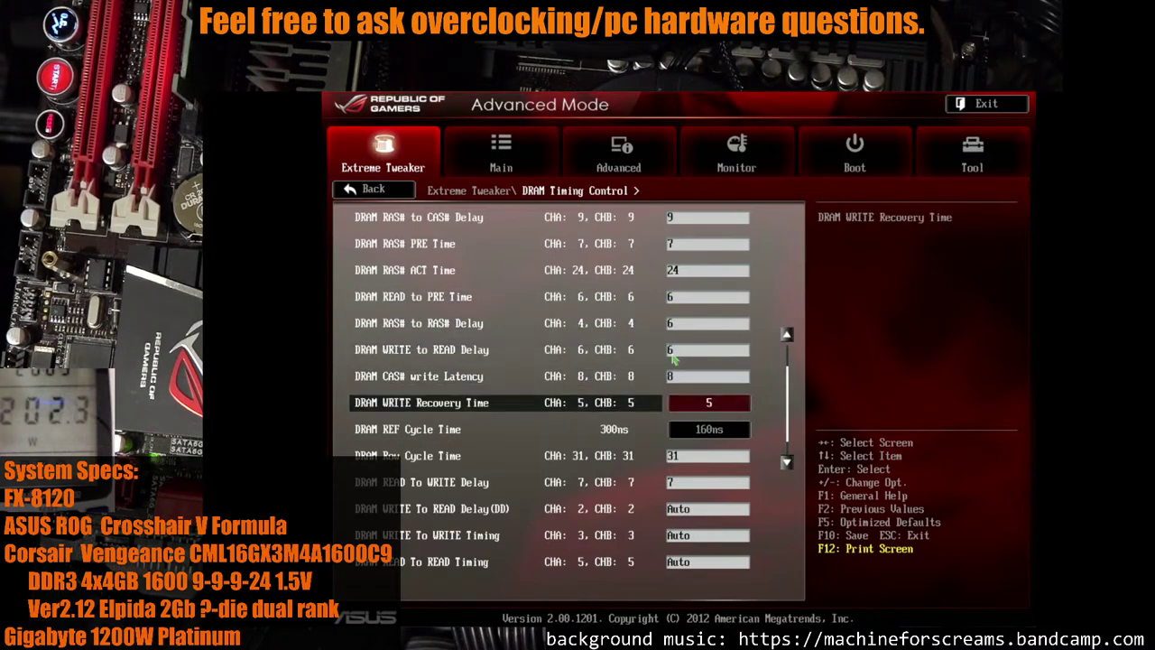
Set the DRAM WRITE Recovery Time to 12
key(Return)
key(Down)
key(Down)
key(Down)
key(Return)
key(Return)
key(Down)
key(Down)
key(Return)
Save the loosened RAS# to RAS# and WRITE Recovery timings, reset the system and start Windows normally
key(F10)
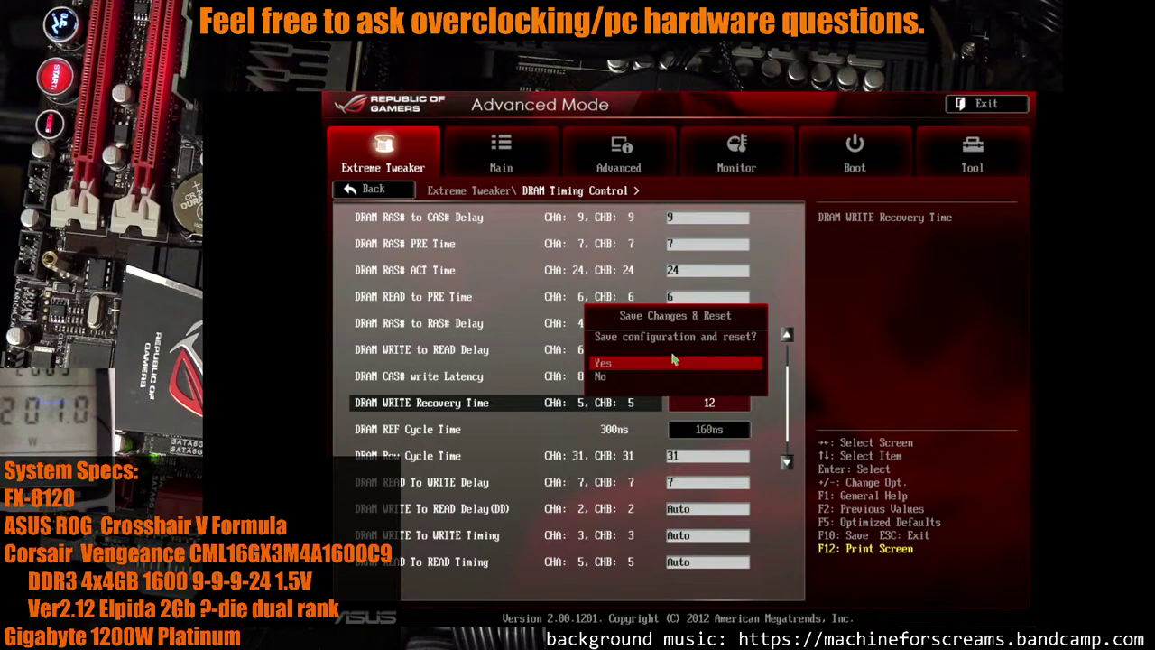
key(Return)
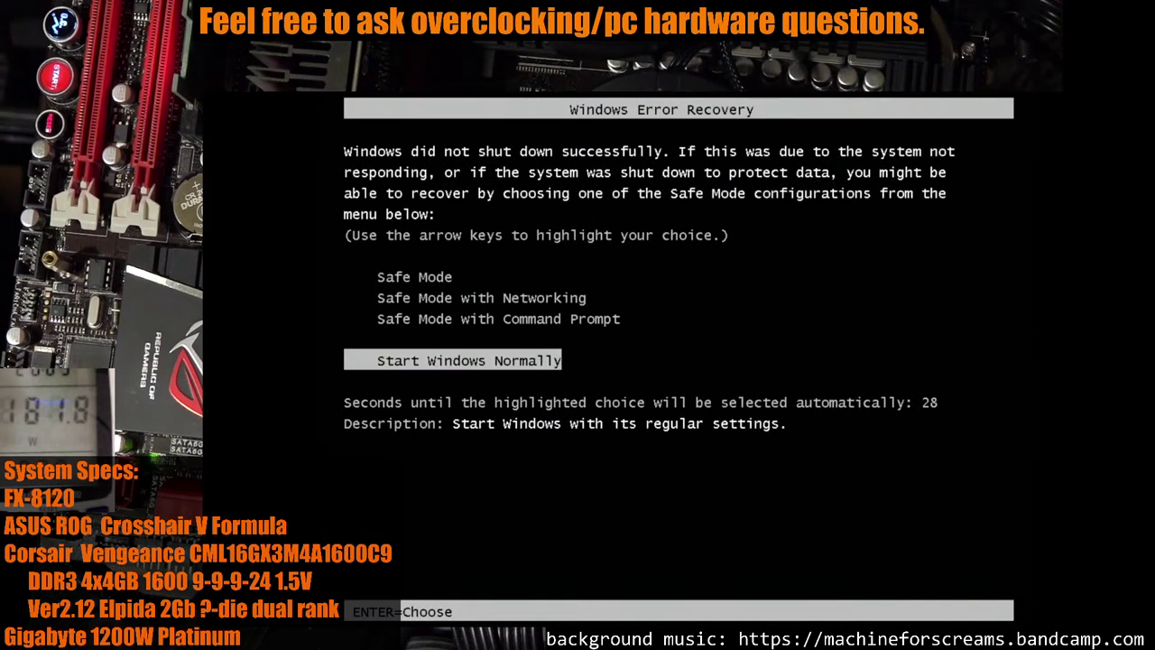
key(Return)
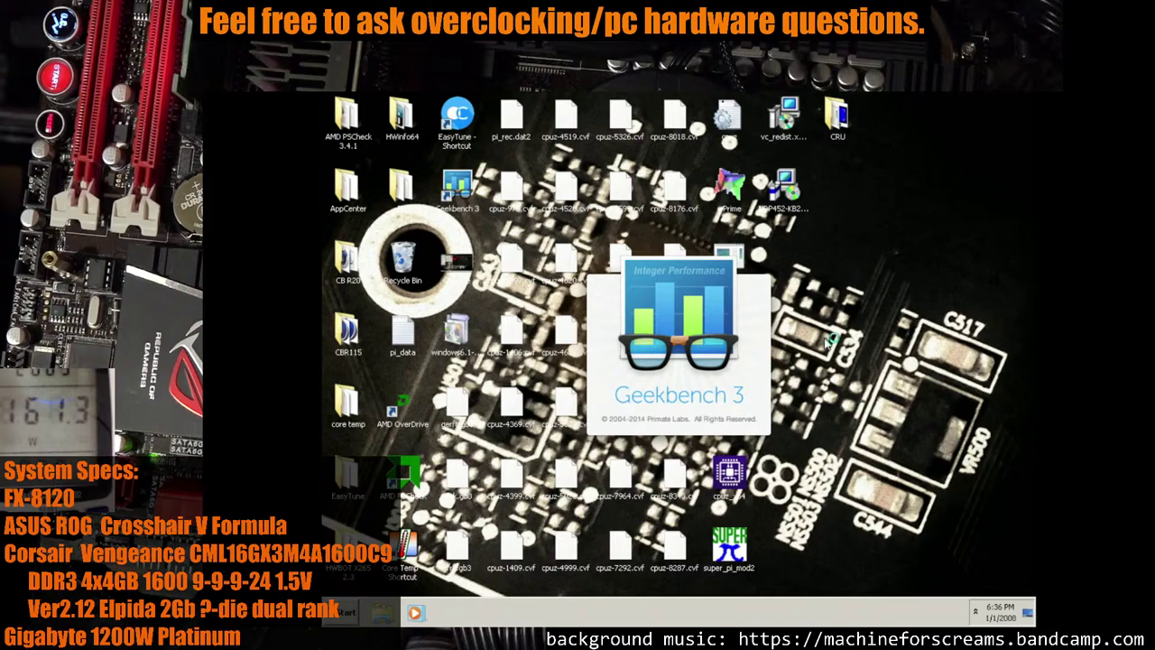
Run the 64-bit Geekbench 3 benchmarks with the loosened timings
click(526, 380)
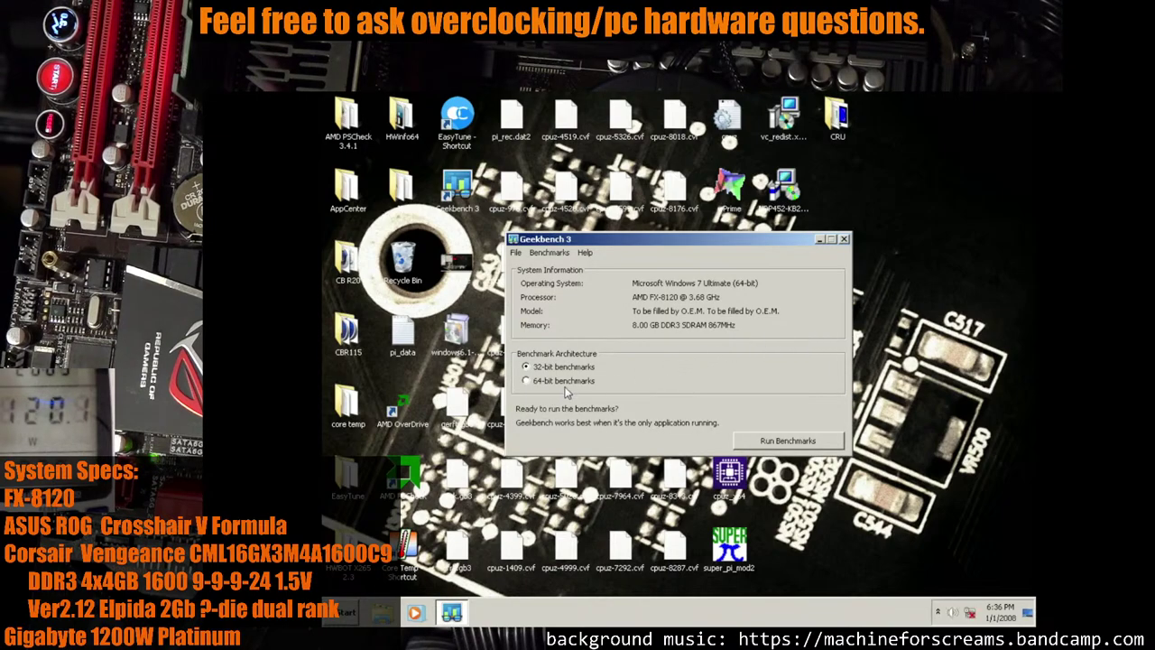
click(791, 440)
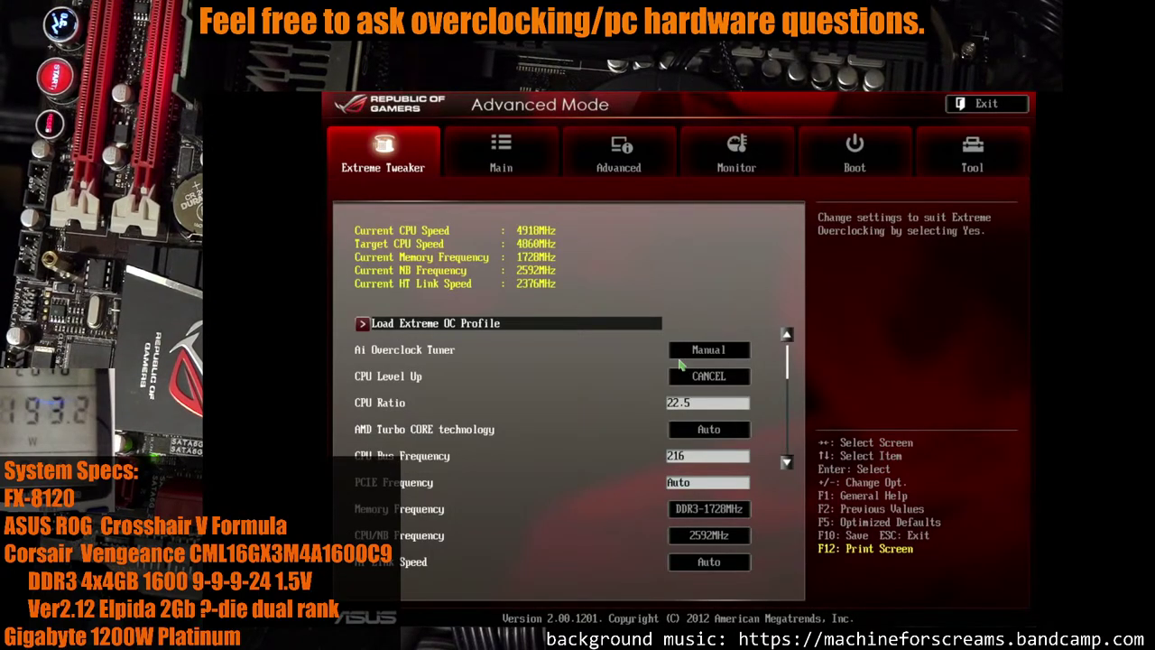
In the BIOS Extreme Tweaker settings, open DRAM Timing Control again
key(Down)
key(Down)
key(Down)
key(Down)
key(Down)
key(Down)
key(Down)
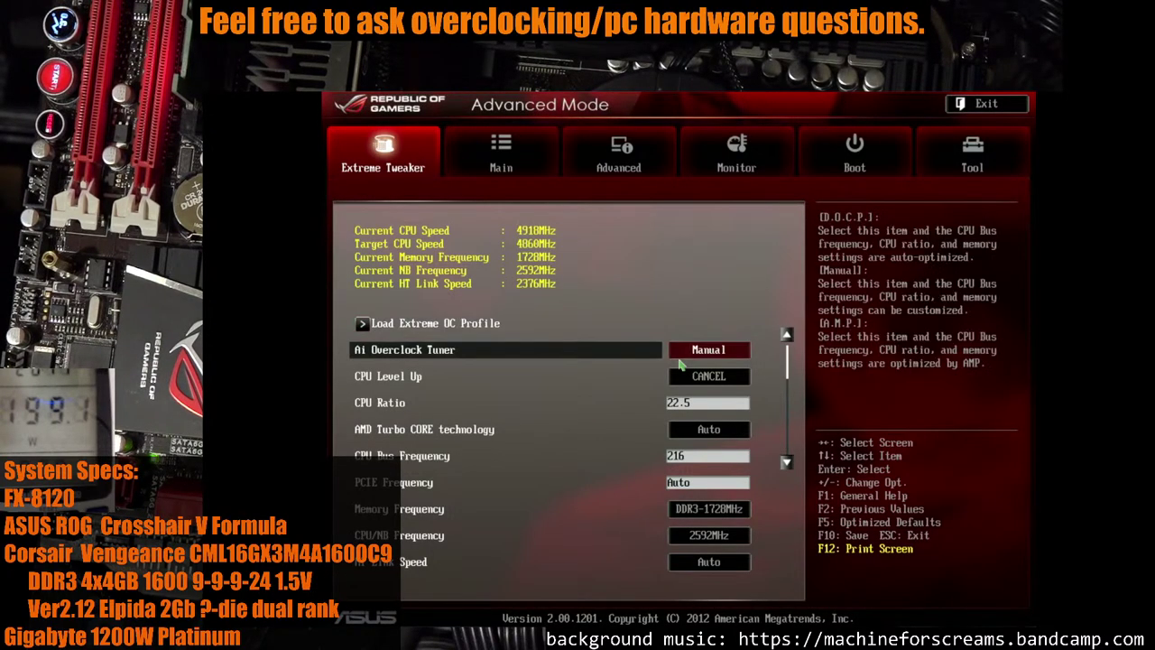
key(Down)
key(Down)
key(Down)
key(Down)
key(Down)
key(Down)
key(Down)
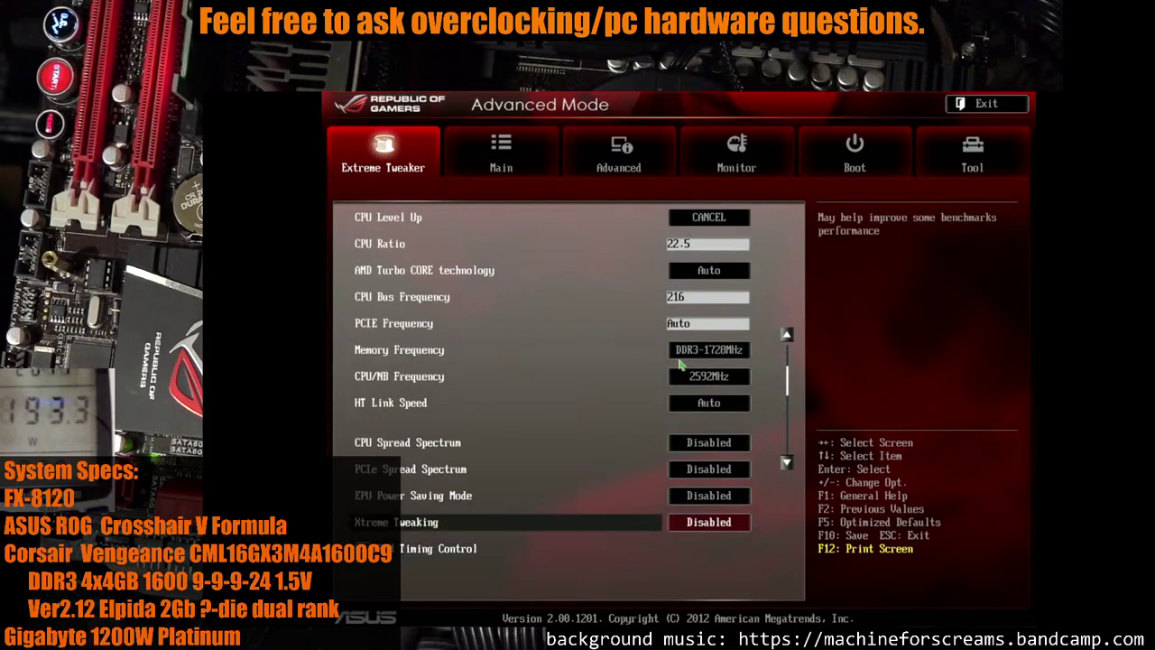
key(Return)
Set READ to PRE Time, RAS# to RAS# Delay, WRITE to READ Delay and CAS# write Latency to Auto
key(Down)
key(Down)
key(Down)
key(Down)
key(Down)
key(Down)
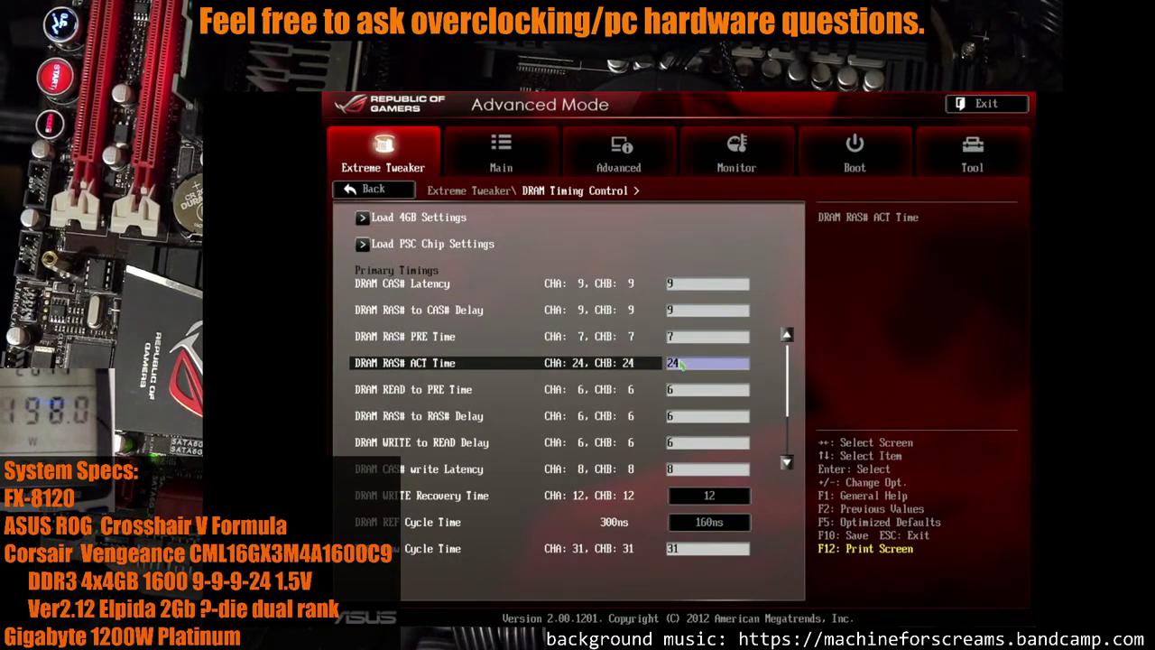
key(Down)
key(Down)
key(Down)
key(Down)
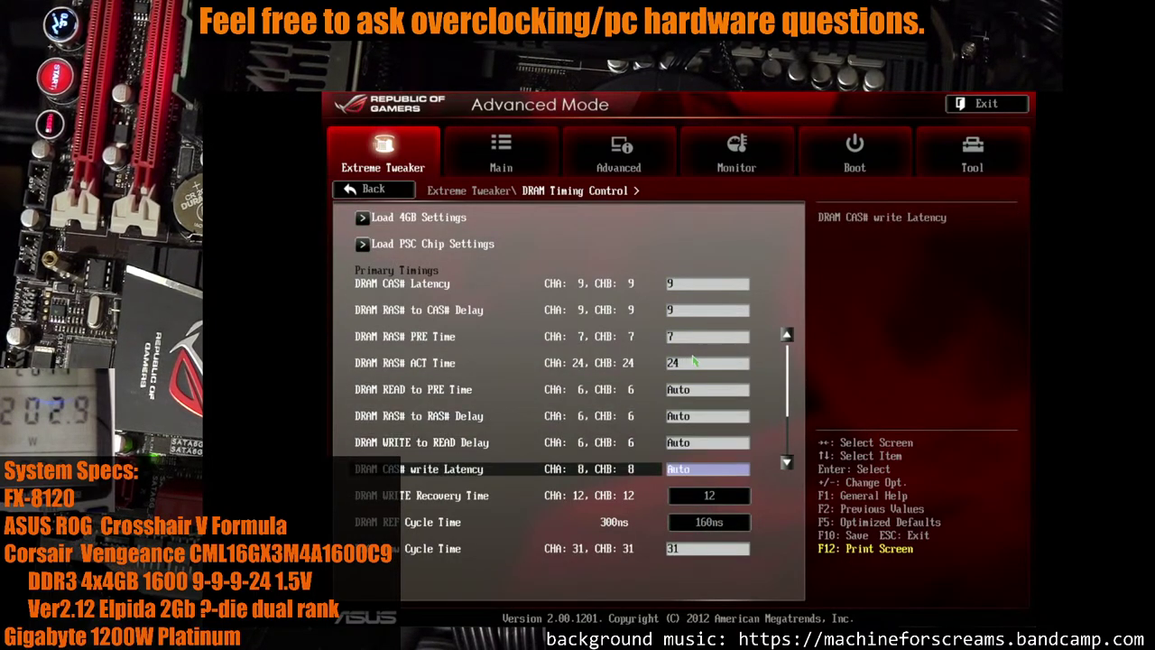
Set the DRAM WRITE Recovery Time to Auto
key(Return)
key(Up)
key(Up)
key(Up)
key(Up)
key(Up)
key(Up)
key(Return)
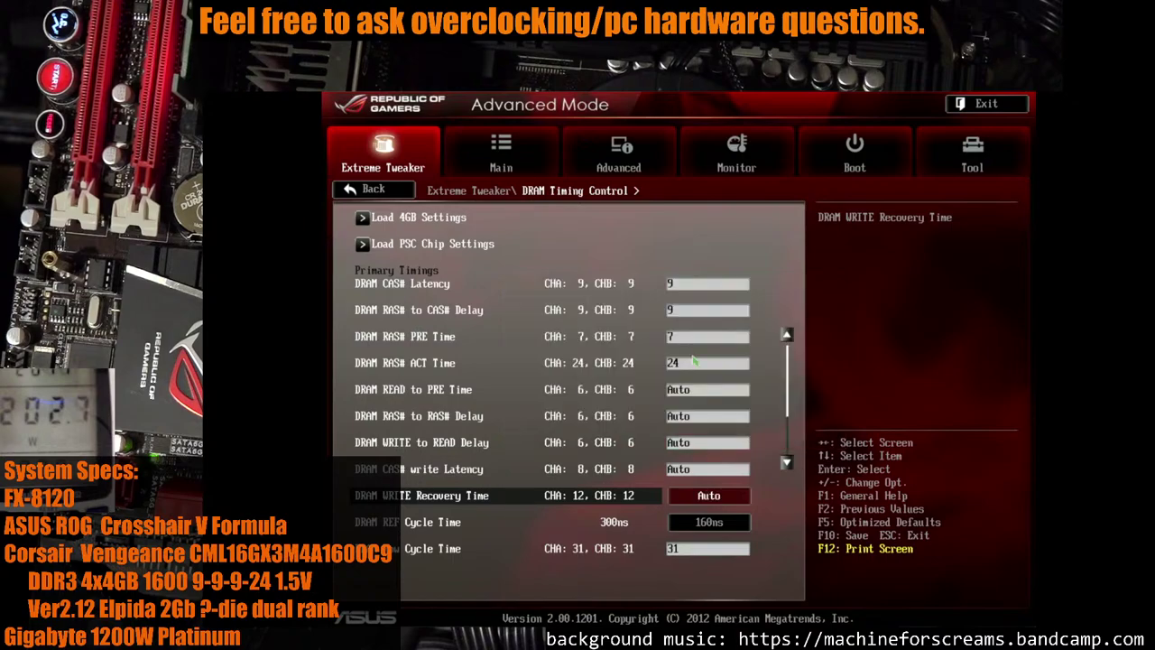
Set the DRAM READ To WRITE Delay to Auto, leaving the REF Cycle Time and Row Cycle Time as they are
key(Down)
key(Down)
key(Down)
key(Down)
key(Up)
key(Up)
key(Down)
key(Down)
key(Down)
key(Down)
key(Down)
key(Down)
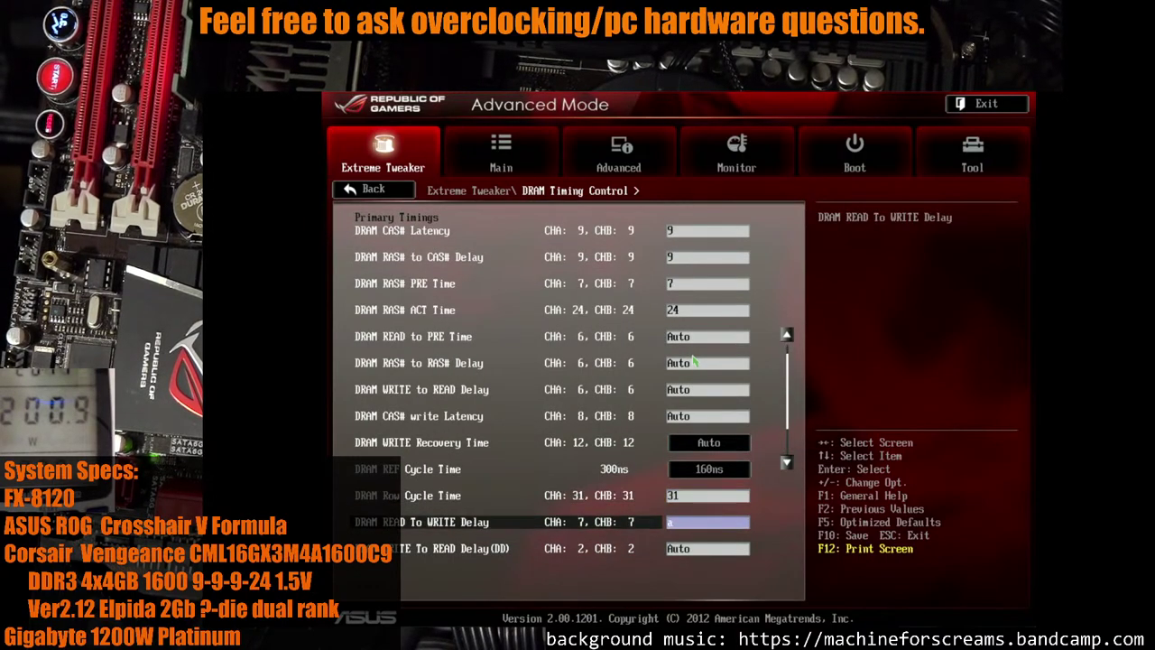
key(Up)
key(Up)
key(Up)
key(Up)
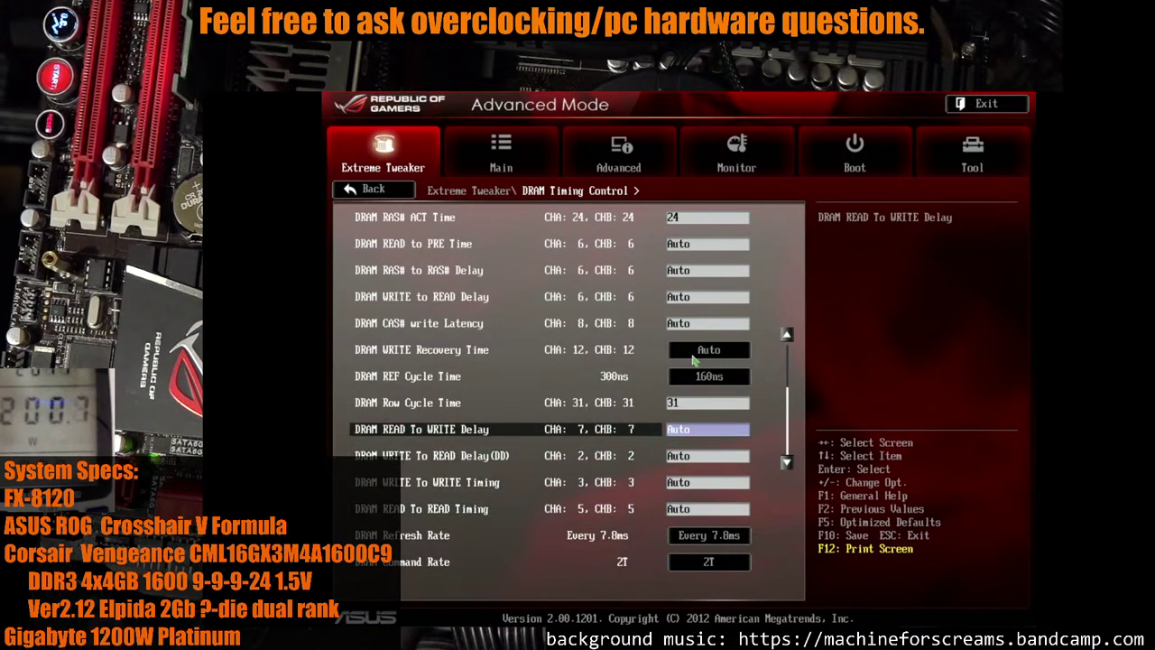
Save the Auto timing changes, reset the system and start Windows normally
key(F10)
key(Return)
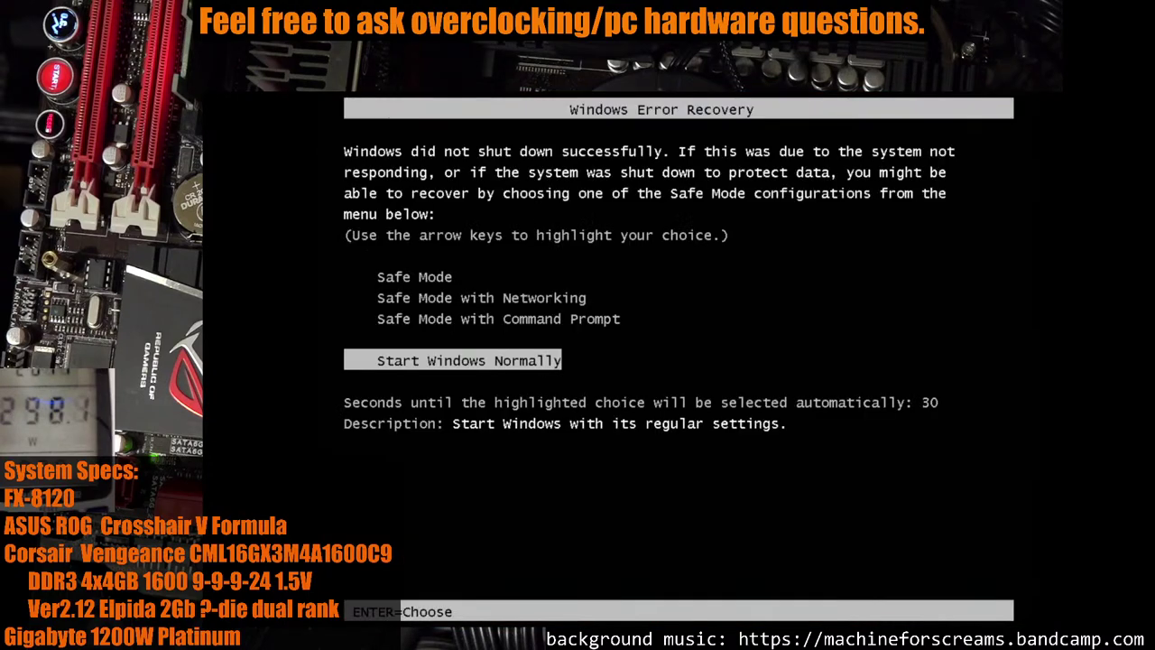
key(Return)
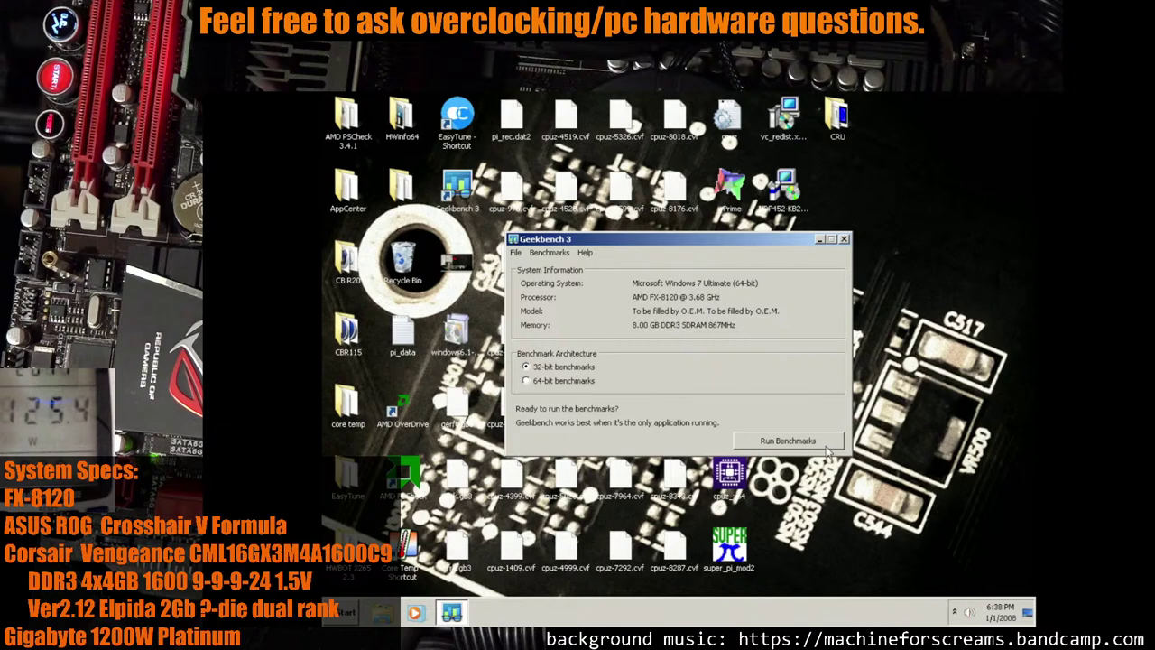
Select the 64-bit architecture in Geekbench 3 and run the benchmarks to test the Auto timings
click(587, 381)
click(776, 441)
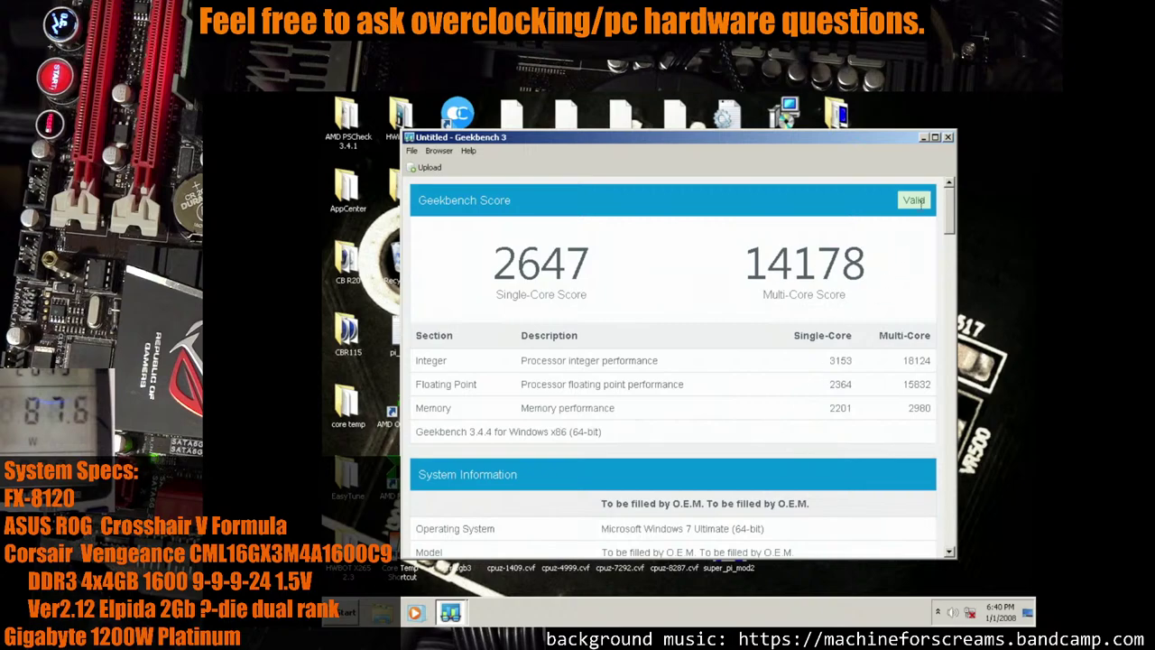
Close the Geekbench 3 result and main windows and restart the computer
click(947, 137)
click(844, 239)
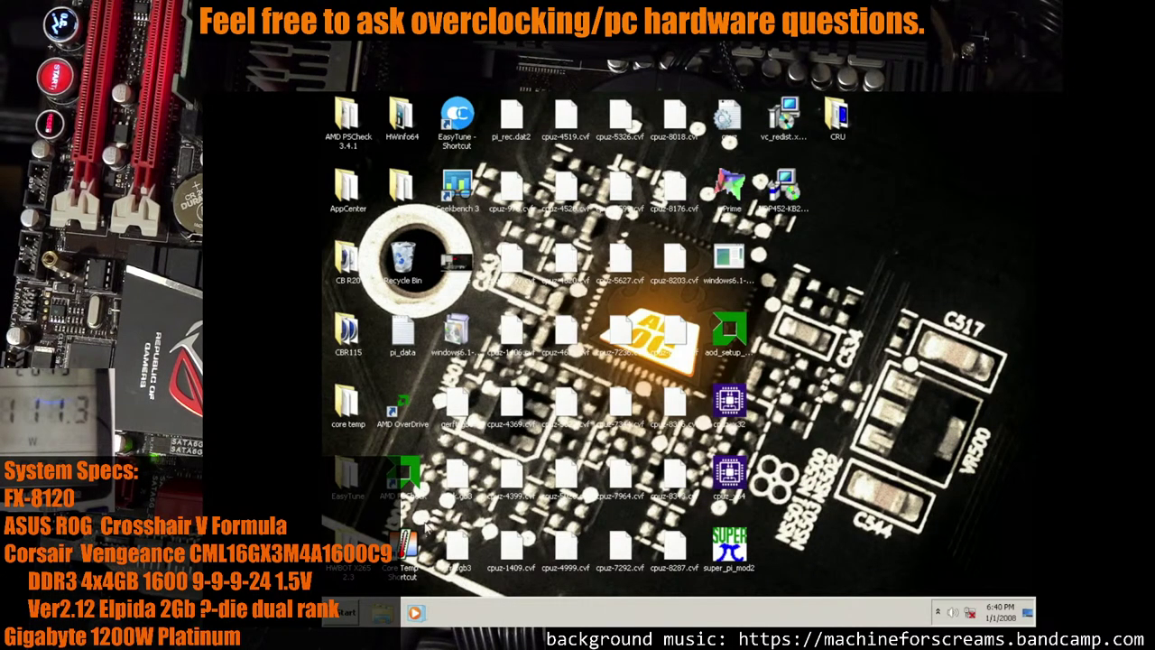
key(super)
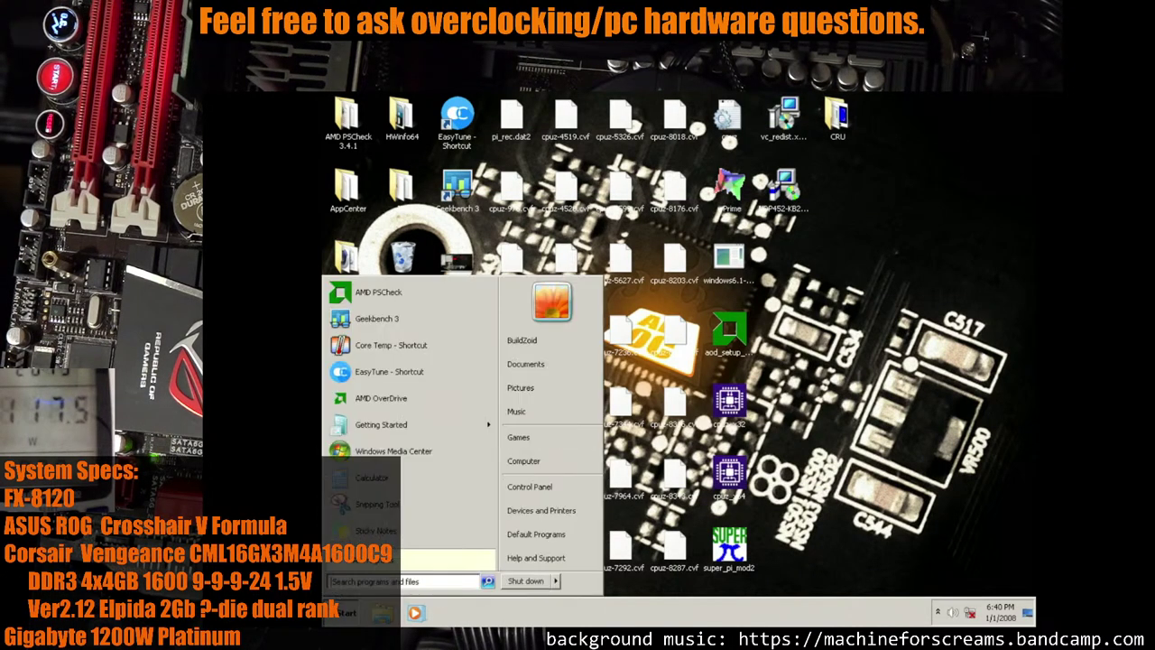
click(557, 581)
click(604, 551)
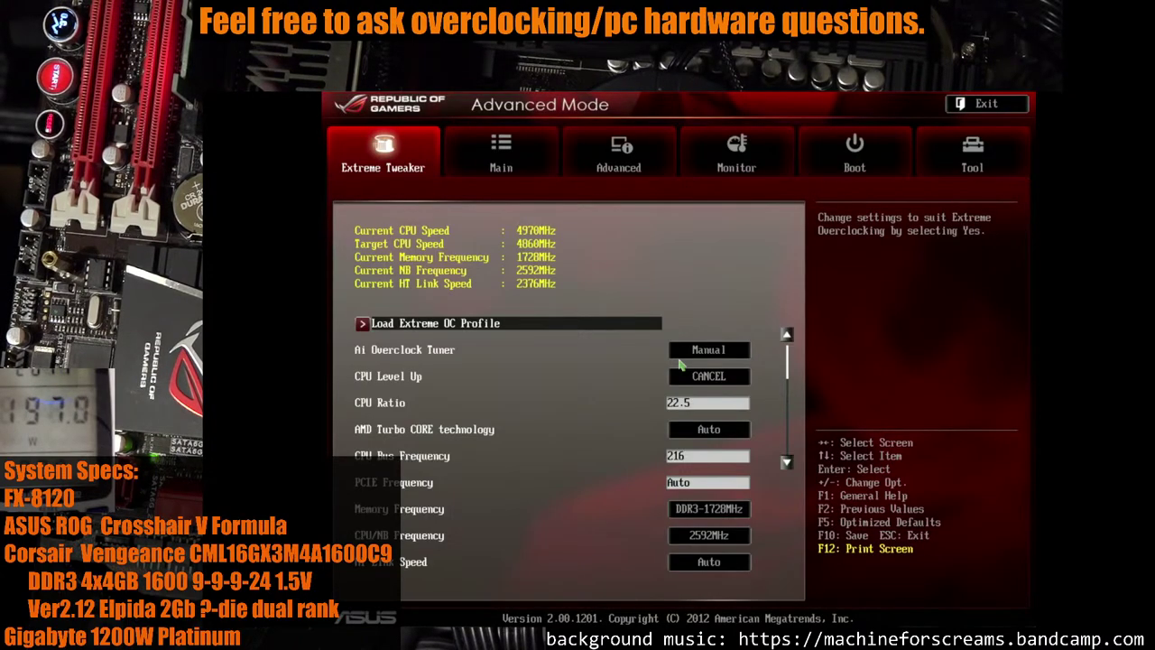
Go through the BIOS Extreme Tweaker settings from the CPU and memory frequencies down to DRAM Voltage
key(Down)
key(Down)
key(Down)
key(Down)
key(Down)
key(Down)
key(Down)
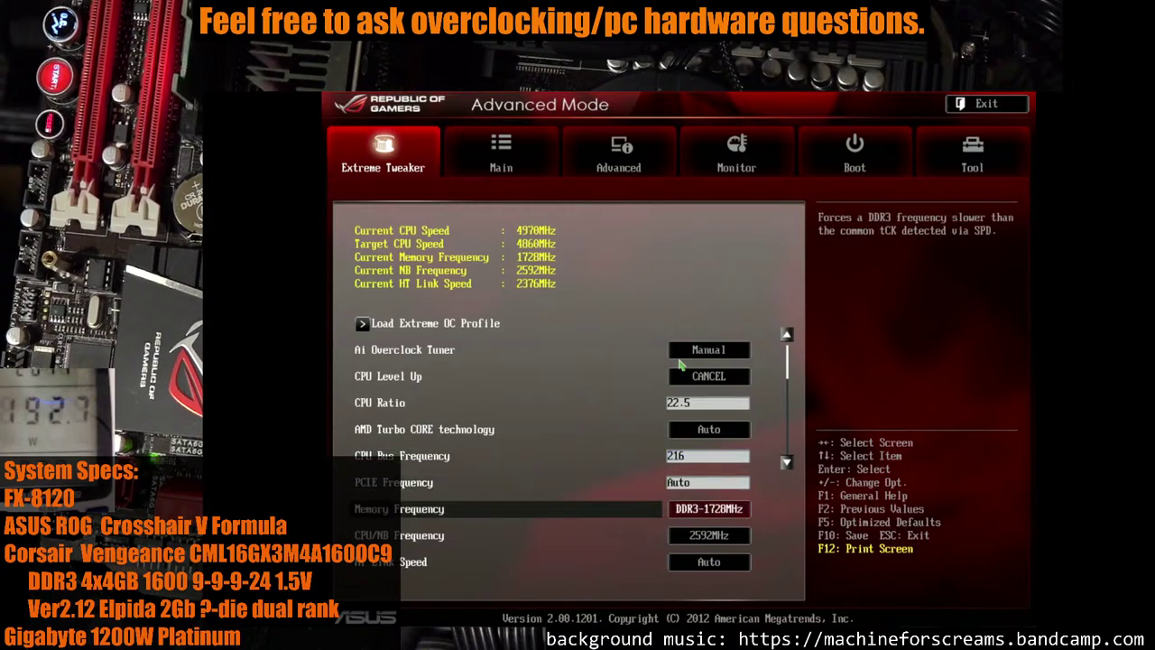
key(Down)
key(Down)
key(Down)
key(Down)
key(Down)
key(Down)
key(Down)
key(Down)
key(Down)
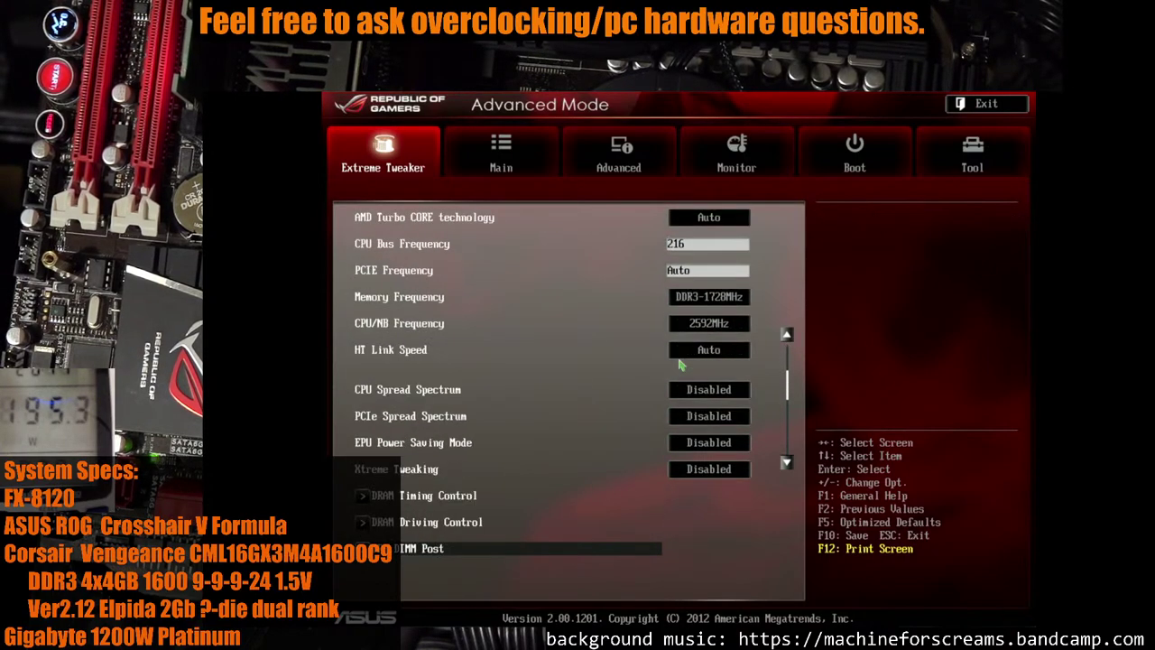
key(Down)
key(Down)
key(Down)
key(Down)
key(Down)
key(Down)
key(Down)
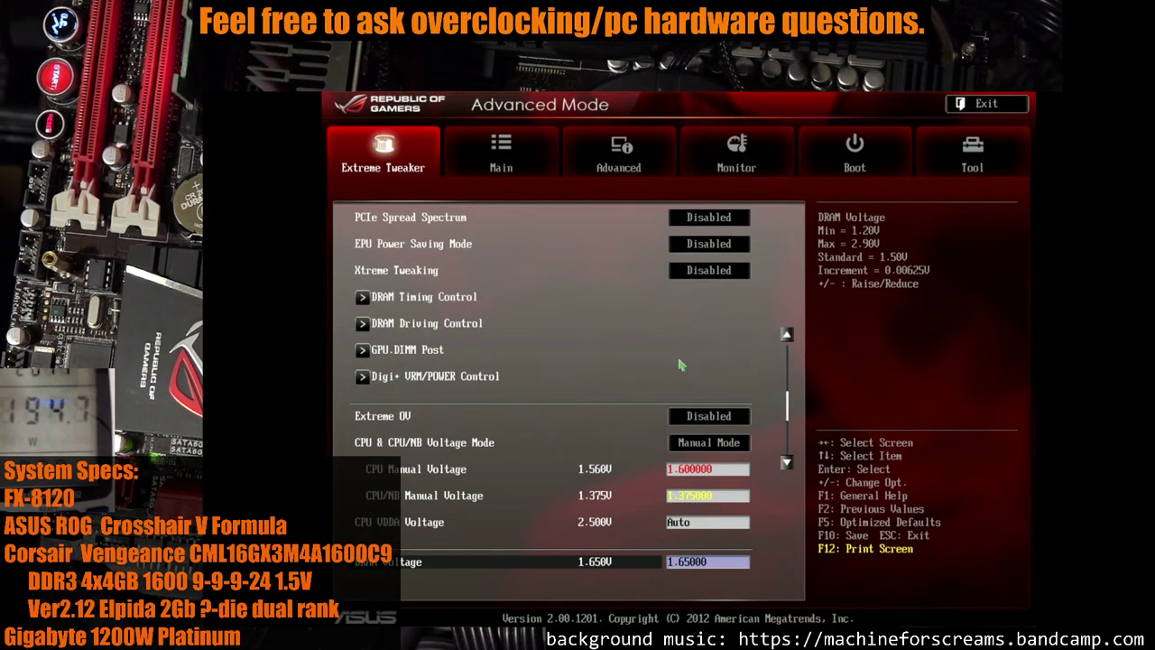
Examine the memory voltage settings between DRAM Voltage and DRAM Voltage Switching Frequency
key(Down)
key(Down)
key(Down)
key(Down)
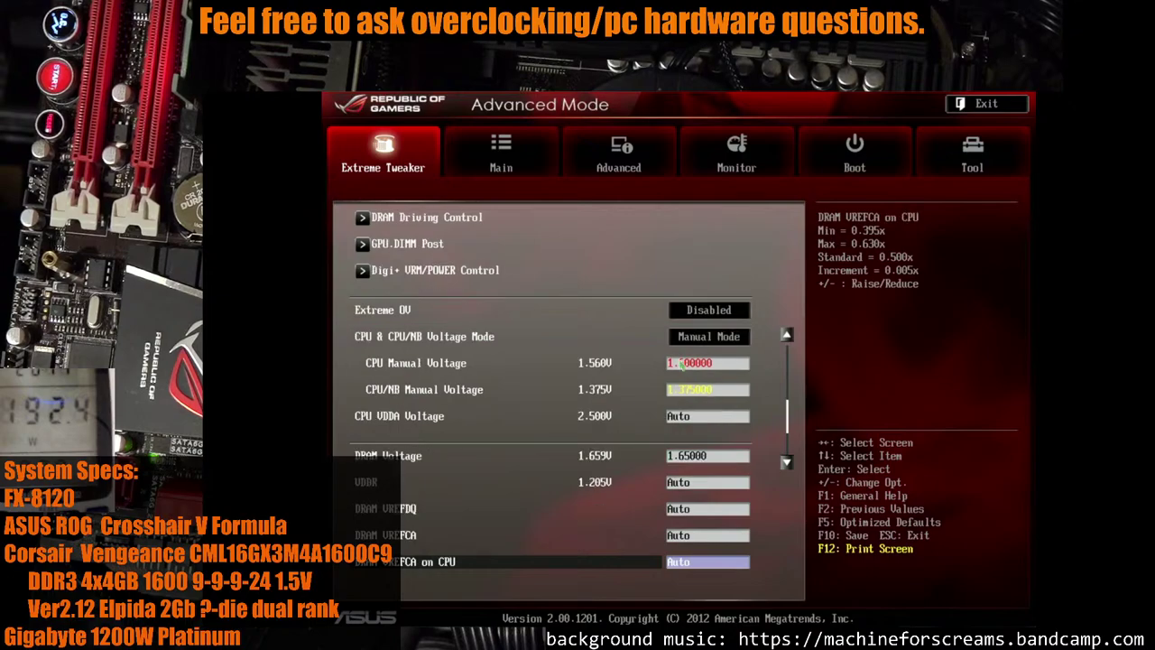
key(Down)
key(Down)
key(Up)
key(Up)
key(Up)
key(Up)
key(Up)
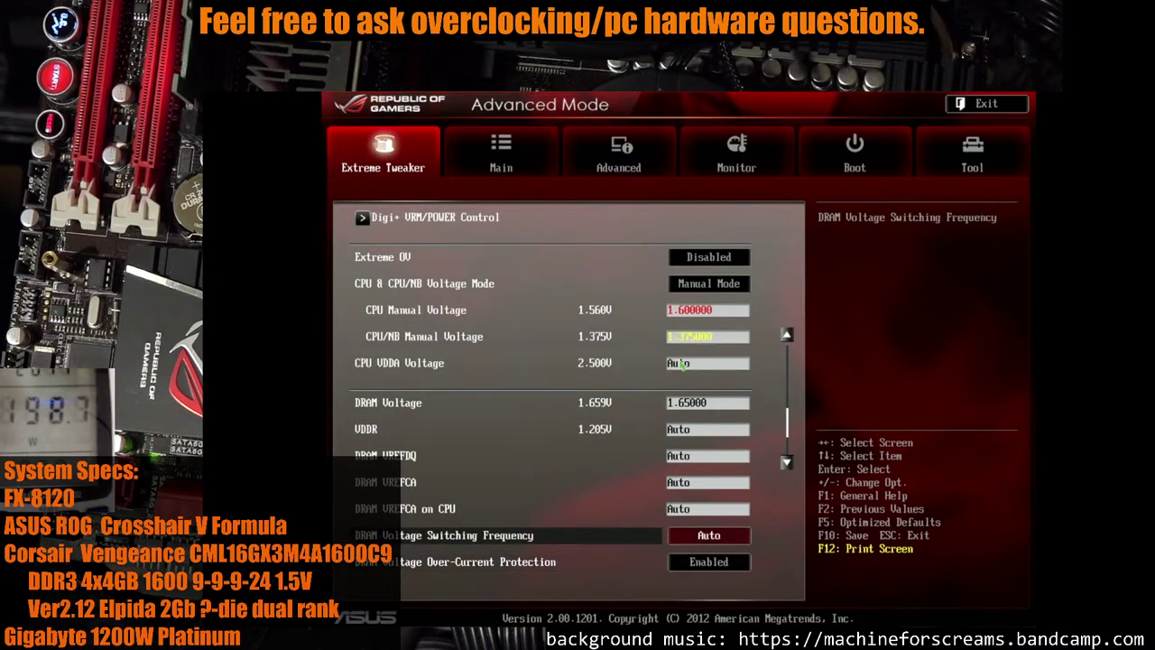
key(Up)
key(Up)
key(Down)
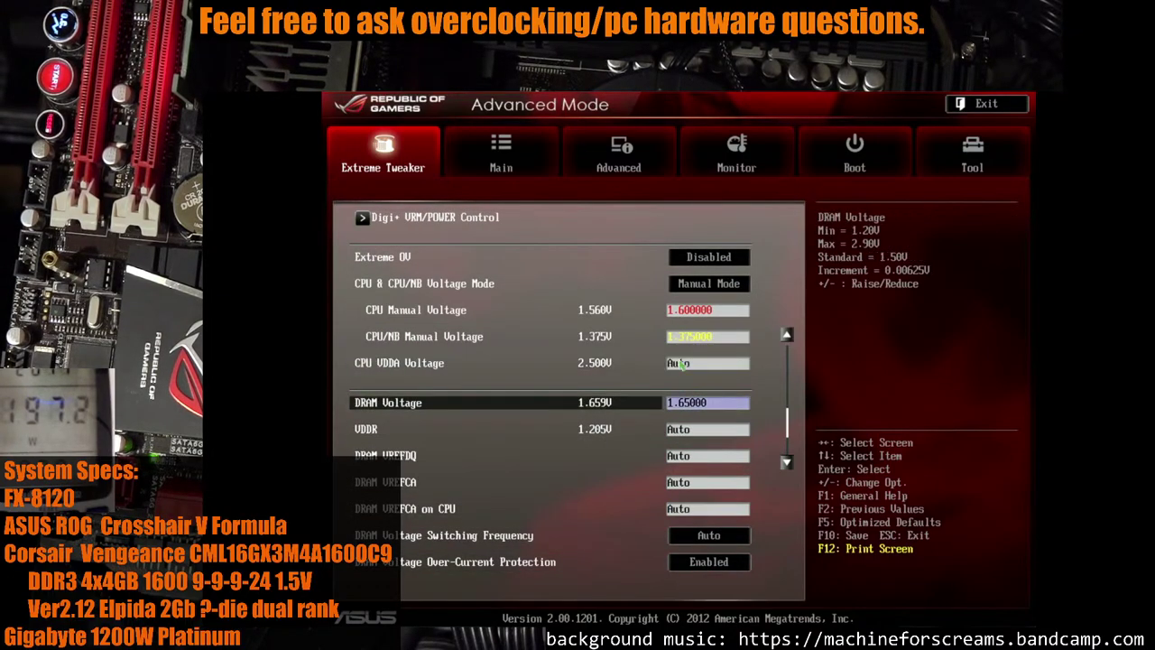
Go back up from DRAM Voltage through the Extreme Tweaker settings and open DRAM Timing Control
key(Up)
key(Up)
key(Up)
key(Up)
key(Up)
key(Up)
key(Up)
key(Up)
key(Up)
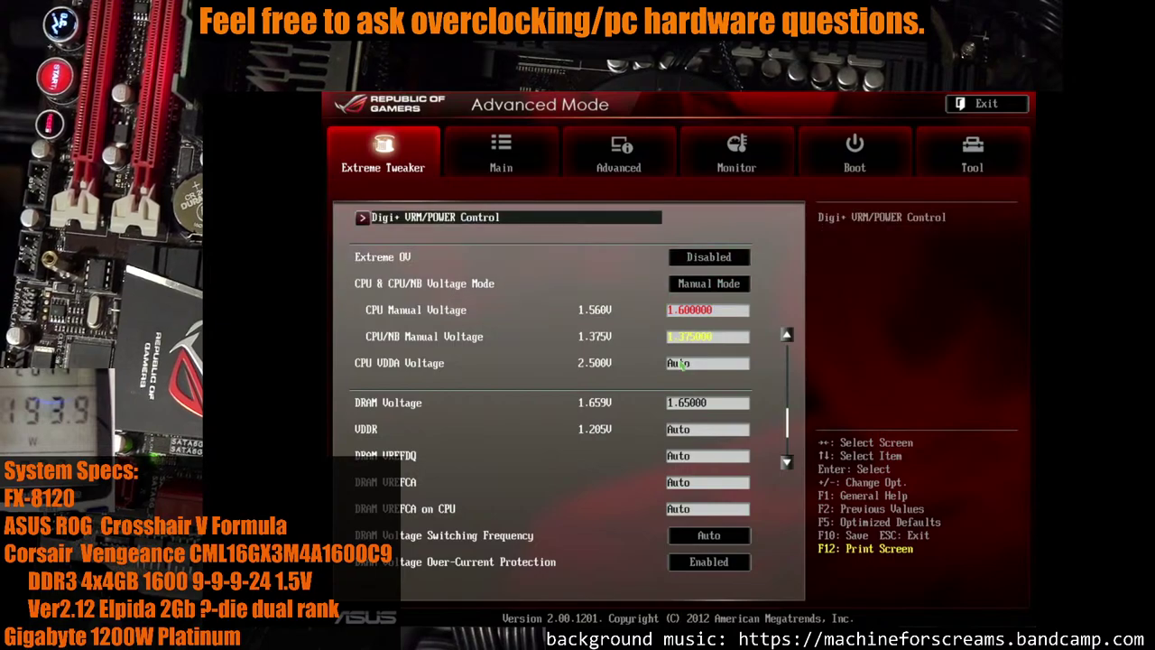
key(Up)
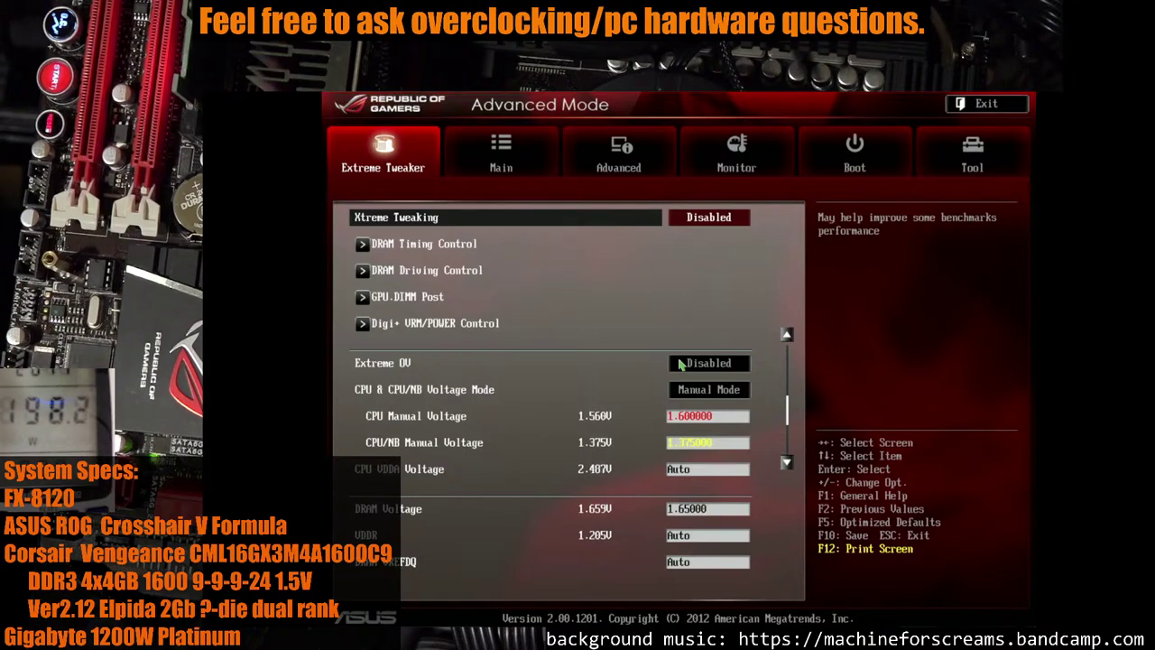
key(Down)
key(Down)
key(Up)
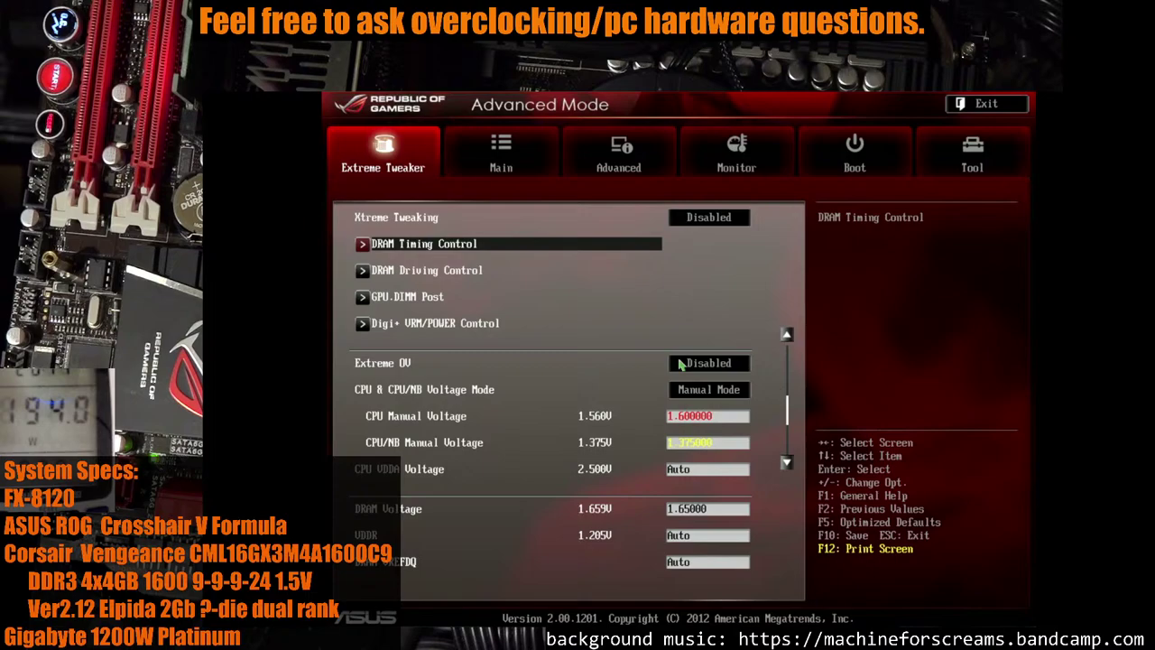
key(Return)
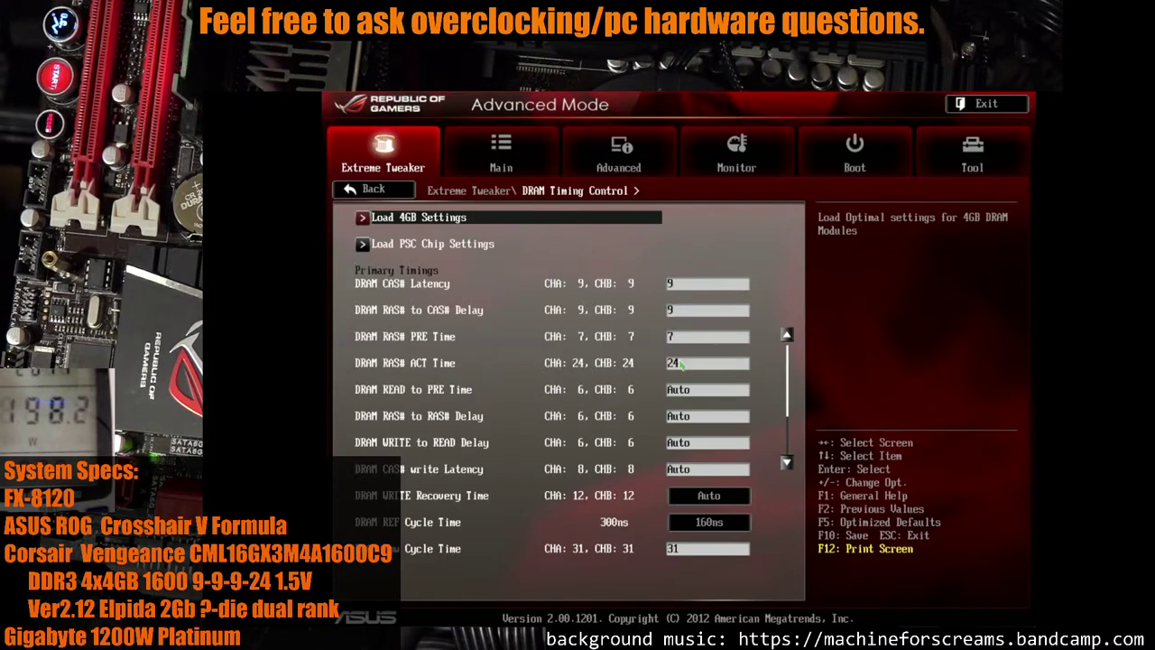
Examine the DRAM timings from DRAM CAS# Latency down to DRAM READ To WRITE Delay
key(Down)
key(Down)
key(Down)
key(Down)
key(Down)
key(Down)
key(Down)
key(Up)
key(Down)
key(Down)
key(Down)
key(Down)
key(Down)
key(Down)
key(Down)
key(Down)
key(Down)
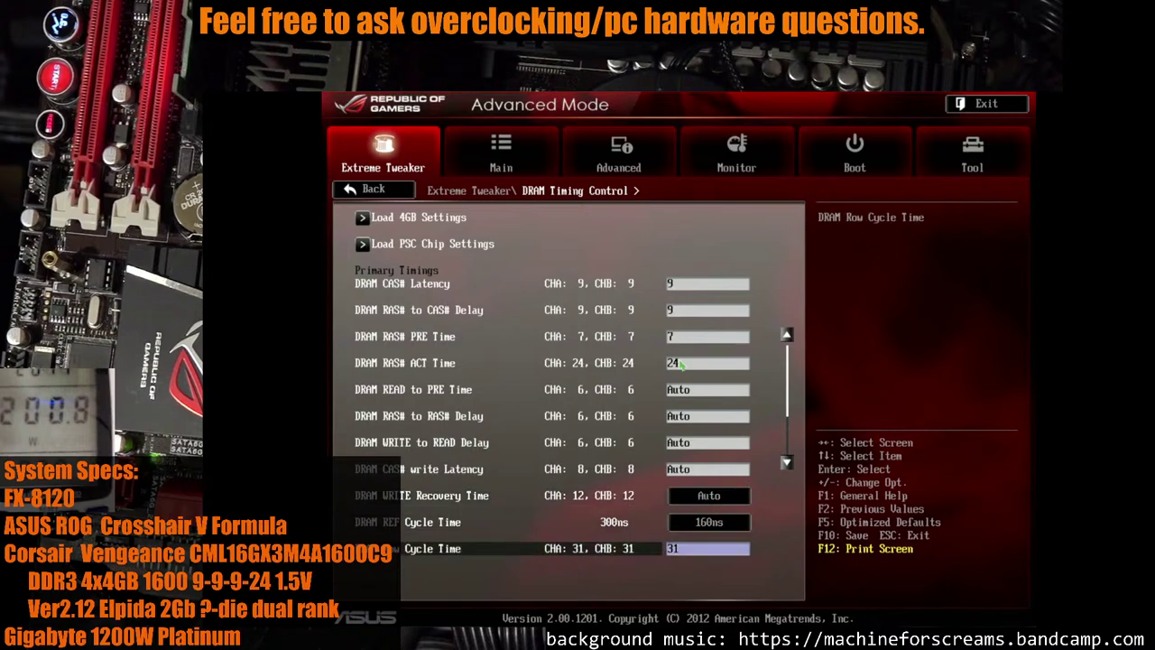
key(Up)
key(Up)
key(Up)
key(Down)
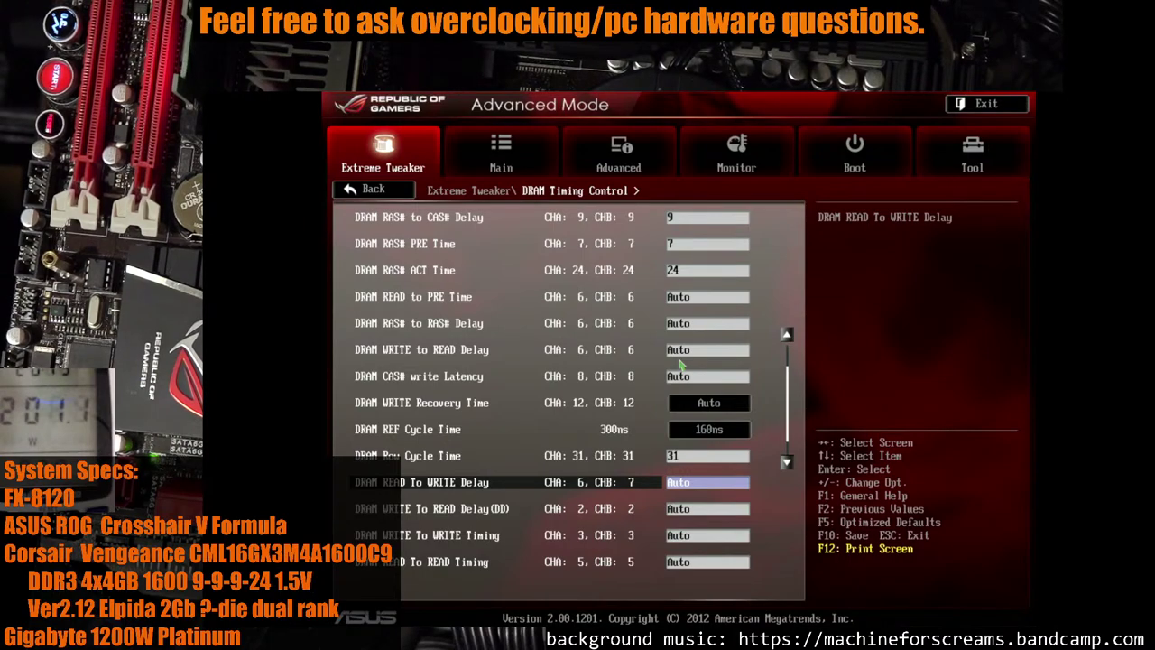
Set DRAM RAS# to RAS# Delay to 4, save the BIOS changes and restart the computer
key(Up)
key(Up)
key(Up)
key(Up)
key(Up)
key(Up)
key(Up)
key(Down)
text(4)
key(Up)
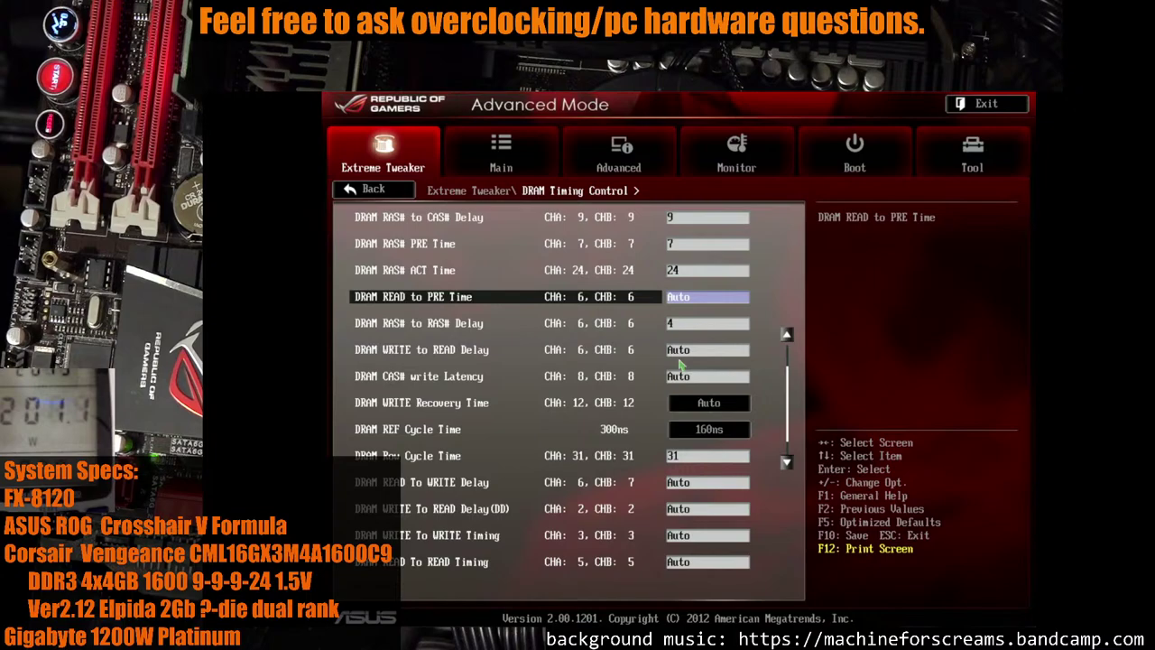
key(F10)
click(681, 364)
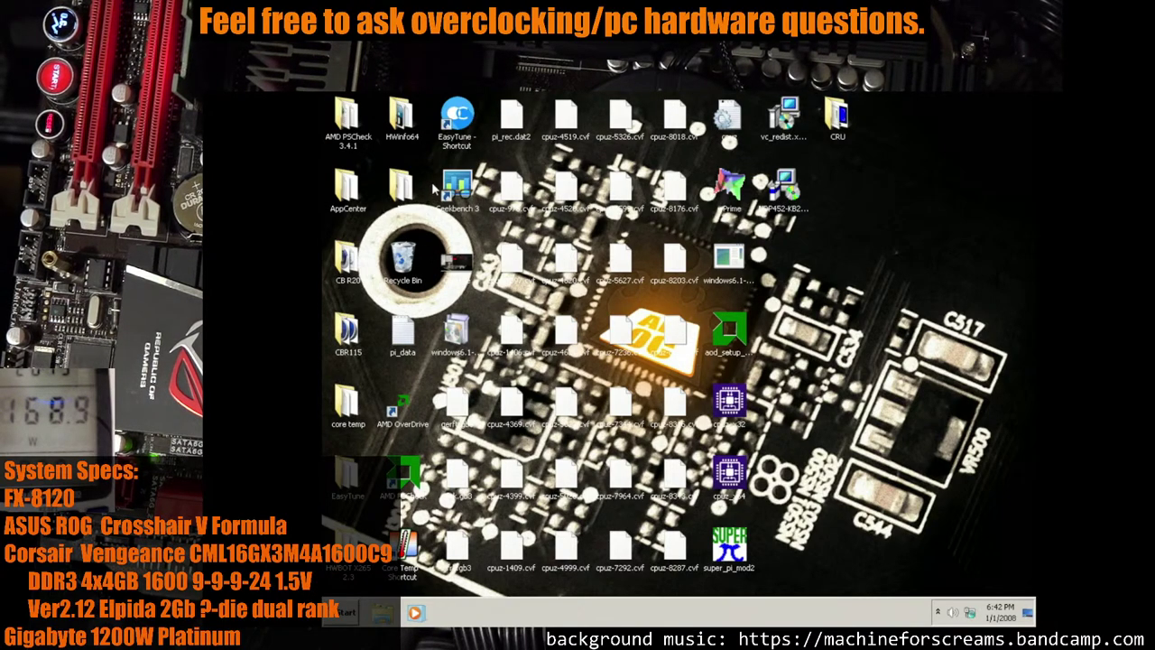
Open Geekbench 3, select the 64-bit benchmarks and run them to test the tightened RAS# to RAS# delay
click(469, 187)
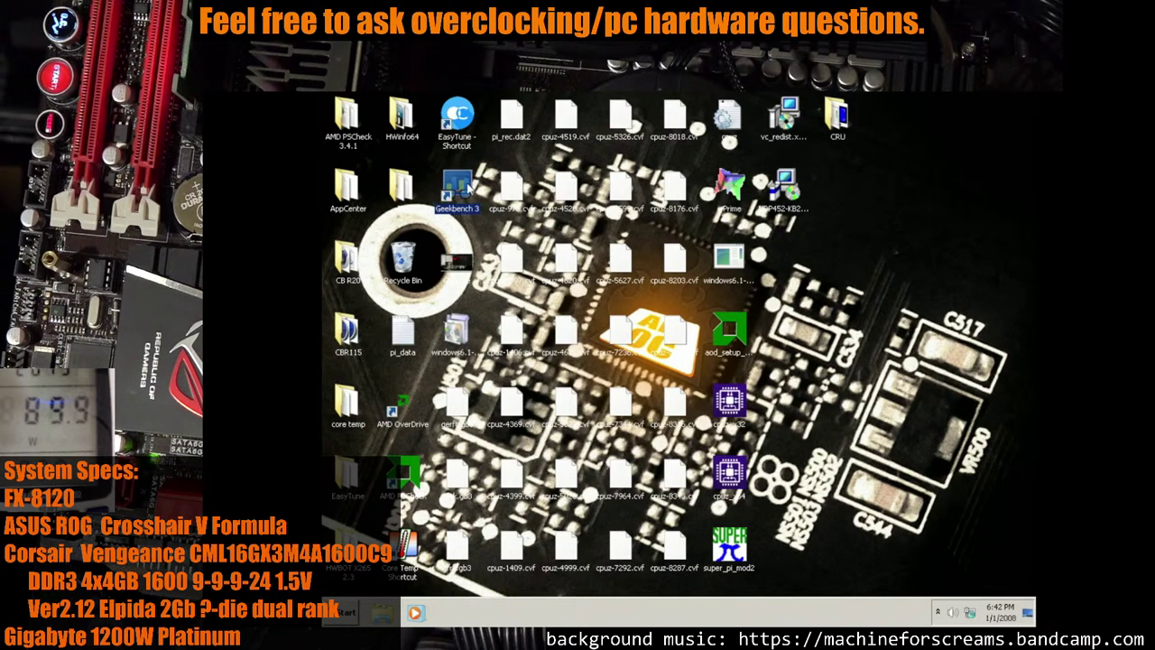
double_click(467, 185)
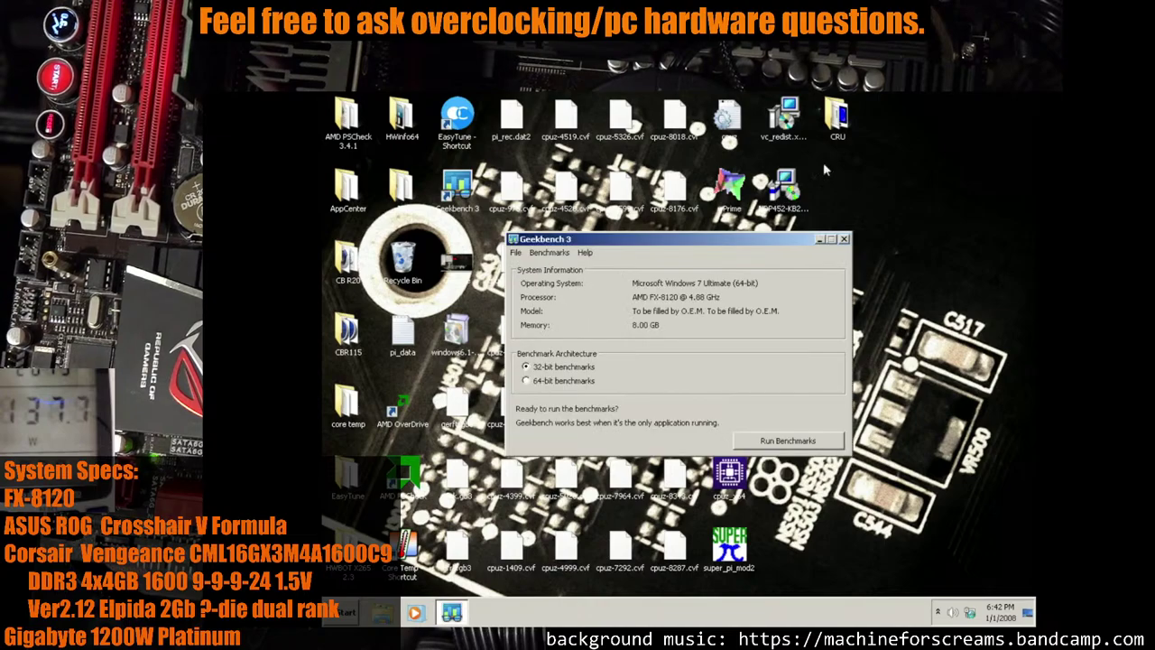
click(563, 381)
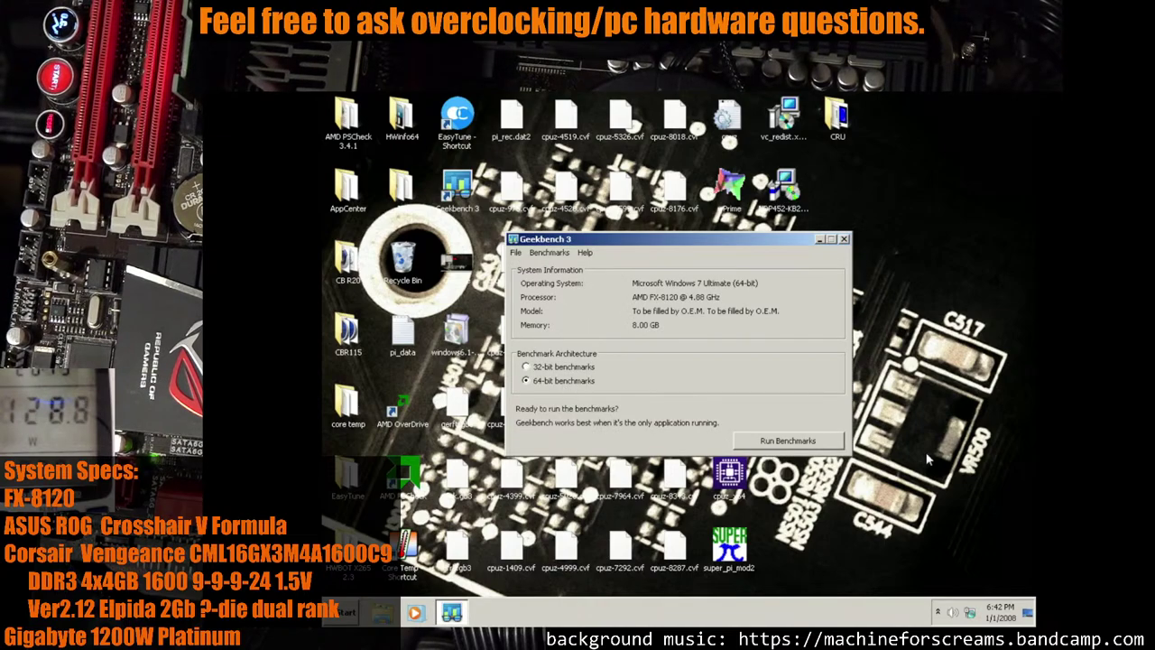
click(788, 440)
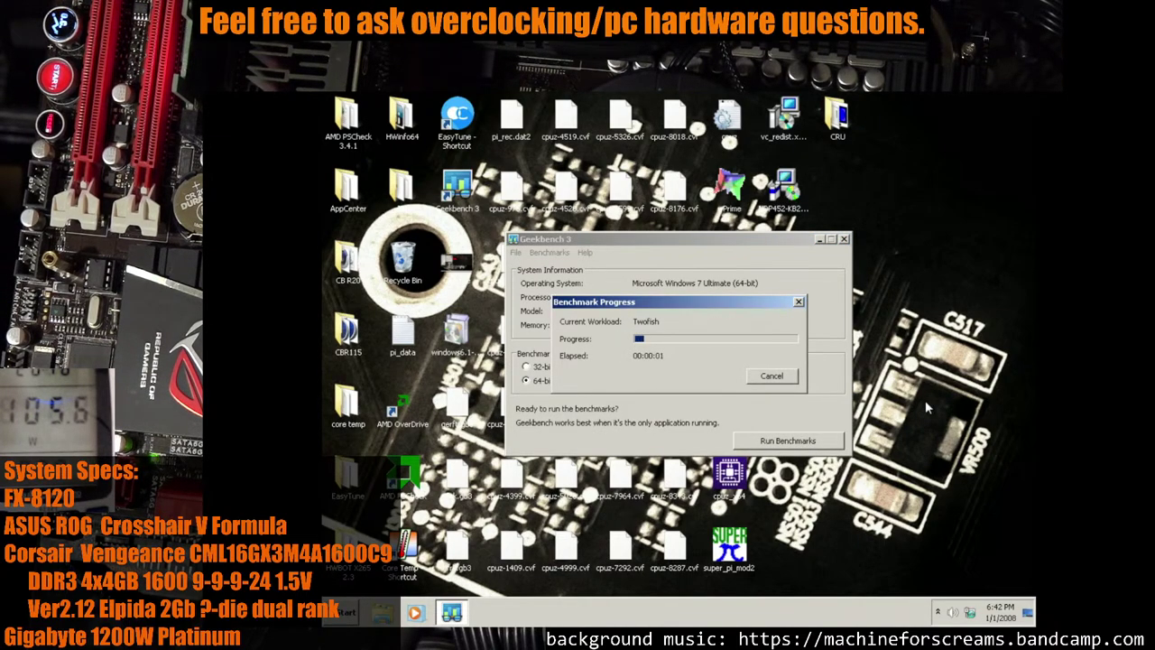